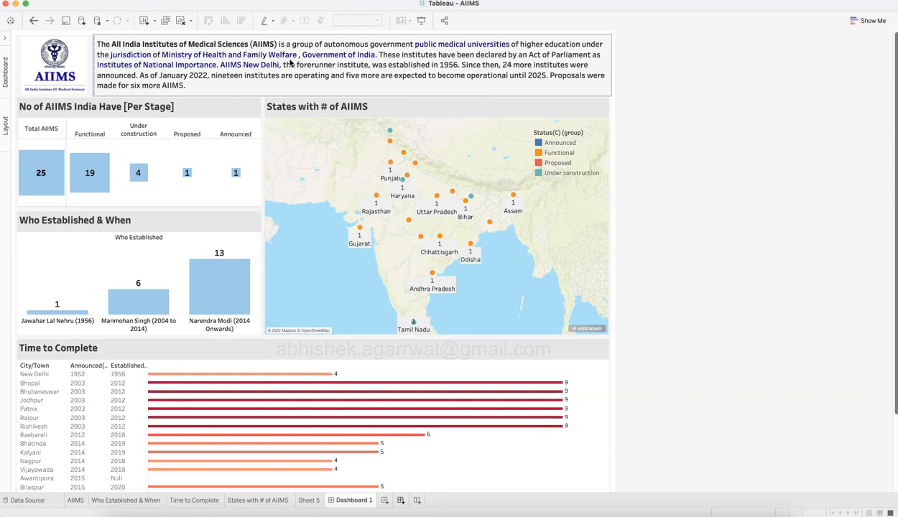
# Examine the dashboard's description text and the AIIMS figures for the total and the functional, under construction, proposed and announced stages.
pyautogui.click(81, 311)
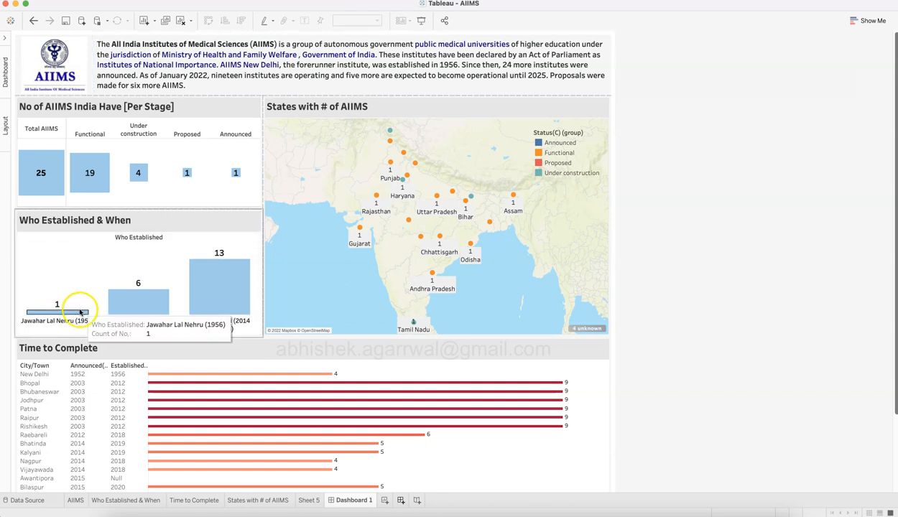
pyautogui.click(684, 325)
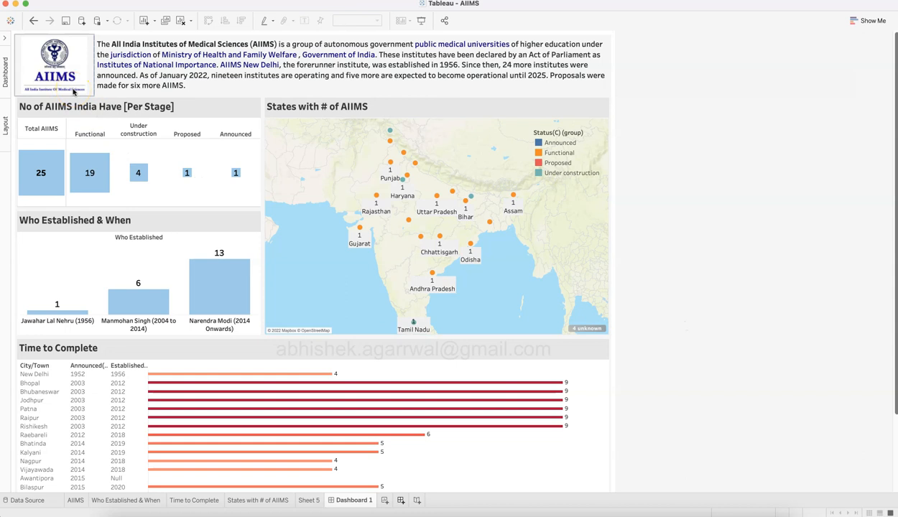
pyautogui.click(225, 75)
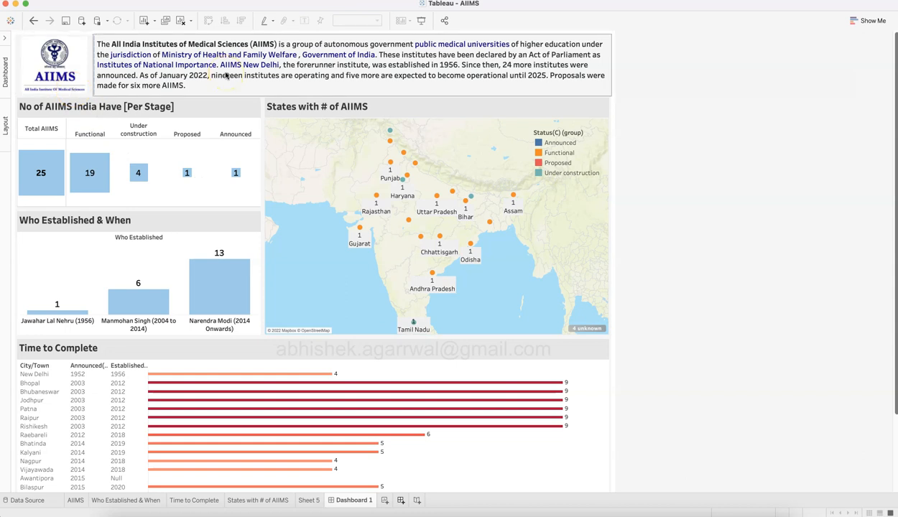
pyautogui.click(199, 244)
pyautogui.click(175, 245)
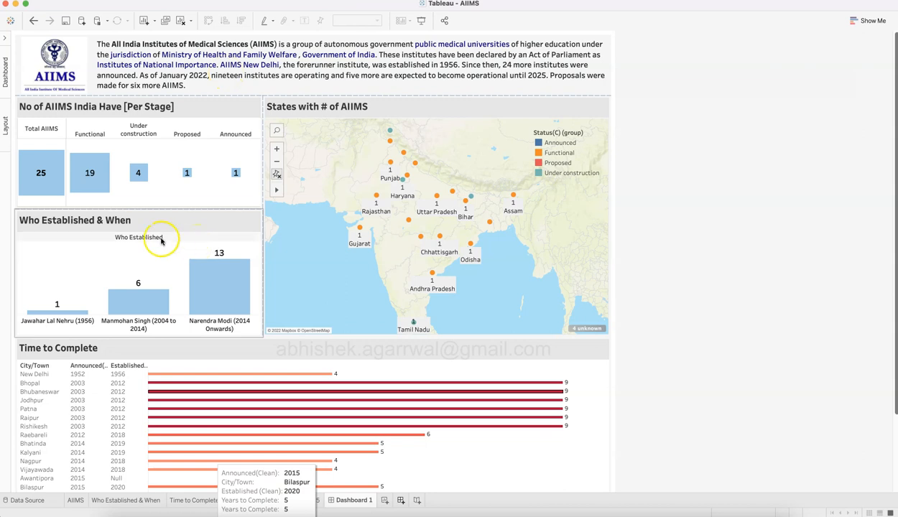
pyautogui.click(157, 205)
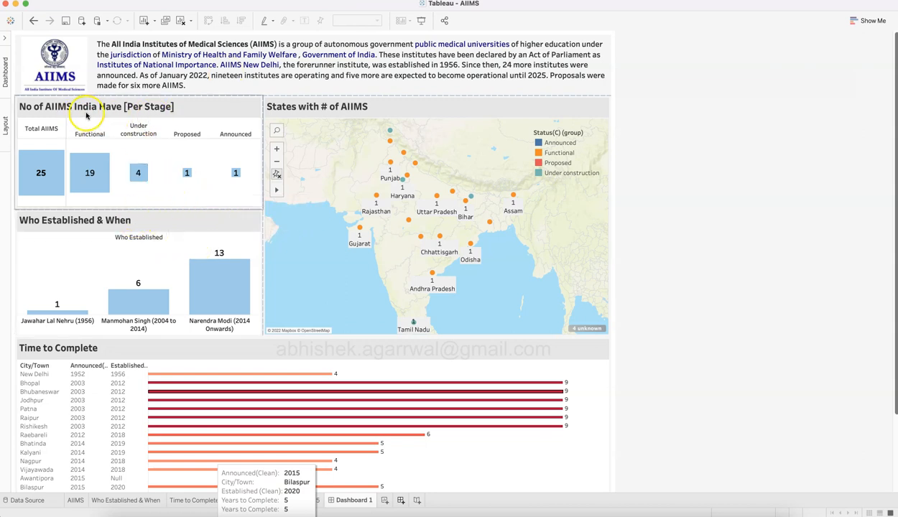
pyautogui.moveTo(47, 190)
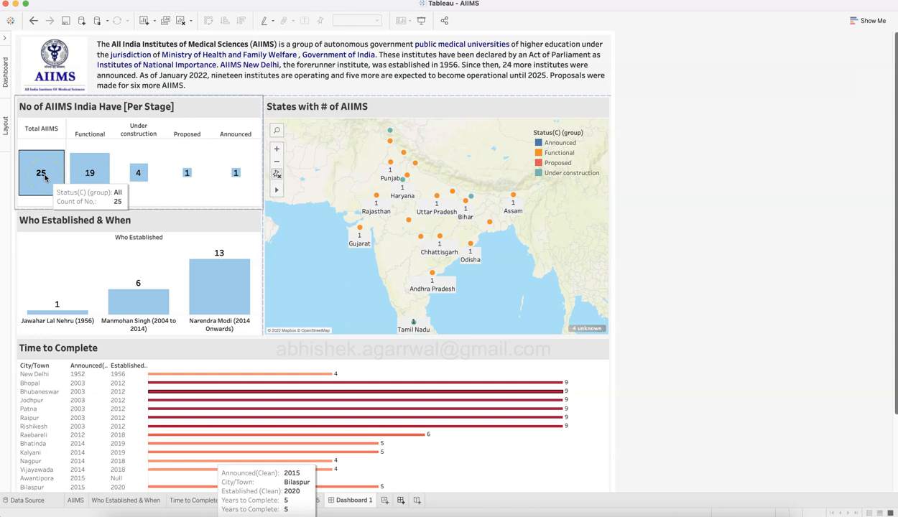
pyautogui.click(95, 179)
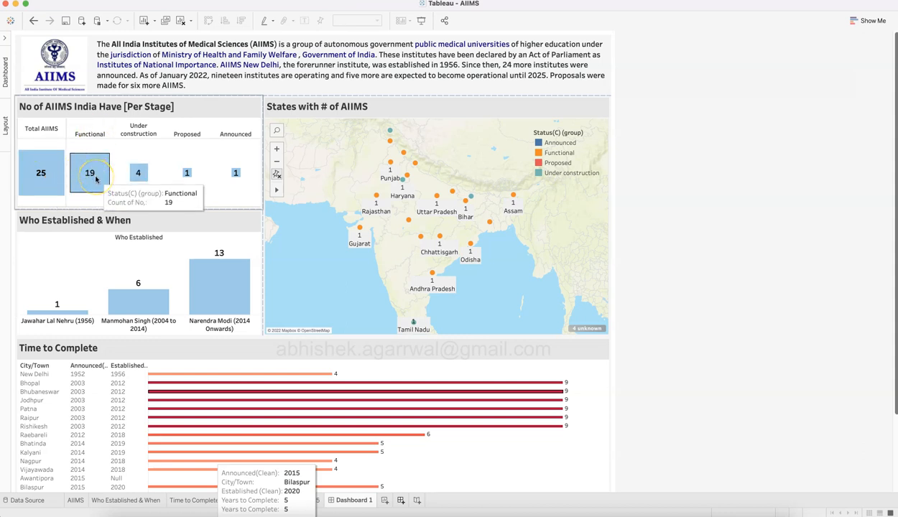
pyautogui.moveTo(140, 172)
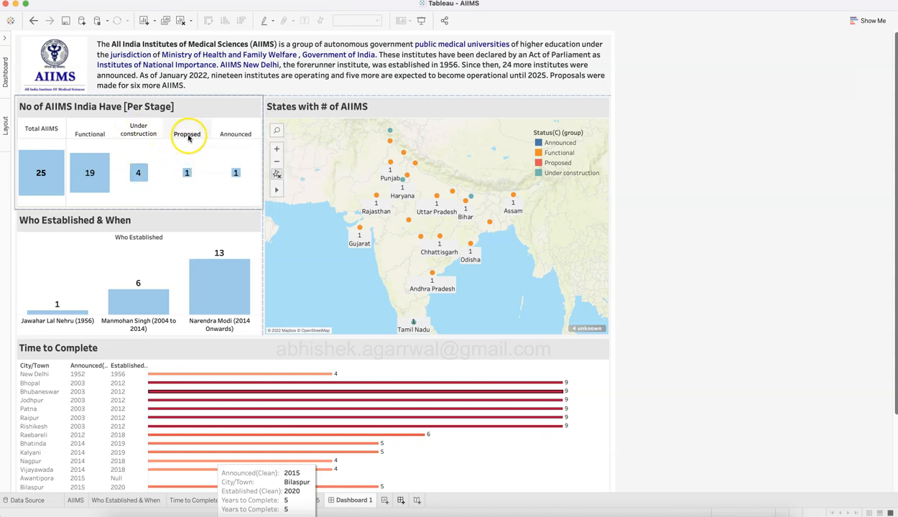
pyautogui.moveTo(188, 174)
pyautogui.moveTo(236, 175)
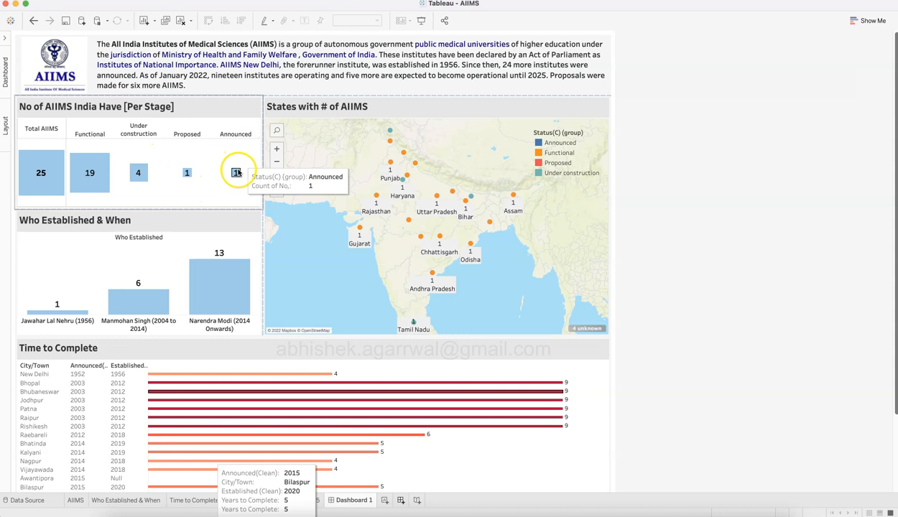
pyautogui.click(236, 175)
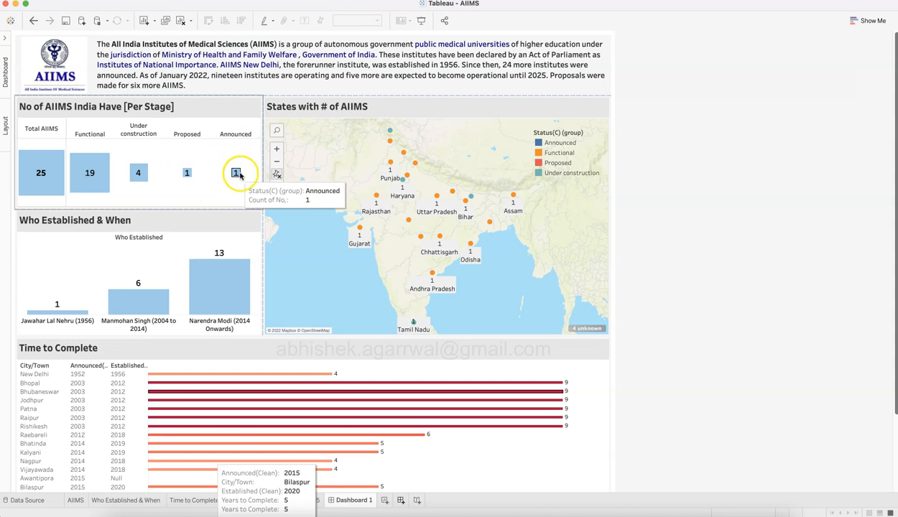
pyautogui.click(187, 172)
# Examine the Who Established & When bars for each period and compare them with the functional and under construction figures.
pyautogui.click(71, 226)
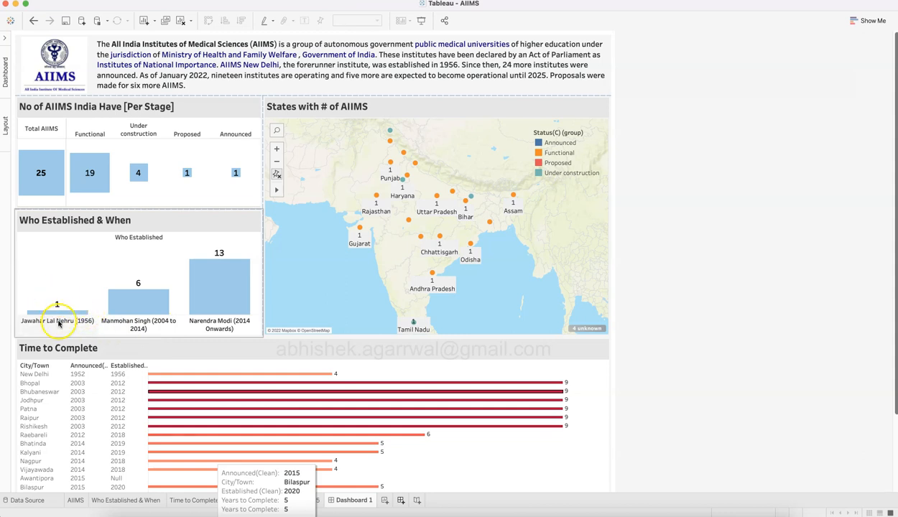
pyautogui.moveTo(66, 309)
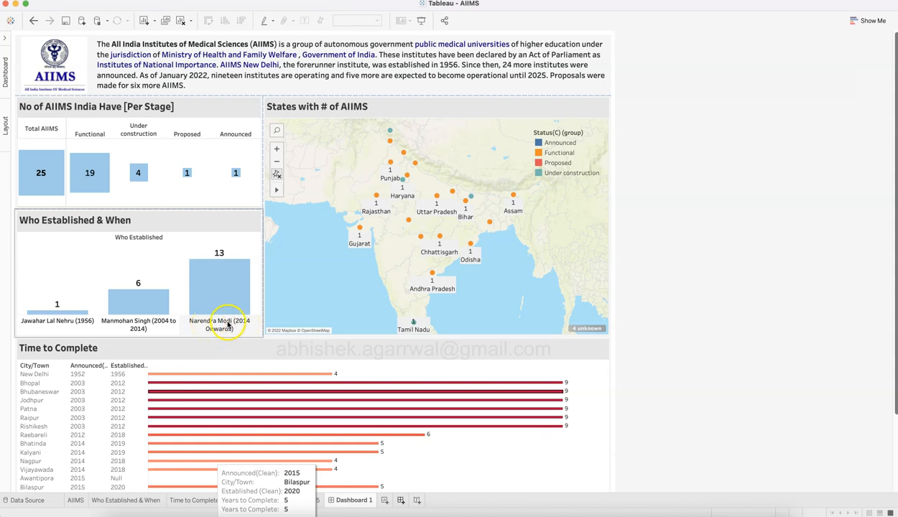
pyautogui.moveTo(232, 255)
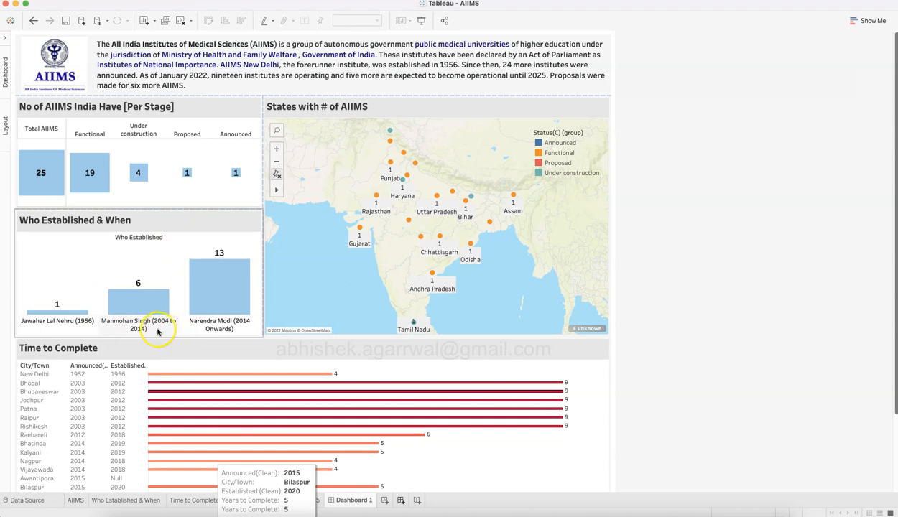
pyautogui.moveTo(232, 285)
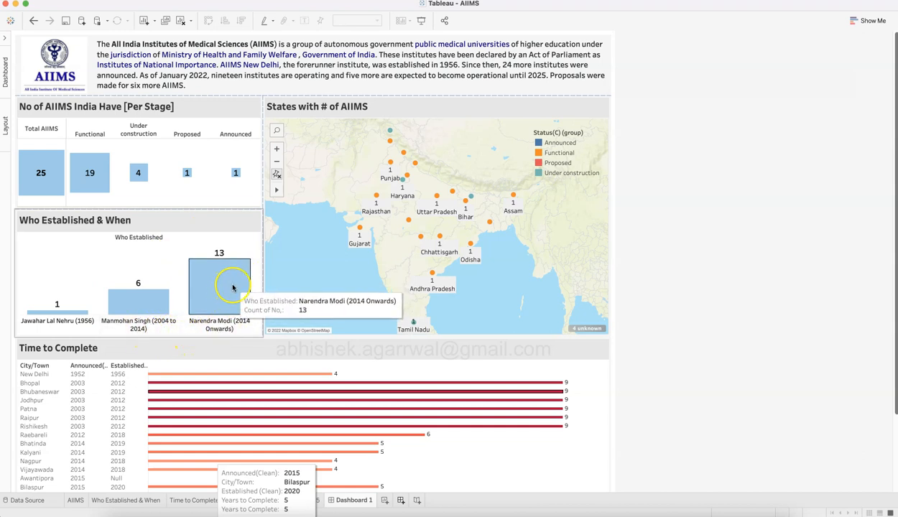
pyautogui.click(235, 276)
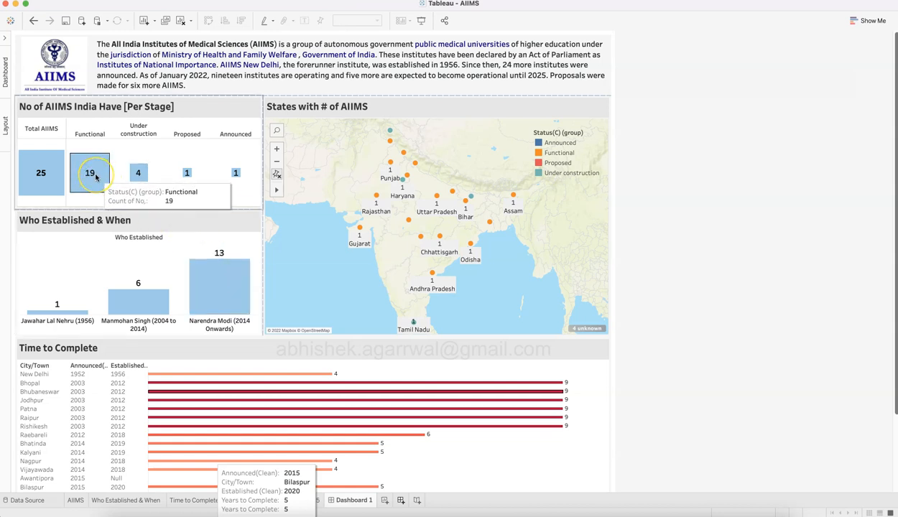
pyautogui.click(139, 174)
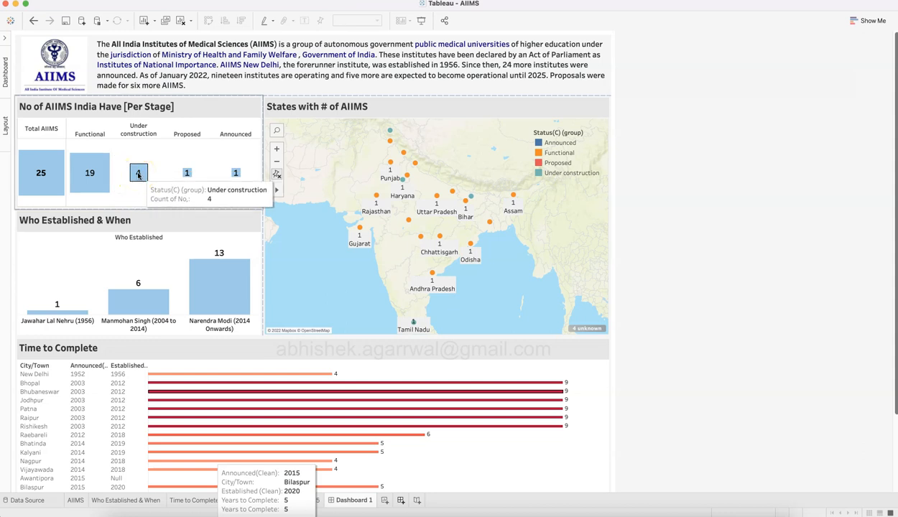
pyautogui.click(97, 184)
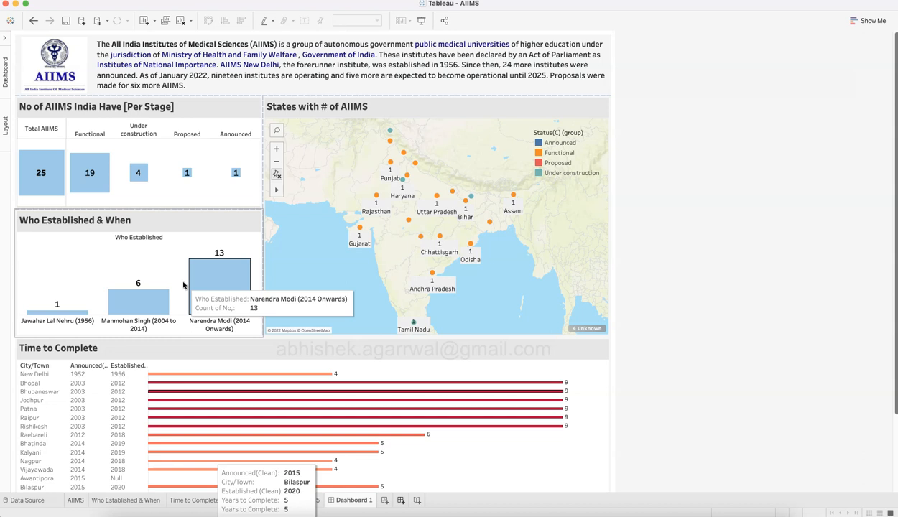
pyautogui.click(662, 296)
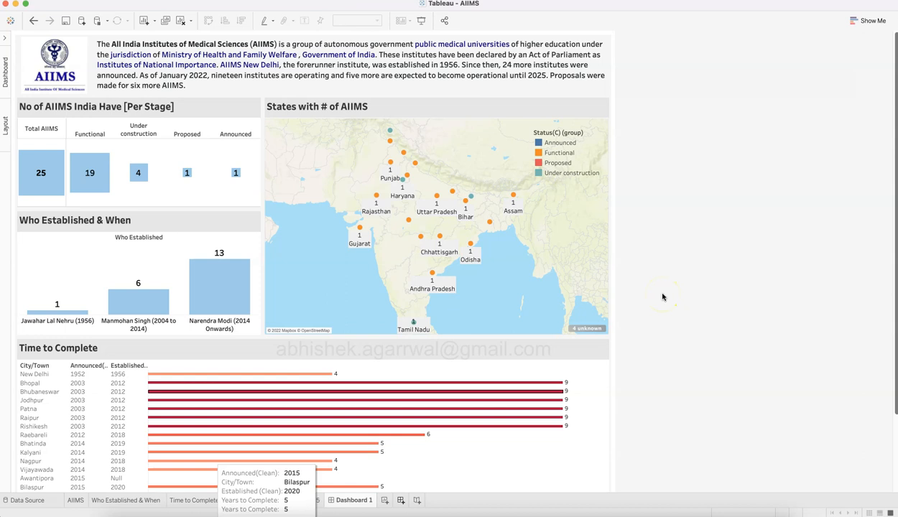
# Inspect the location marks on the States with # of AIIMS map, including Bilaspur in Himachal Pradesh.
pyautogui.click(460, 338)
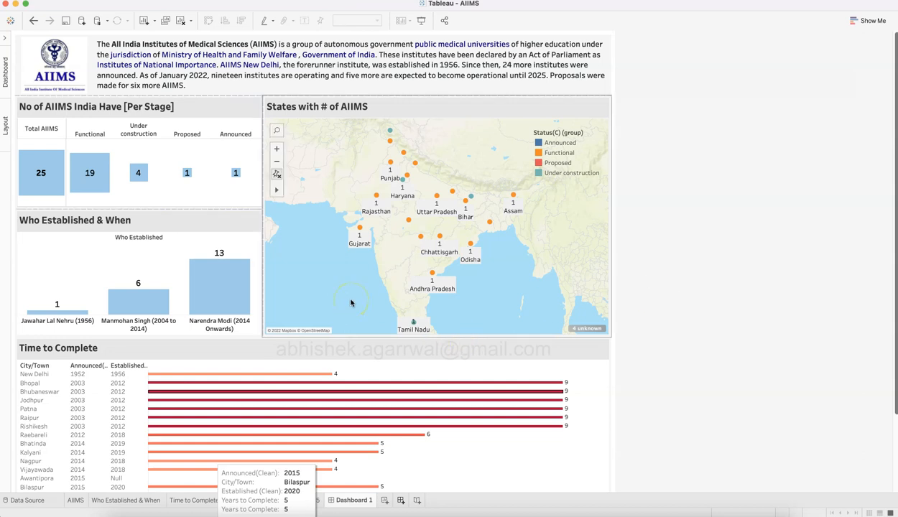
pyautogui.click(516, 254)
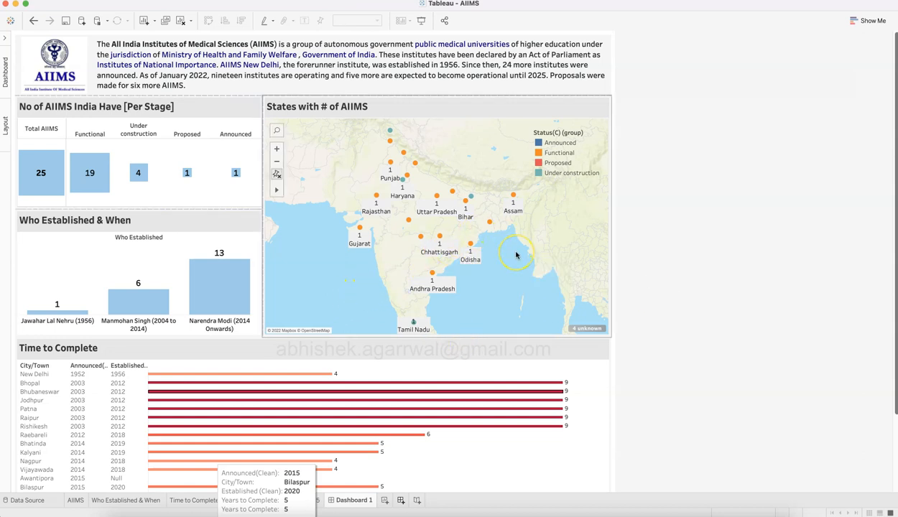
pyautogui.click(413, 163)
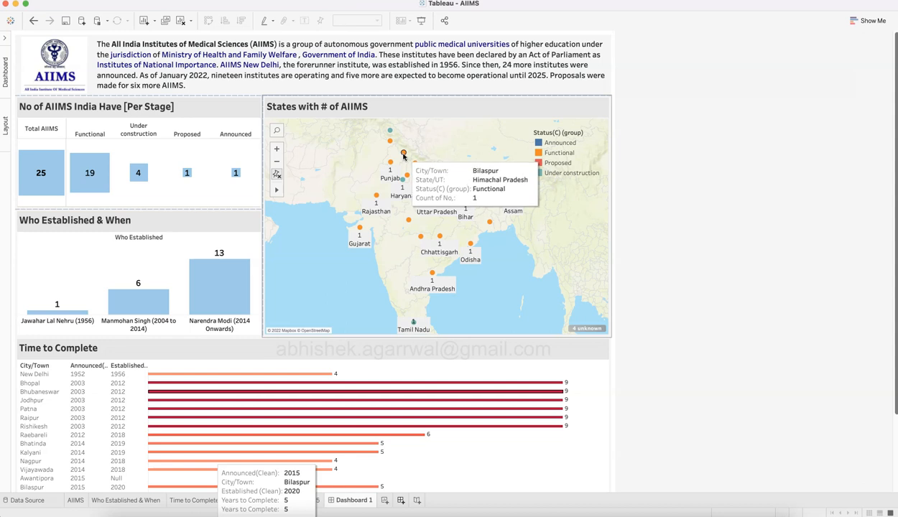
# Switch to Chrome and look through the Wikipedia article on the All India Institute of Medical Sciences, Bilaspur.
pyautogui.press('super+Tab')
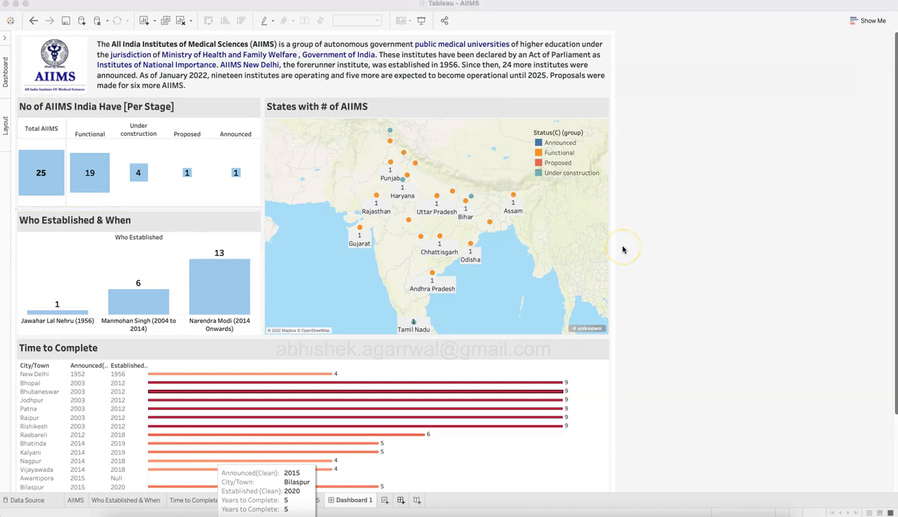
pyautogui.press('super+Tab')
pyautogui.press('super+Tab')
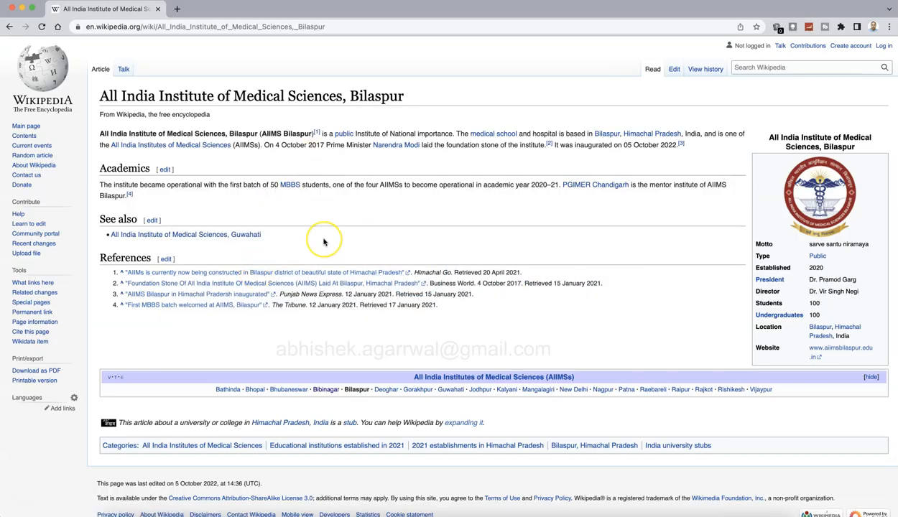
pyautogui.scroll(-2, 321, 237)
pyautogui.scroll(-2, 338, 311)
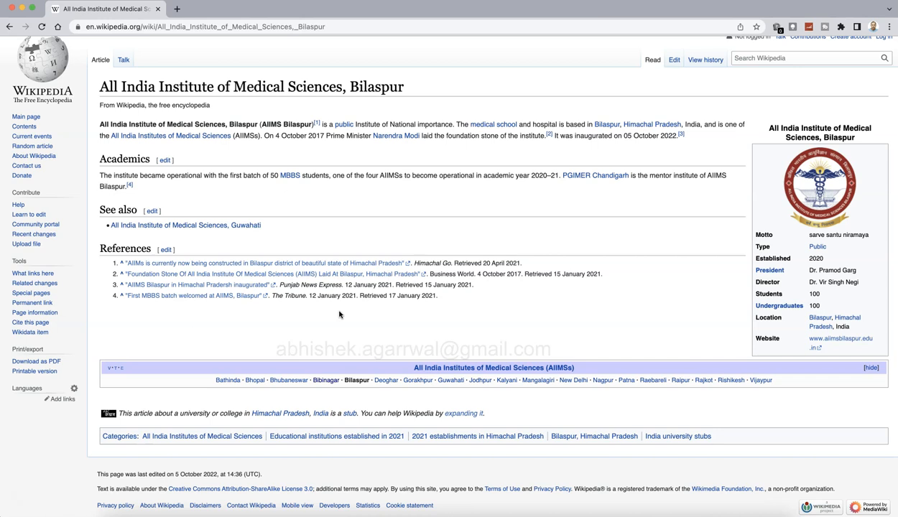
# Search Google for "AIIMS" and look through the results page.
pyautogui.click(295, 26)
pyautogui.write('AIIMS')
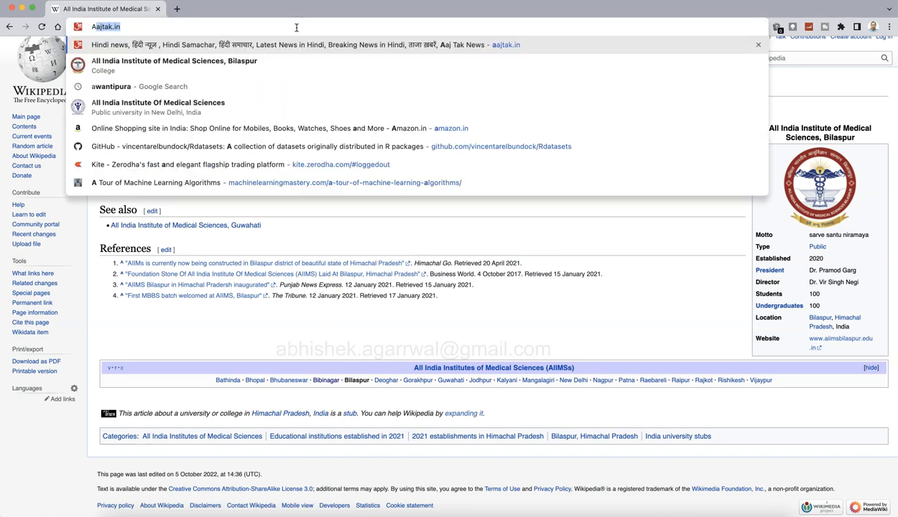
pyautogui.press('BackSpace')
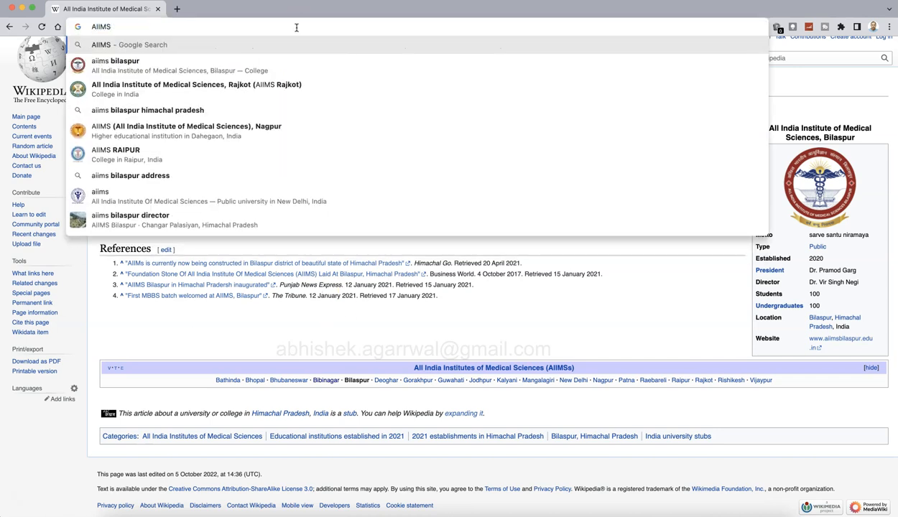
pyautogui.press('Return')
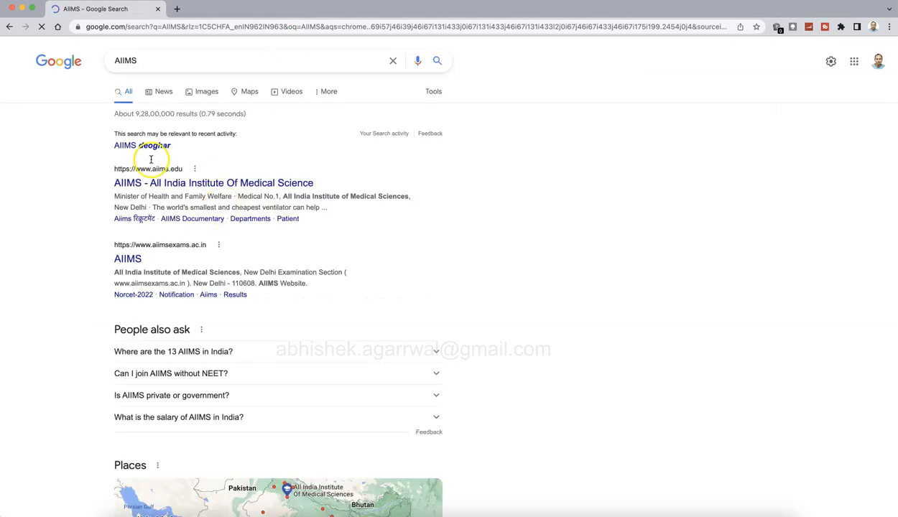
pyautogui.scroll(-3, 103, 280)
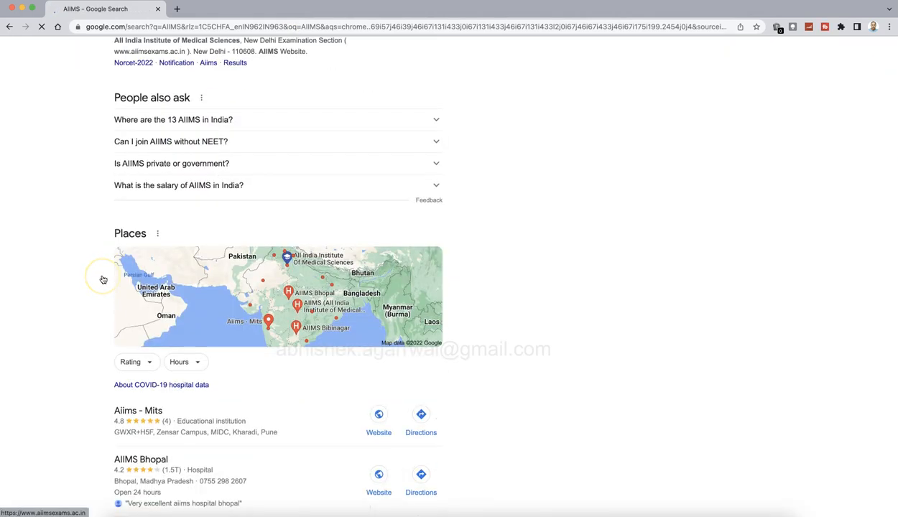
pyautogui.scroll(-10, 102, 280)
pyautogui.scroll(13, 103, 279)
# Search Google for "aiims wikipedia" and open the Wikipedia article All India Institutes of Medical Sciences.
pyautogui.click(194, 67)
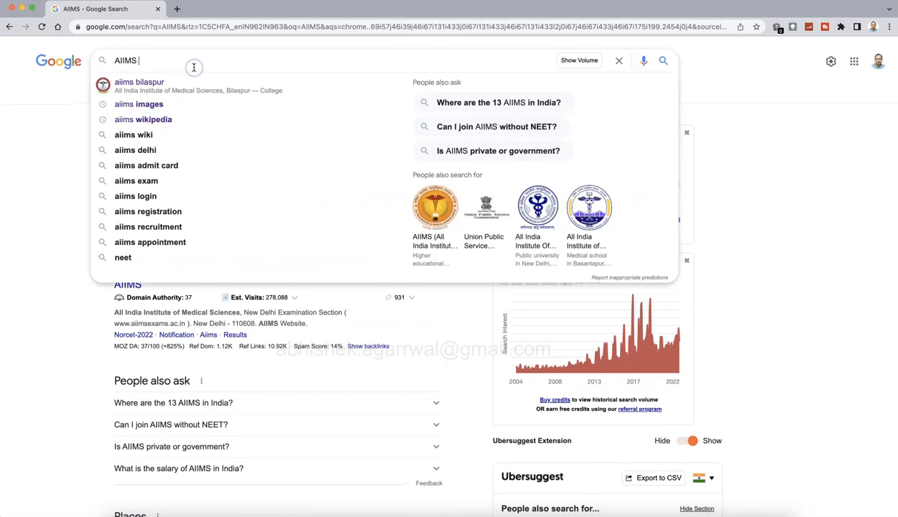
pyautogui.write('wiki')
pyautogui.press('Down')
pyautogui.press('Return')
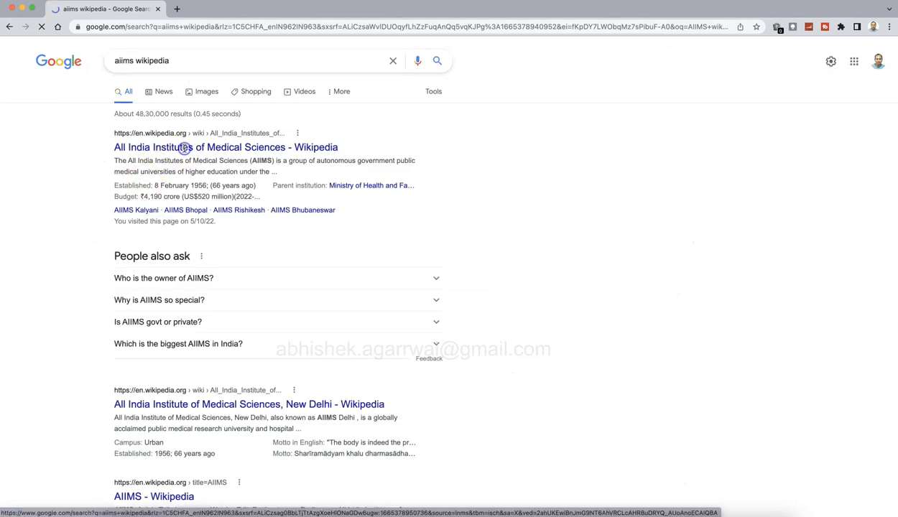
pyautogui.click(156, 148)
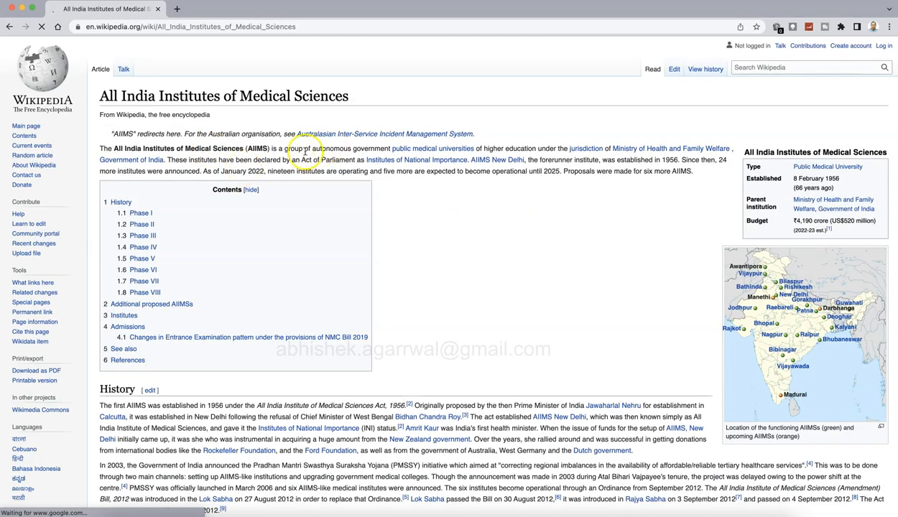
# Highlight the article's introductory paragraph, compare it with the description on the Tableau dashboard, and return to the article in Chrome.
pyautogui.moveTo(100, 148); pyautogui.dragTo(520, 174)
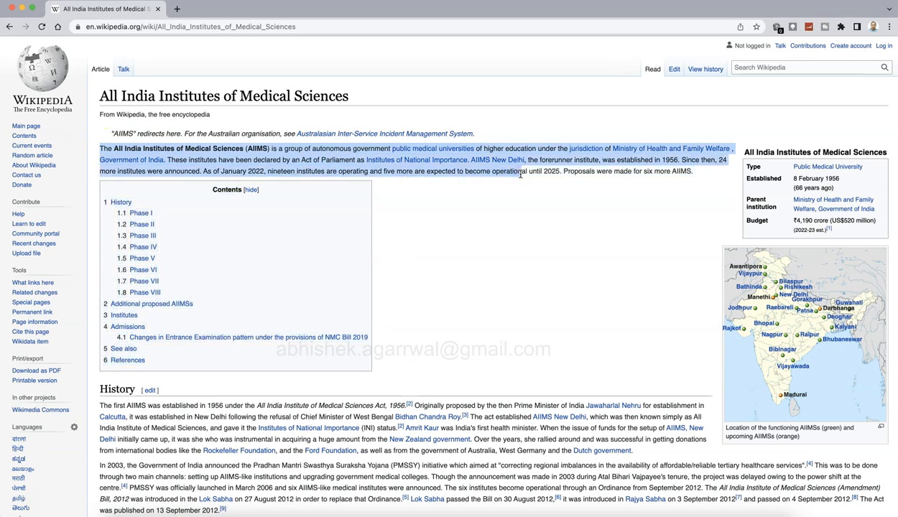
pyautogui.press('super+Tab')
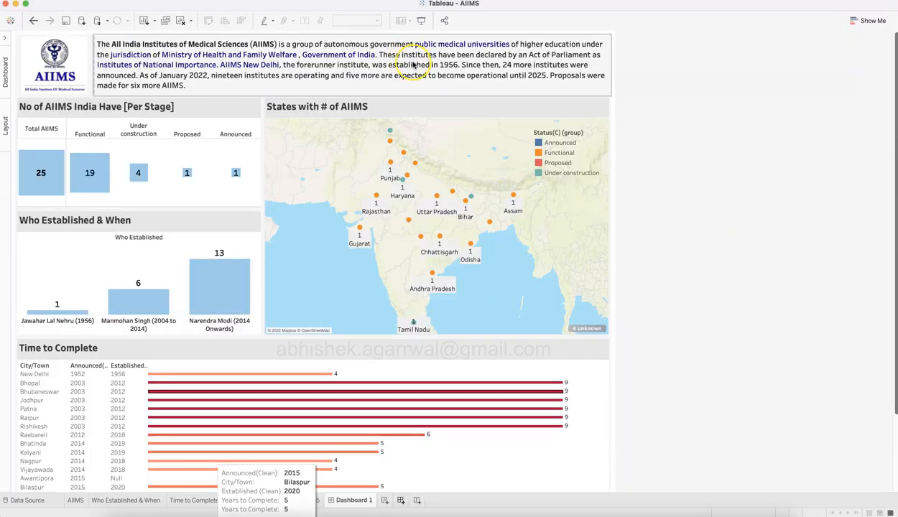
pyautogui.press('super+Tab')
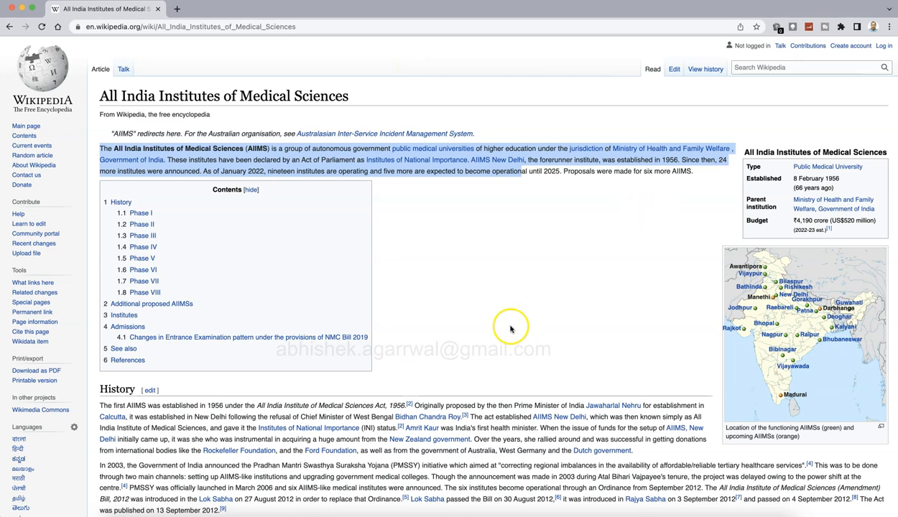
pyautogui.scroll(-1, 511, 330)
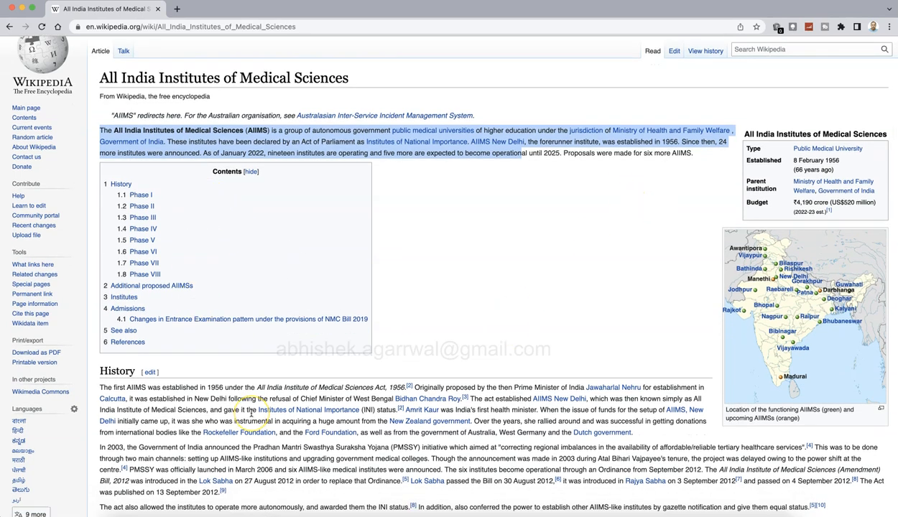
# Compare the article's map of AIIMS locations with the States with # of AIIMS map on the Tableau dashboard, and return to the article in Chrome.
pyautogui.scroll(-2, 250, 414)
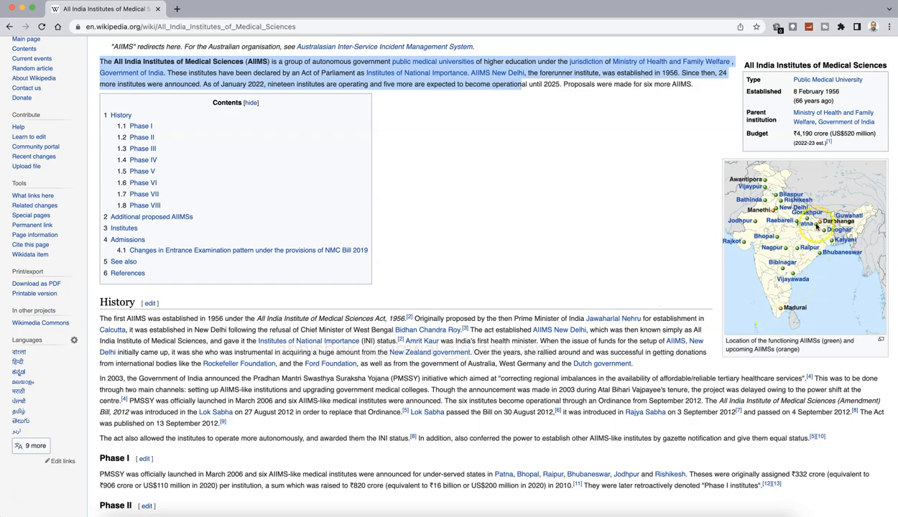
pyautogui.press('super+Tab')
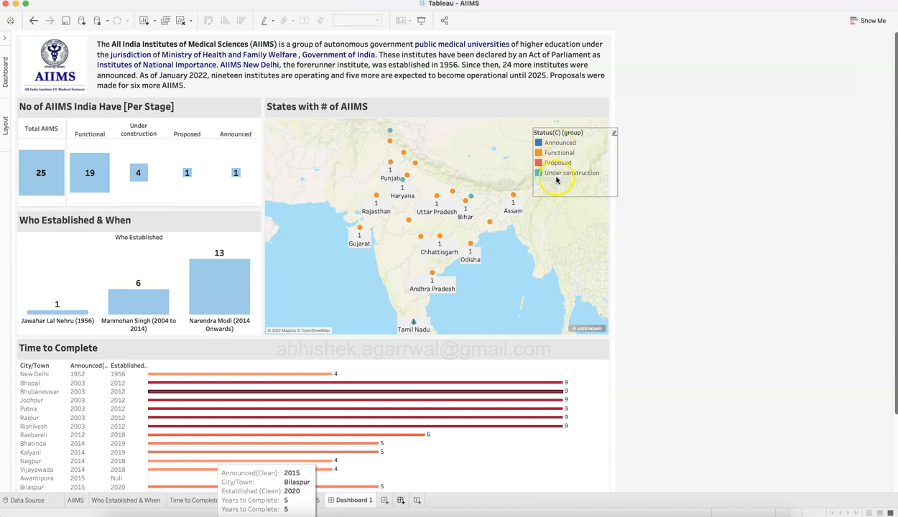
pyautogui.press('super+Tab')
pyautogui.scroll(-2, 589, 349)
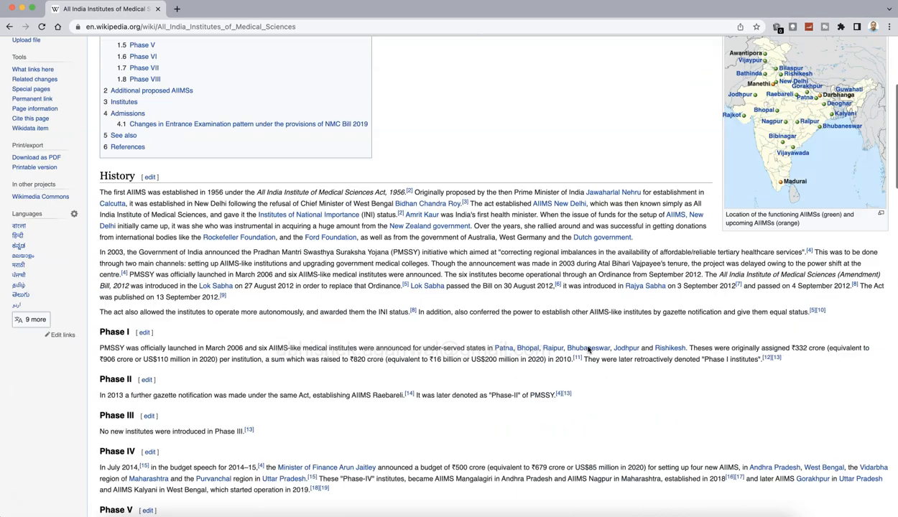
# Highlight the whole AIIMSs and locations table in the article's Institutes section and compare it with the Tableau dashboard.
pyautogui.scroll(-15, 589, 349)
pyautogui.scroll(-5, 587, 350)
pyautogui.scroll(10, 586, 360)
pyautogui.scroll(-4, 586, 363)
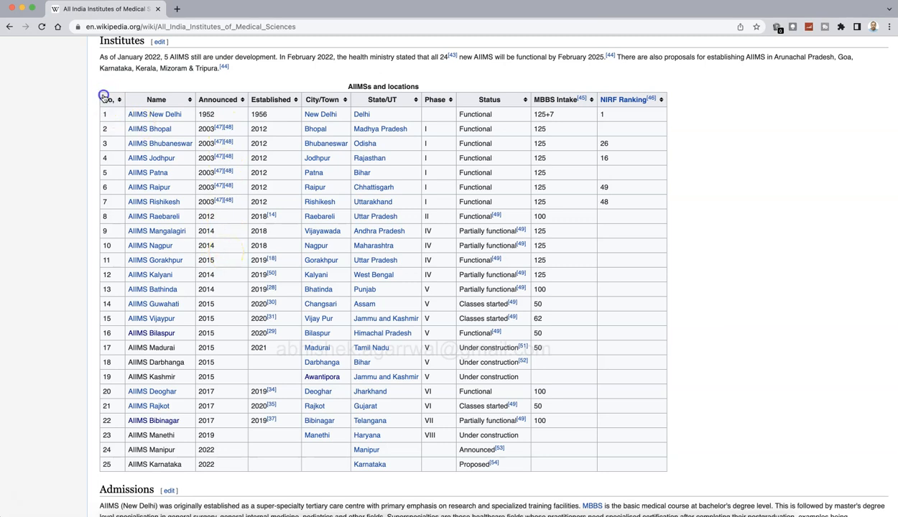
pyautogui.moveTo(643, 471); pyautogui.dragTo(104, 104)
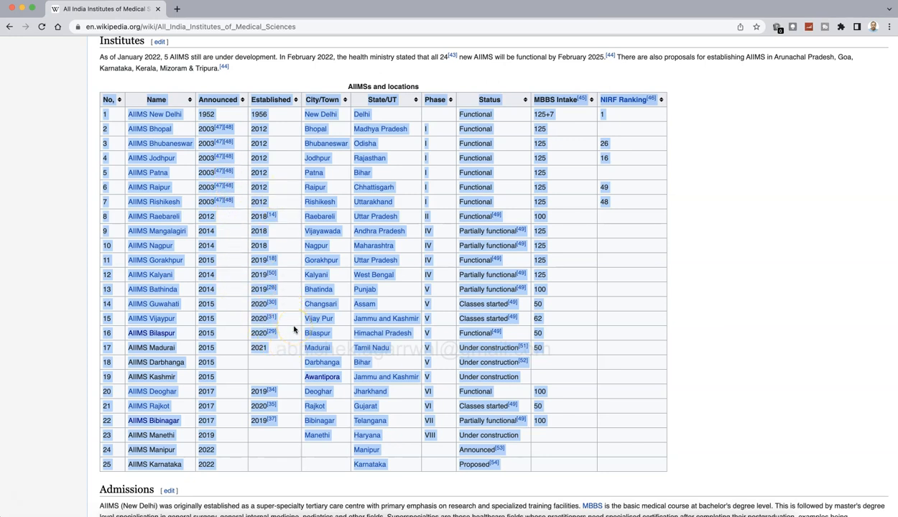
pyautogui.press('super+Tab')
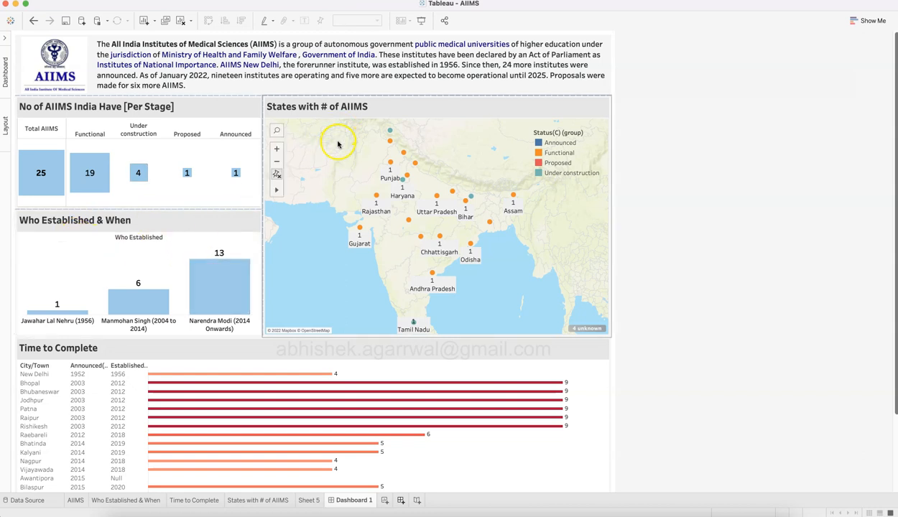
pyautogui.press('super+Tab')
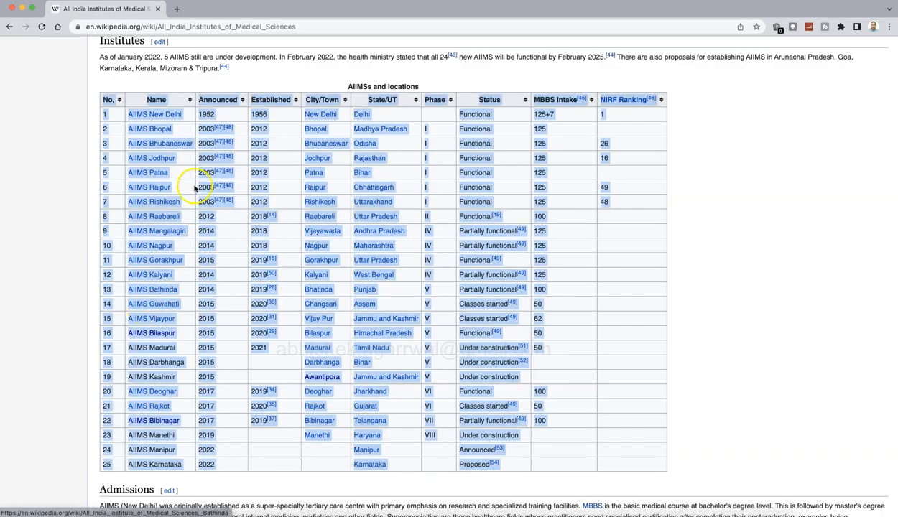
# Switch to Tableau and examine the full Time to Complete chart on the dashboard.
pyautogui.press('super+Tab')
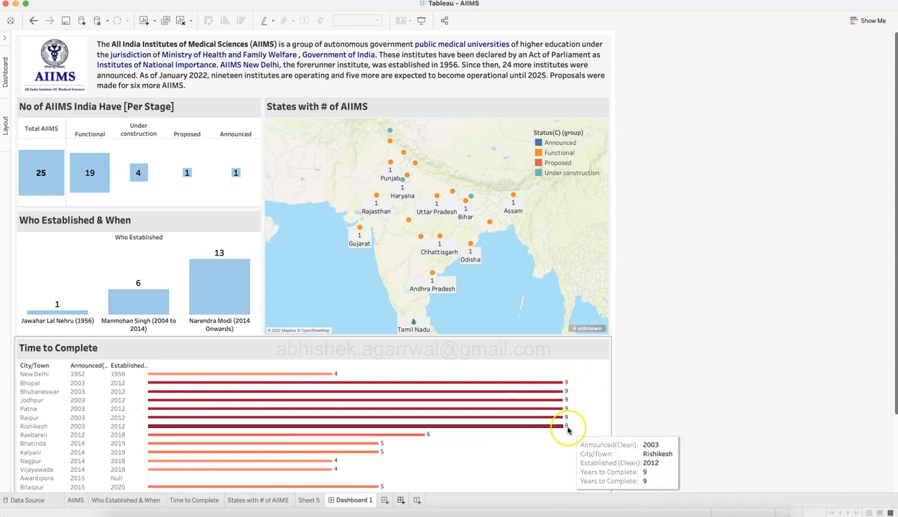
pyautogui.scroll(-4, 568, 430)
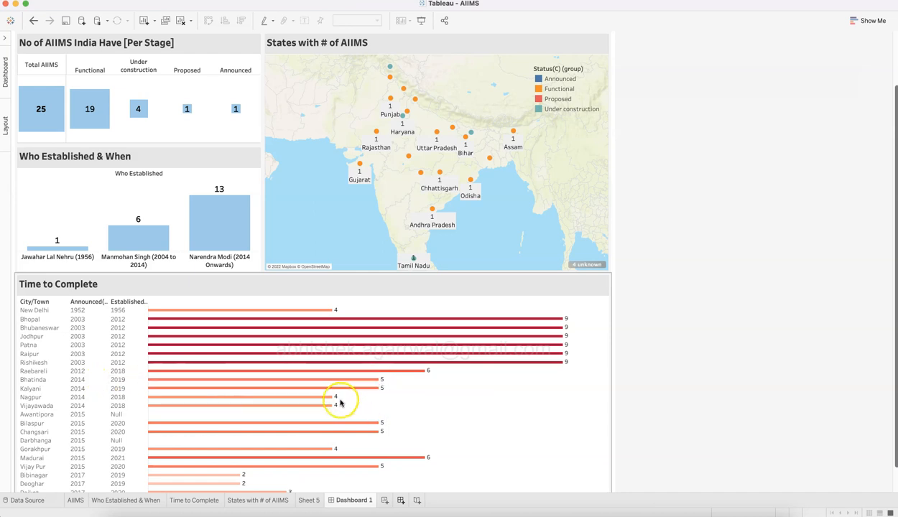
pyautogui.scroll(-2, 343, 416)
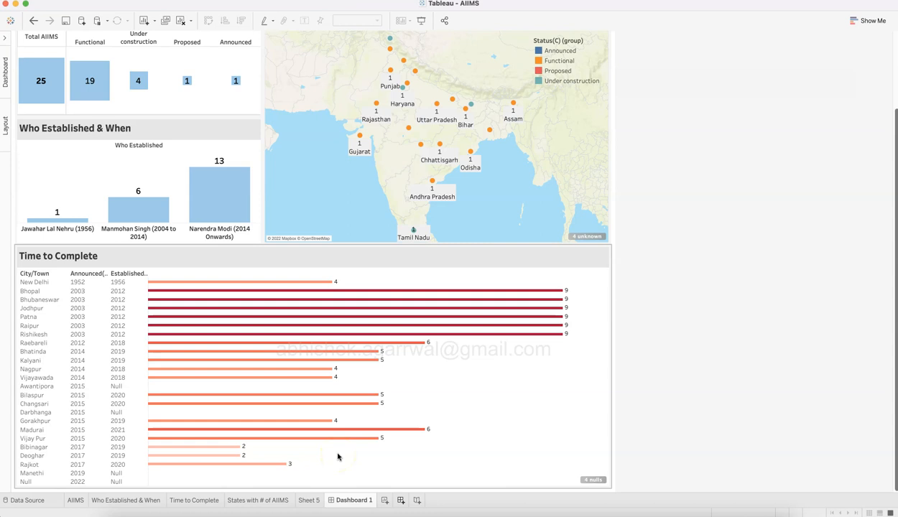
pyautogui.click(321, 468)
pyautogui.scroll(5, 720, 332)
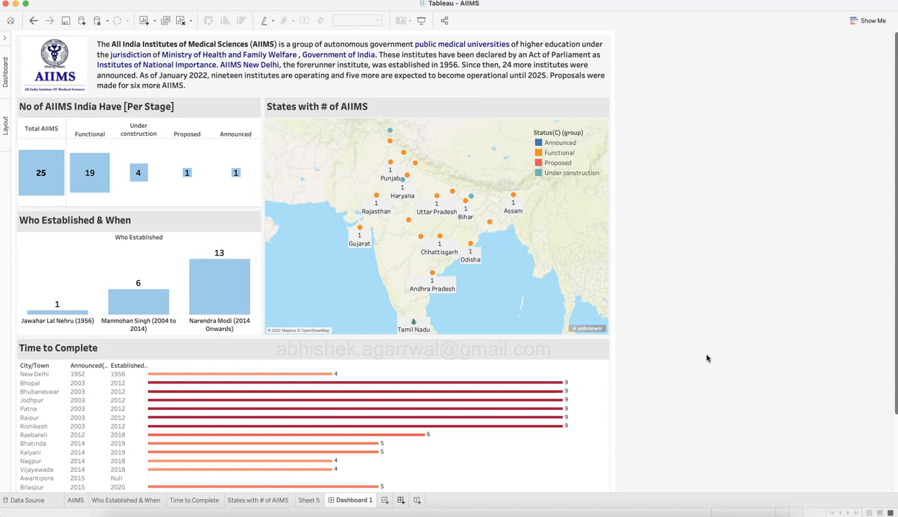
# Inspect the city marks, status legend and surrounding area of the States with # of AIIMS map.
pyautogui.click(515, 311)
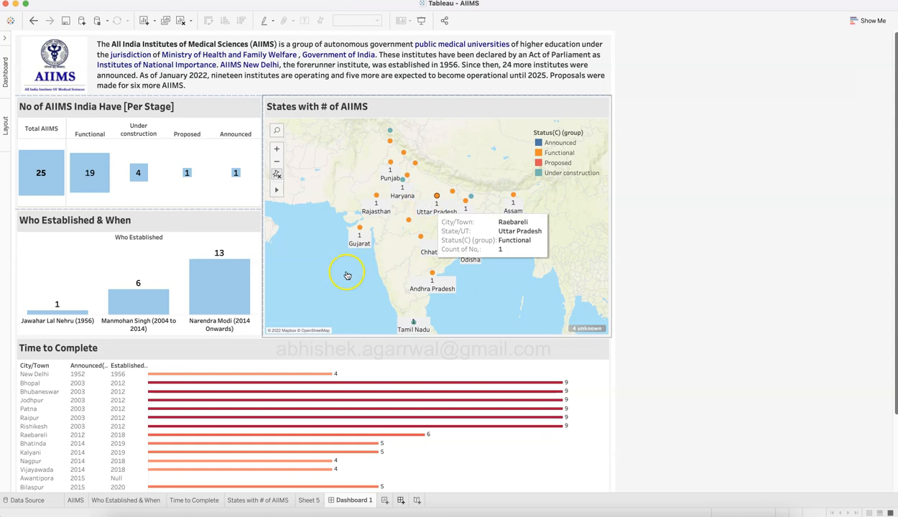
pyautogui.click(436, 369)
pyautogui.click(549, 167)
pyautogui.click(518, 316)
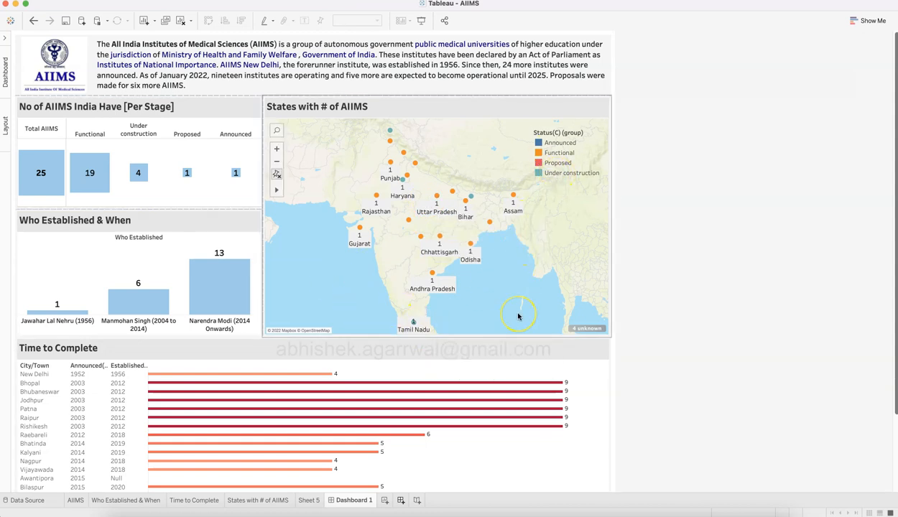
pyautogui.scroll(-2, 518, 316)
pyautogui.doubleClick(536, 261)
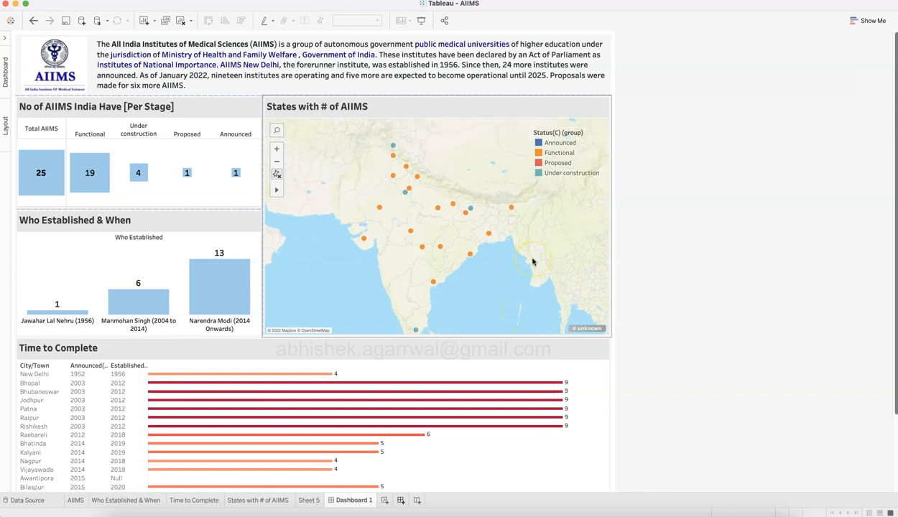
# Review the Time to Complete bars for the recently announced institutes, including Bibinagar, Deoghar and Rajkot, and return to the dashboard's beginning.
pyautogui.click(579, 465)
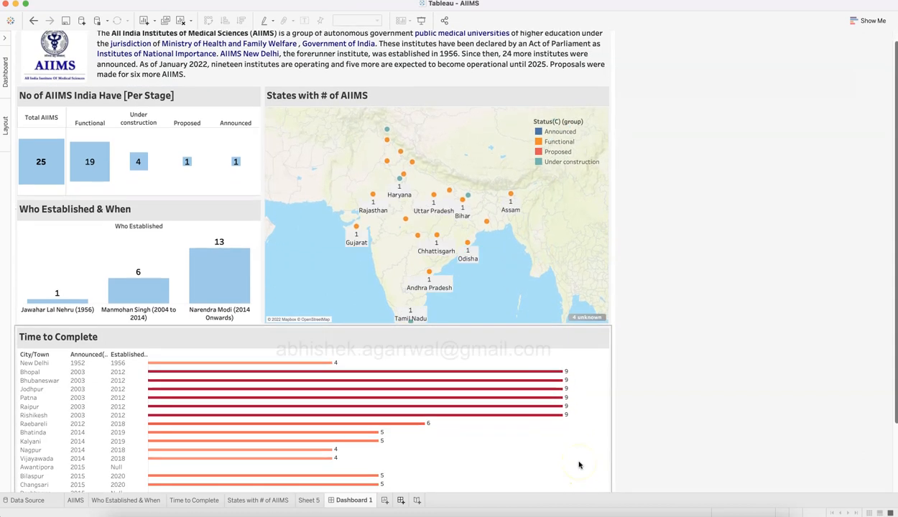
pyautogui.scroll(-3, 579, 465)
pyautogui.moveTo(315, 404)
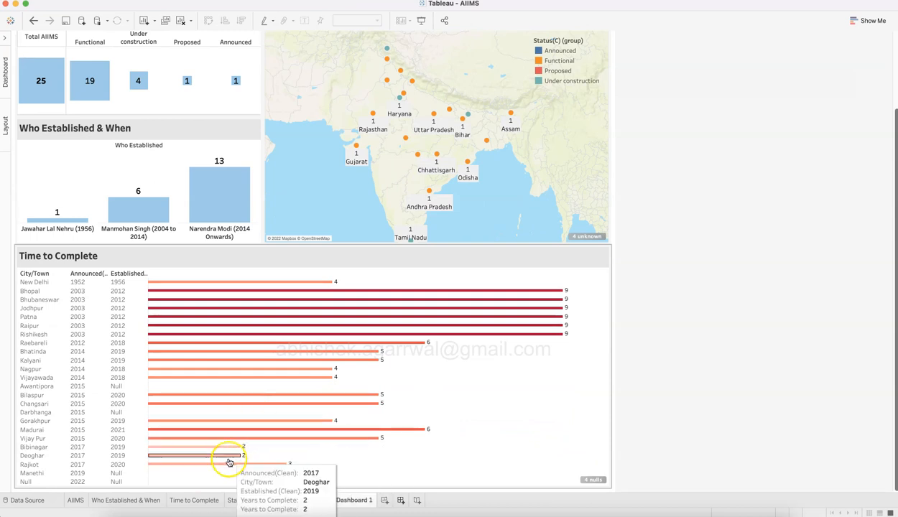
pyautogui.moveTo(258, 452)
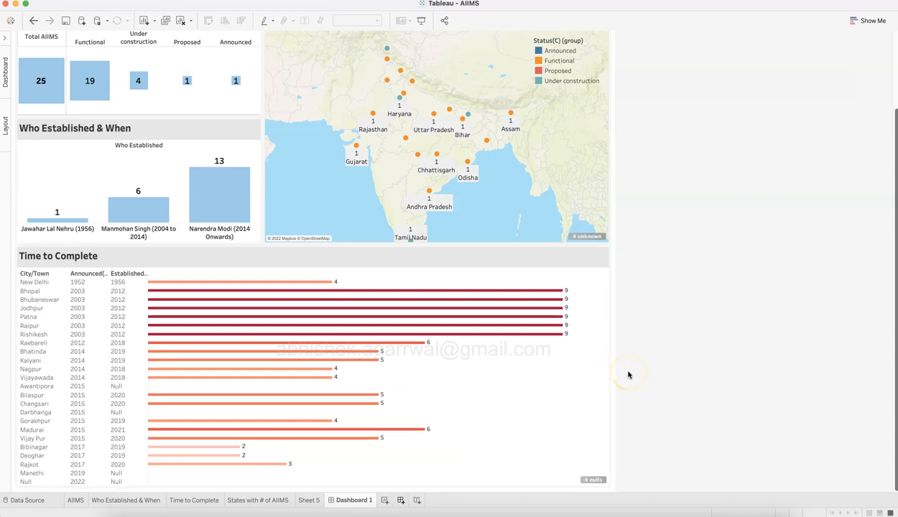
pyautogui.scroll(5, 628, 375)
pyautogui.scroll(-4, 628, 375)
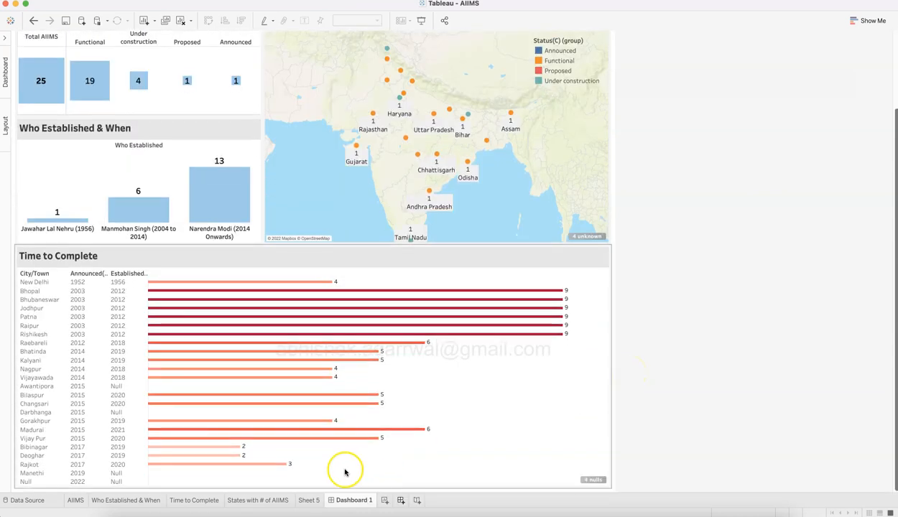
pyautogui.scroll(4, 702, 354)
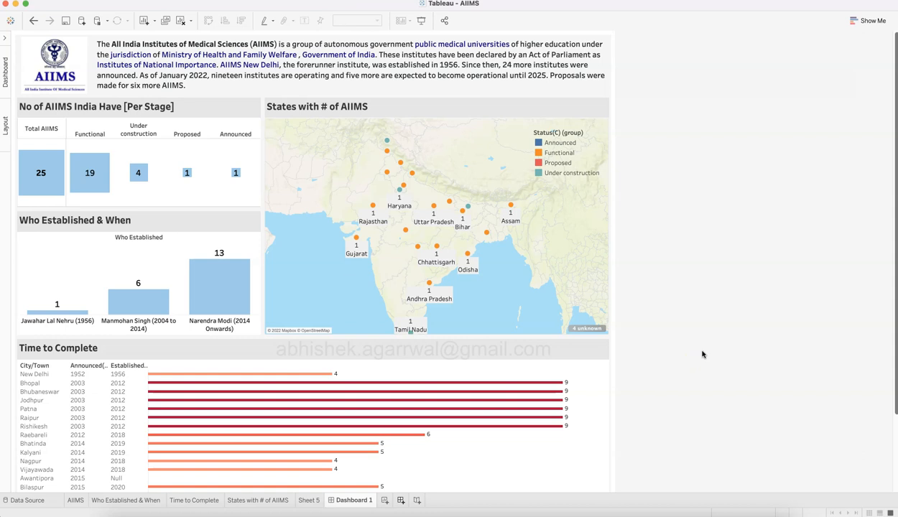
# Bring up the AIIMS RAW Data workbook in Excel and widen the Name to State/UT, MBBS Intake and NIRF Ranking columns to fit their contents.
pyautogui.press('super+Tab')
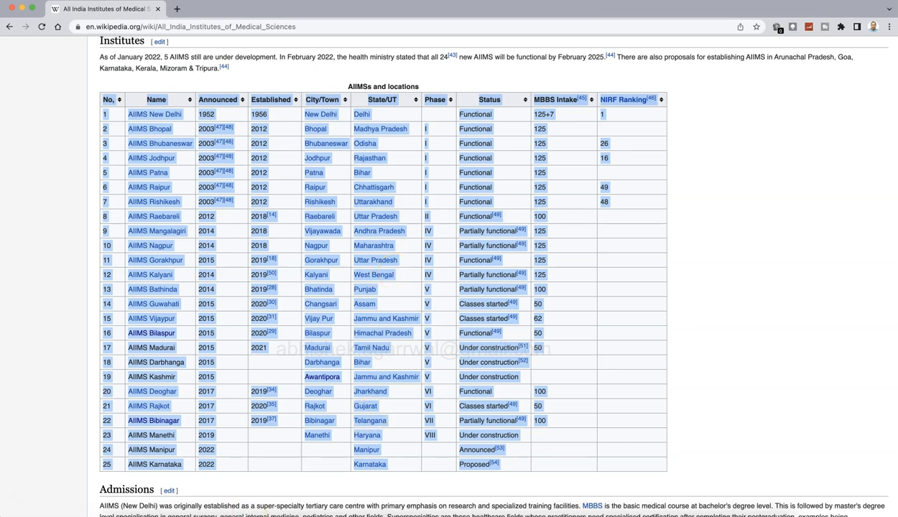
pyautogui.click(244, 515)
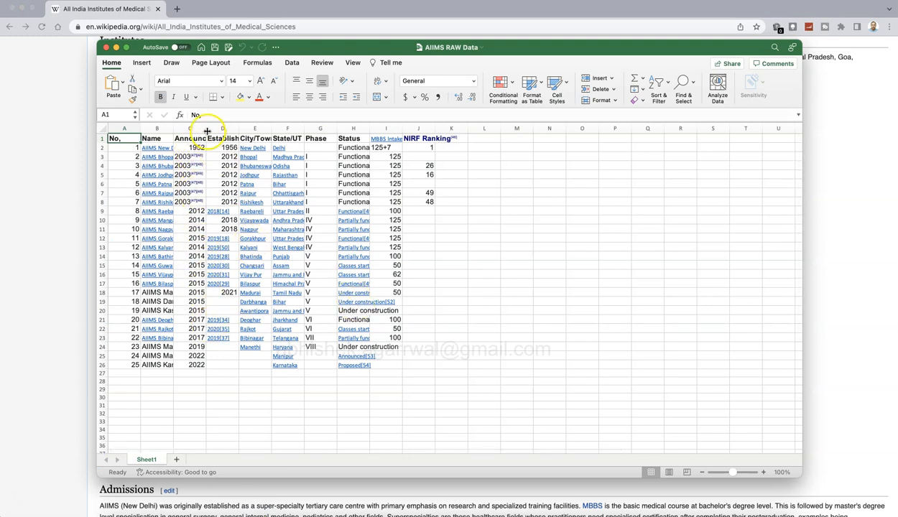
pyautogui.moveTo(173, 131); pyautogui.dragTo(290, 127)
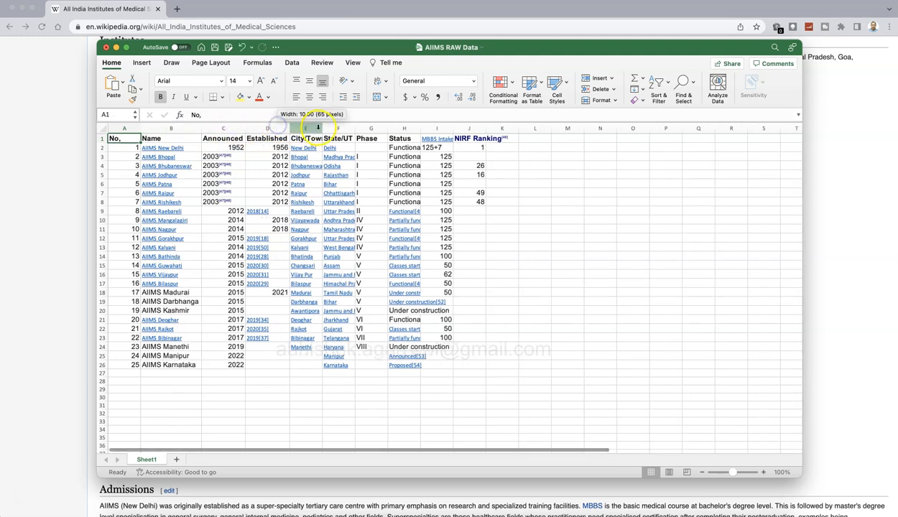
pyautogui.doubleClick(321, 127)
pyautogui.doubleClick(364, 127)
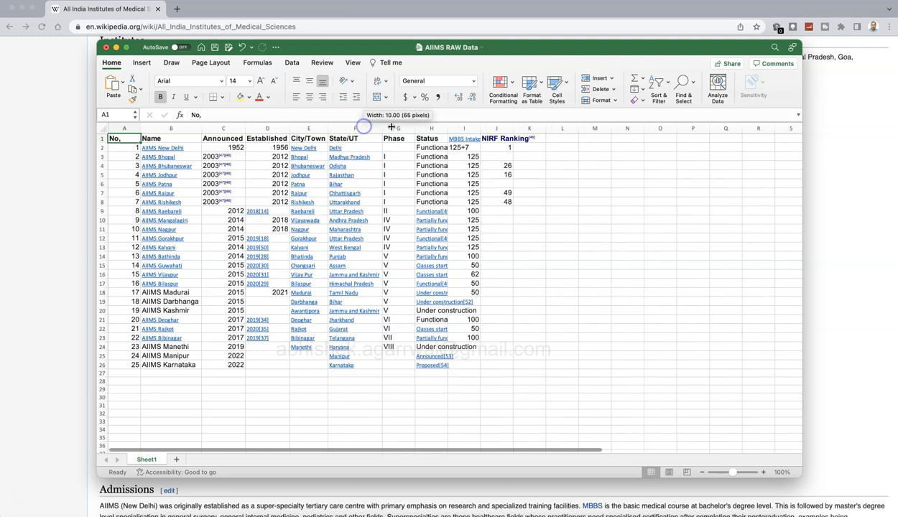
pyautogui.doubleClick(480, 128)
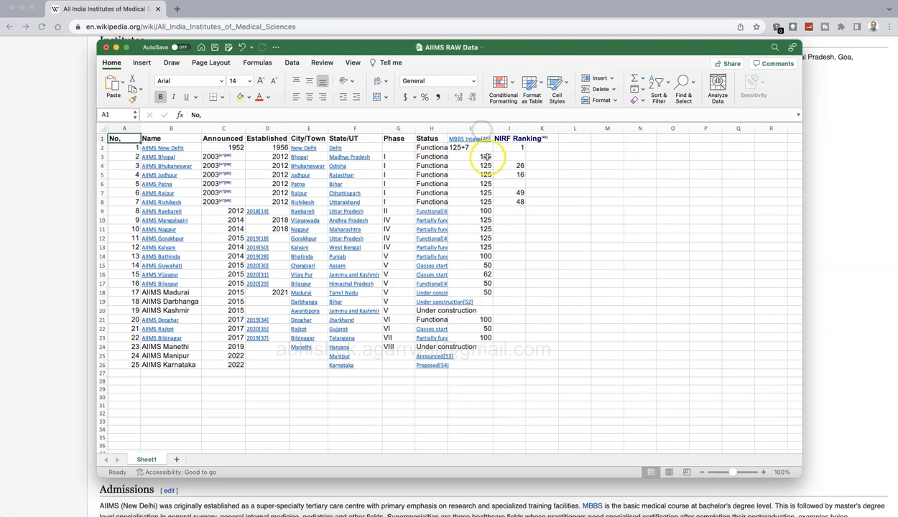
pyautogui.click(467, 148)
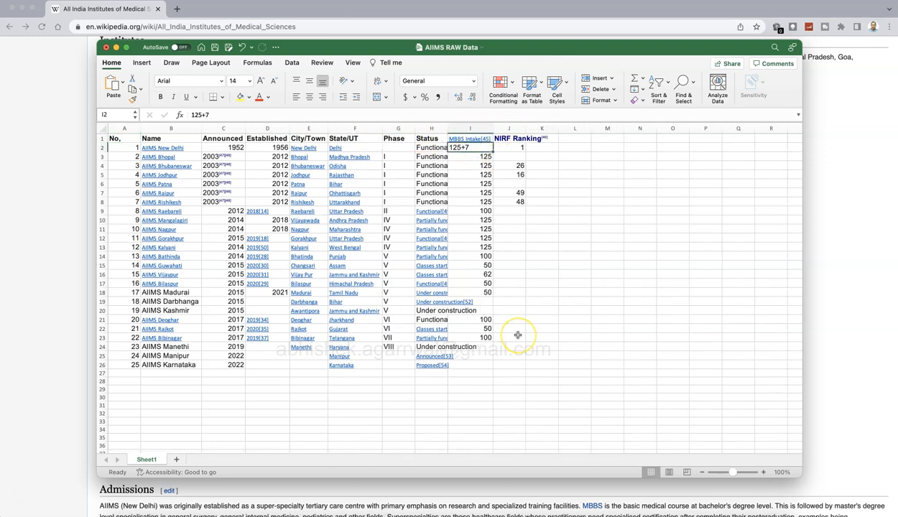
pyautogui.doubleClick(525, 128)
pyautogui.click(515, 139)
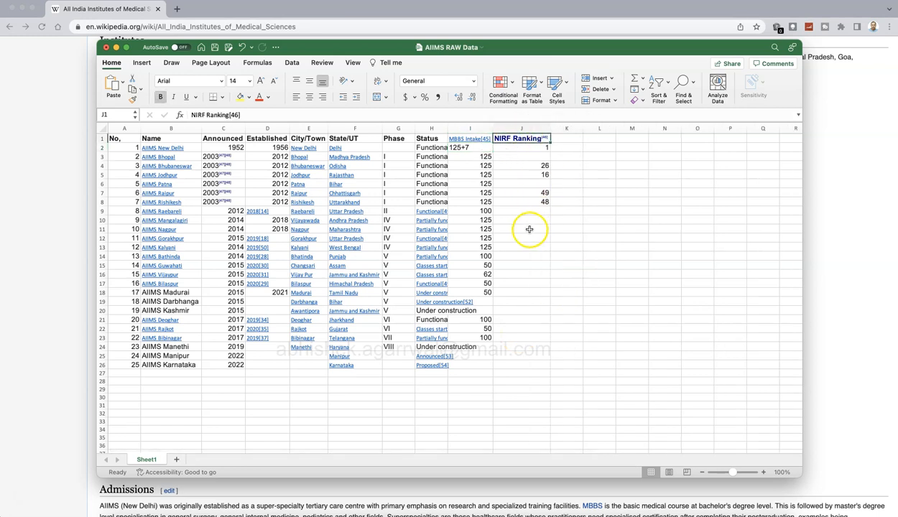
# Examine the NIRF Ranking column in the Wikipedia institutes table and compare it with the same column in the AIIMS RAW Data workbook.
pyautogui.click(46, 289)
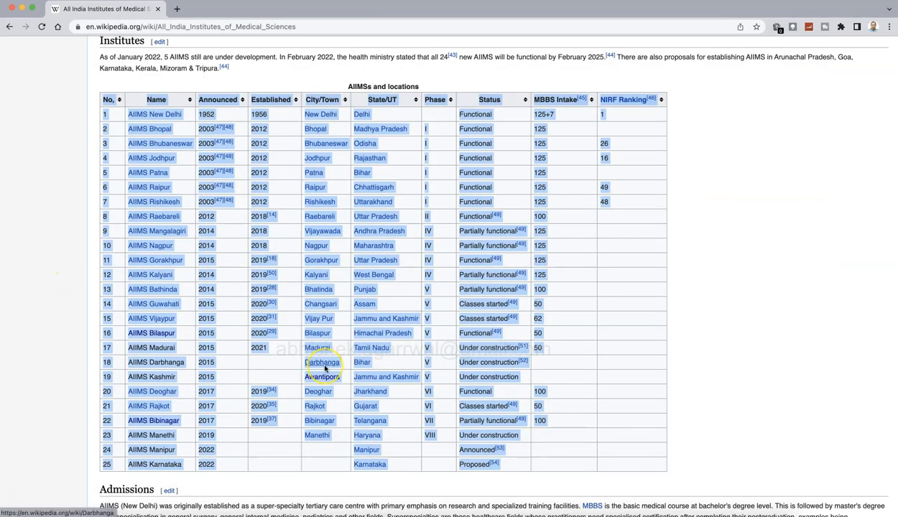
pyautogui.scroll(3, 320, 362)
pyautogui.moveTo(327, 363)
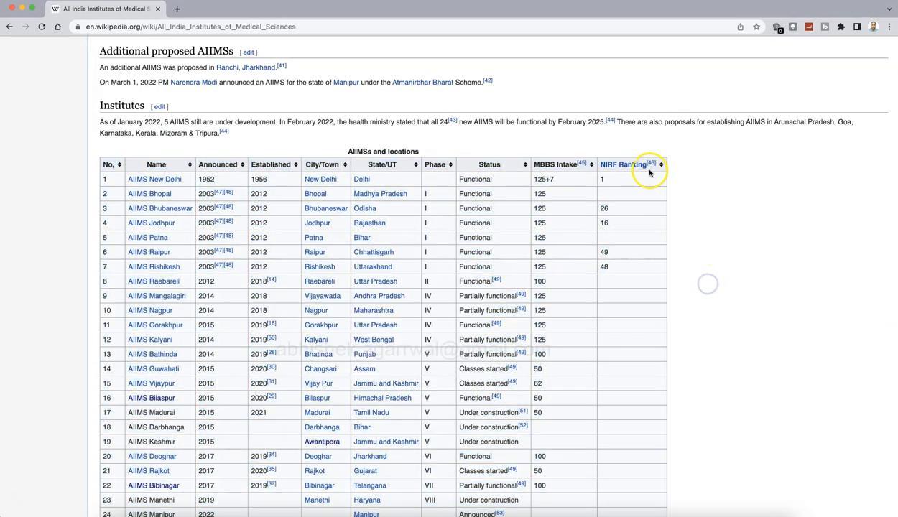
pyautogui.click(690, 222)
pyautogui.scroll(-2, 688, 222)
pyautogui.scroll(2, 690, 223)
pyautogui.moveTo(651, 161)
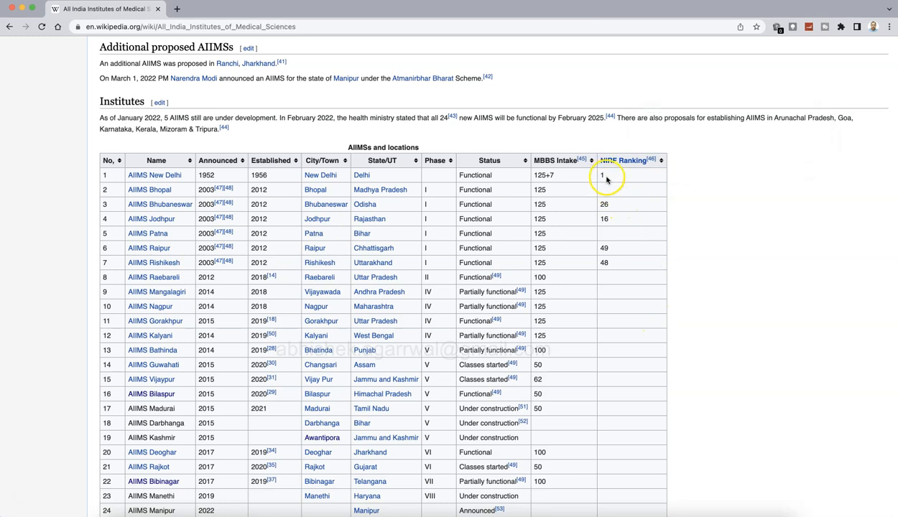
pyautogui.click(611, 223)
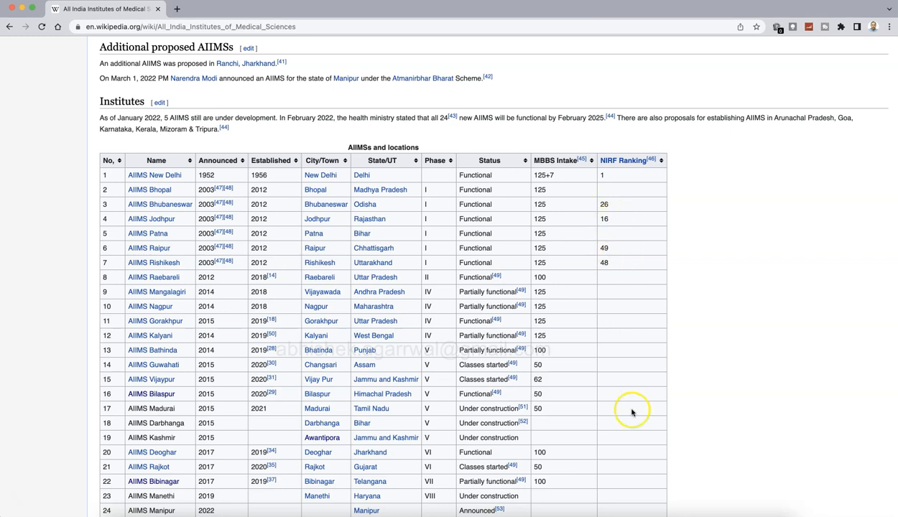
pyautogui.scroll(-3, 631, 412)
pyautogui.scroll(2, 631, 413)
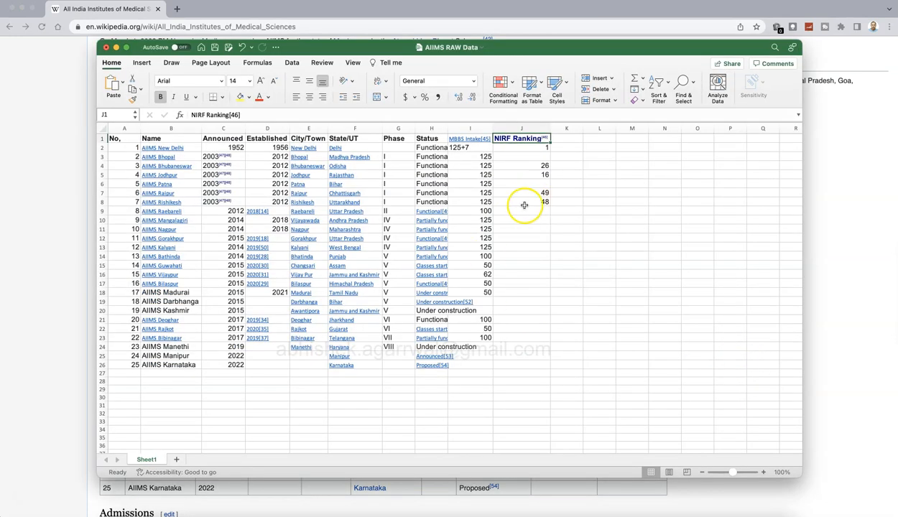
pyautogui.click(533, 248)
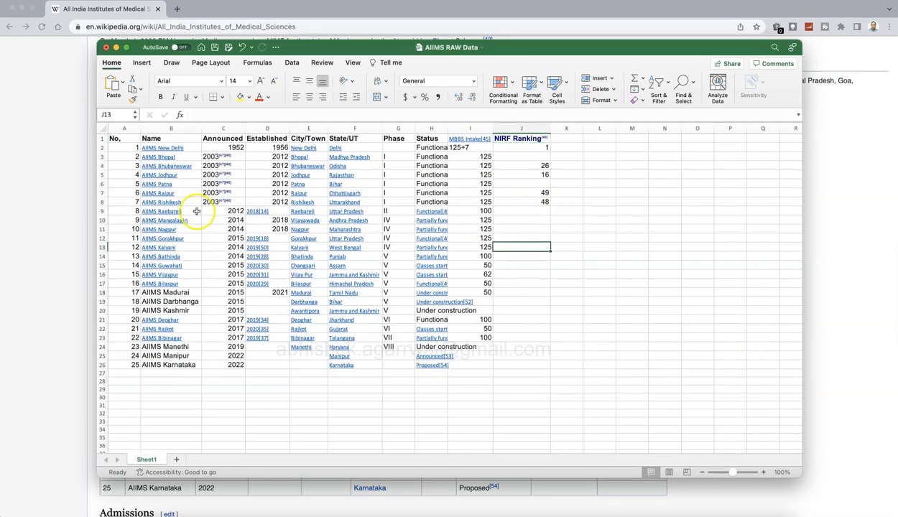
pyautogui.click(54, 260)
# Switch to Tableau, create a new workbook, dismiss the file recovery list and maximize the new workbook's window.
pyautogui.press('super+Tab')
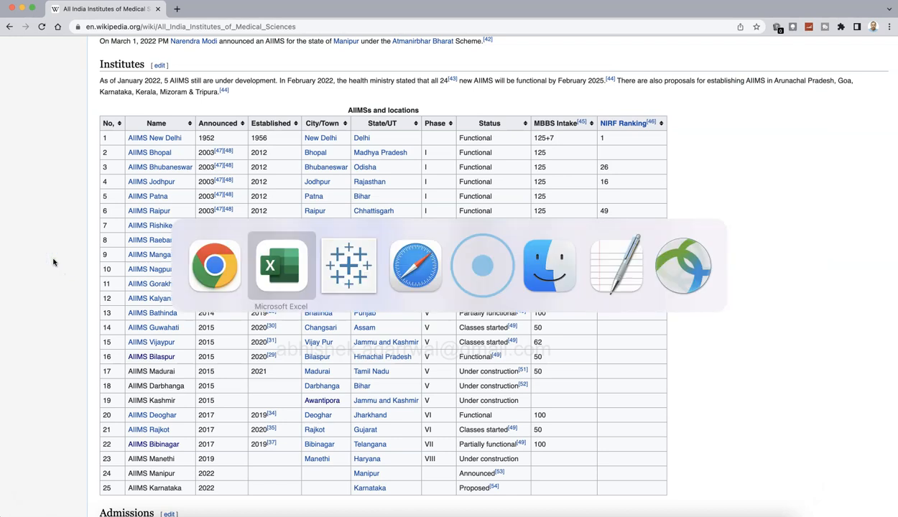
pyautogui.press('super+Tab')
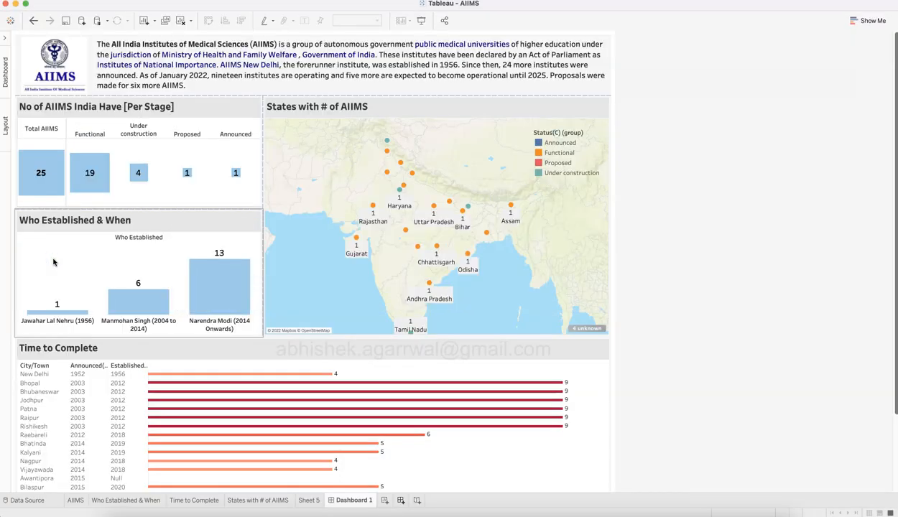
pyautogui.click(66, 1)
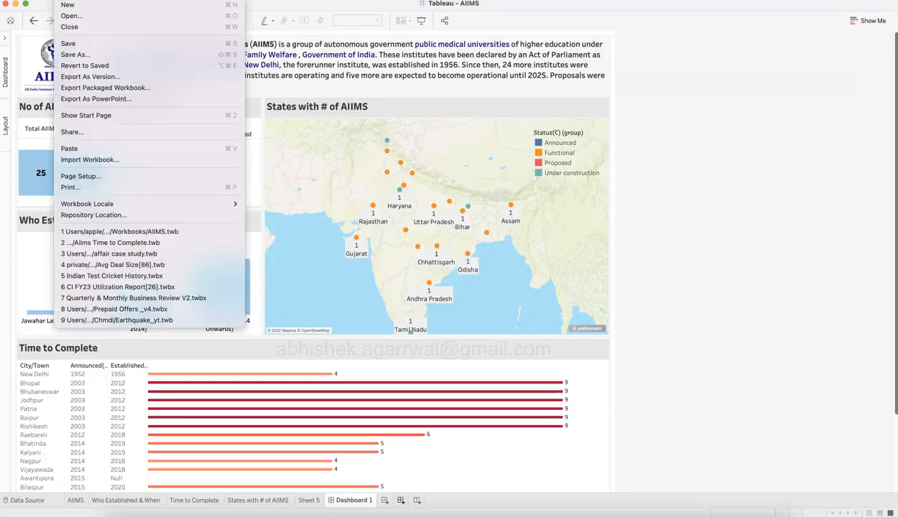
pyautogui.click(72, 5)
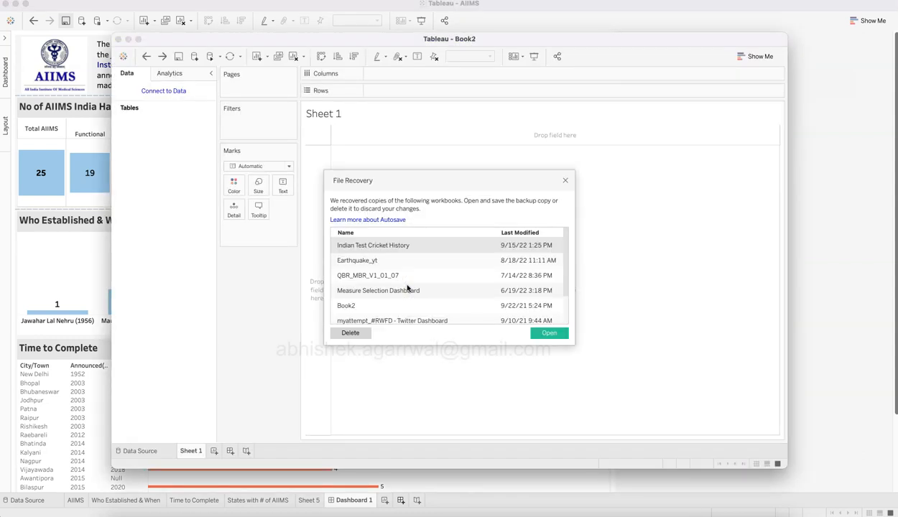
pyautogui.click(565, 180)
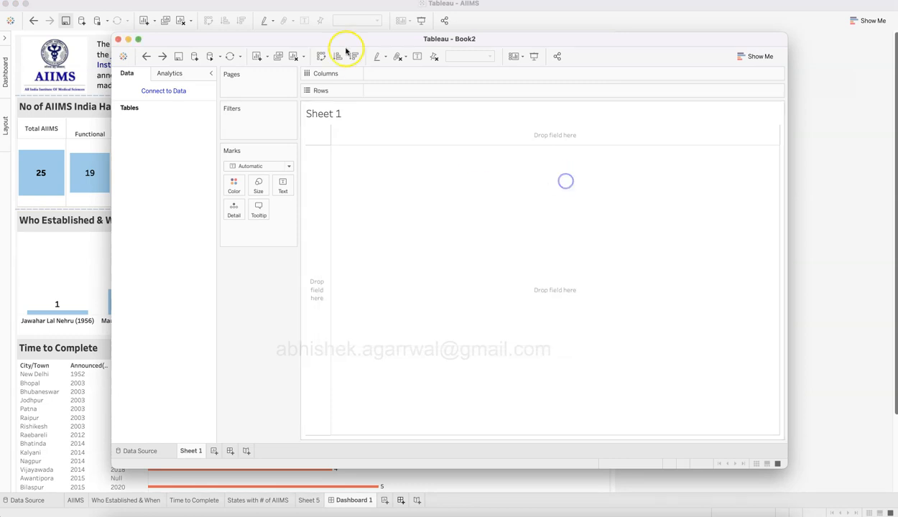
pyautogui.click(138, 39)
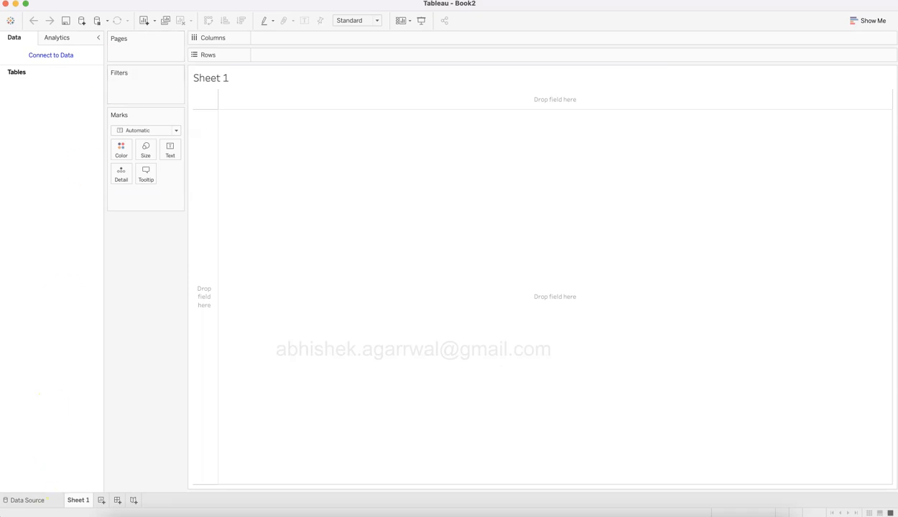
# Connect the new workbook to the Excel file AIIMS RAW Data.xlsx and look through the rows of Sheet1.
pyautogui.click(57, 500)
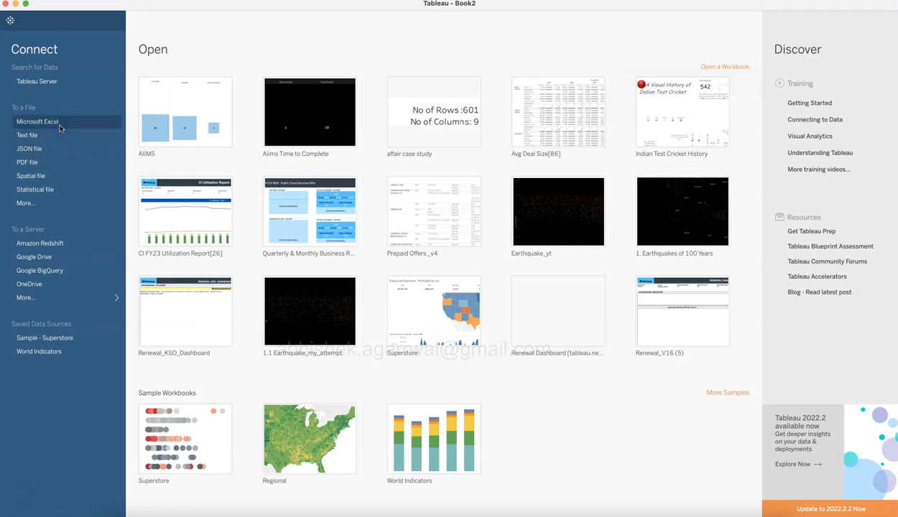
pyautogui.click(60, 128)
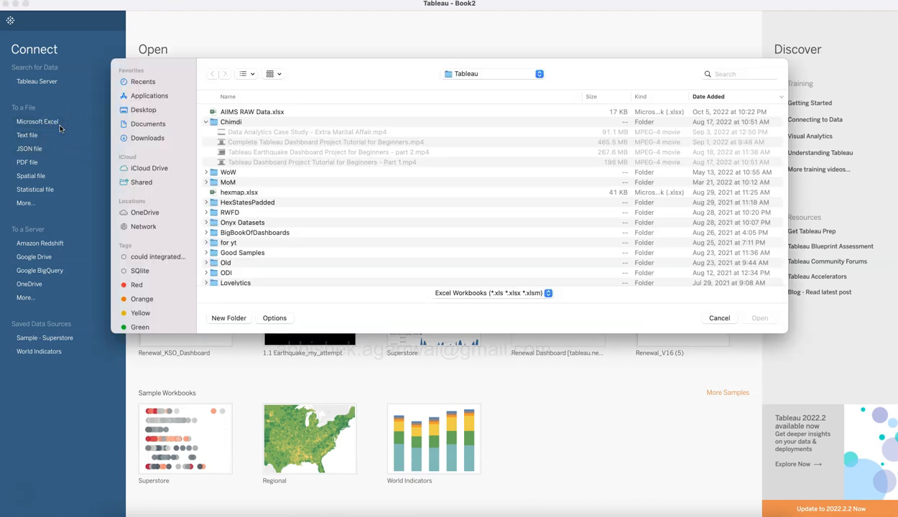
pyautogui.doubleClick(231, 112)
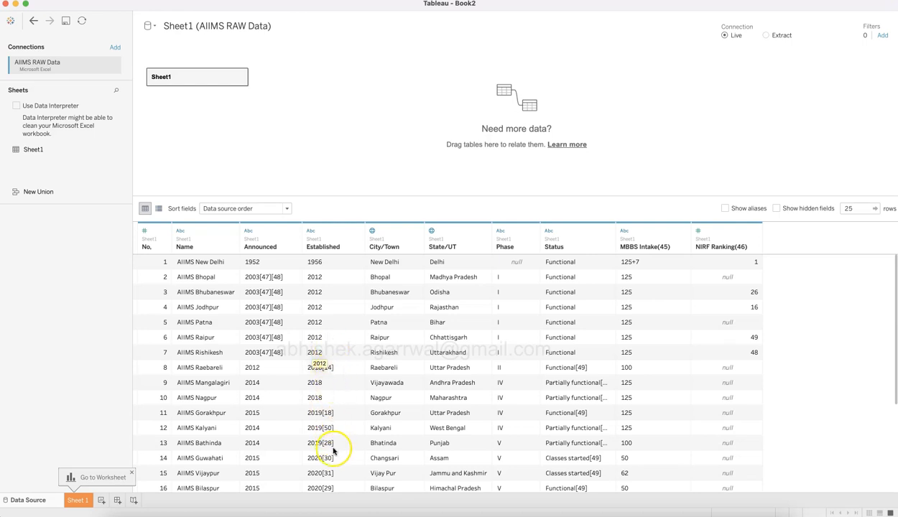
pyautogui.scroll(-5, 334, 450)
pyautogui.scroll(5, 334, 451)
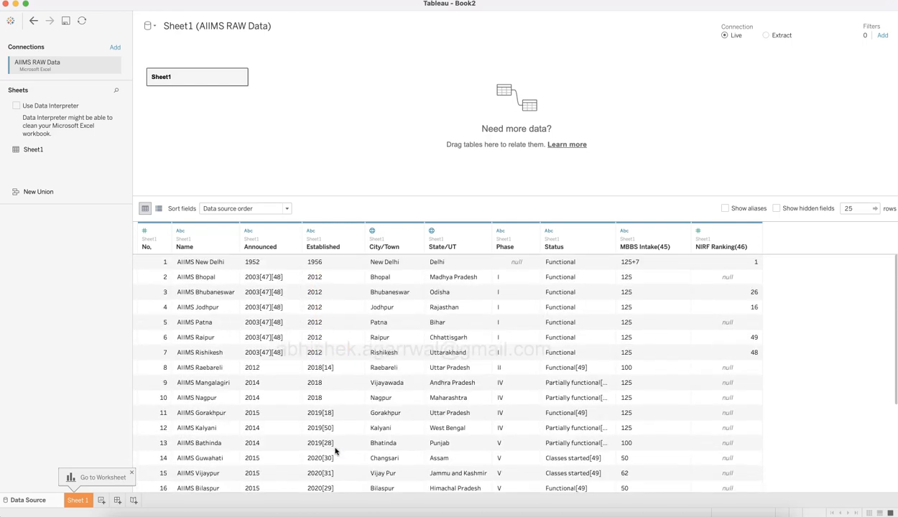
pyautogui.scroll(-3, 244, 418)
pyautogui.scroll(3, 244, 418)
pyautogui.scroll(-5, 650, 368)
pyautogui.scroll(5, 651, 368)
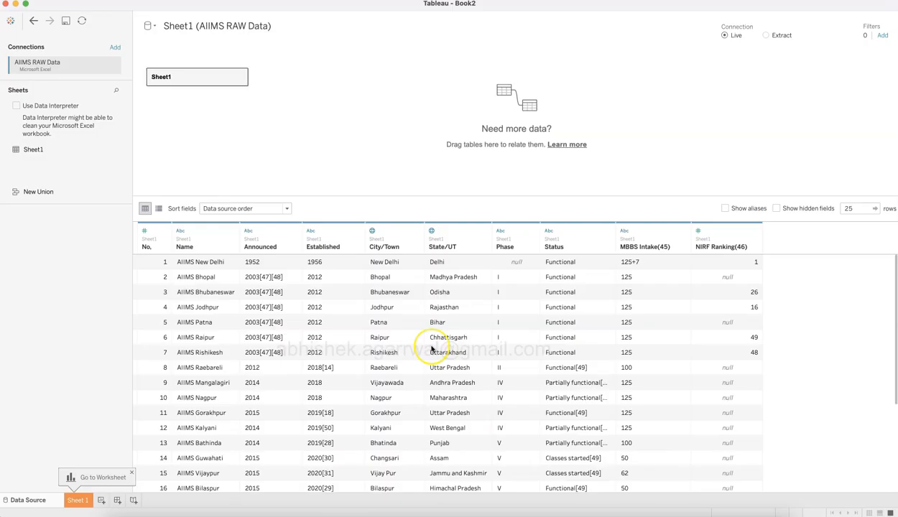
# In Excel's AIIMS RAW Data workbook, set the MBBS Intake of AIIMS New Delhi to 132 and save the file.
pyautogui.press('super+Tab')
pyautogui.press('super+Tab')
pyautogui.press('super+Tab')
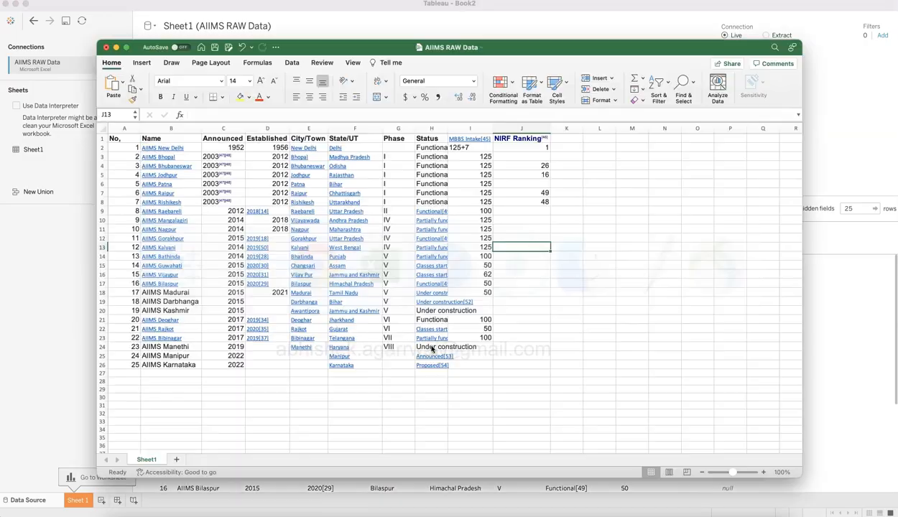
pyautogui.click(472, 147)
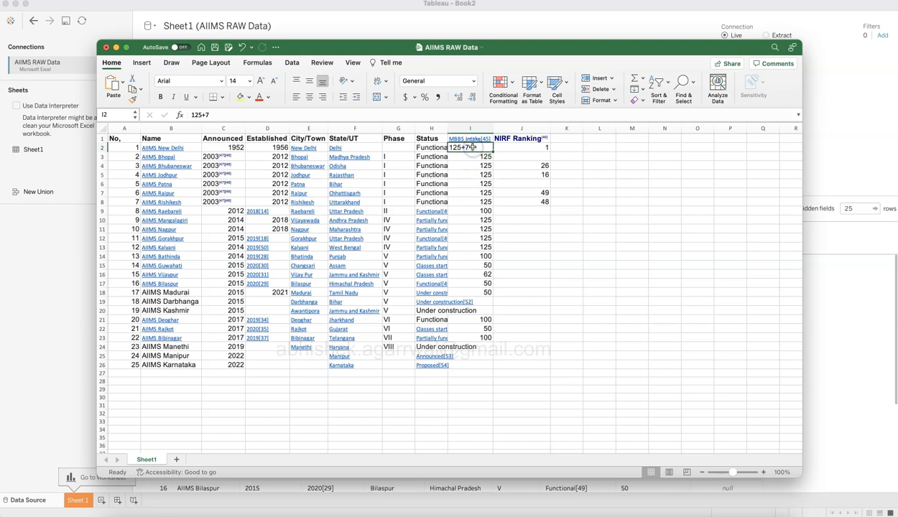
pyautogui.press('Return')
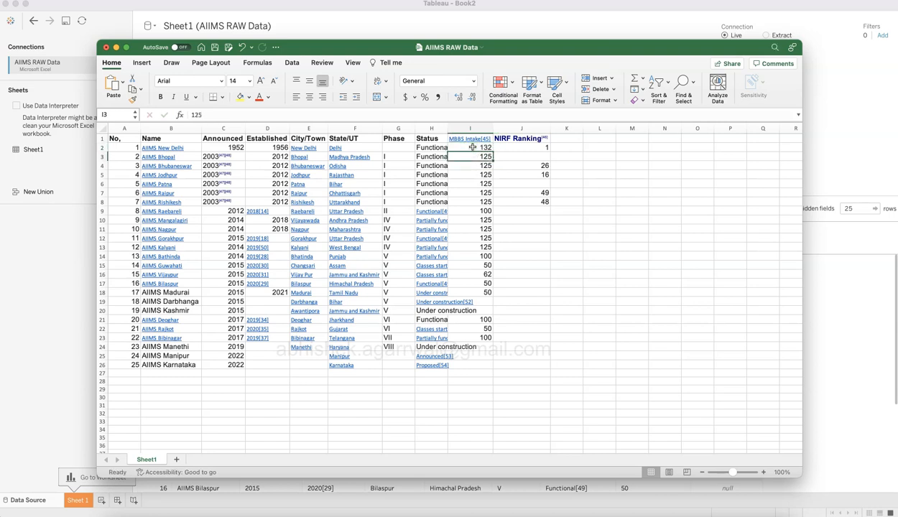
pyautogui.press('super+Tab')
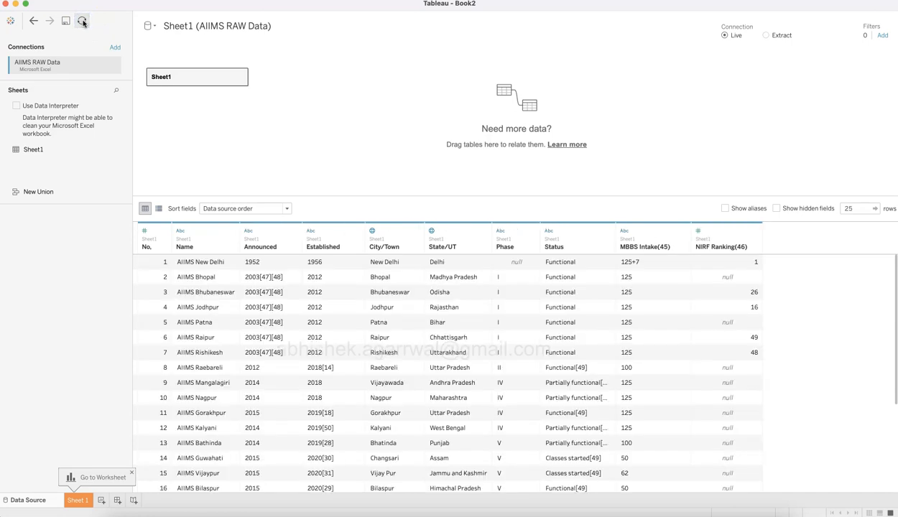
pyautogui.press('super+Tab')
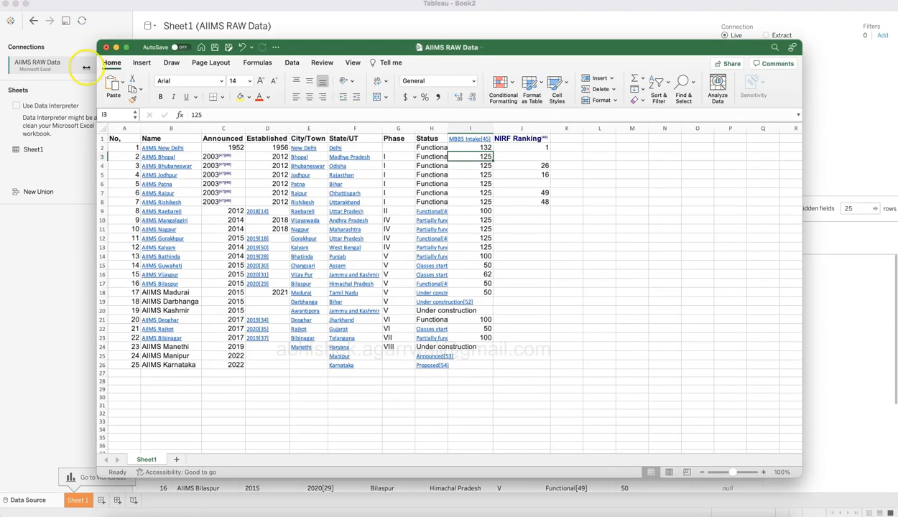
pyautogui.click(214, 48)
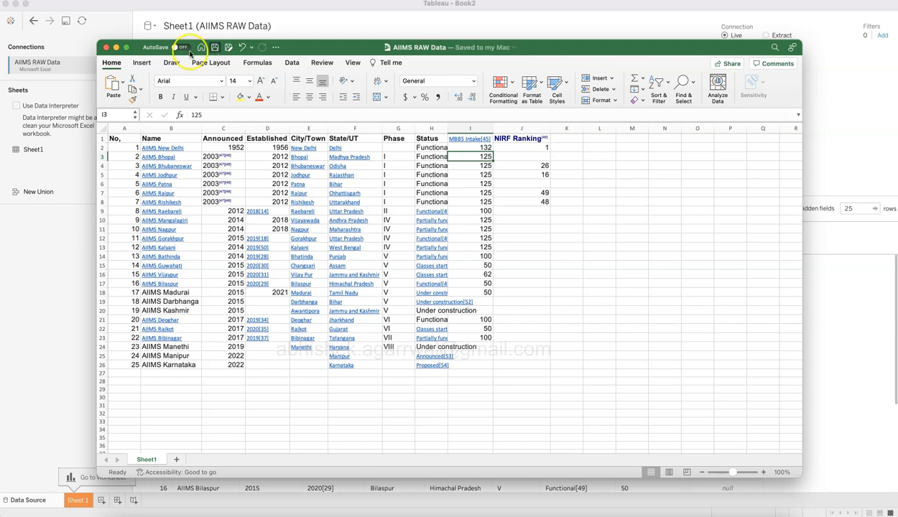
# Return to Tableau, refresh the data source and check the MBBS Intake value of AIIMS New Delhi.
pyautogui.click(83, 24)
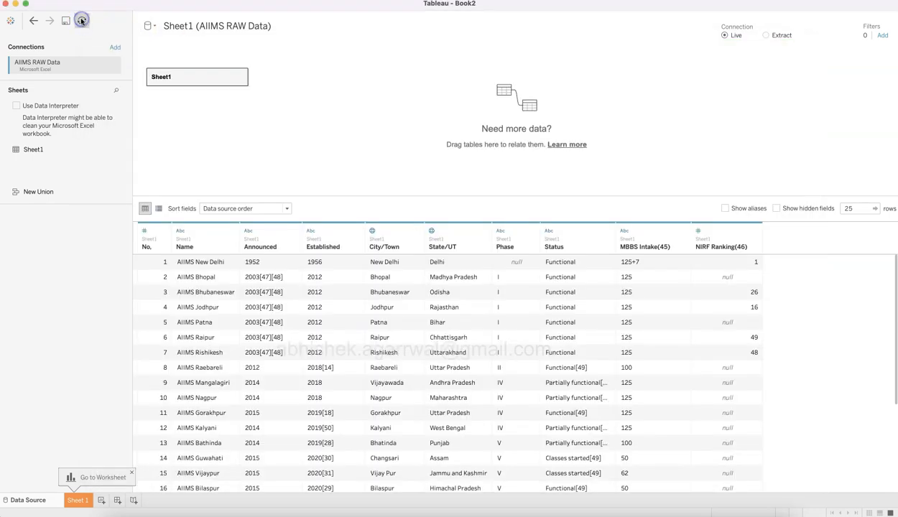
pyautogui.click(82, 21)
pyautogui.click(643, 264)
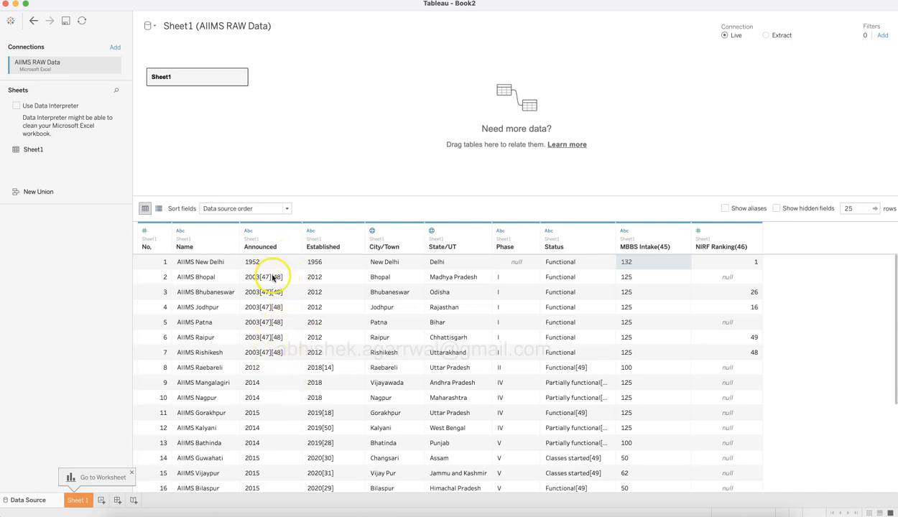
# Apply a custom split to the Announced field with separator "[", splitting off the first 1 column.
pyautogui.click(295, 231)
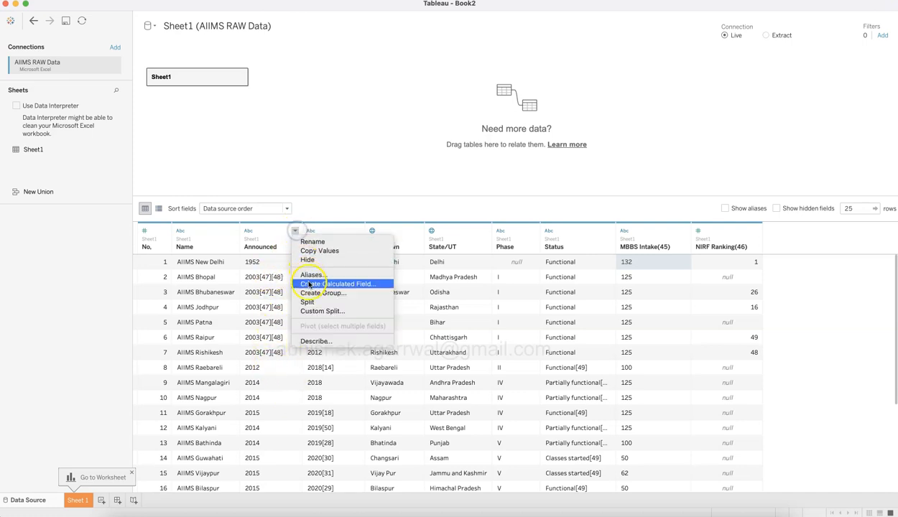
pyautogui.click(312, 309)
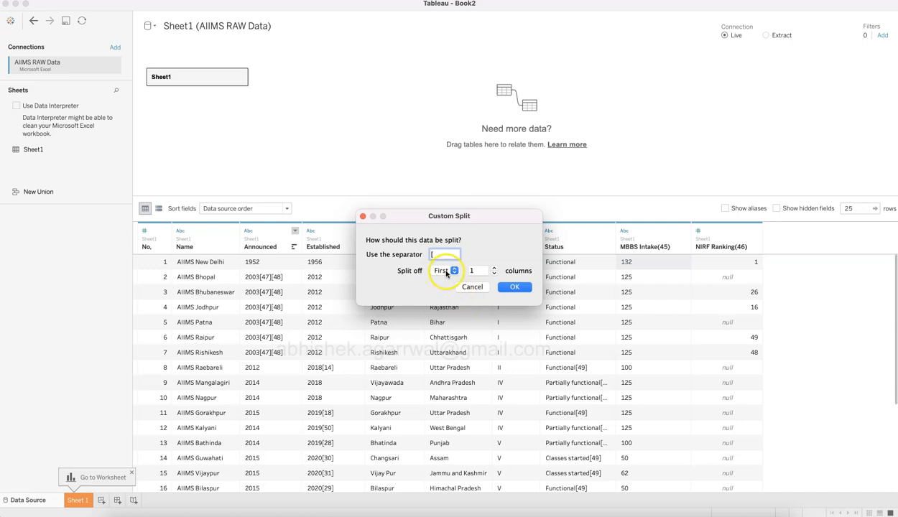
pyautogui.click(515, 287)
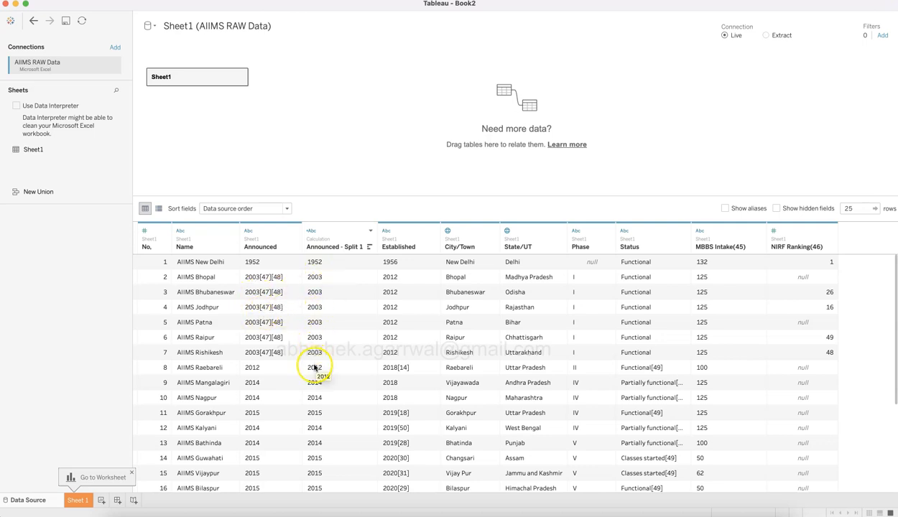
pyautogui.click(297, 234)
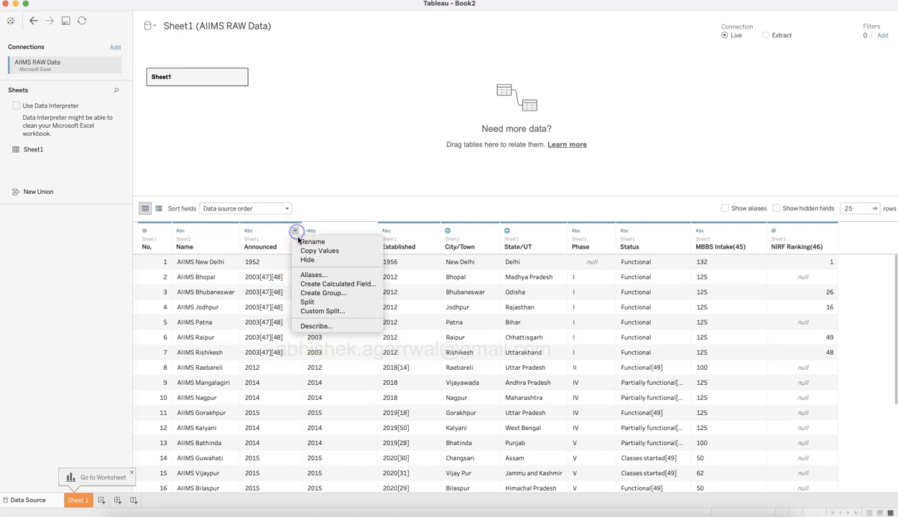
pyautogui.click(315, 299)
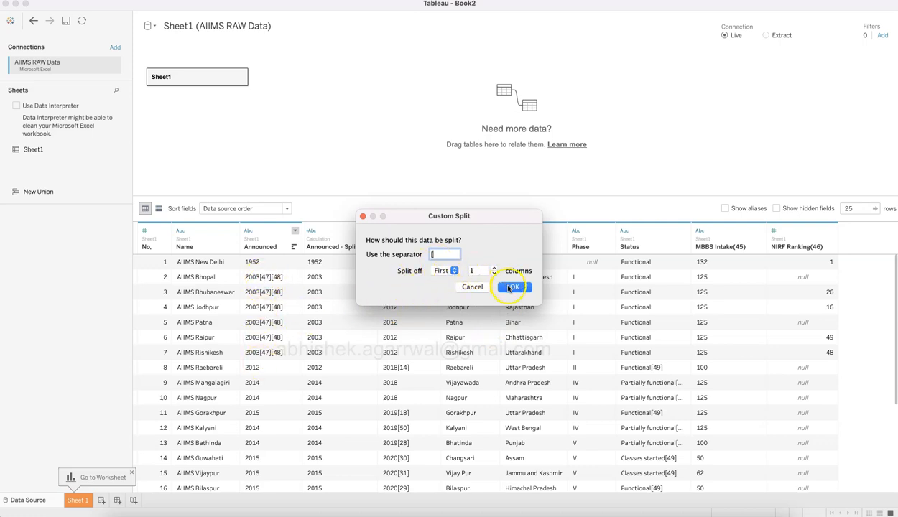
pyautogui.click(468, 287)
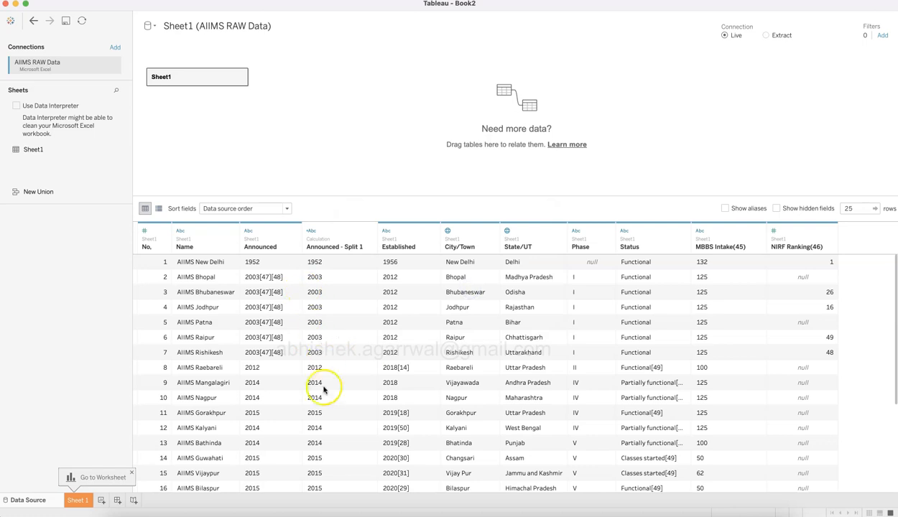
# Hide the original Announced column and rename its split column to "Announced Year".
pyautogui.scroll(-5, 325, 401)
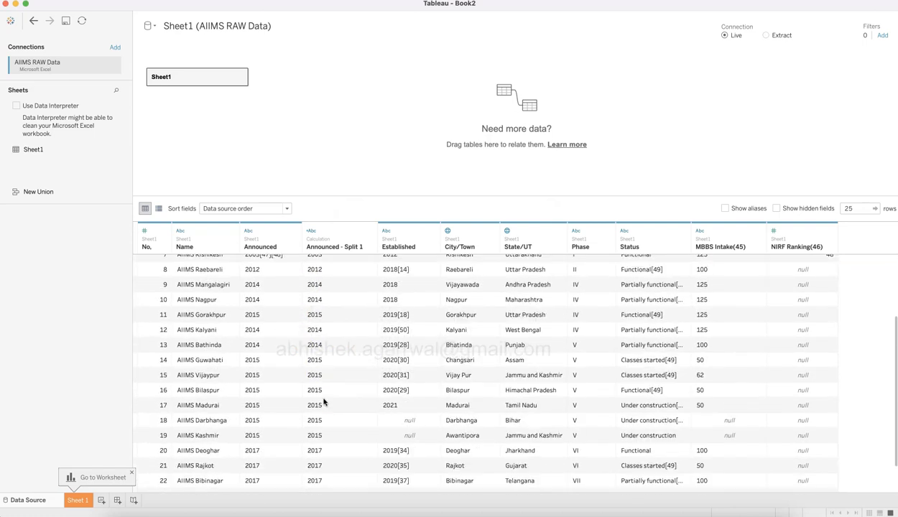
pyautogui.scroll(5, 316, 391)
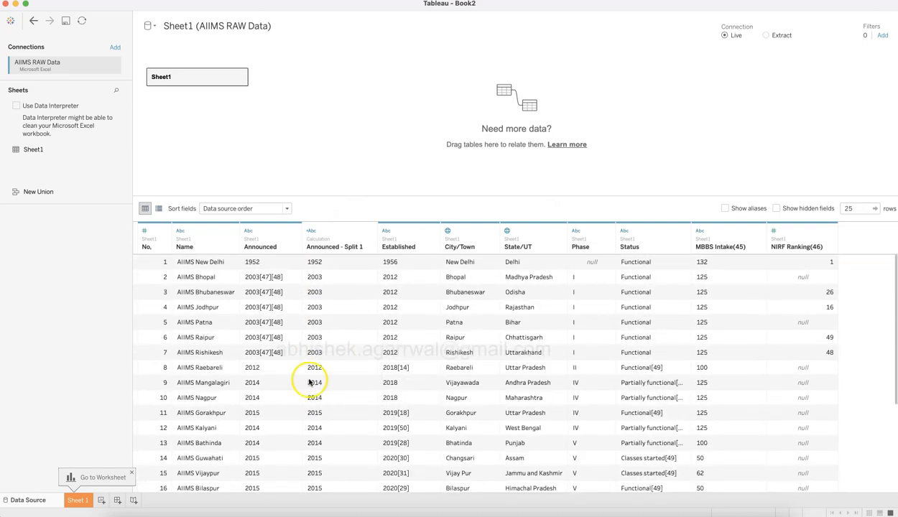
pyautogui.click(295, 231)
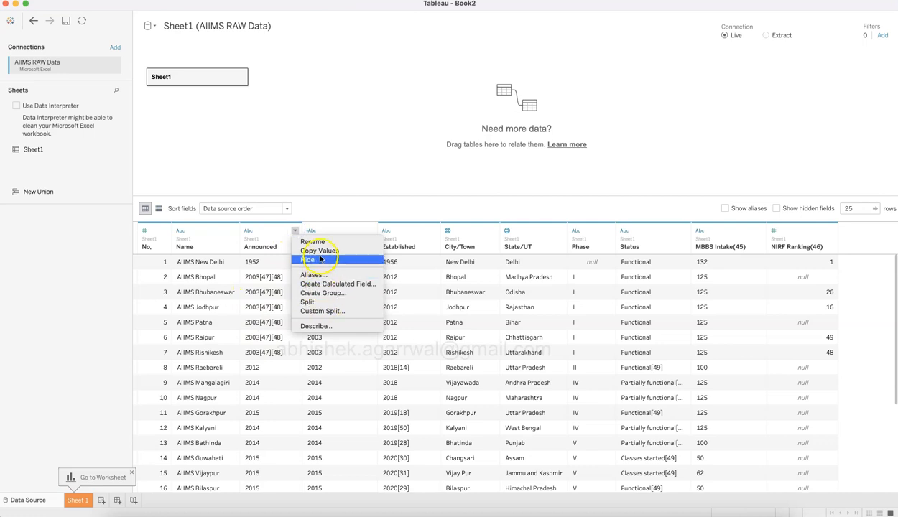
pyautogui.click(317, 260)
pyautogui.doubleClick(285, 247)
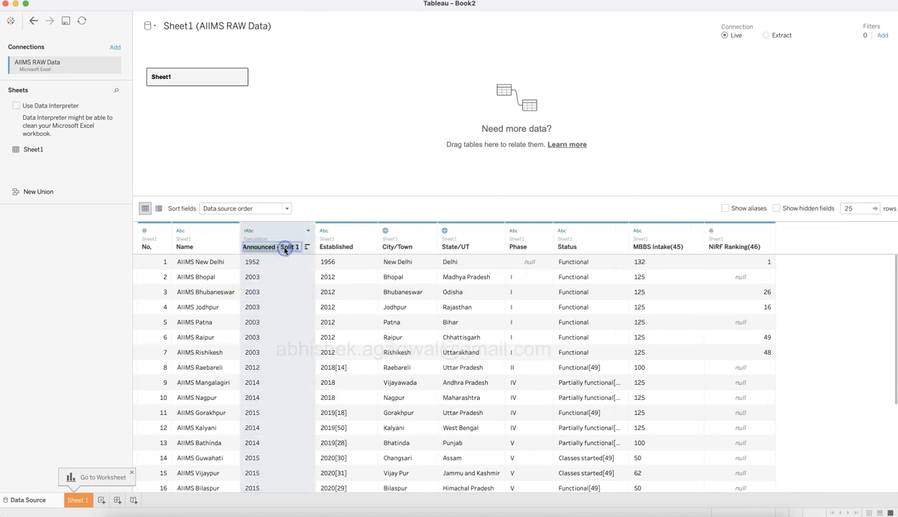
pyautogui.press('Right')
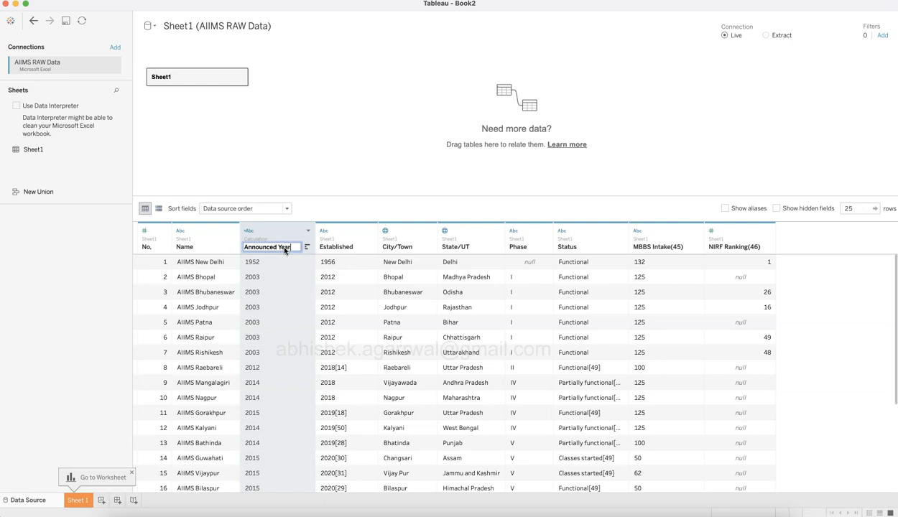
pyautogui.press('Return')
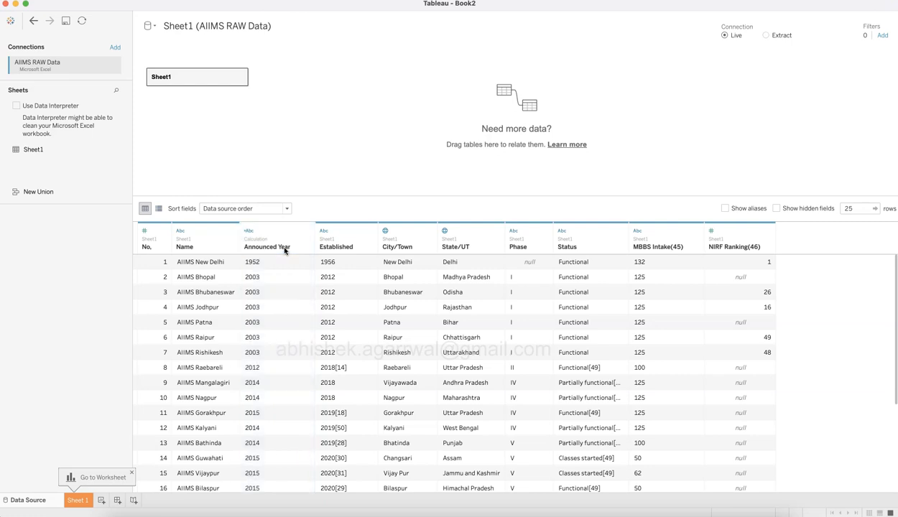
# Split the Established field automatically and review the resulting split columns across the rows.
pyautogui.click(371, 231)
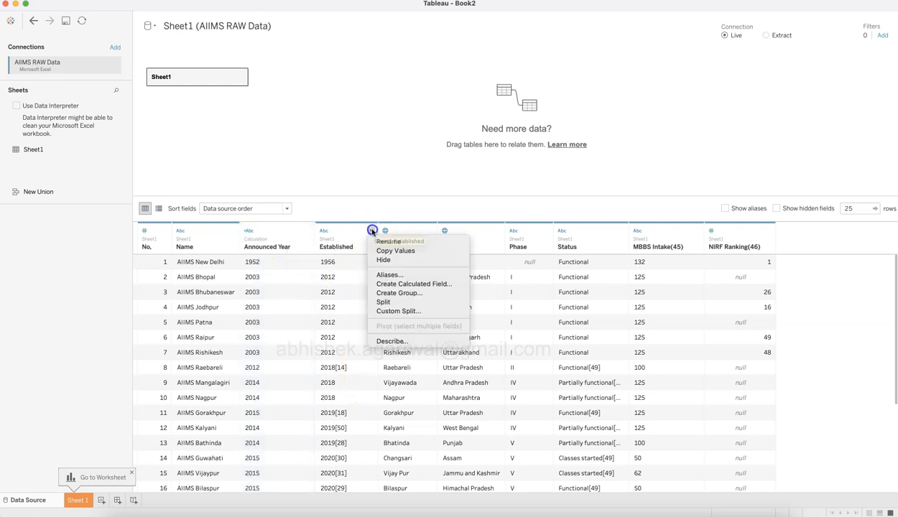
pyautogui.click(387, 302)
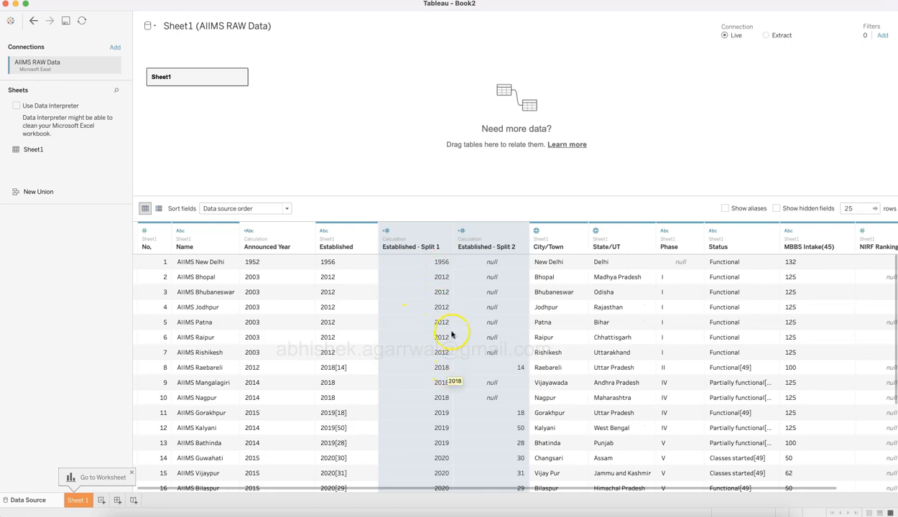
pyautogui.scroll(-5, 442, 385)
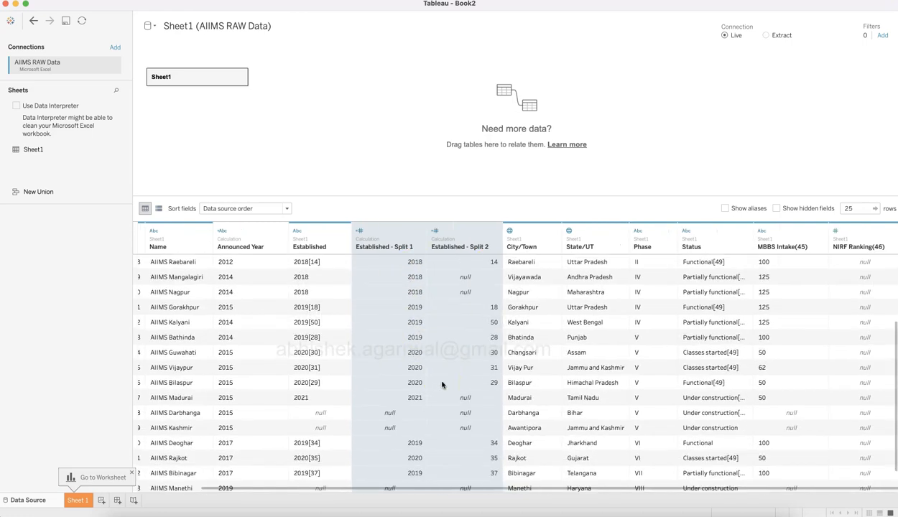
pyautogui.scroll(5, 442, 385)
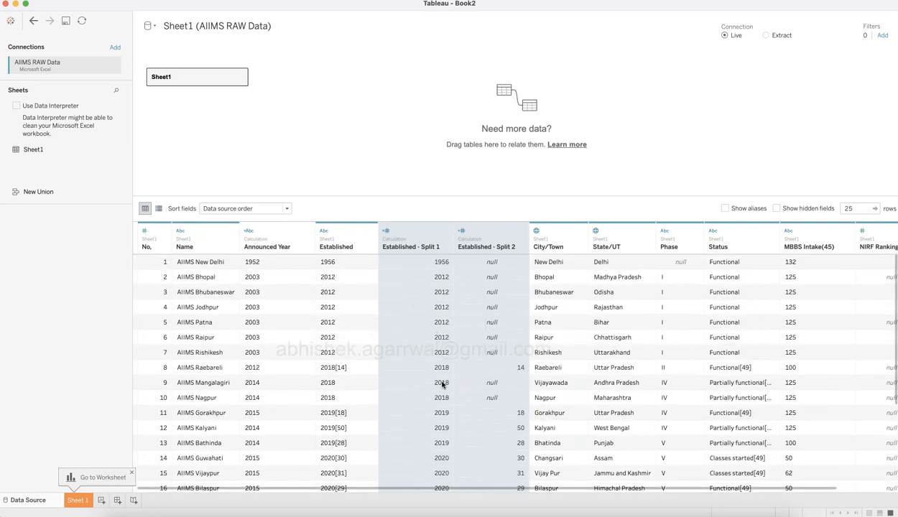
pyautogui.click(522, 232)
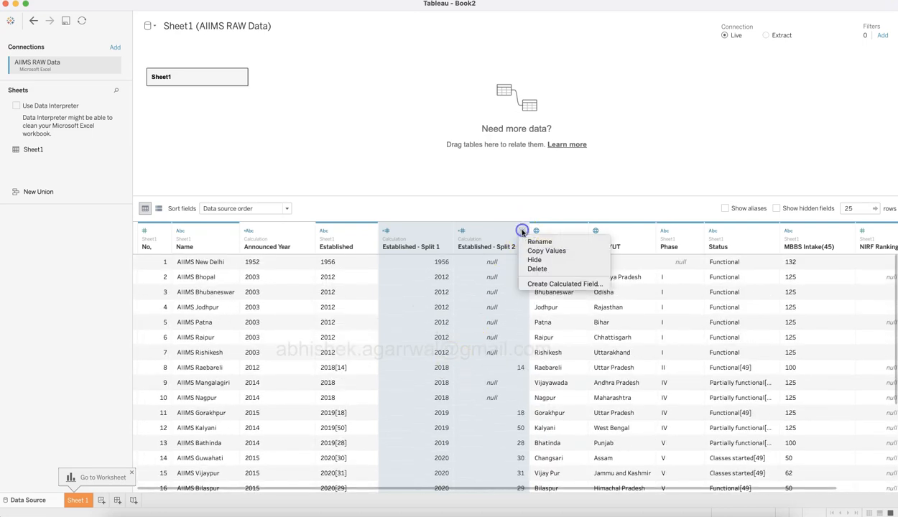
pyautogui.click(543, 269)
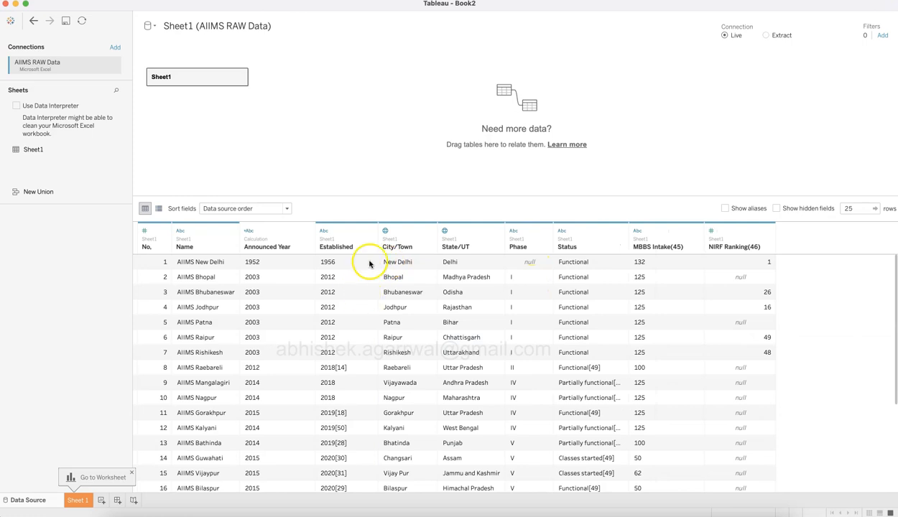
pyautogui.click(34, 22)
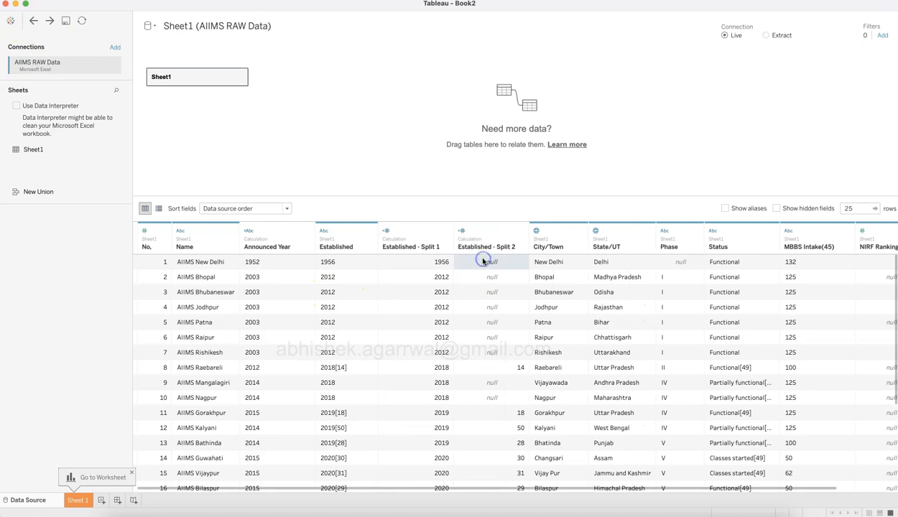
# Delete the Established - Split 2 column from the data source.
pyautogui.click(442, 262)
pyautogui.click(485, 237)
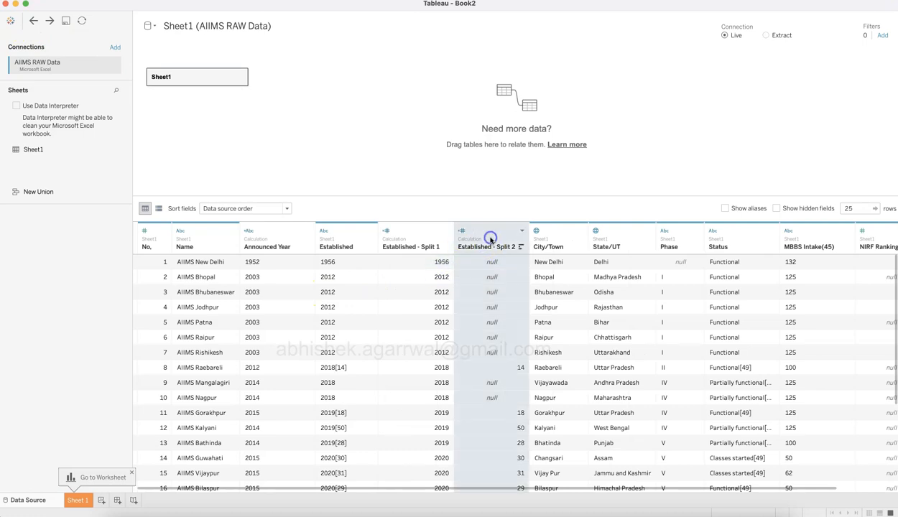
pyautogui.click(522, 230)
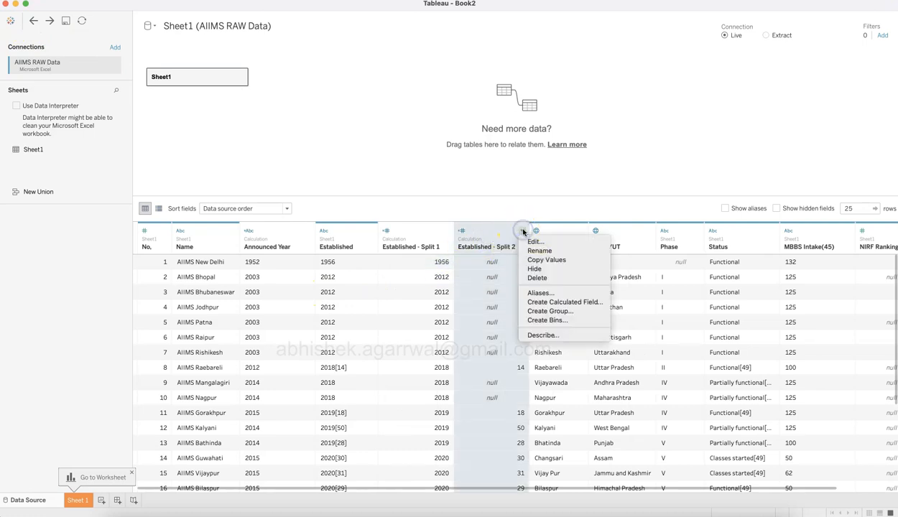
pyautogui.click(539, 278)
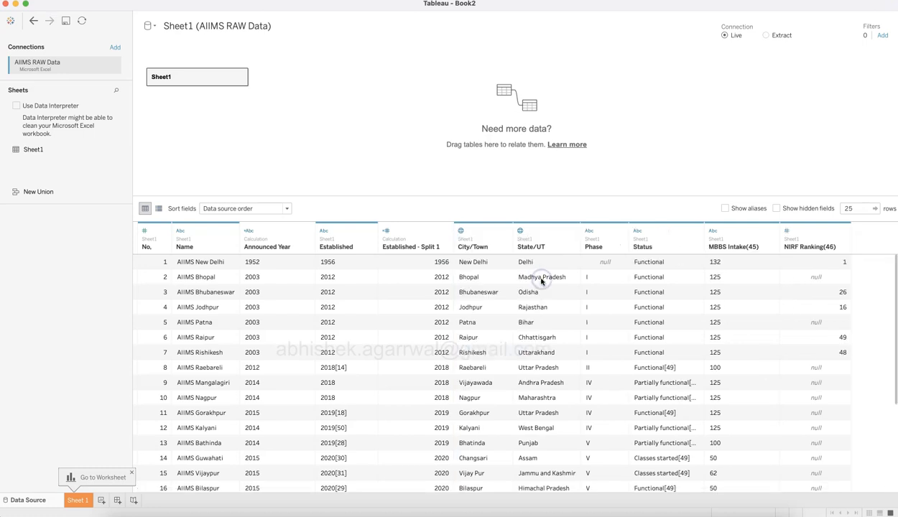
# Rename the Established - Split 1 column to "Established Year" and hide the original Established column.
pyautogui.click(421, 247)
pyautogui.doubleClick(421, 247)
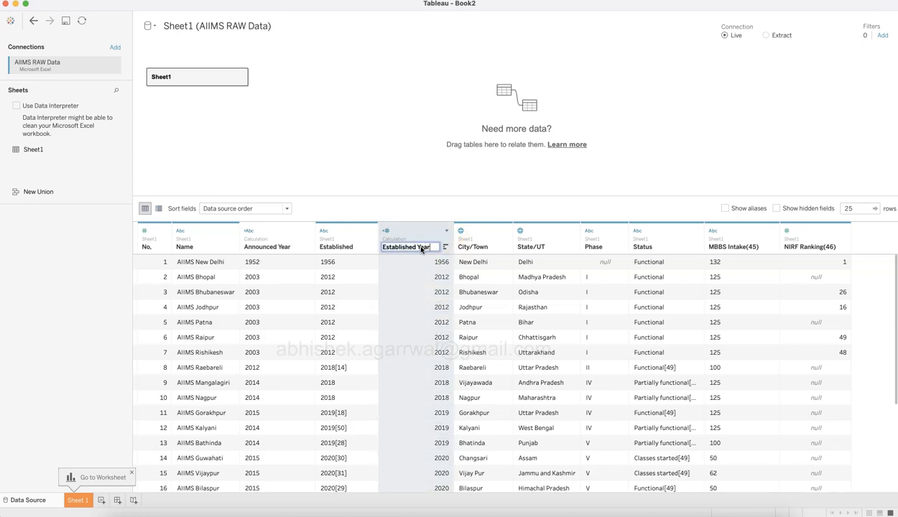
pyautogui.press('Return')
pyautogui.click(370, 230)
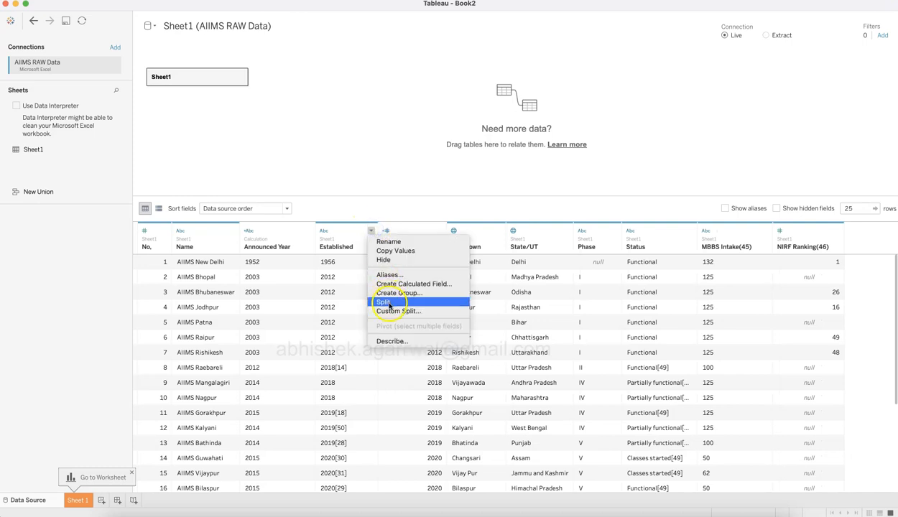
pyautogui.click(390, 260)
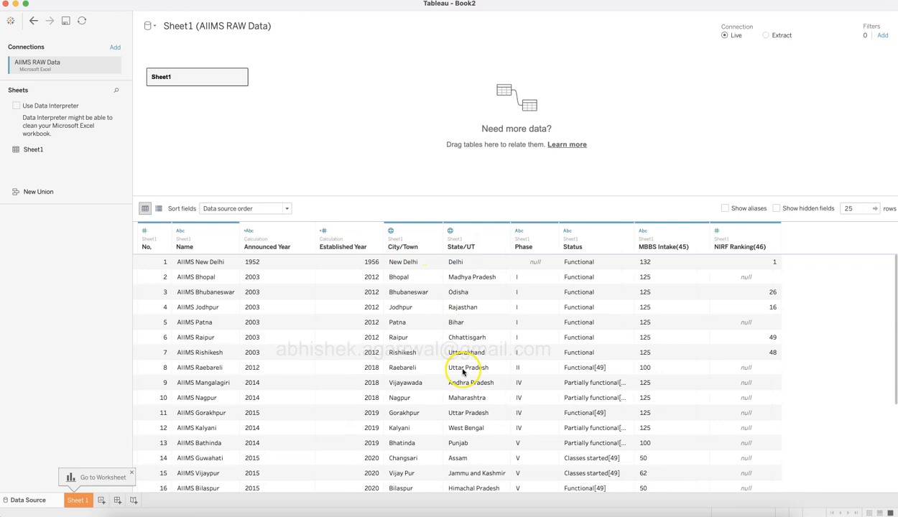
# Examine all rows of the cleaned table for missing values, especially in the City/Town column.
pyautogui.scroll(-5, 464, 375)
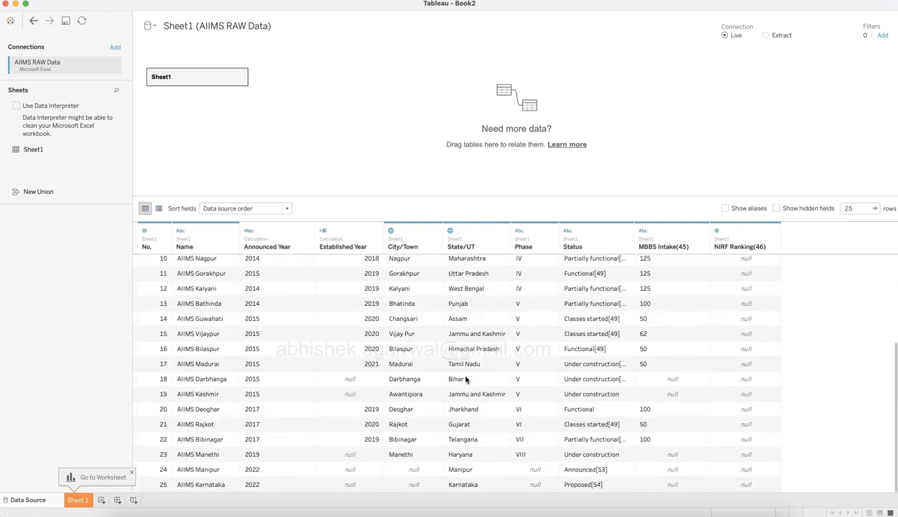
pyautogui.rightClick(465, 380)
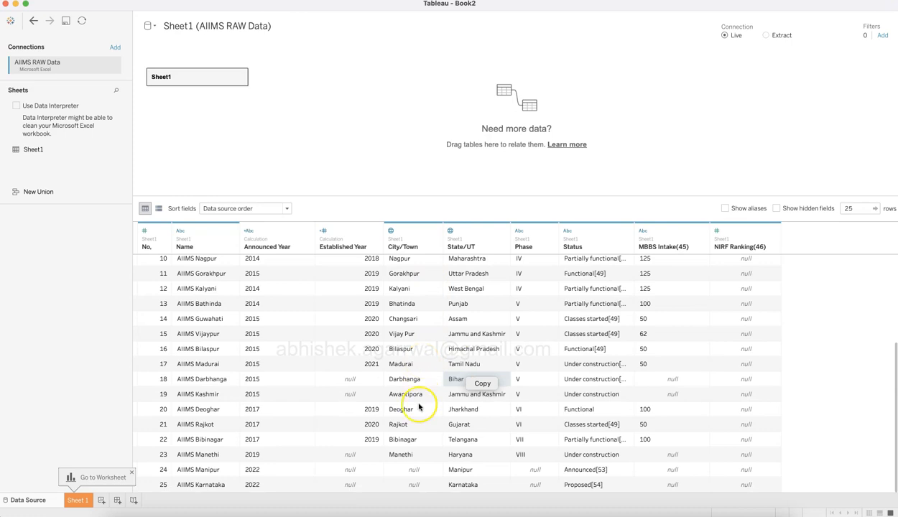
pyautogui.click(469, 286)
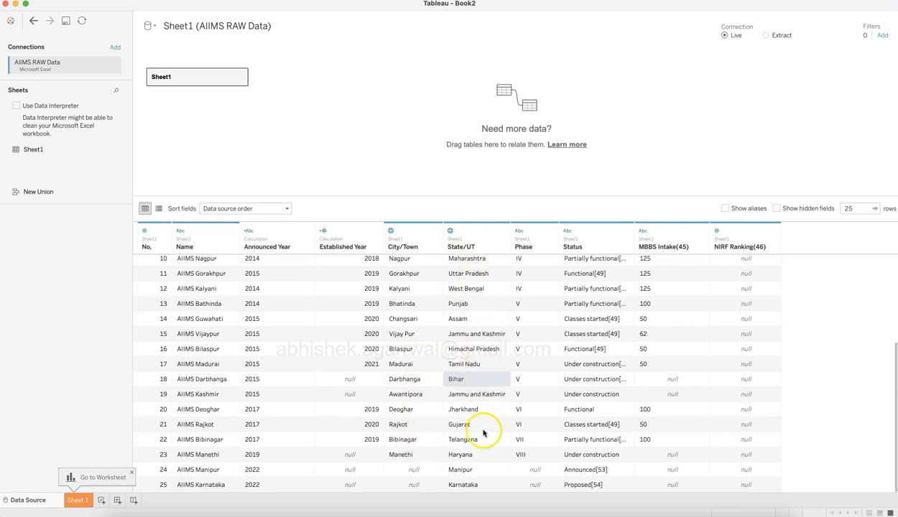
pyautogui.scroll(5, 482, 431)
pyautogui.scroll(-4, 484, 442)
pyautogui.scroll(-1, 485, 450)
pyautogui.scroll(5, 485, 451)
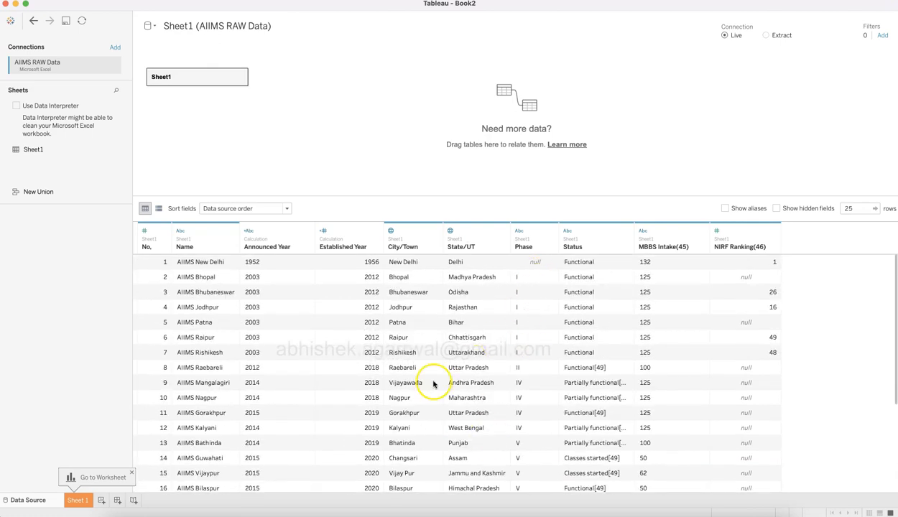
pyautogui.scroll(-5, 431, 377)
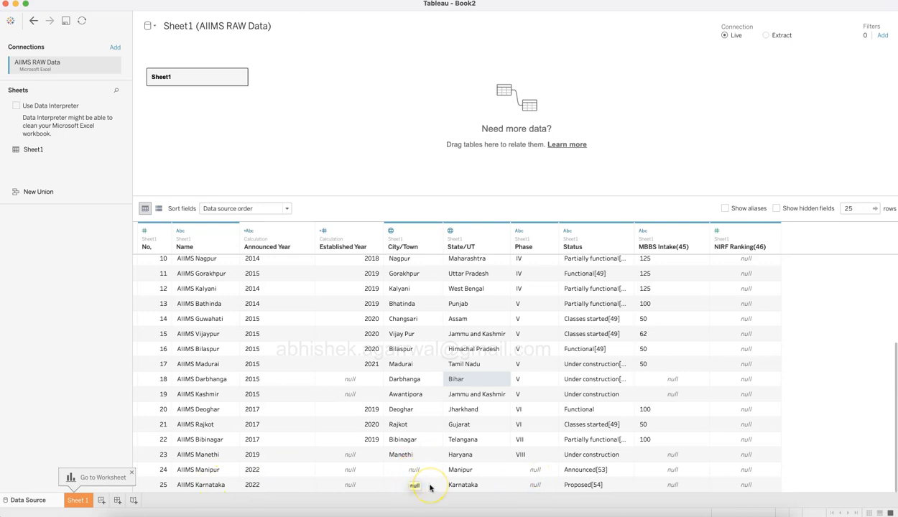
# Switch to Chrome and search Google for "aiims karnataka" in a new tab.
pyautogui.press('super+Tab')
pyautogui.press('super+Tab')
pyautogui.press('super+Tab')
pyautogui.press('super+Tab')
pyautogui.press('super+Tab')
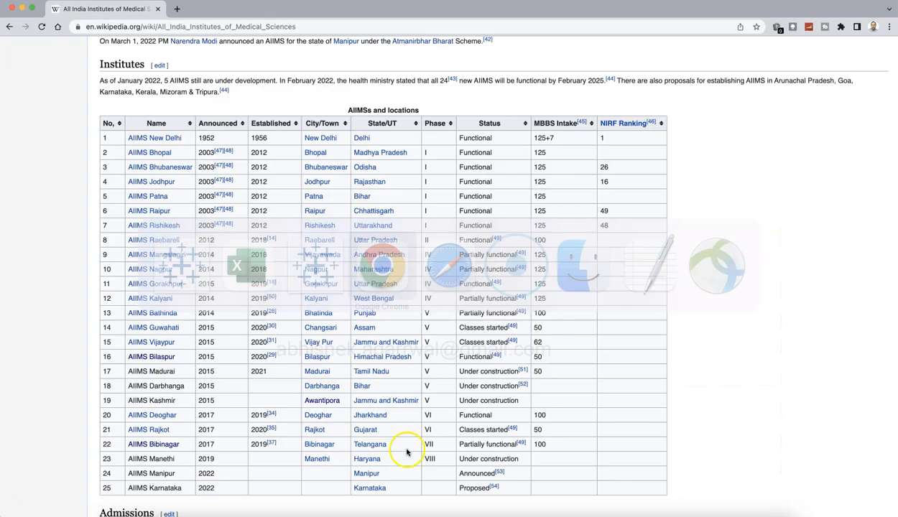
pyautogui.click(178, 10)
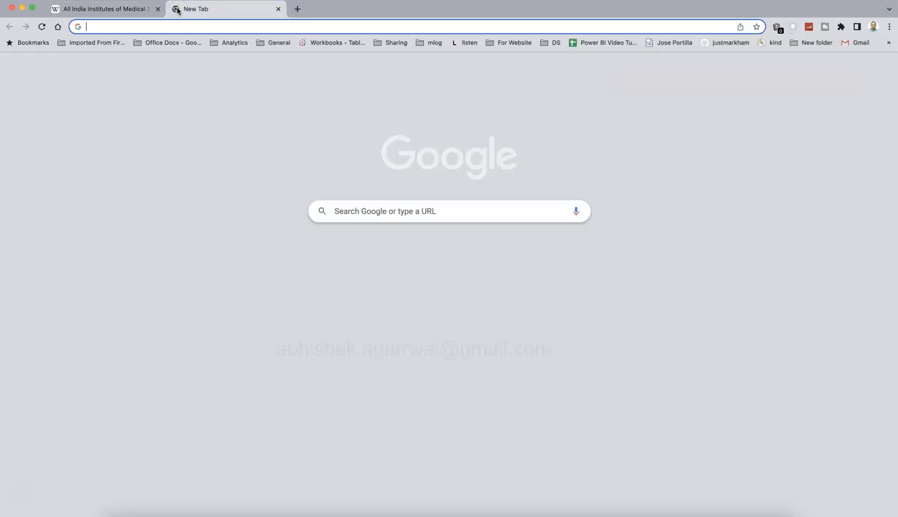
pyautogui.write('aiims karn')
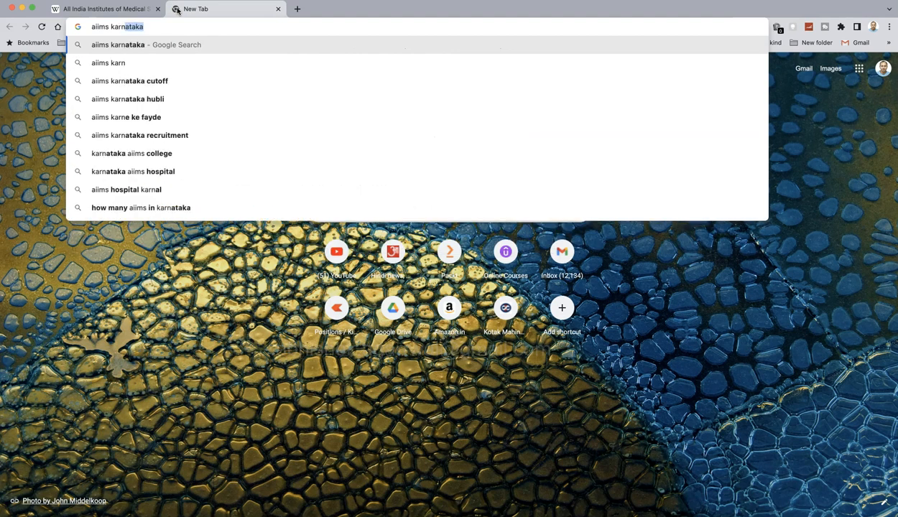
pyautogui.press('Return')
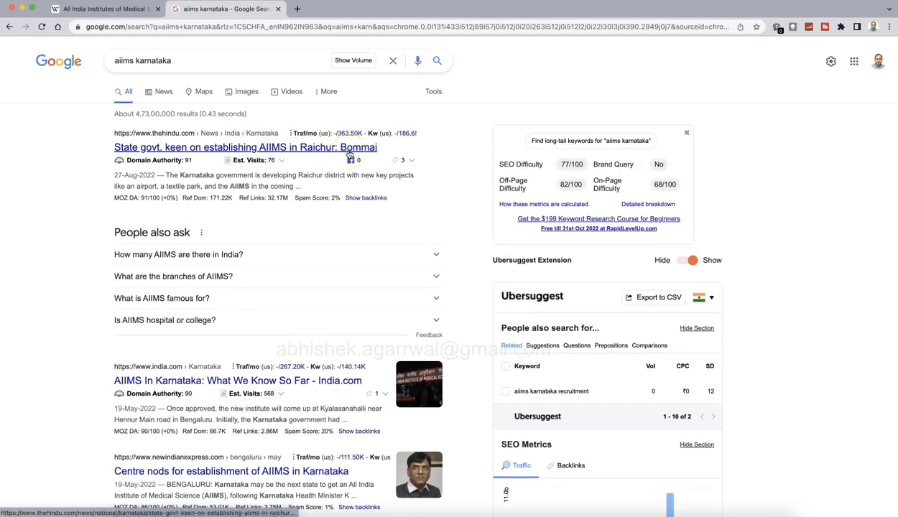
# Open The Hindu article on establishing AIIMS in Raichur and find the proposed city in its text.
pyautogui.click(350, 151)
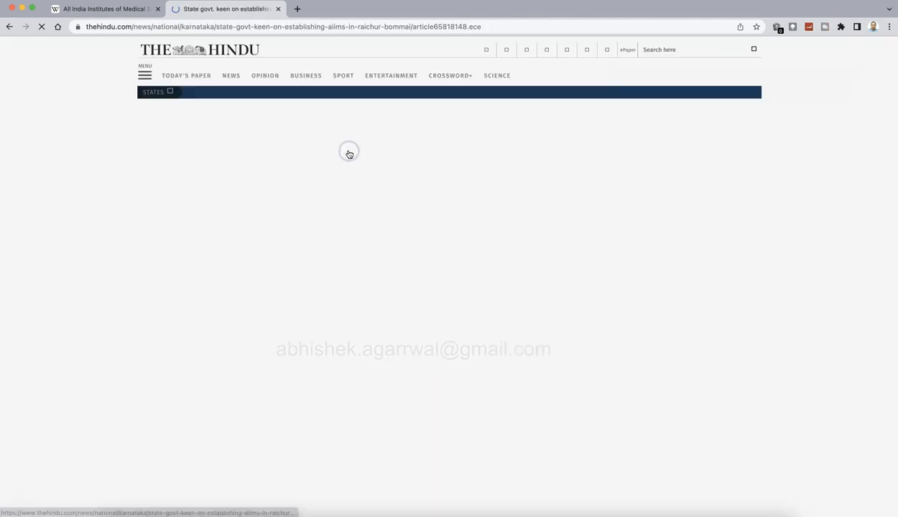
pyautogui.scroll(-1, 362, 250)
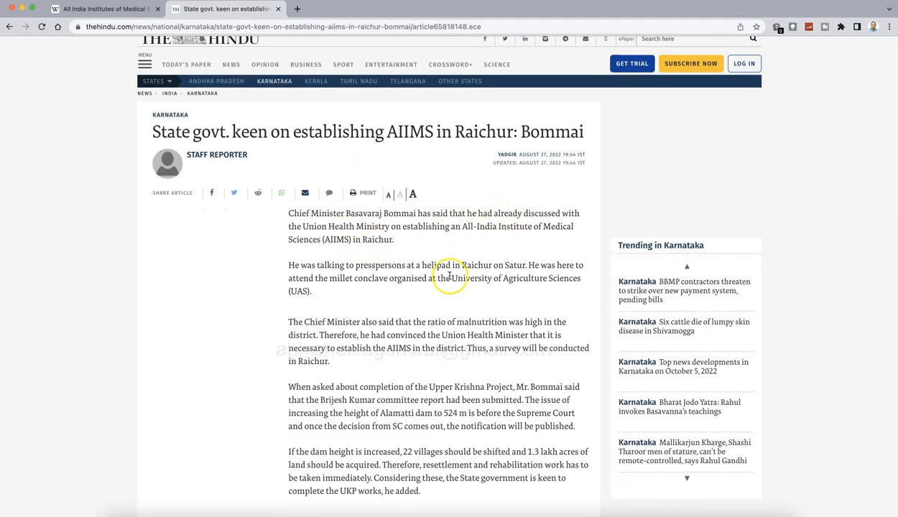
pyautogui.scroll(-3, 449, 271)
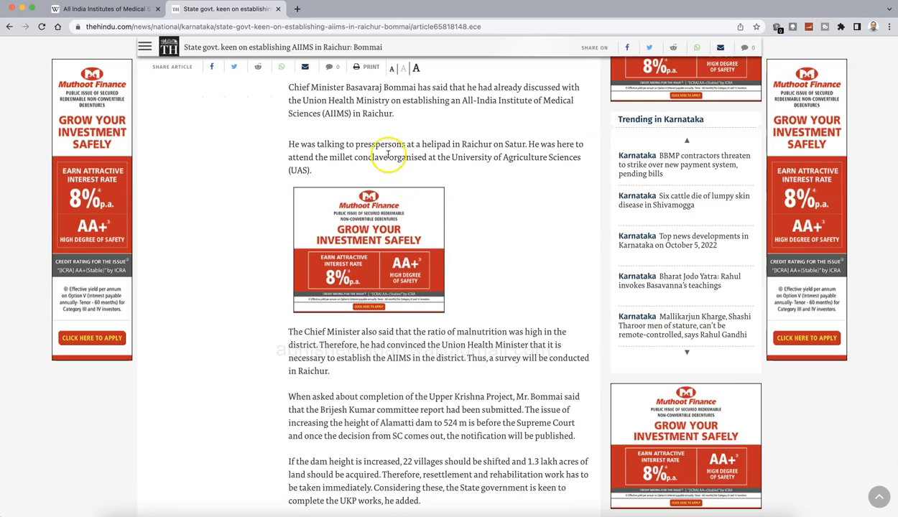
pyautogui.moveTo(345, 177); pyautogui.dragTo(482, 181)
pyautogui.click(491, 182)
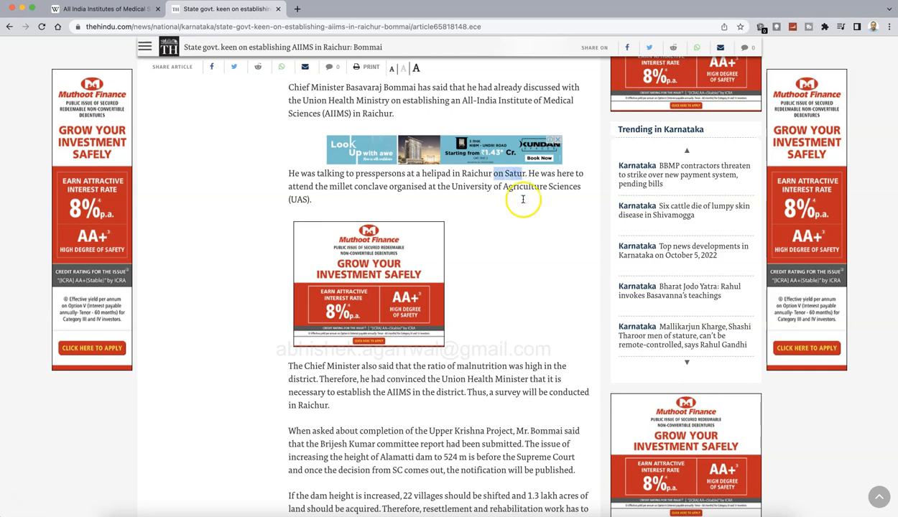
pyautogui.click(532, 358)
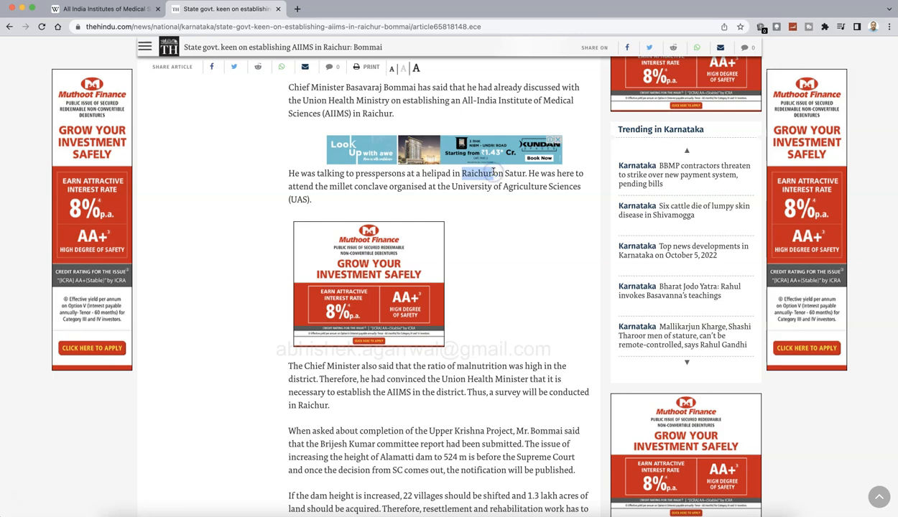
# Search Google for "raichur karnataka" in another new tab to check the city.
pyautogui.click(298, 9)
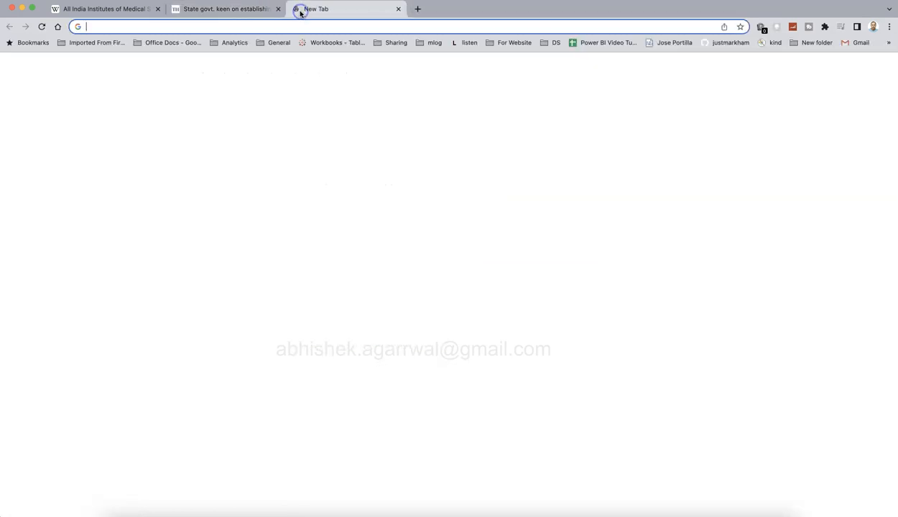
pyautogui.write('raichur karnataka')
pyautogui.press('Return')
pyautogui.click(203, 149)
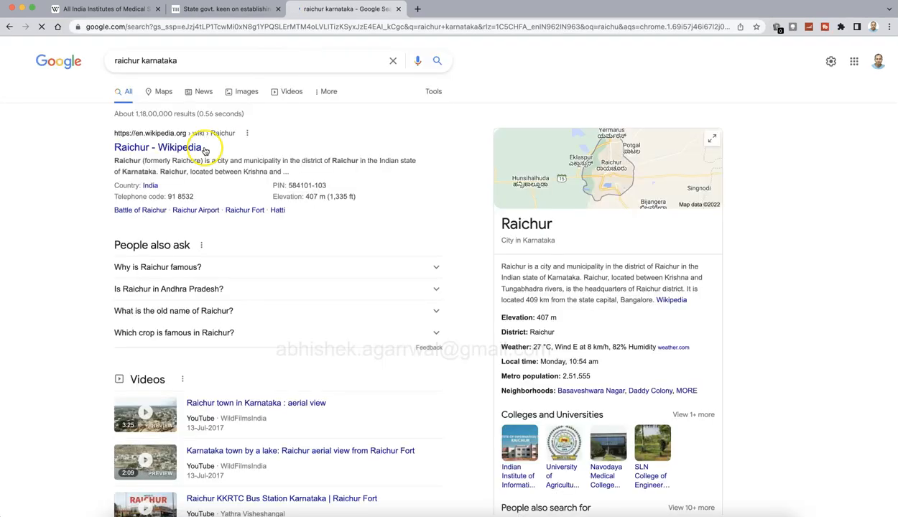
# Switch to the AIIMS RAW Data workbook in Excel and enter "Raichur" as the City/Town of AIIMS Karnataka in E26.
pyautogui.press('super+Tab')
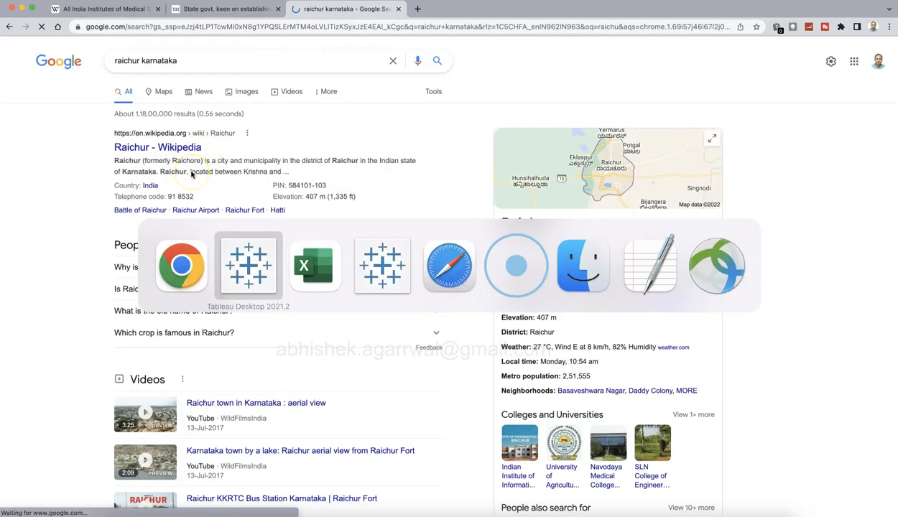
pyautogui.press('super+Tab')
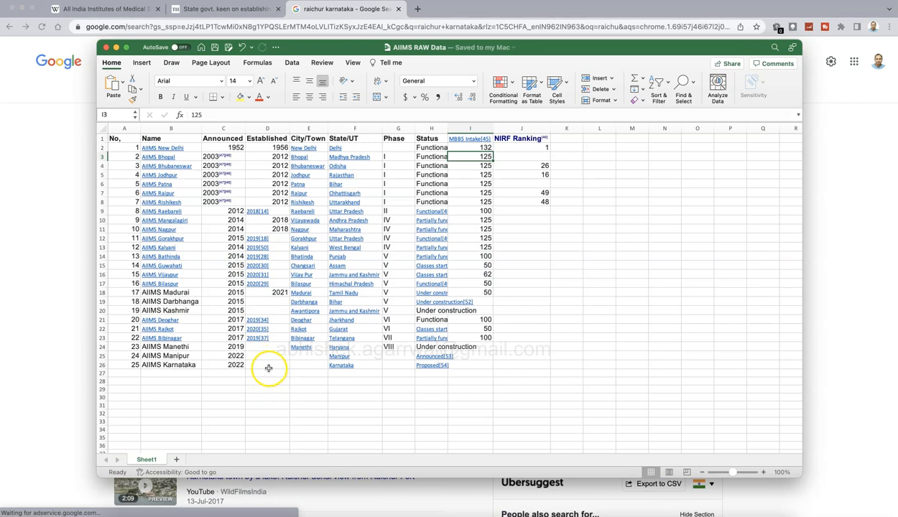
pyautogui.click(299, 356)
pyautogui.write('Raipur')
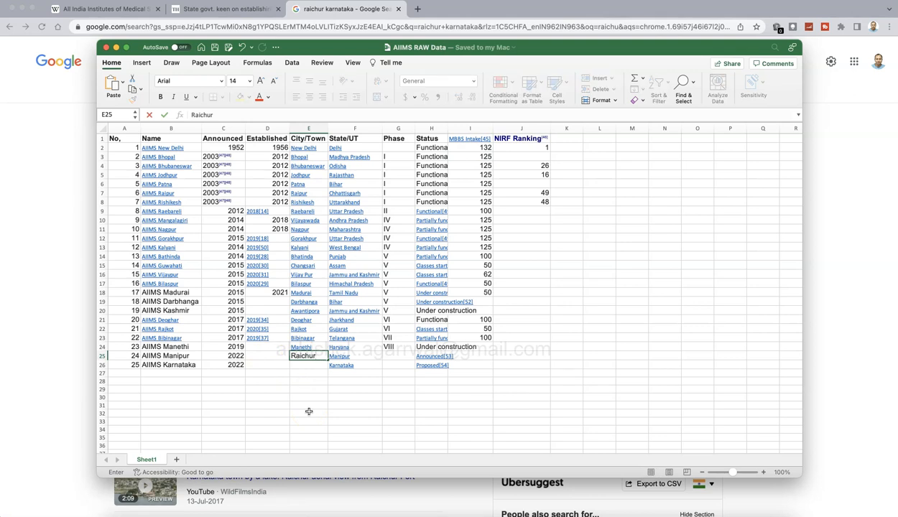
pyautogui.press('Return')
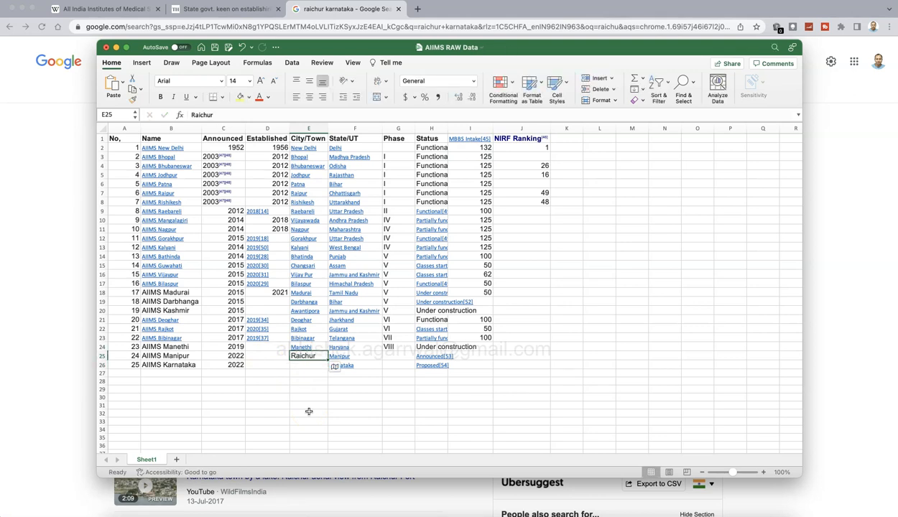
pyautogui.press('super+x')
pyautogui.press('Down')
pyautogui.press('super+v')
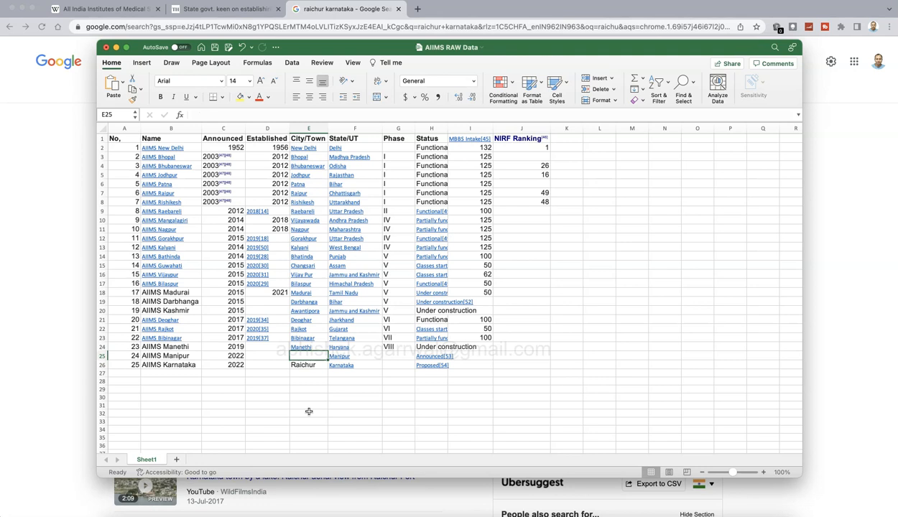
# Return to Chrome and close the Raichur search and The Hindu article, going back to the Wikipedia AIIMS table.
pyautogui.press('super+Tab')
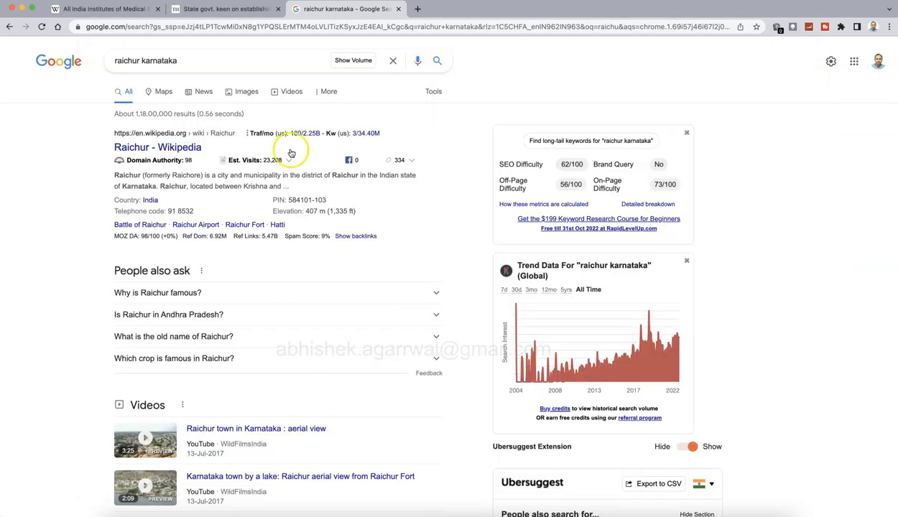
pyautogui.click(199, 61)
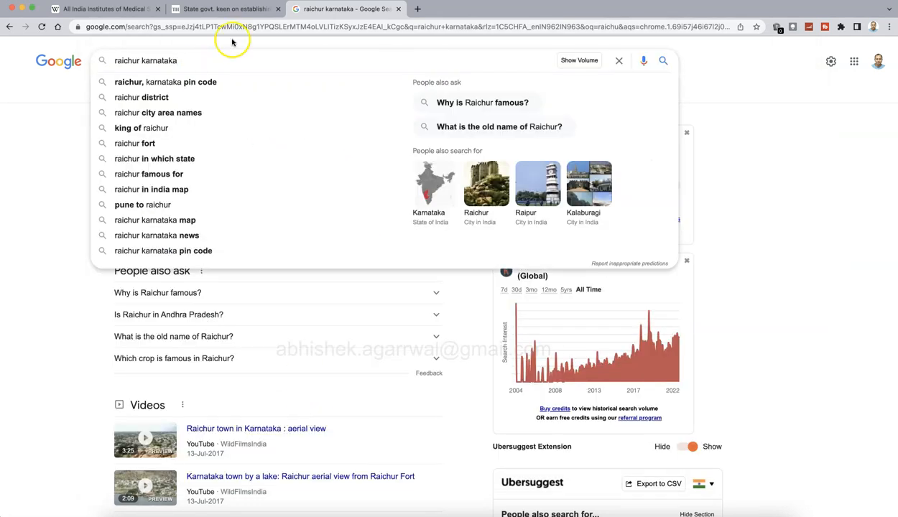
pyautogui.click(401, 9)
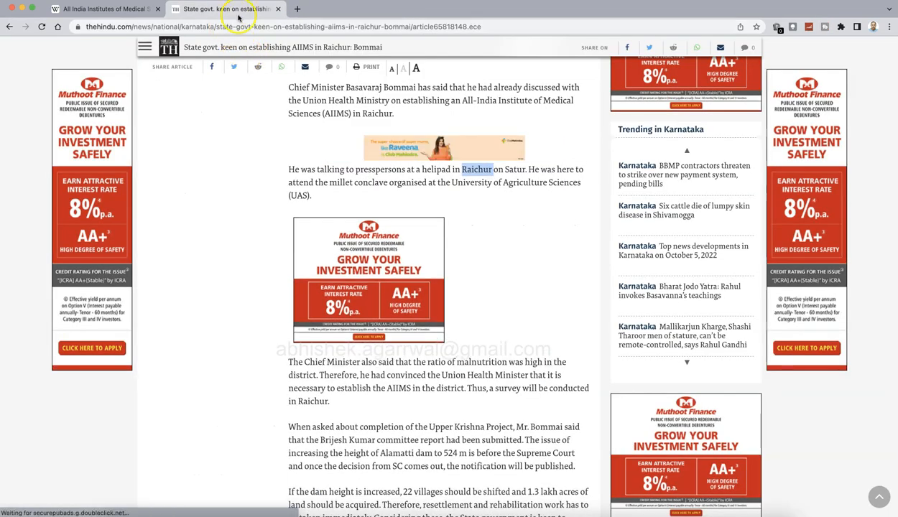
pyautogui.click(280, 9)
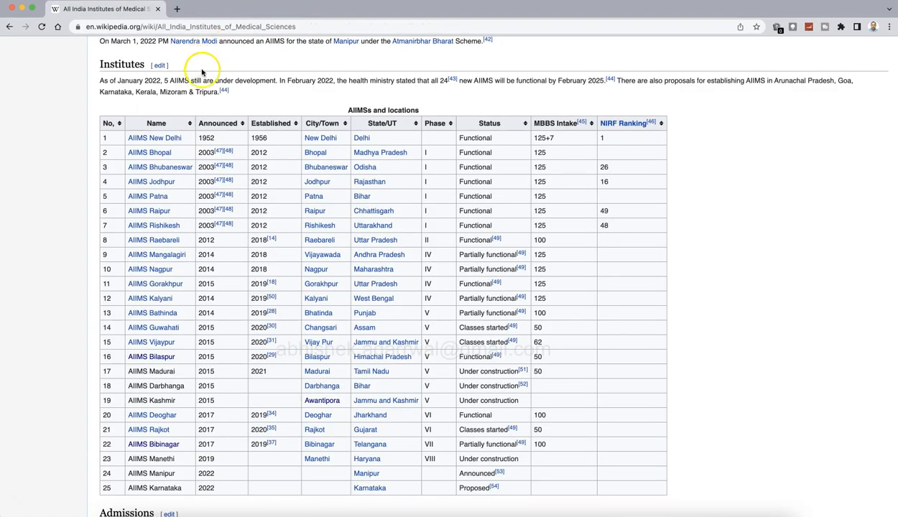
pyautogui.scroll(1, 198, 57)
# Search Google for "aiims manipur" in a new tab and look over the results.
pyautogui.click(177, 9)
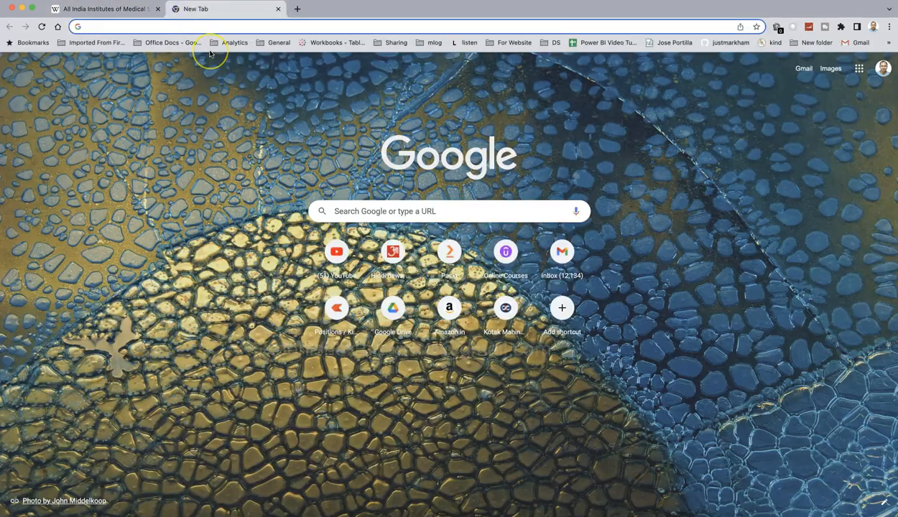
pyautogui.write('aiims manip')
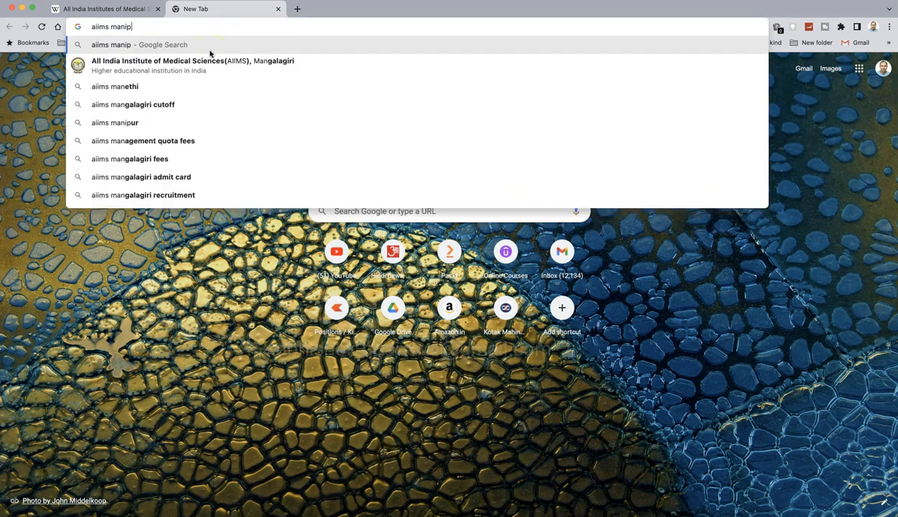
pyautogui.write('ur')
pyautogui.press('Return')
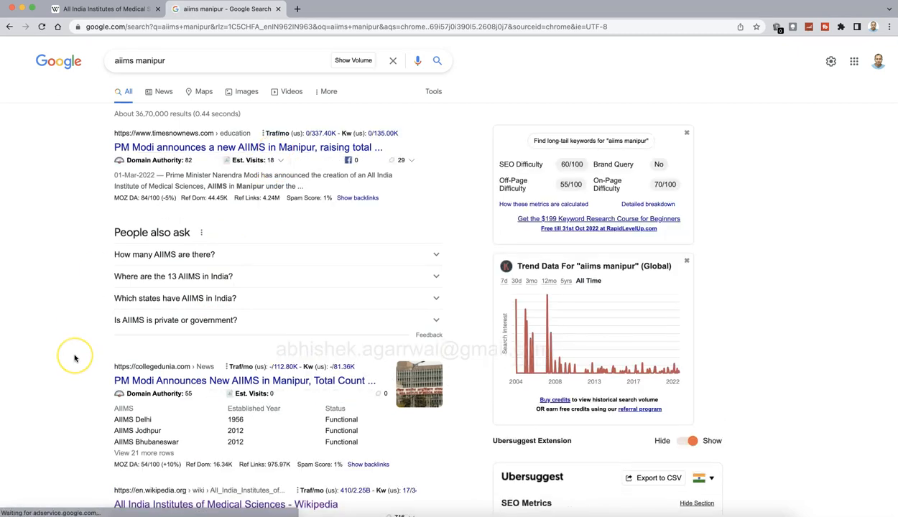
pyautogui.scroll(-1, 75, 358)
pyautogui.scroll(1, 74, 358)
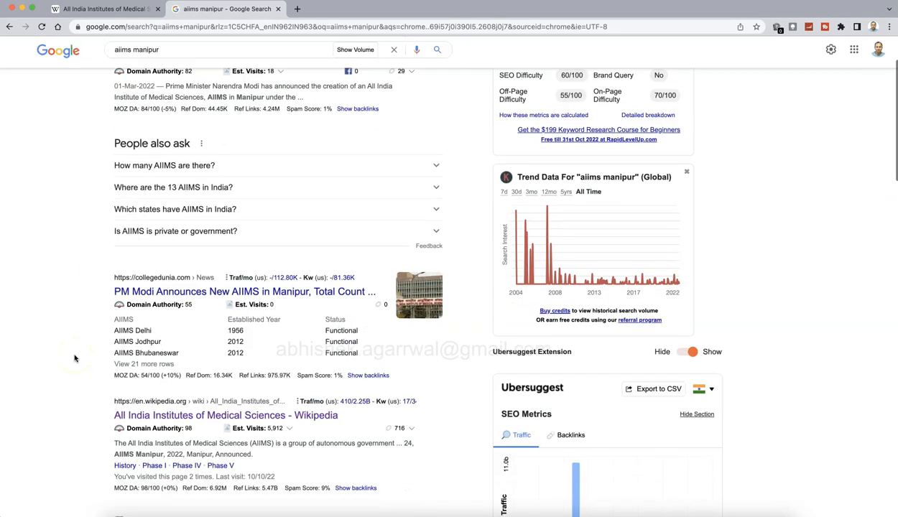
# Open the Times Now article on the new AIIMS in Manipur and read through it for the city.
pyautogui.click(282, 145)
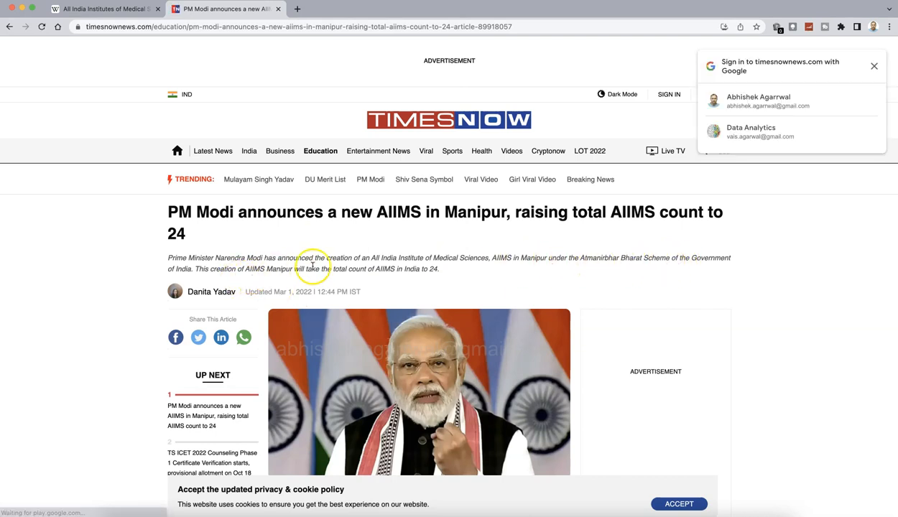
pyautogui.scroll(-5, 388, 270)
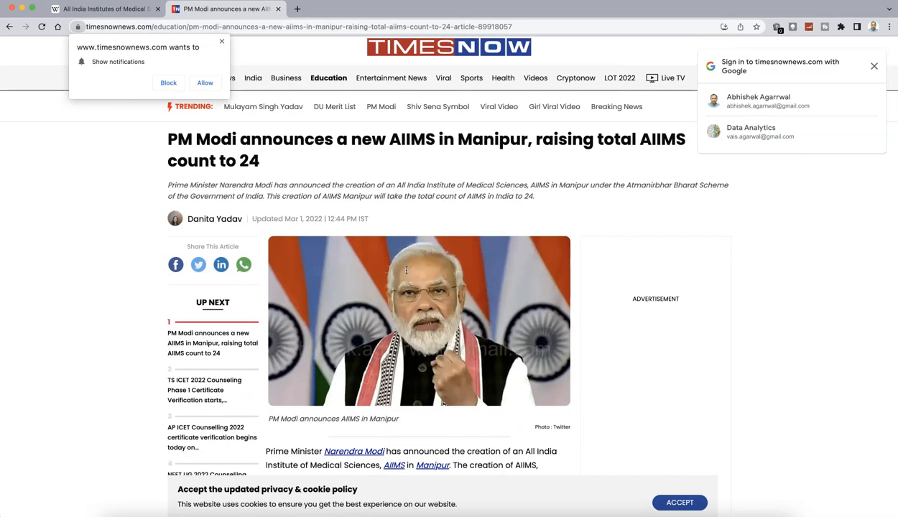
pyautogui.scroll(-5, 406, 269)
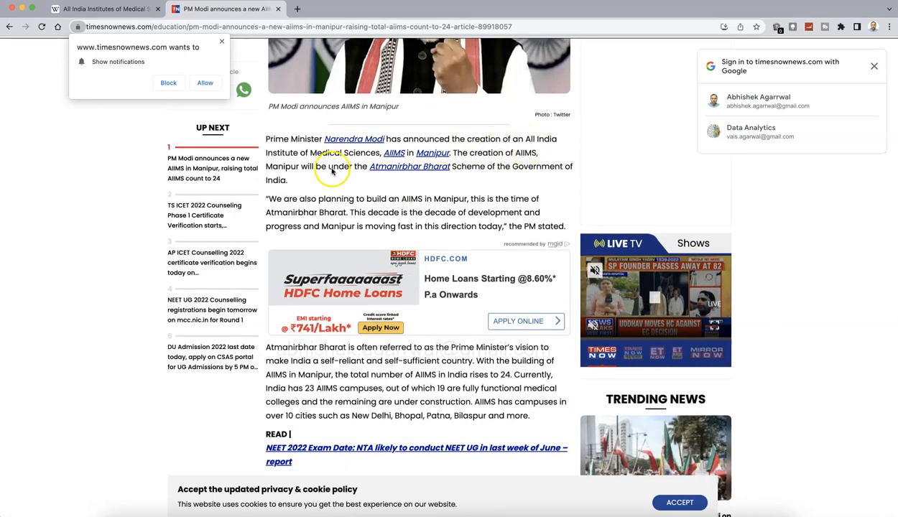
pyautogui.scroll(-2, 411, 205)
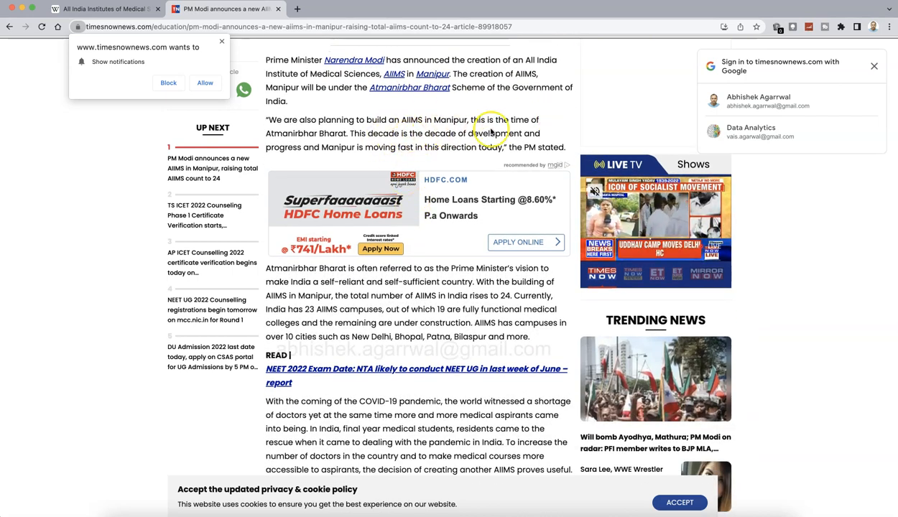
pyautogui.scroll(-3, 491, 153)
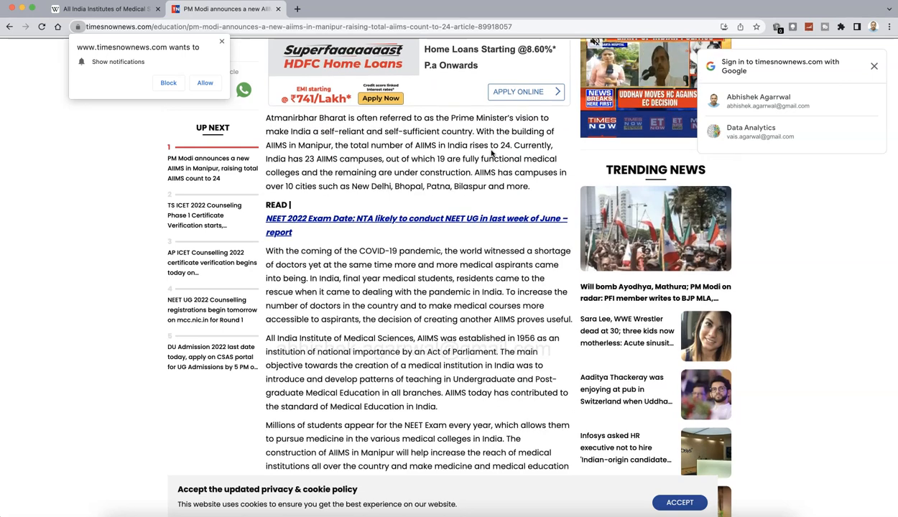
pyautogui.scroll(-2, 492, 152)
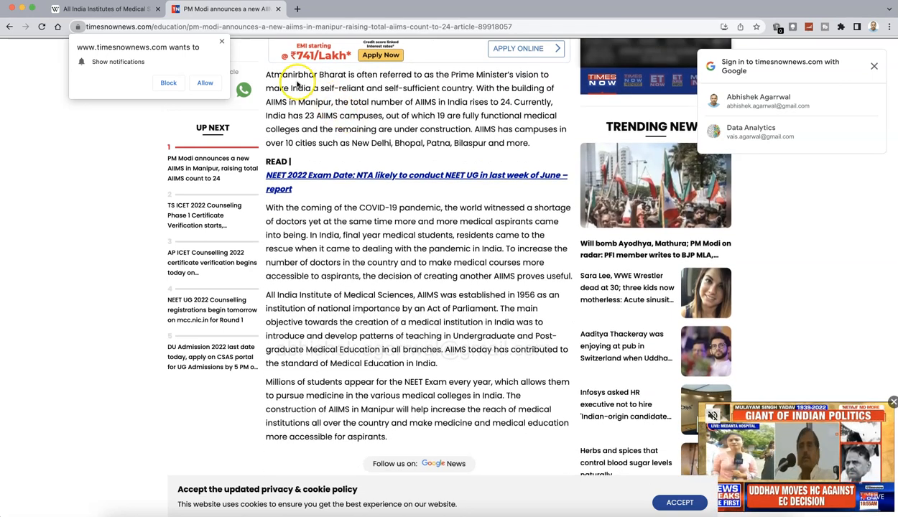
pyautogui.scroll(-1, 370, 255)
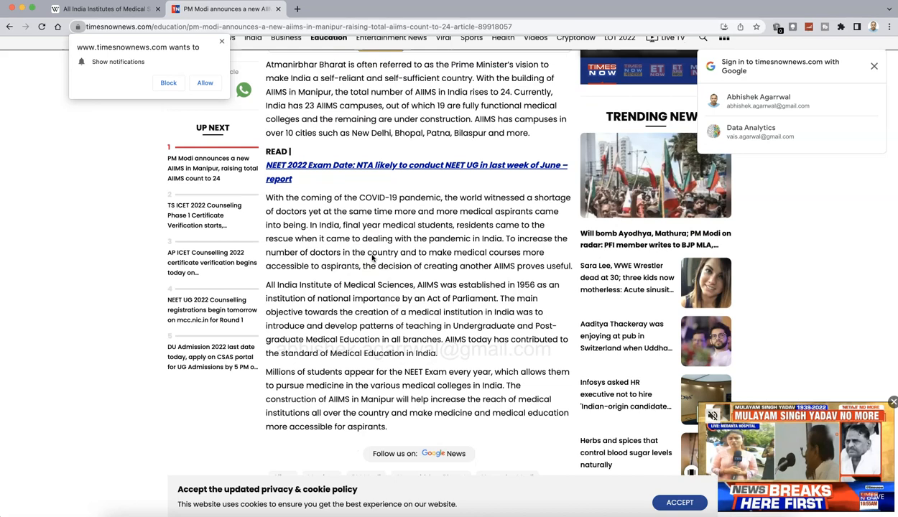
pyautogui.scroll(10, 363, 248)
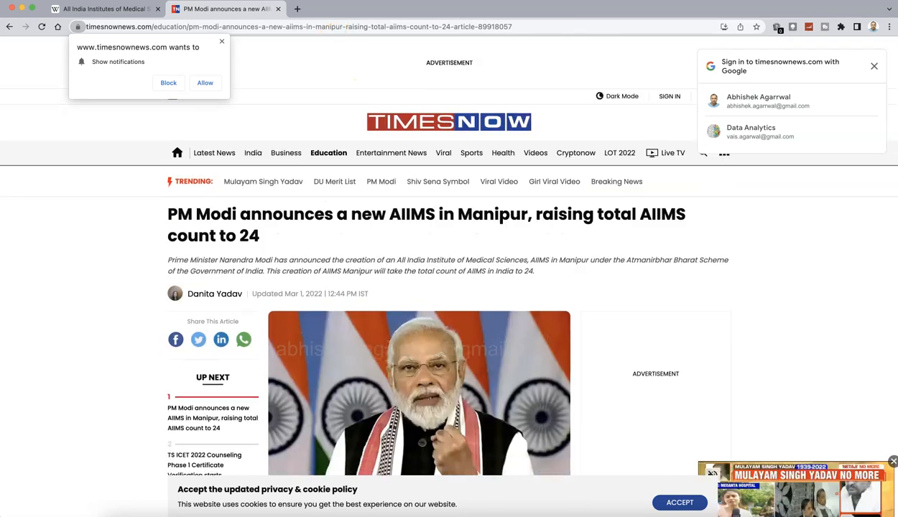
# Search Google for "where in manipur aiims will be established?" and scan the results for a city name.
pyautogui.click(321, 27)
pyautogui.write('h')
pyautogui.press('BackSpace')
pyautogui.press('BackSpace')
pyautogui.write('w')
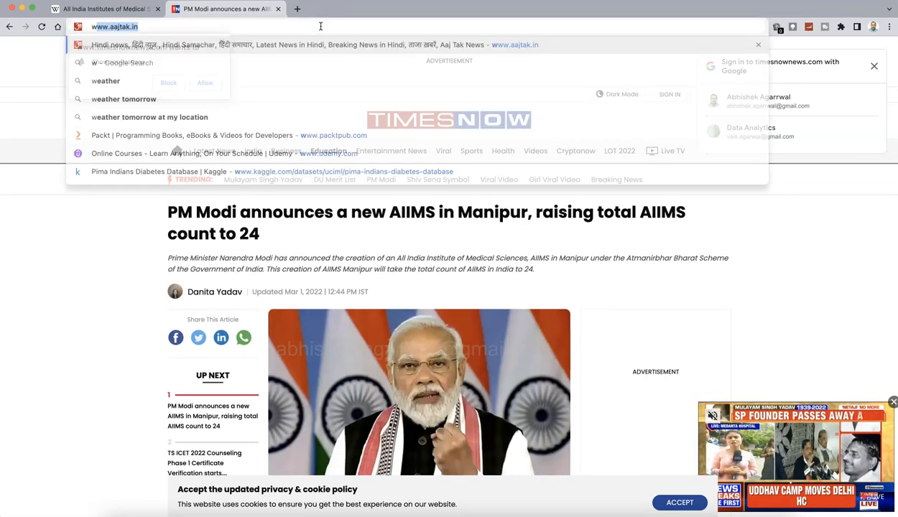
pyautogui.write('here in manipur aii')
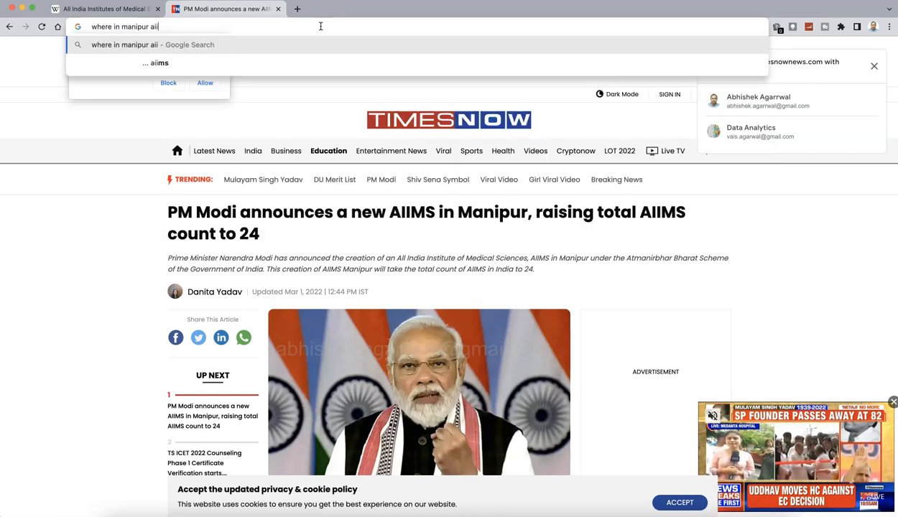
pyautogui.write('ms are')
pyautogui.press('BackSpace')
pyautogui.press('BackSpace')
pyautogui.press('BackSpace')
pyautogui.press('BackSpace')
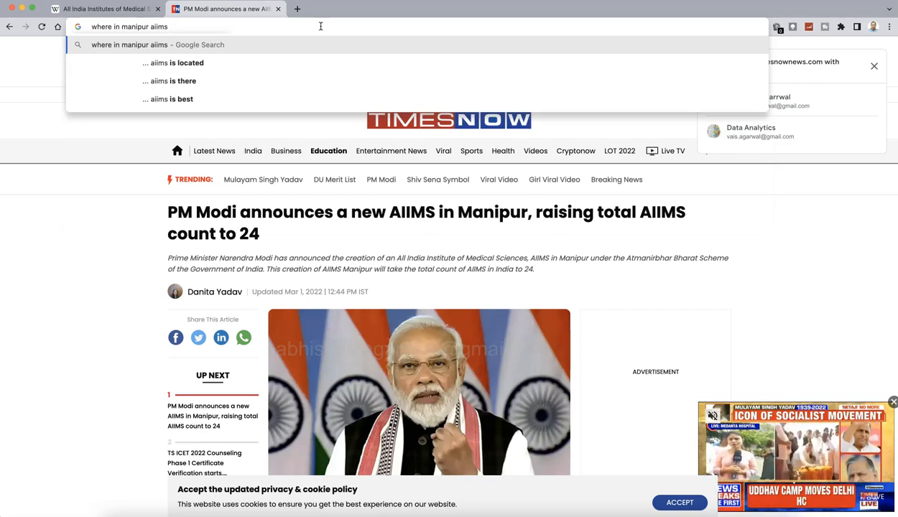
pyautogui.write('will be st')
pyautogui.press('BackSpace')
pyautogui.press('BackSpace')
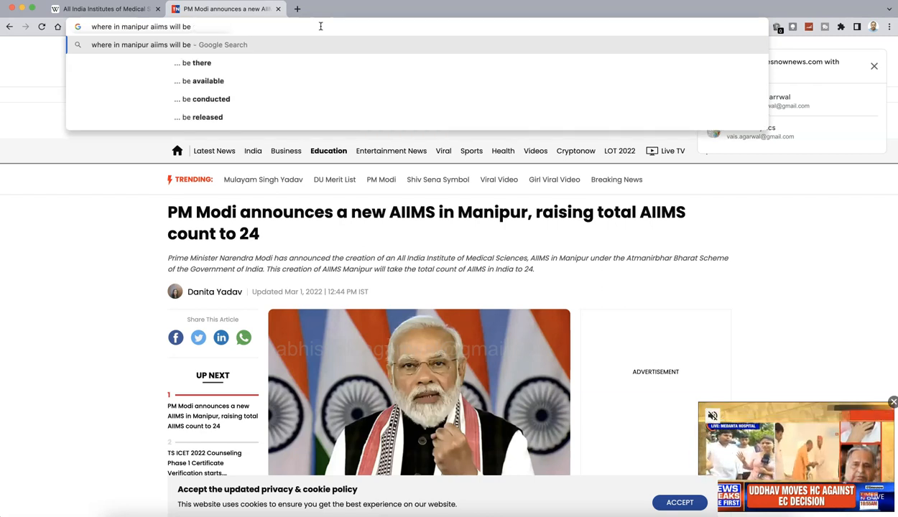
pyautogui.write('established?')
pyautogui.press('Return')
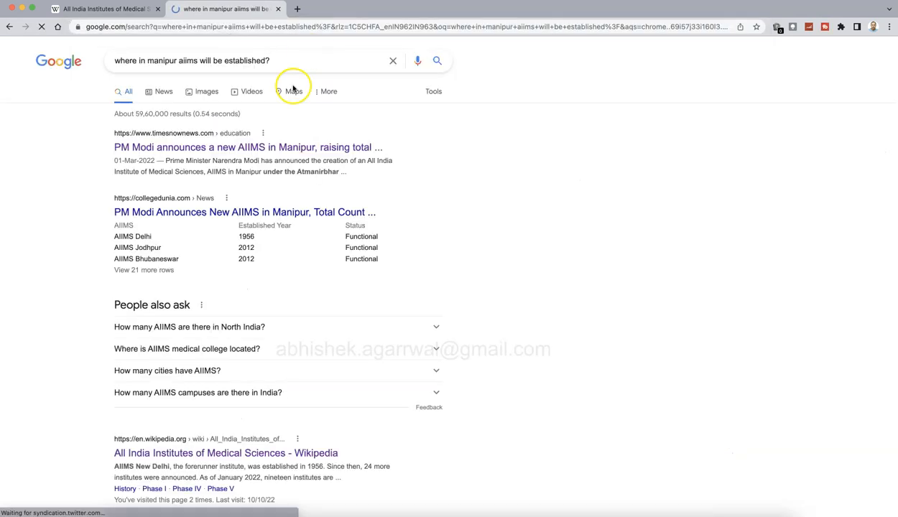
pyautogui.scroll(-5, 86, 261)
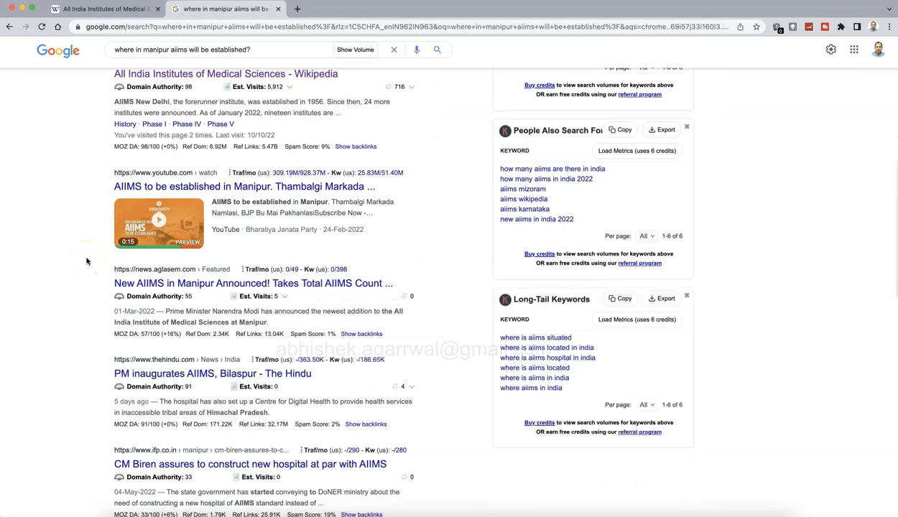
pyautogui.scroll(-1, 86, 261)
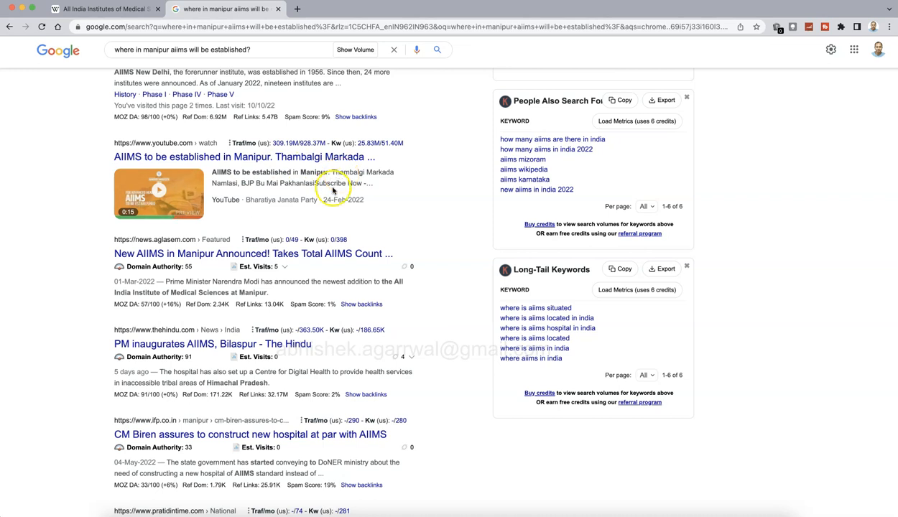
# Copy "Thambalgi" from the YouTube result's description and search for it in a new tab.
pyautogui.moveTo(332, 172); pyautogui.dragTo(365, 172)
pyautogui.press('super+c')
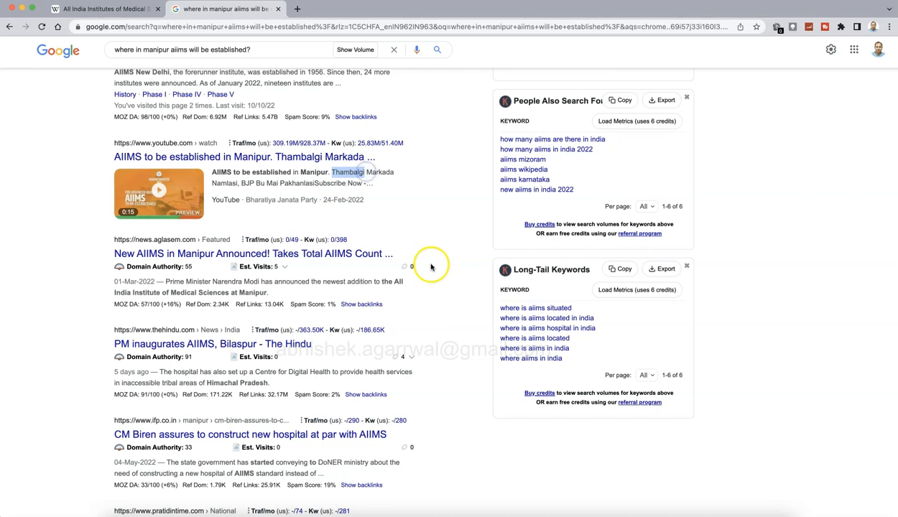
pyautogui.click(299, 8)
pyautogui.press('super+v')
pyautogui.press('Return')
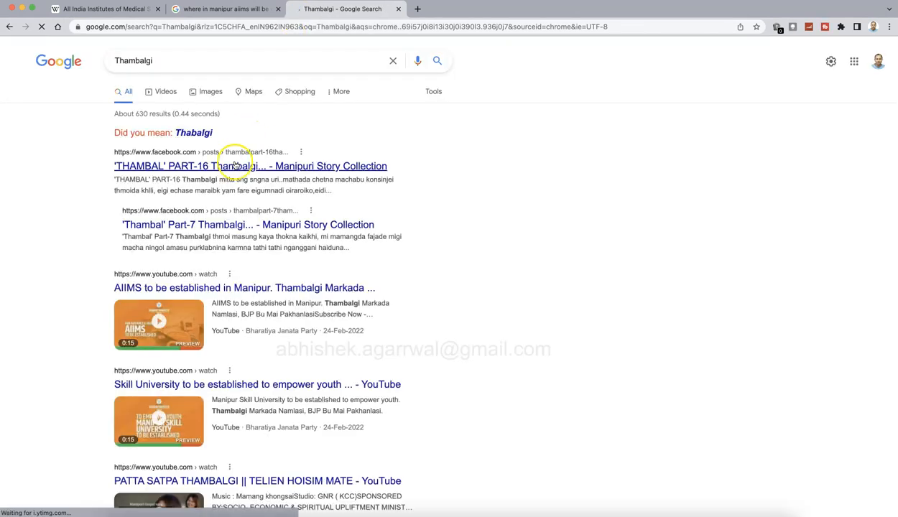
# Check the YouTube result's wording again, search for "Thambalgi Markada" instead and look through all the results on the page.
pyautogui.click(223, 11)
pyautogui.click(352, 173)
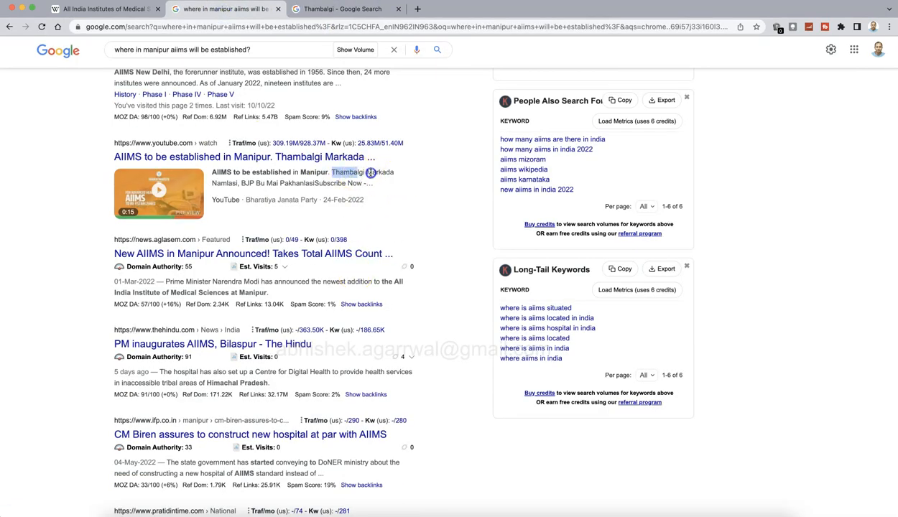
pyautogui.click(302, 10)
pyautogui.click(310, 61)
pyautogui.press('super+a')
pyautogui.write('Thambalgi Markada')
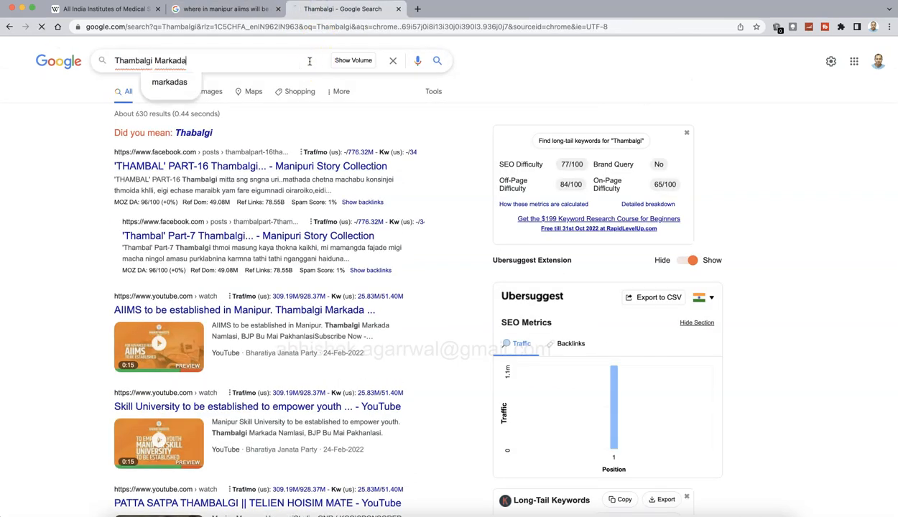
pyautogui.press('Return')
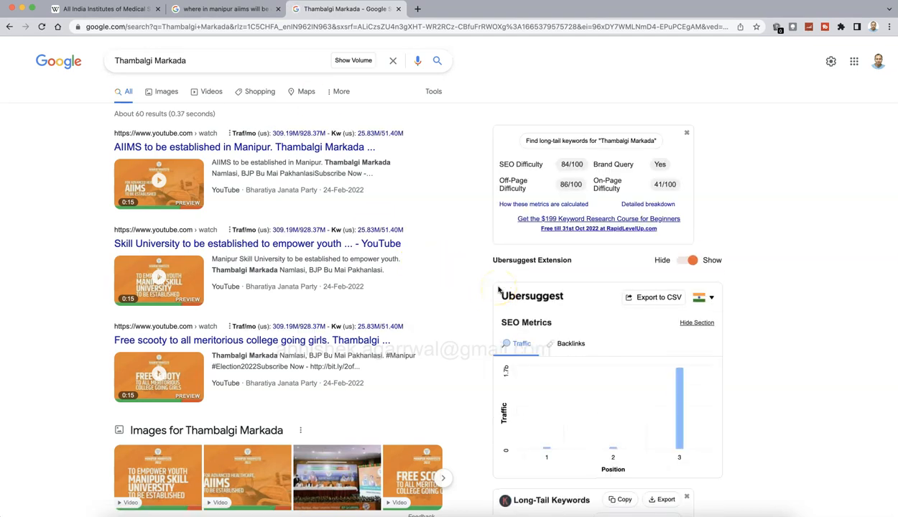
pyautogui.scroll(-2, 499, 290)
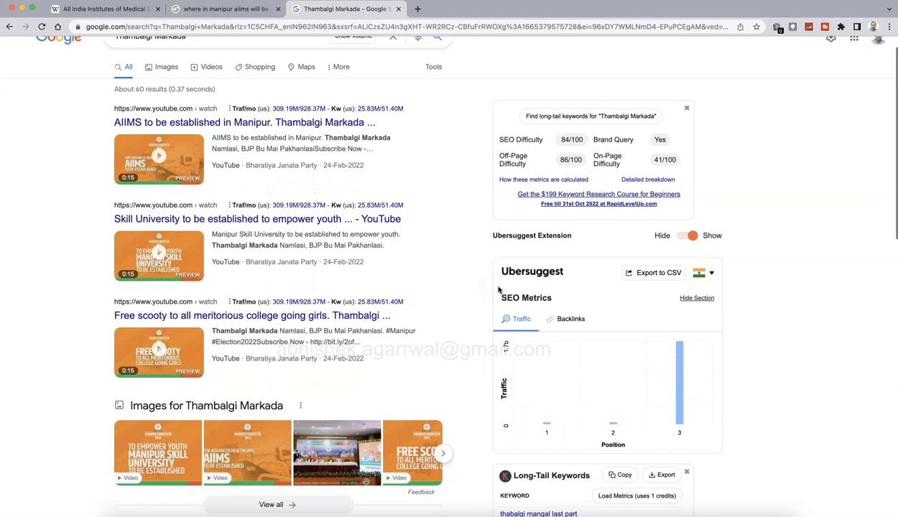
pyautogui.scroll(-10, 499, 290)
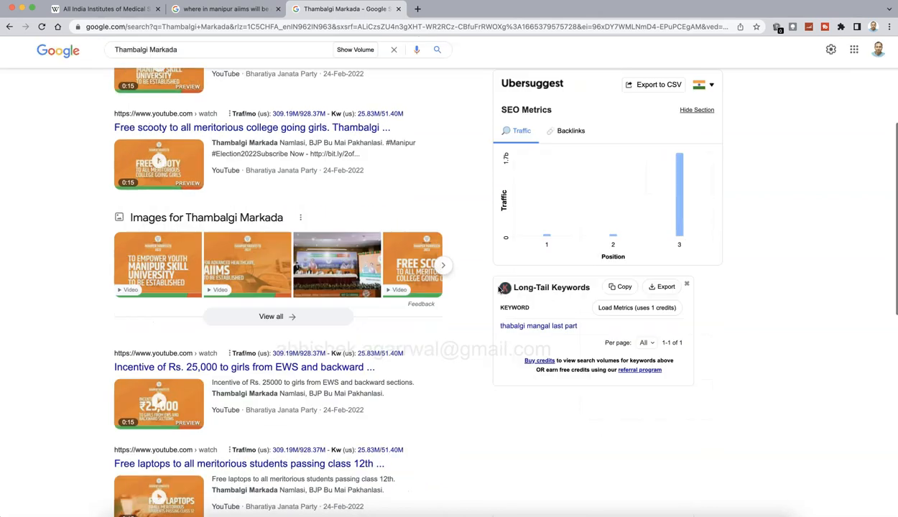
pyautogui.scroll(-4, 498, 289)
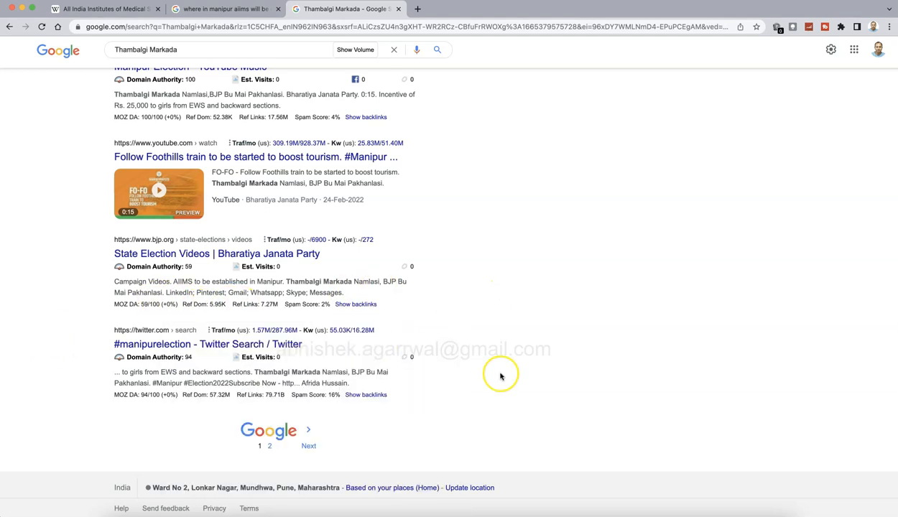
pyautogui.scroll(20, 501, 376)
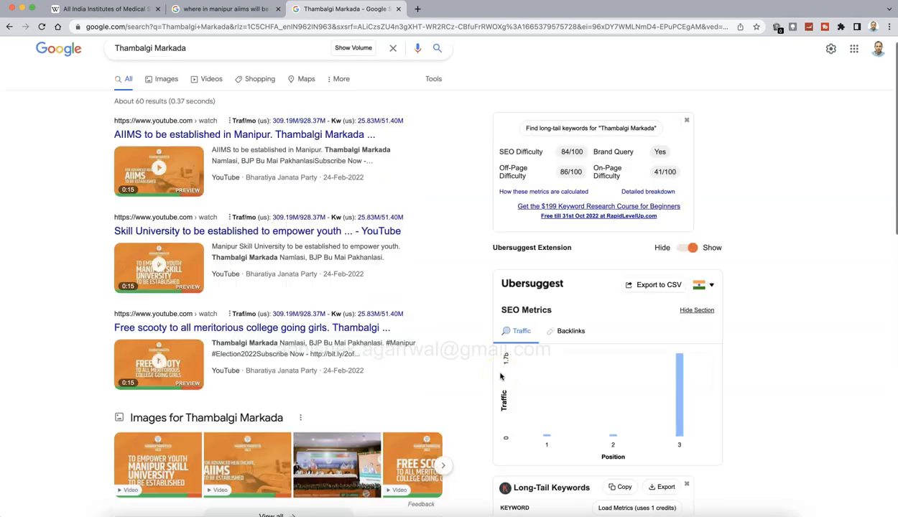
# Search for "in which city aiims manipur is located" and scan the results for the city.
pyautogui.tripleClick(207, 64)
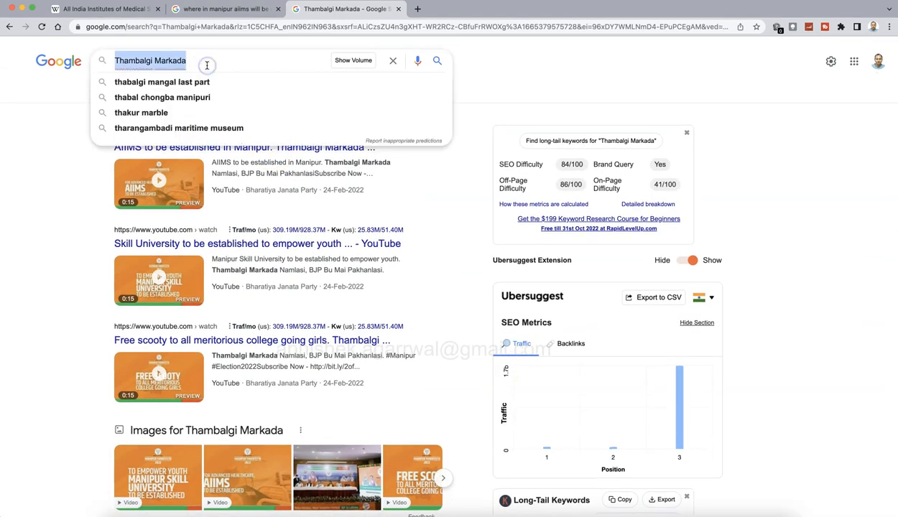
pyautogui.write('in which city ')
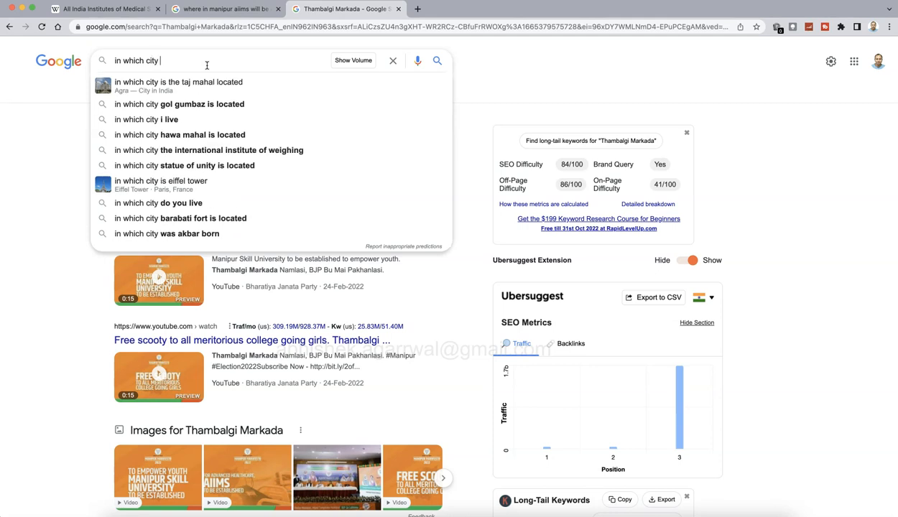
pyautogui.write('aiims manipur')
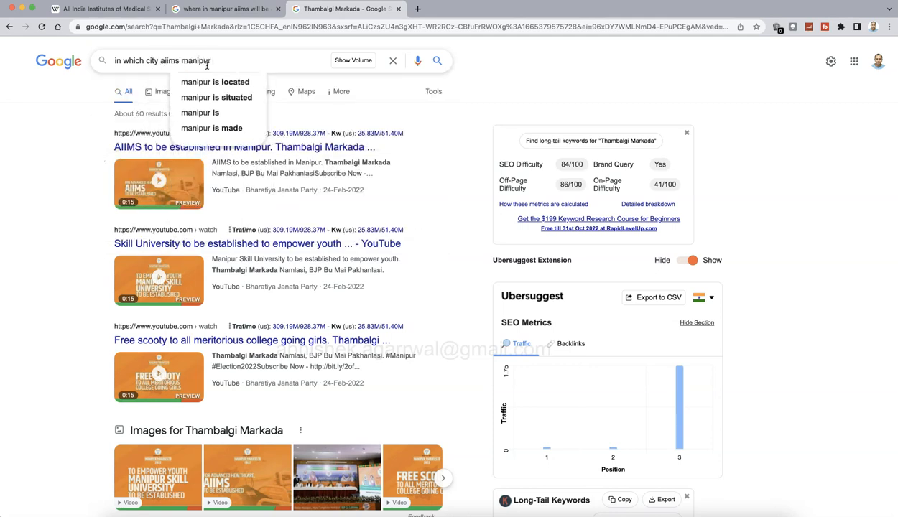
pyautogui.press('Down')
pyautogui.press('Return')
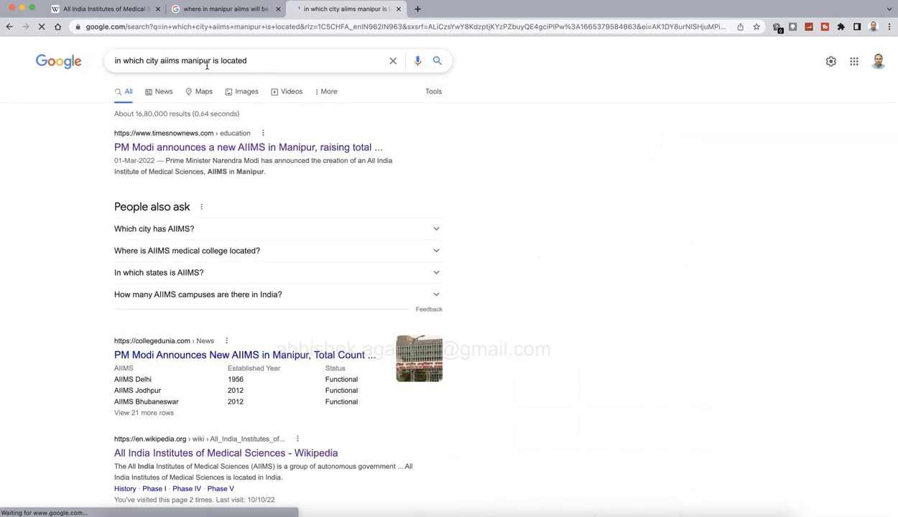
pyautogui.scroll(-5, 51, 355)
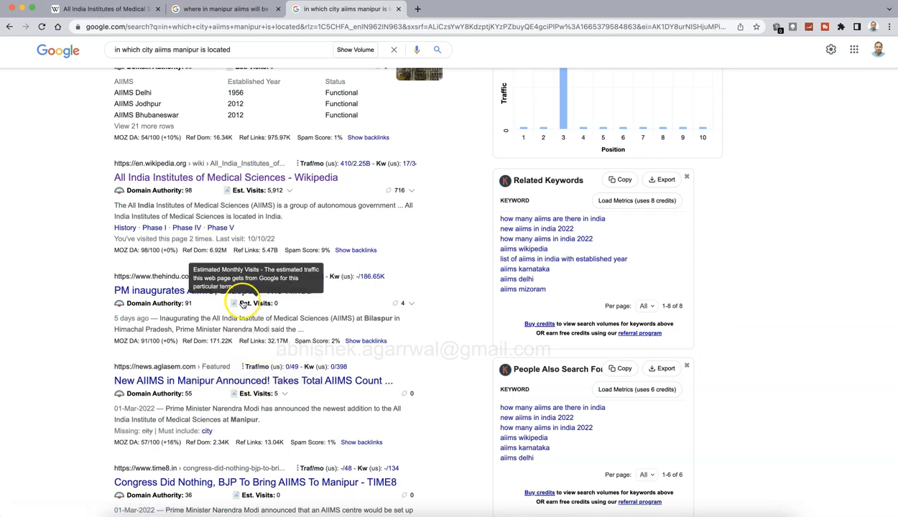
pyautogui.scroll(-5, 115, 433)
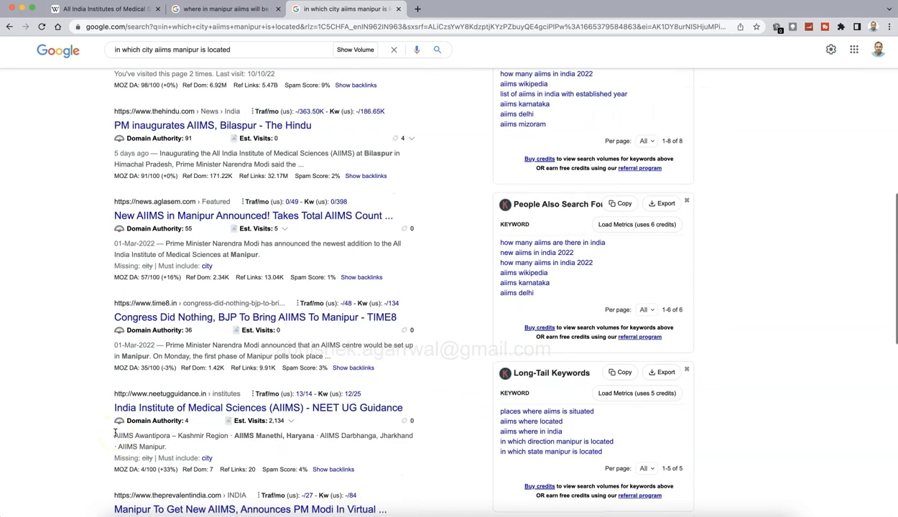
pyautogui.scroll(-2, 114, 433)
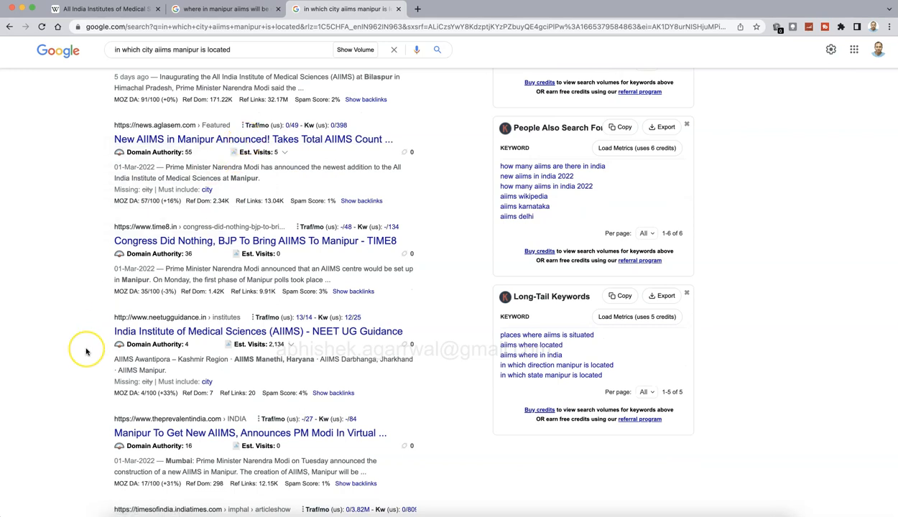
# Open the Prevalent India article on Manipur getting a new AIIMS, read through it for the city, and close it.
pyautogui.scroll(-3, 86, 351)
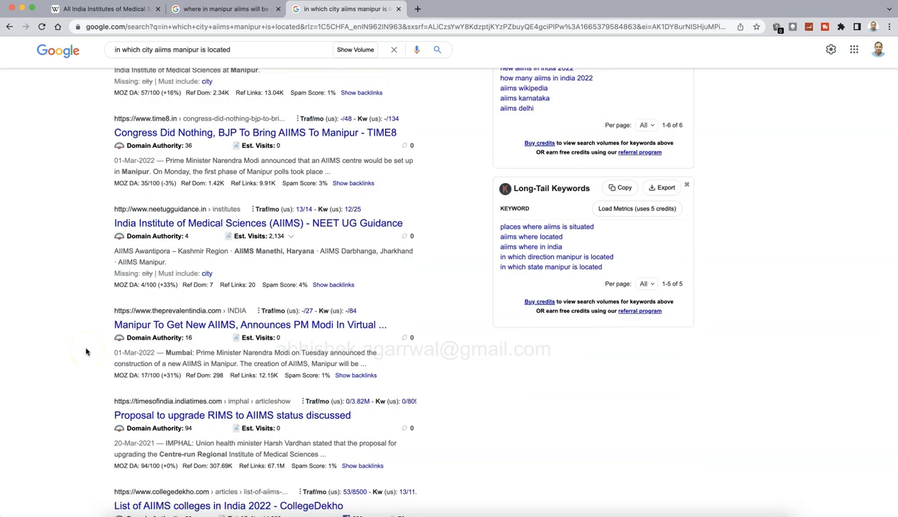
pyautogui.click(185, 325)
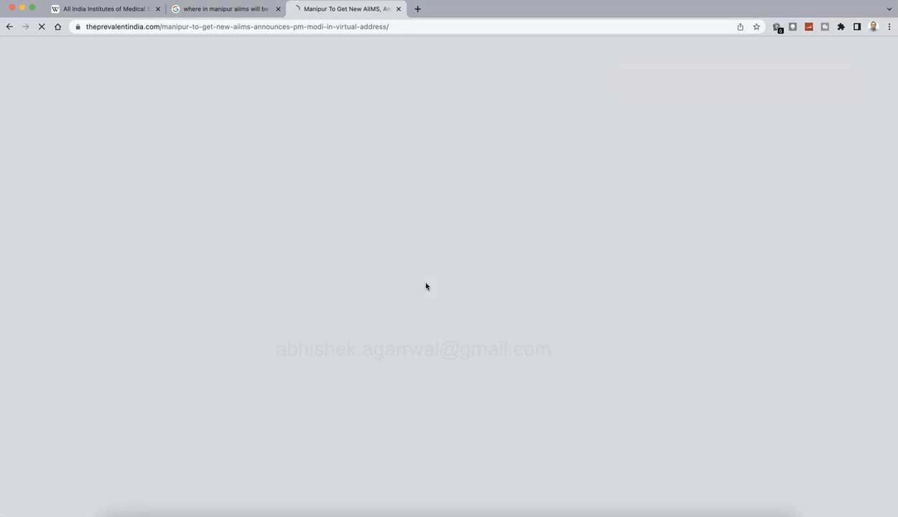
pyautogui.scroll(-5, 425, 286)
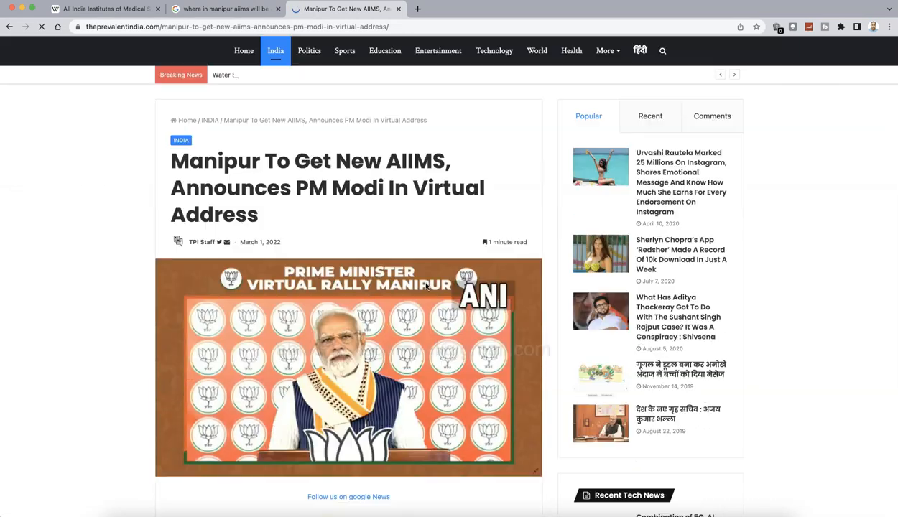
pyautogui.scroll(-5, 426, 286)
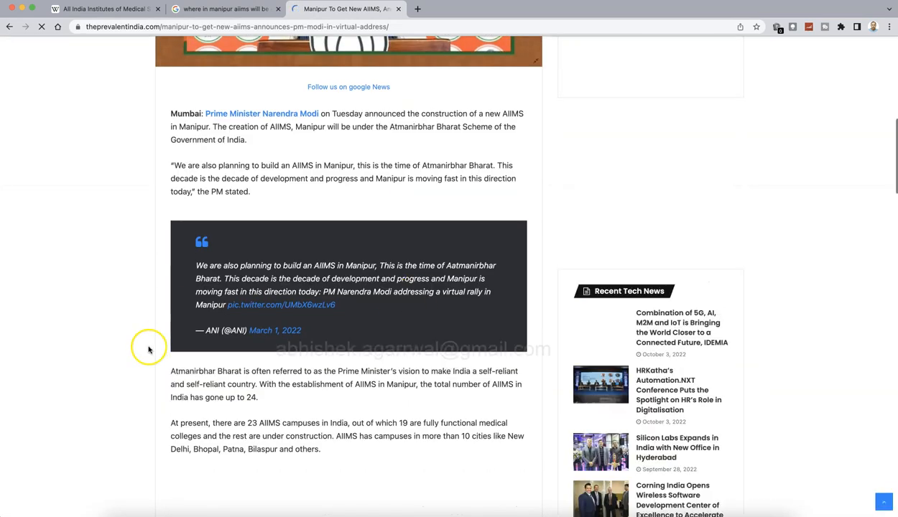
pyautogui.scroll(-5, 270, 185)
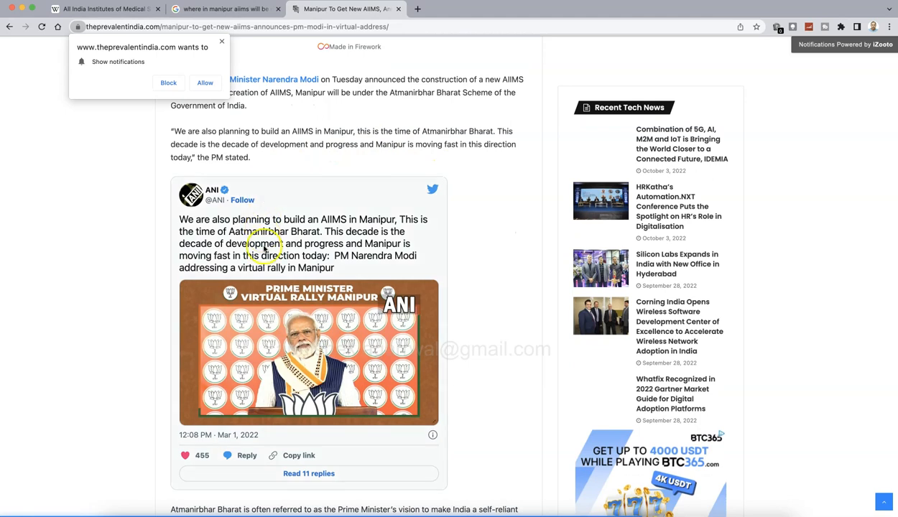
pyautogui.scroll(-1, 262, 241)
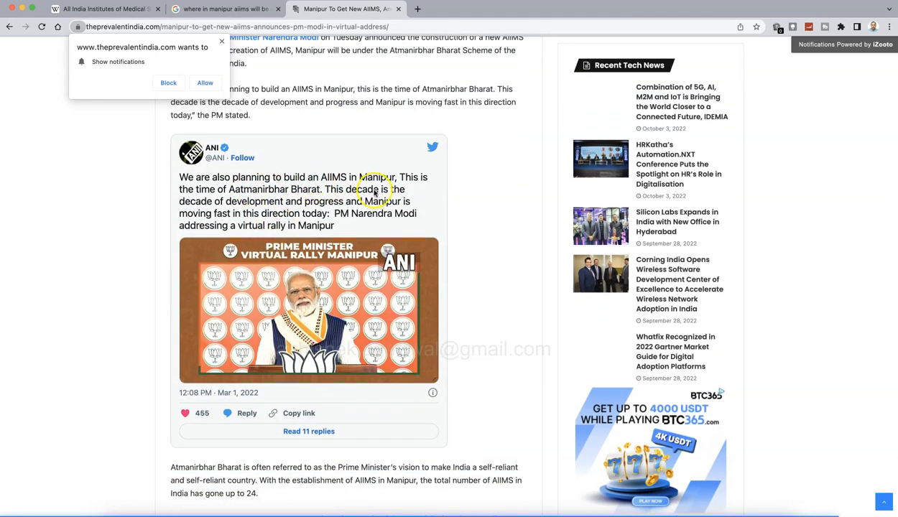
pyautogui.scroll(-6, 176, 342)
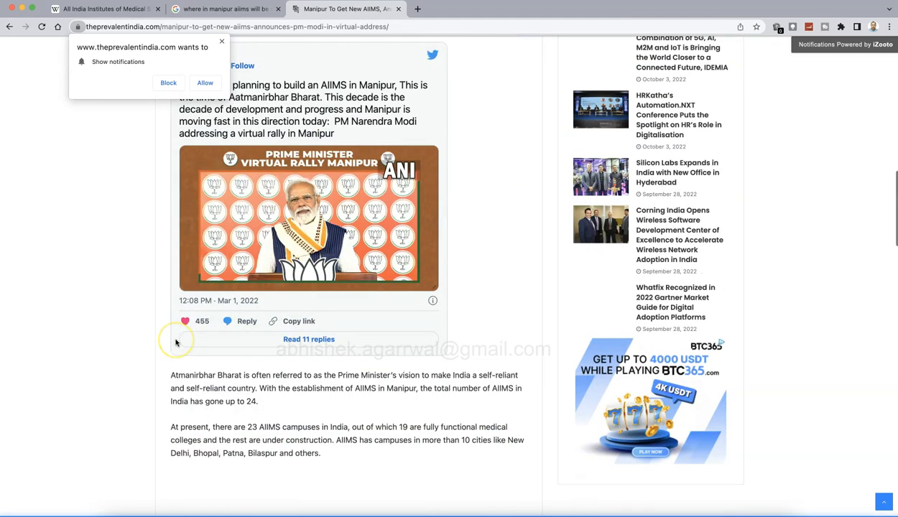
pyautogui.scroll(-2, 176, 343)
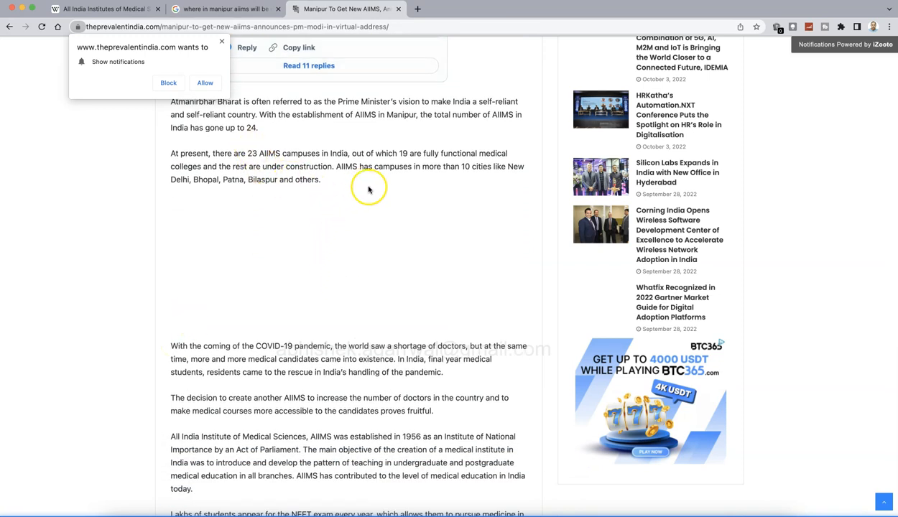
pyautogui.scroll(-4, 352, 420)
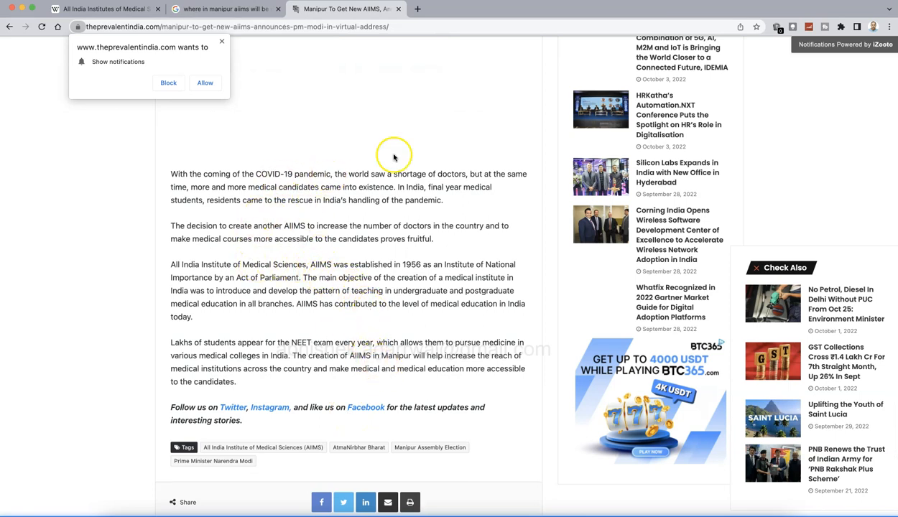
pyautogui.click(398, 8)
# Switch to Excel and save the AIIMS RAW Data workbook, then refresh the data source in Tableau.
pyautogui.press('super+Tab')
pyautogui.press('super+Tab')
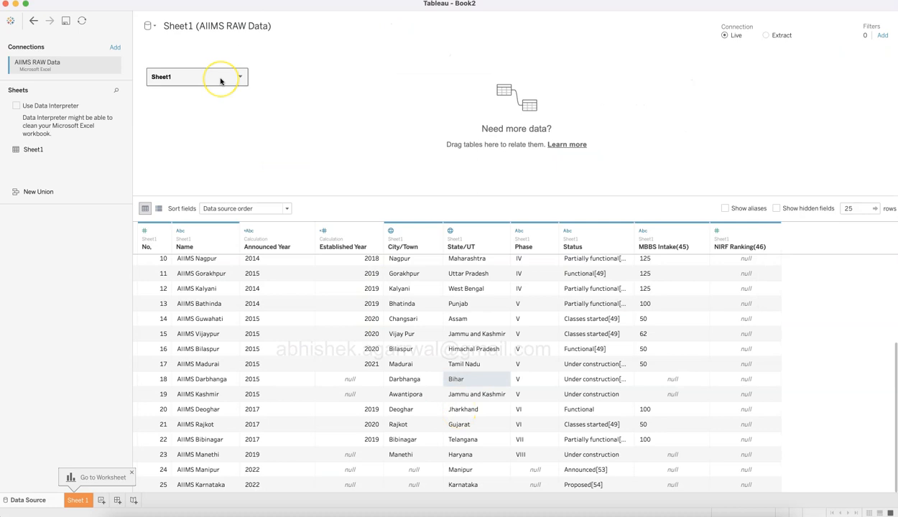
pyautogui.press('super+Tab')
pyautogui.press('super+Tab')
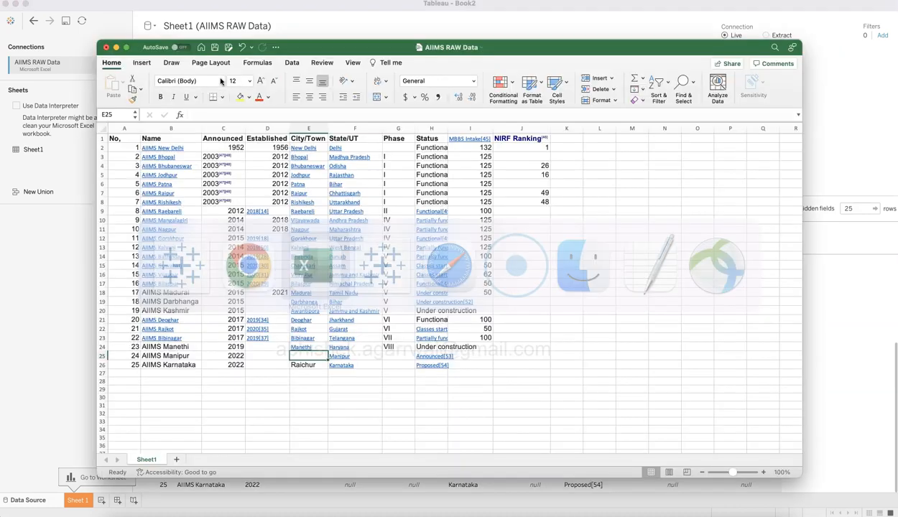
pyautogui.click(213, 47)
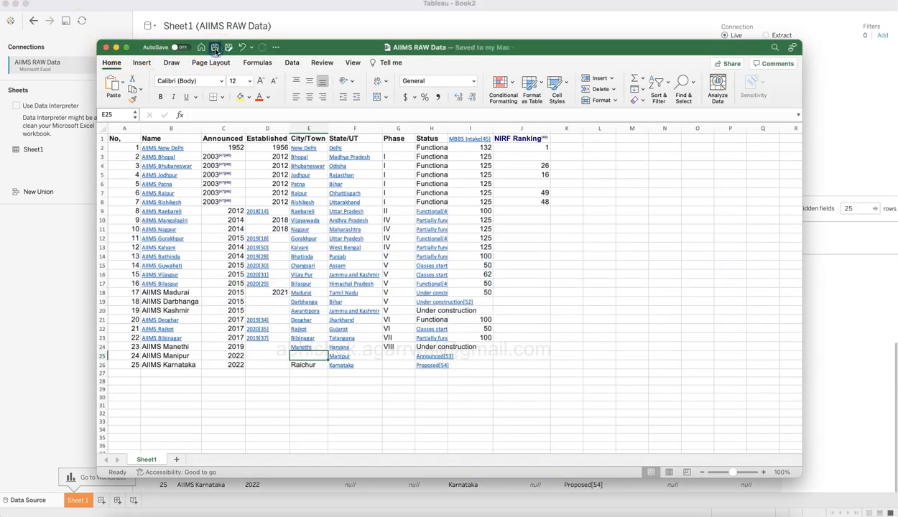
pyautogui.press('super+Tab')
pyautogui.click(80, 23)
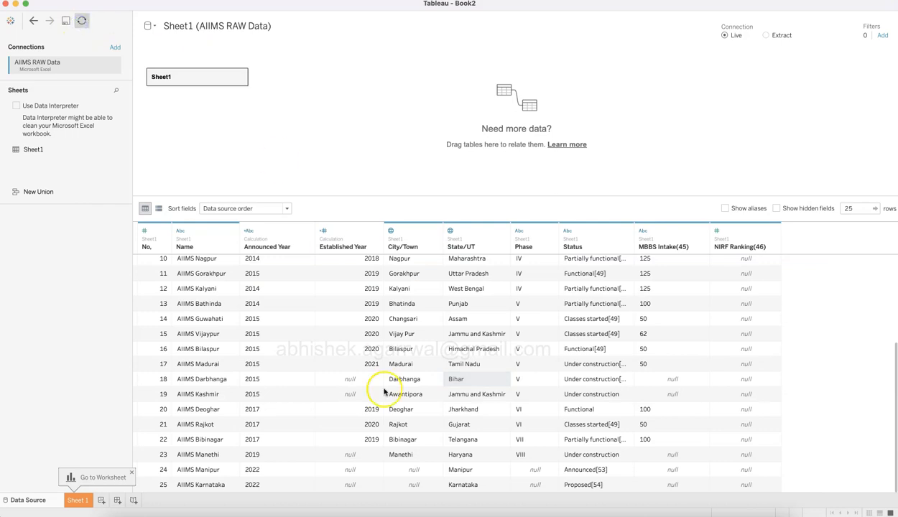
pyautogui.scroll(-5, 425, 488)
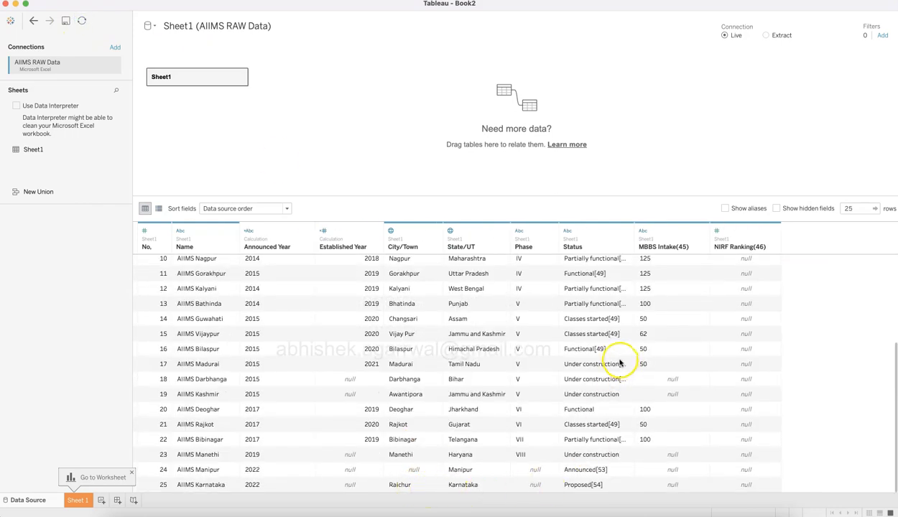
# Split the Status field automatically and delete the Status - Split 2 field that holds the reference numbers.
pyautogui.click(628, 230)
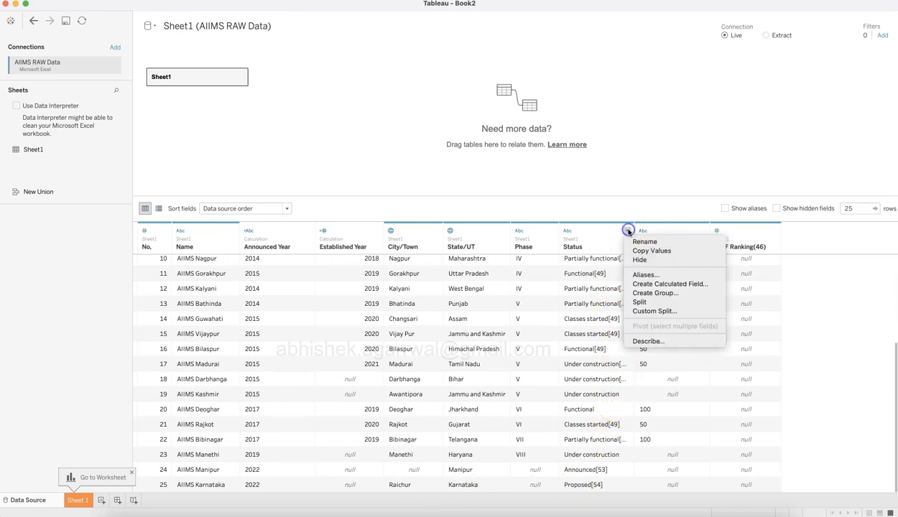
pyautogui.click(653, 302)
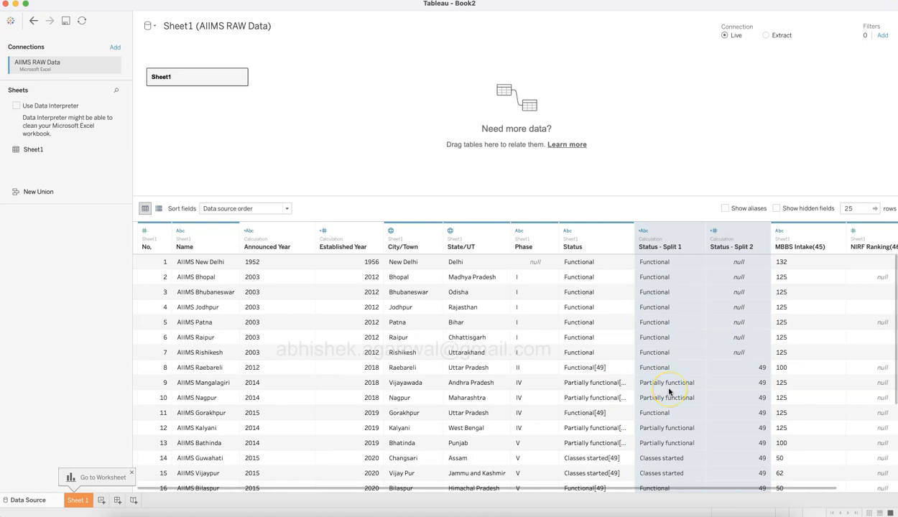
pyautogui.scroll(-4, 669, 389)
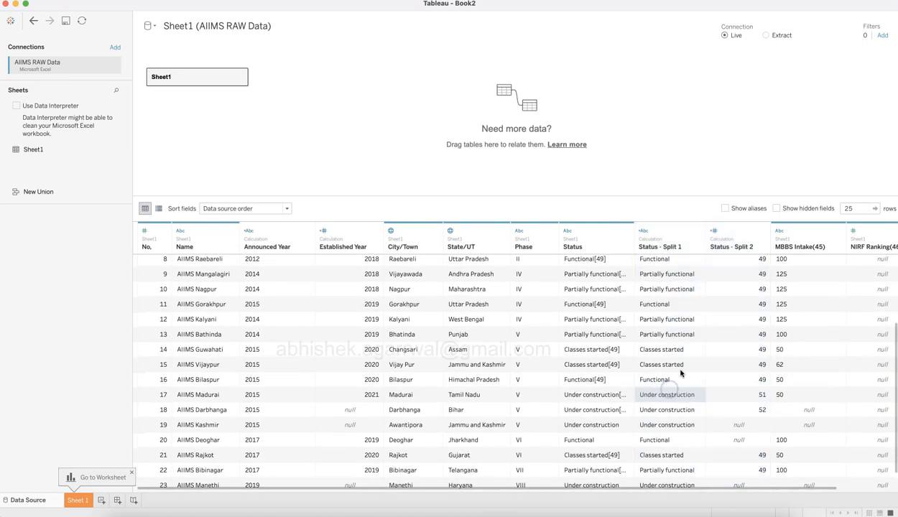
pyautogui.click(738, 245)
pyautogui.click(762, 233)
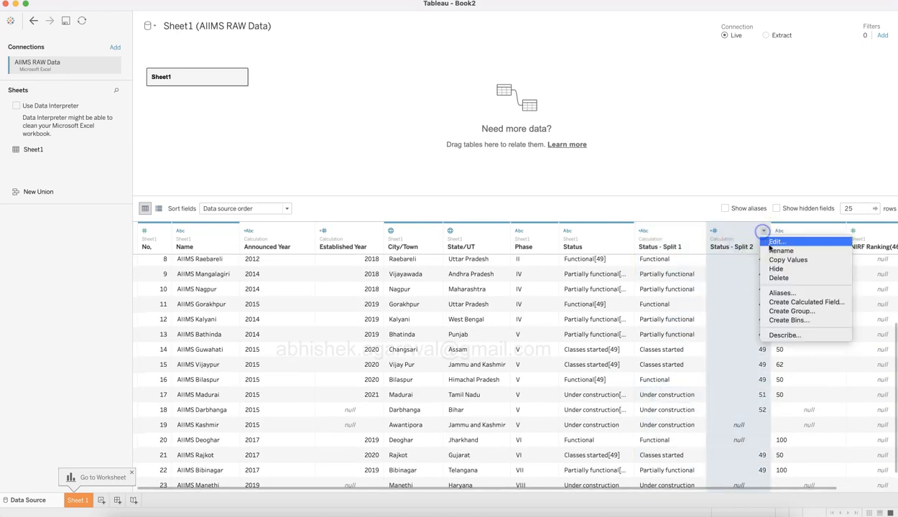
pyautogui.click(782, 279)
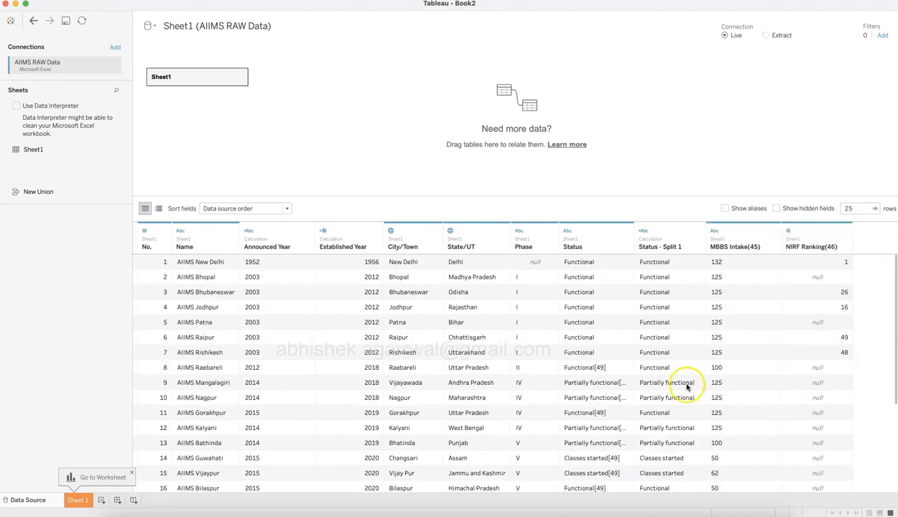
pyautogui.scroll(-5, 682, 387)
pyautogui.scroll(5, 686, 387)
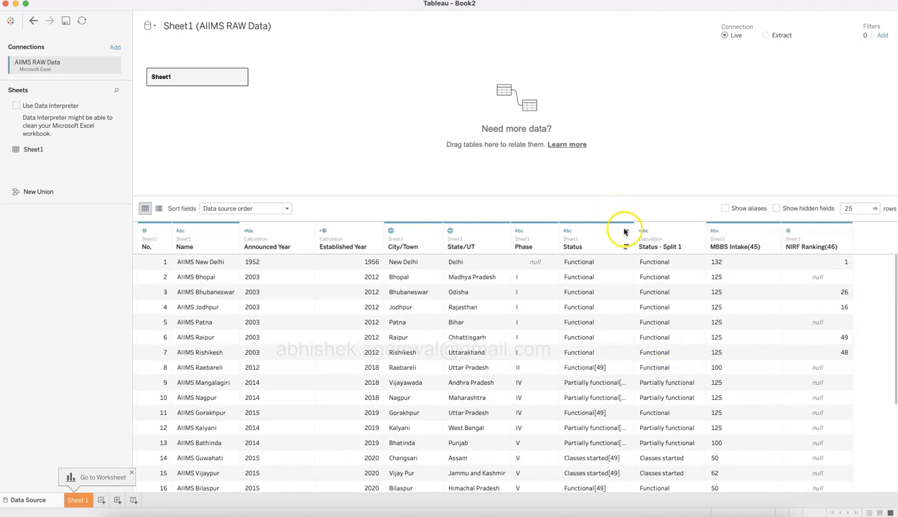
# Hide the original Status field in the data source.
pyautogui.click(627, 232)
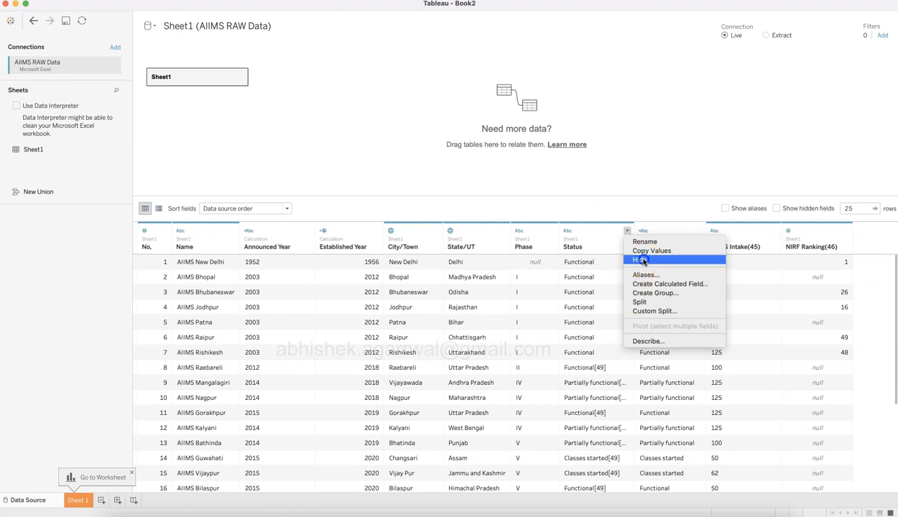
pyautogui.click(642, 259)
pyautogui.scroll(-5, 654, 388)
pyautogui.scroll(5, 653, 390)
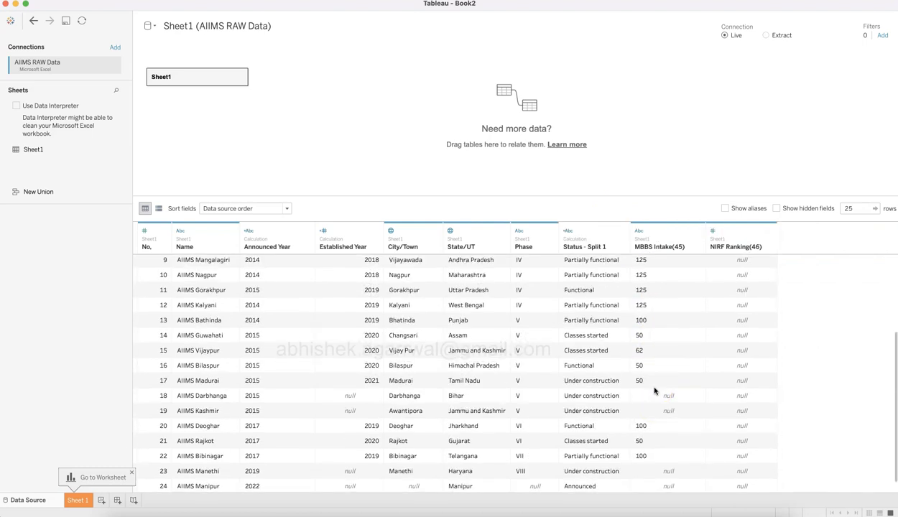
# Save the workbook as "AIIMS Recreated" in the Workbooks folder and open the Sheet 1 worksheet.
pyautogui.click(68, 23)
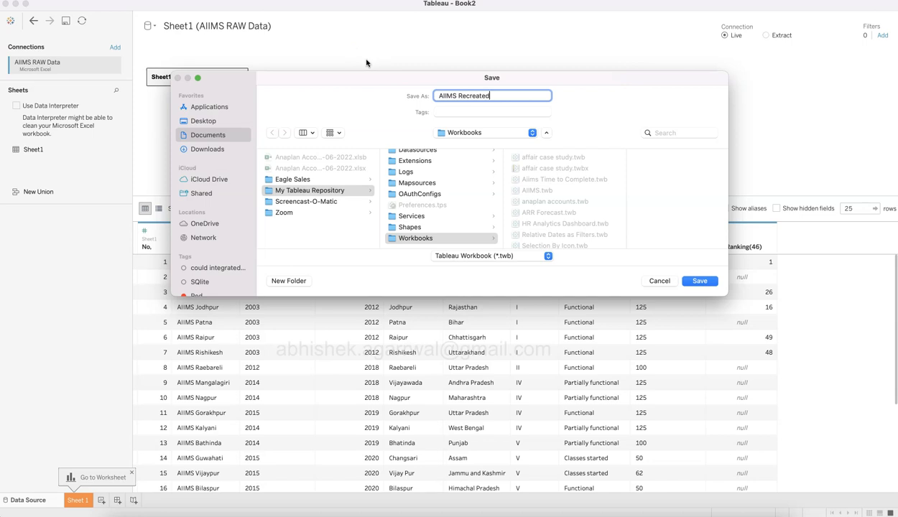
pyautogui.press('Return')
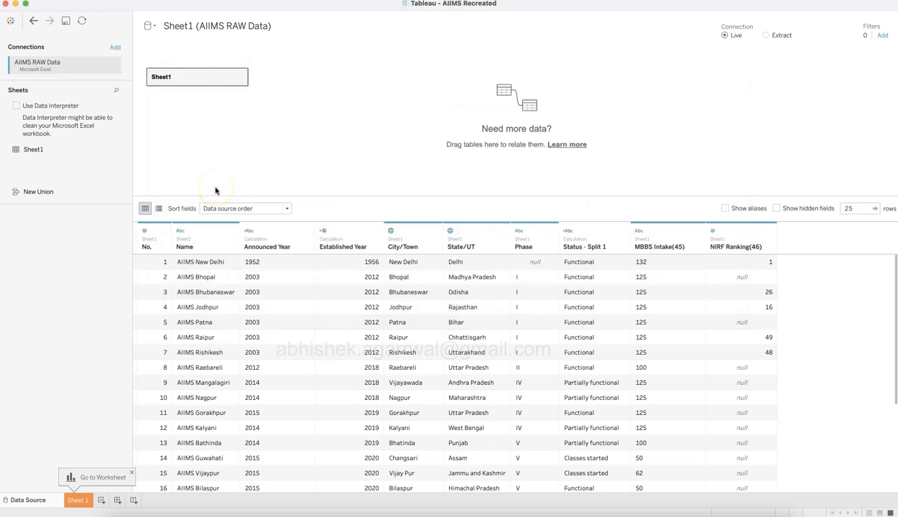
pyautogui.click(84, 500)
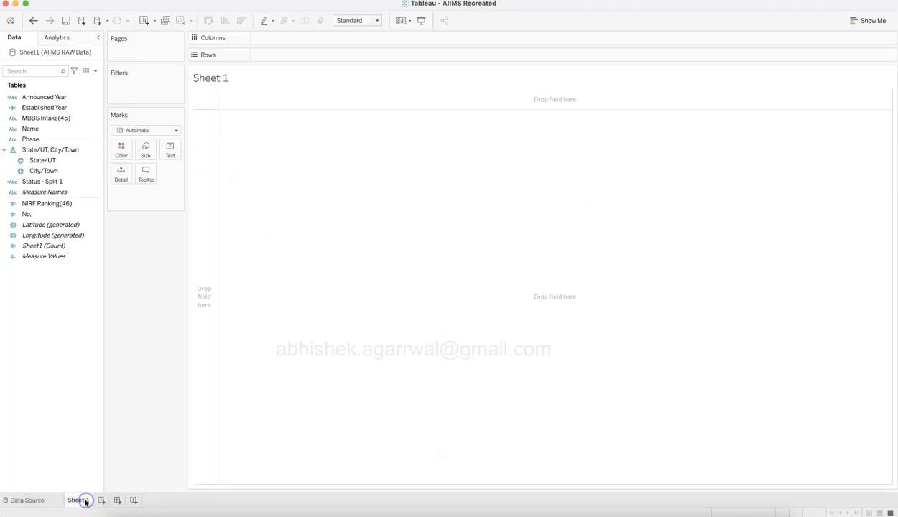
# Switch to the finished AIIMS dashboard to examine its per-stage count chart, and return to the AIIMS Recreated workbook.
pyautogui.moveTo(85, 503)
pyautogui.press('super+Tab')
pyautogui.press('super+Tab')
pyautogui.press('super+Tab')
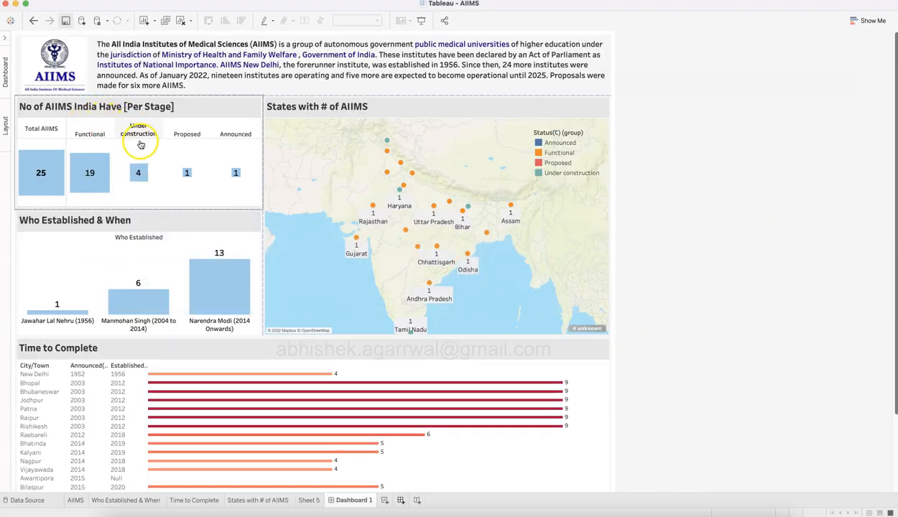
pyautogui.press('super+Tab')
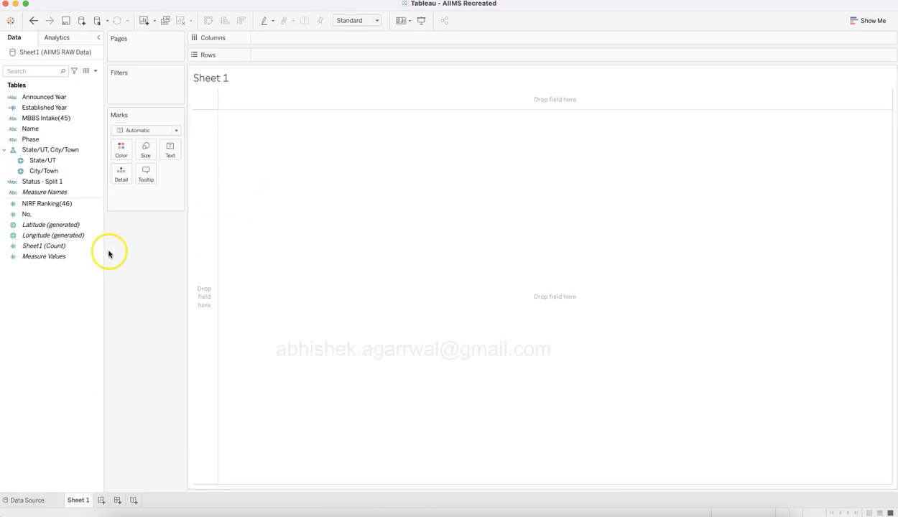
# Place the Status - Split 1 field on Columns in Sheet 1.
pyautogui.click(61, 140)
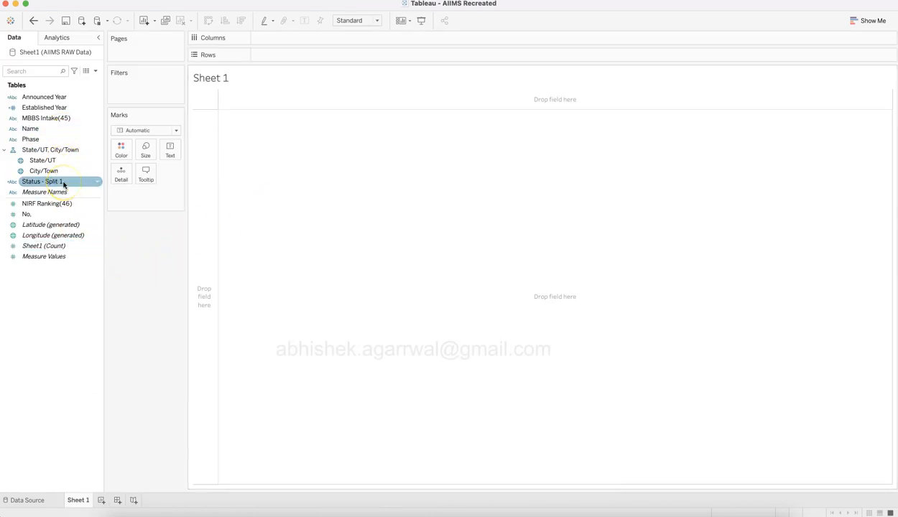
pyautogui.click(63, 184)
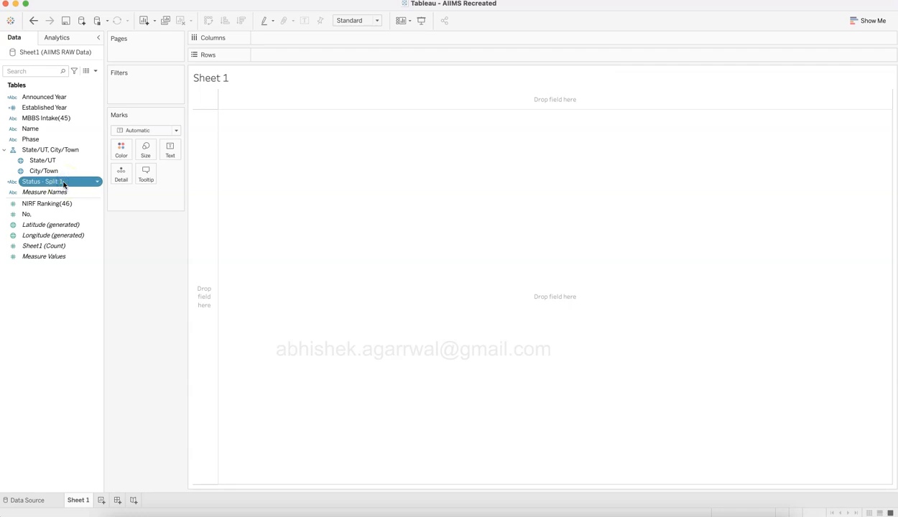
pyautogui.moveTo(63, 184); pyautogui.dragTo(287, 40)
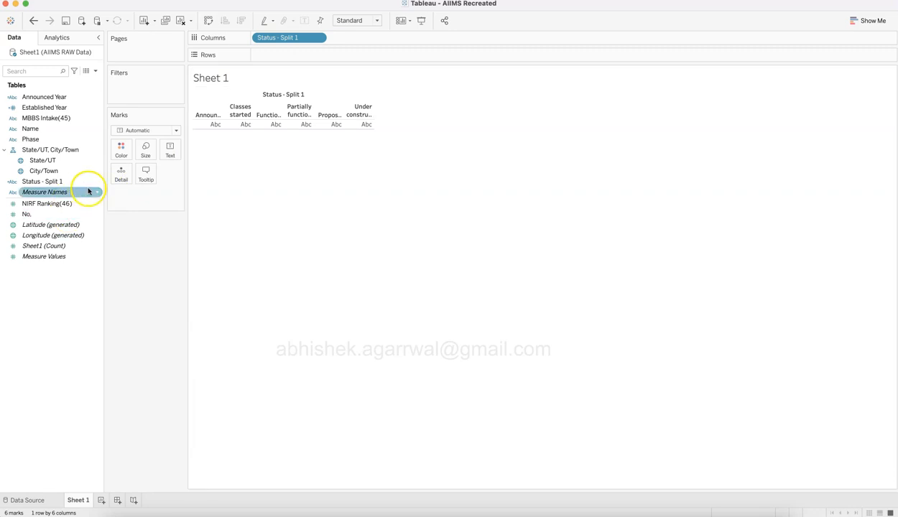
# Check the alias list of the Status - Split 1 field and close it.
pyautogui.click(97, 183)
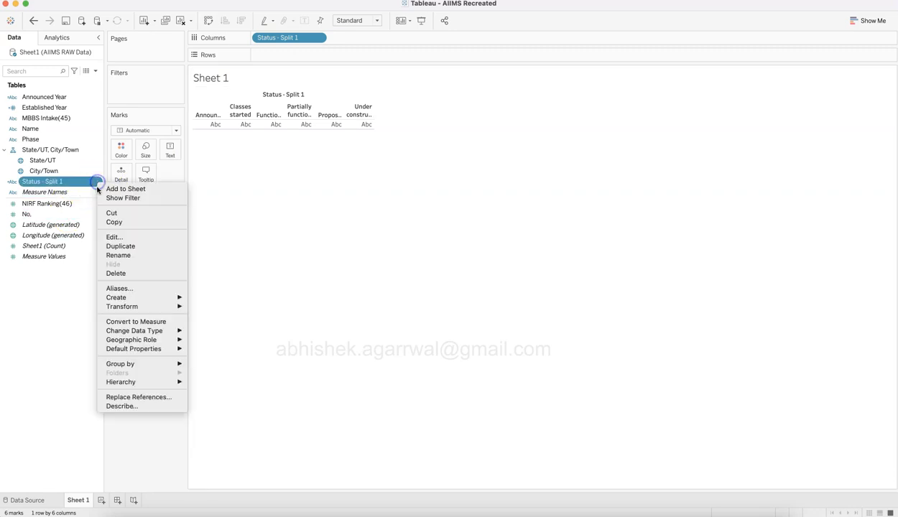
pyautogui.click(133, 288)
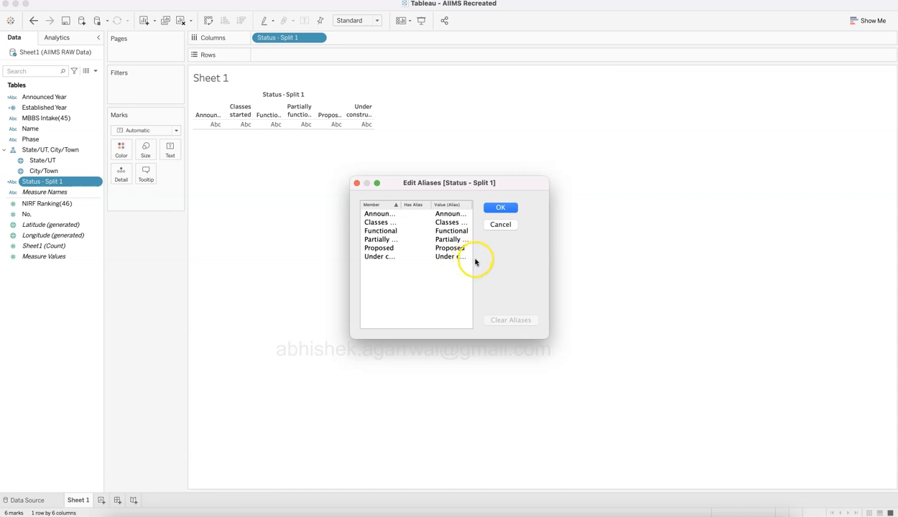
pyautogui.click(507, 209)
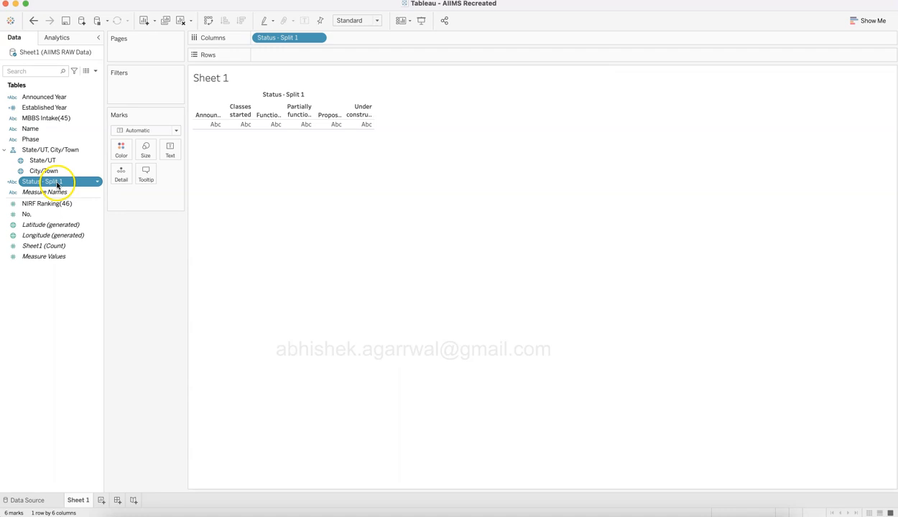
# Rename the Status - Split 1 field to "Operating Status".
pyautogui.click(84, 183)
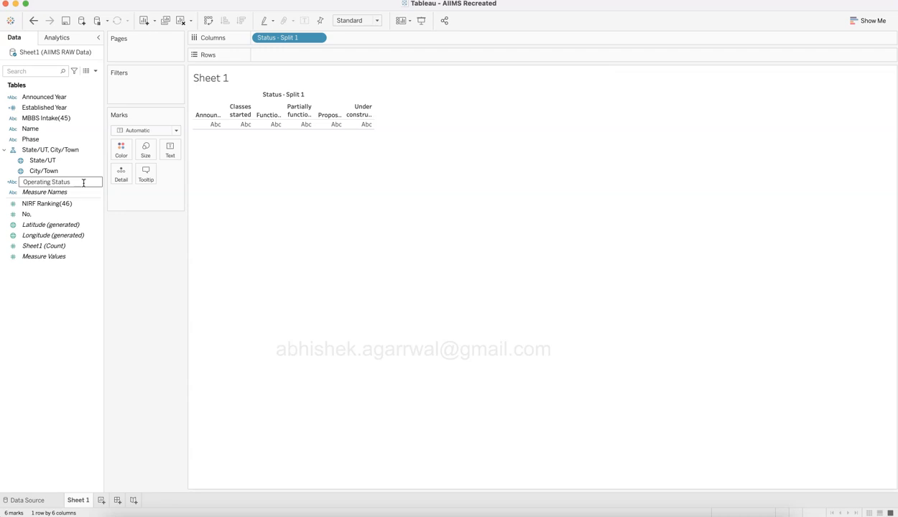
pyautogui.press('Return')
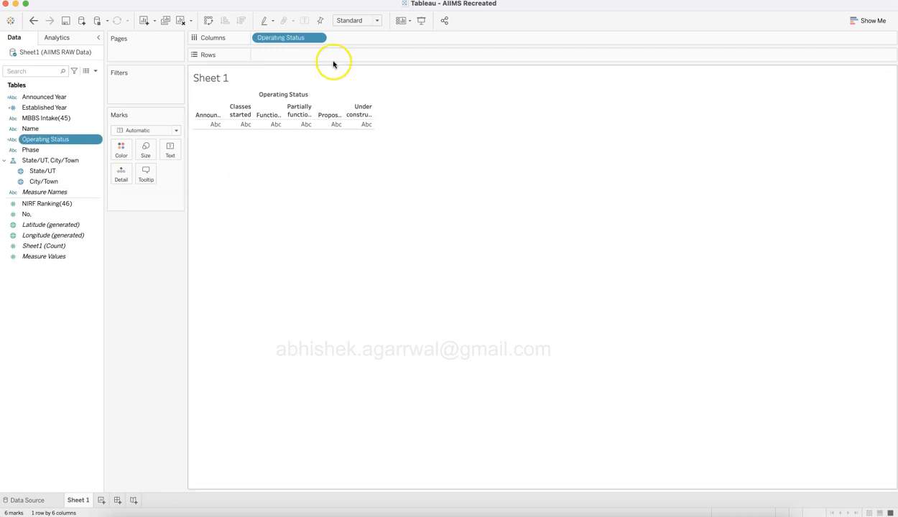
# Fit Sheet 1 to Entire View and check the columns of the source data before returning to the sheet.
pyautogui.click(352, 21)
pyautogui.click(353, 54)
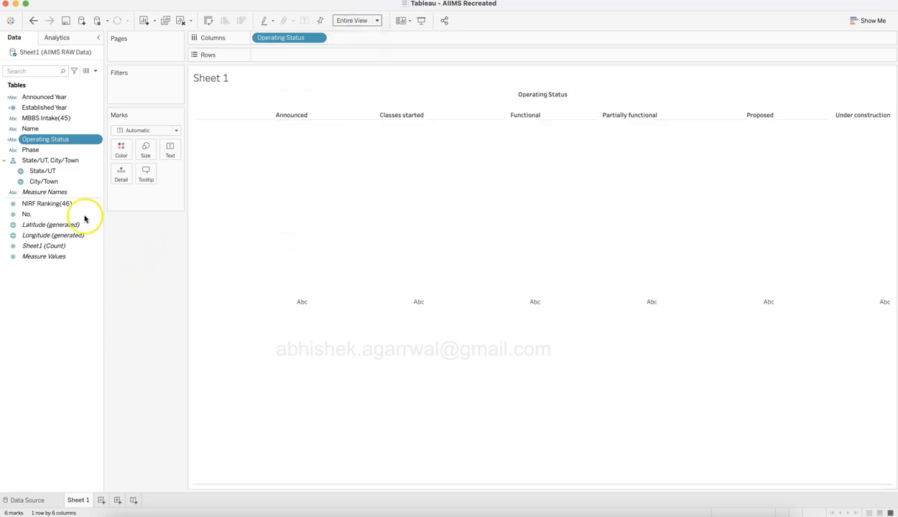
pyautogui.click(56, 204)
pyautogui.click(5, 503)
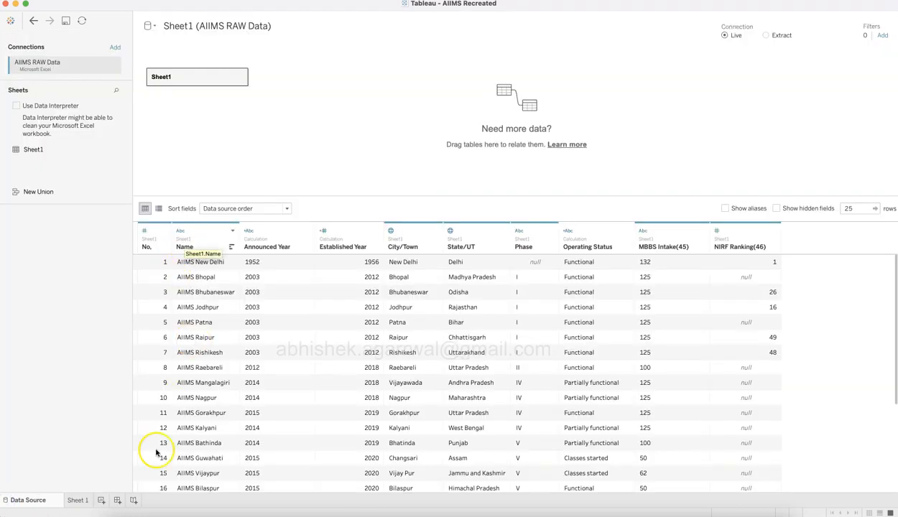
pyautogui.click(81, 501)
# Show the Name field as text under each operating status and aggregate it as Count.
pyautogui.moveTo(71, 129); pyautogui.dragTo(168, 152)
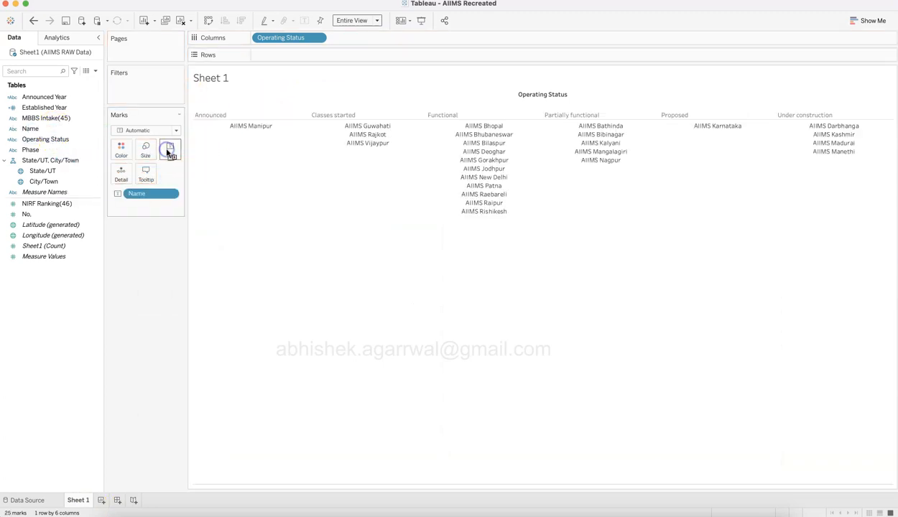
pyautogui.click(171, 193)
pyautogui.moveTo(180, 310)
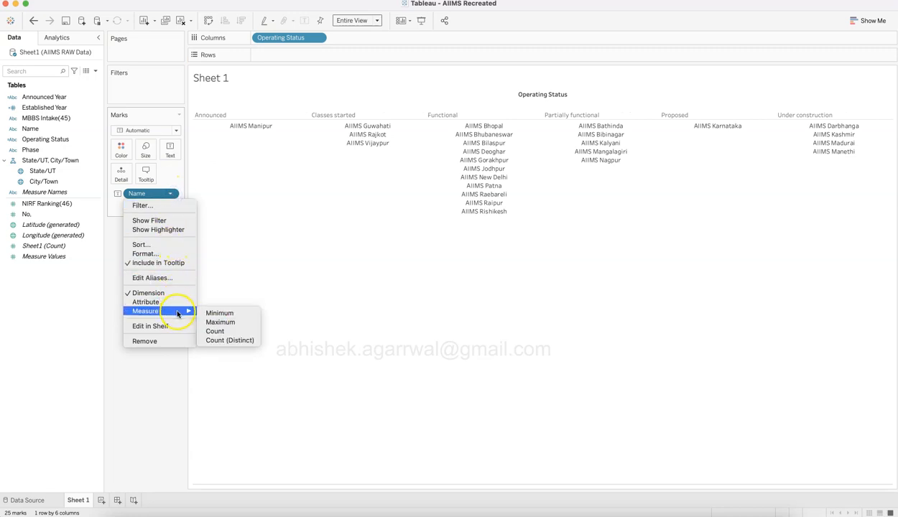
pyautogui.click(215, 331)
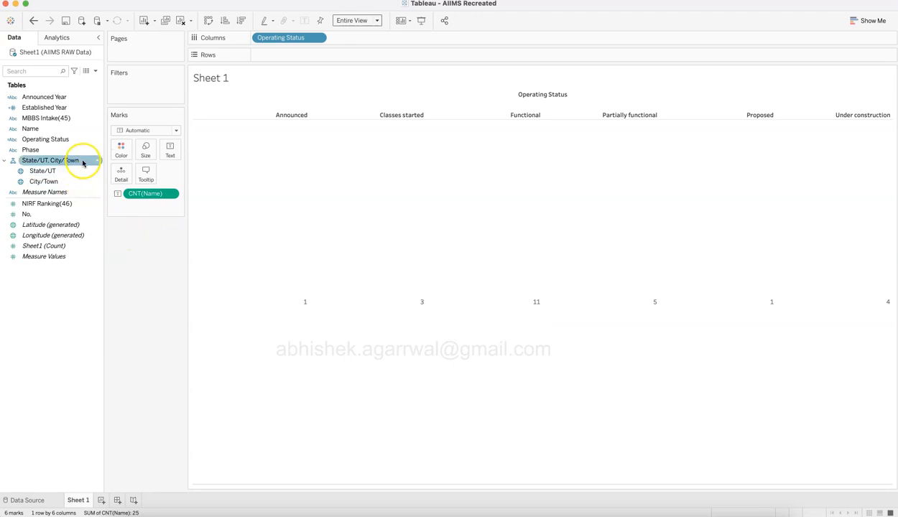
# Create an Operating Status (group) field that combines Classes started, Functional and Partially functional into a group named "Functional".
pyautogui.click(97, 141)
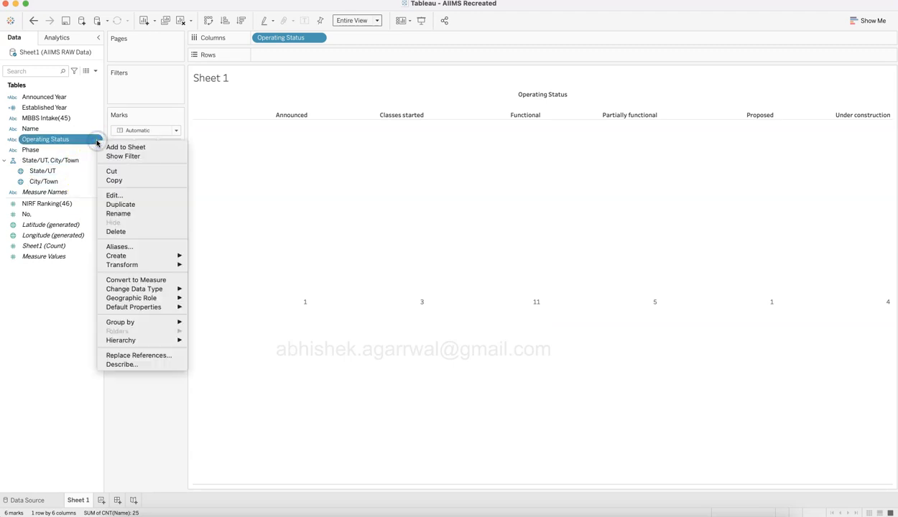
pyautogui.moveTo(169, 255)
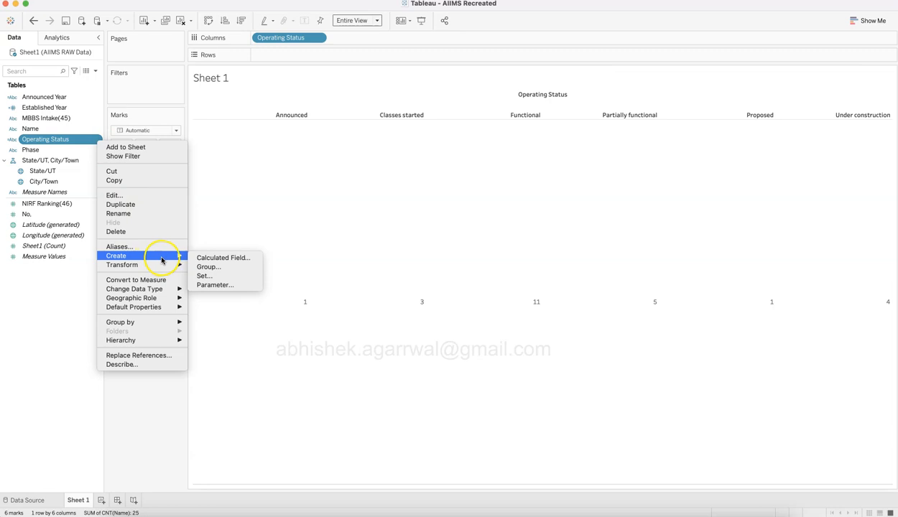
pyautogui.click(220, 271)
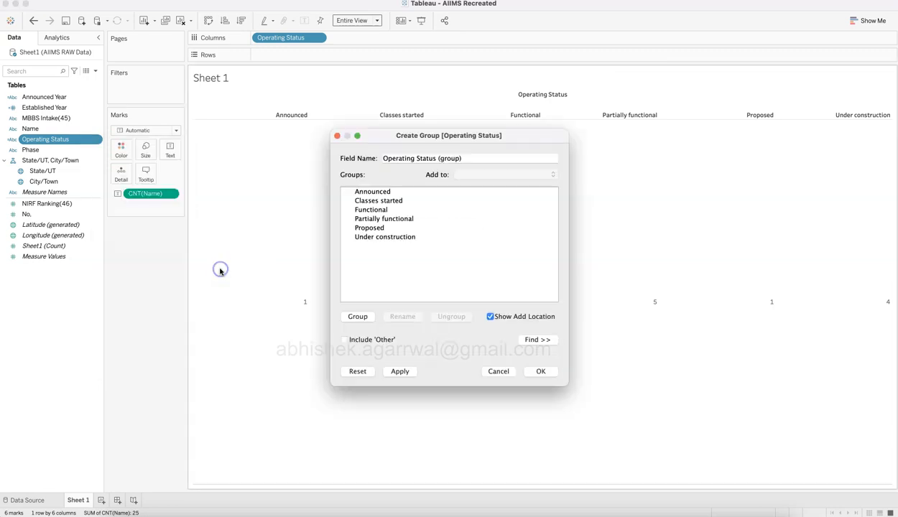
pyautogui.click(394, 202)
pyautogui.moveTo(396, 213); pyautogui.dragTo(400, 222)
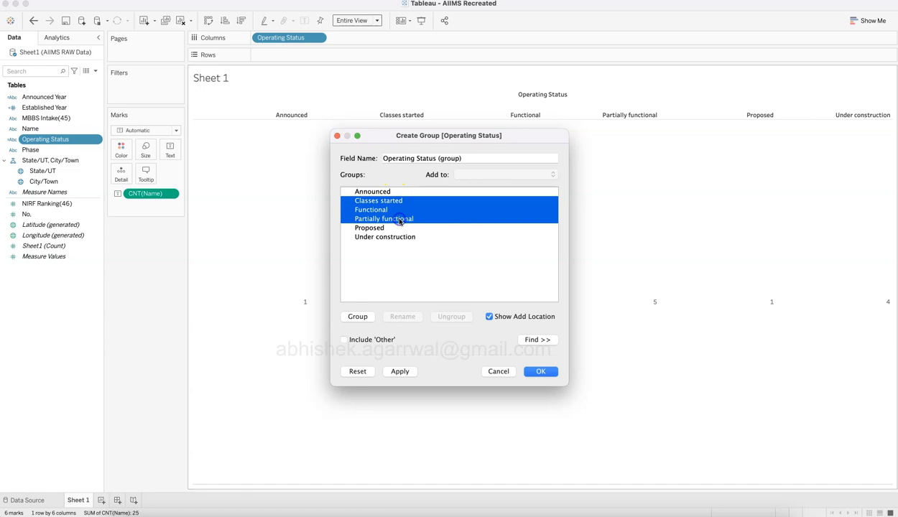
pyautogui.click(356, 319)
pyautogui.write('Fun')
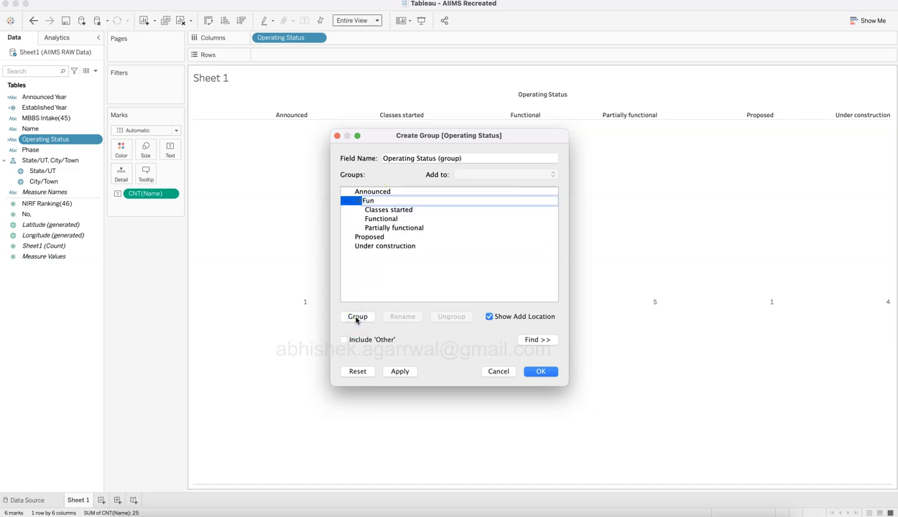
pyautogui.press('Return')
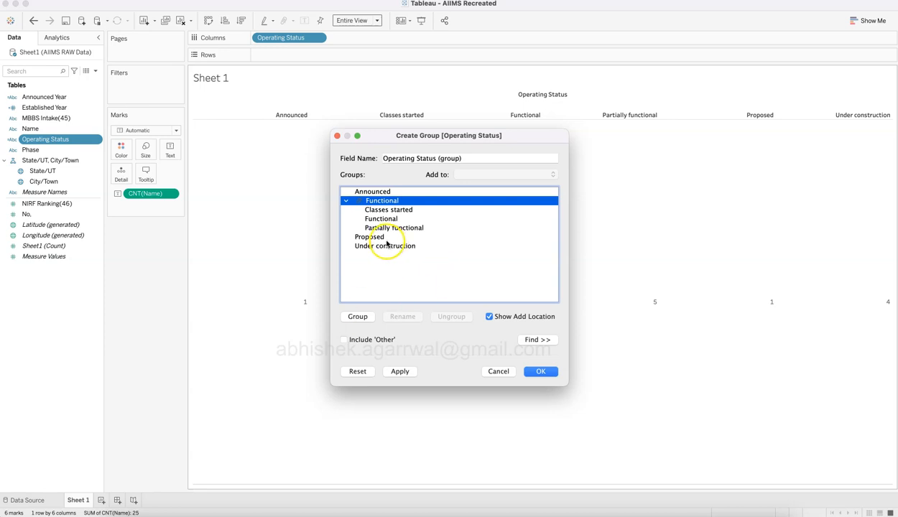
pyautogui.click(377, 191)
pyautogui.click(540, 372)
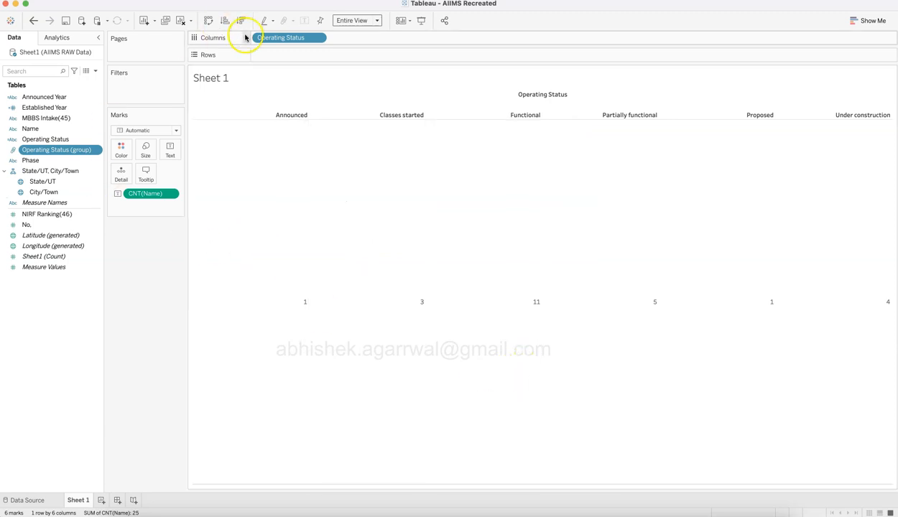
# Replace Operating Status on Columns with Operating Status (group) and sort the statuses in descending order by count.
pyautogui.moveTo(278, 40); pyautogui.dragTo(135, 274)
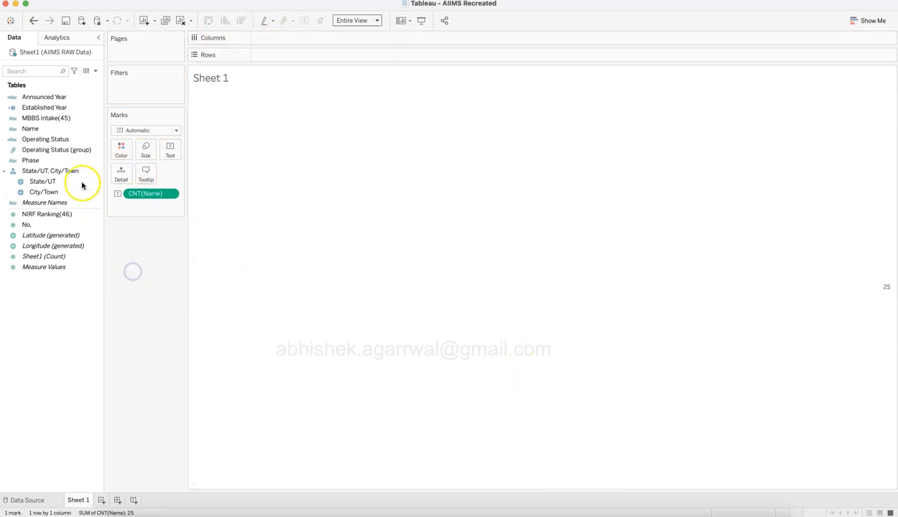
pyautogui.moveTo(80, 148); pyautogui.dragTo(284, 43)
pyautogui.moveTo(423, 328)
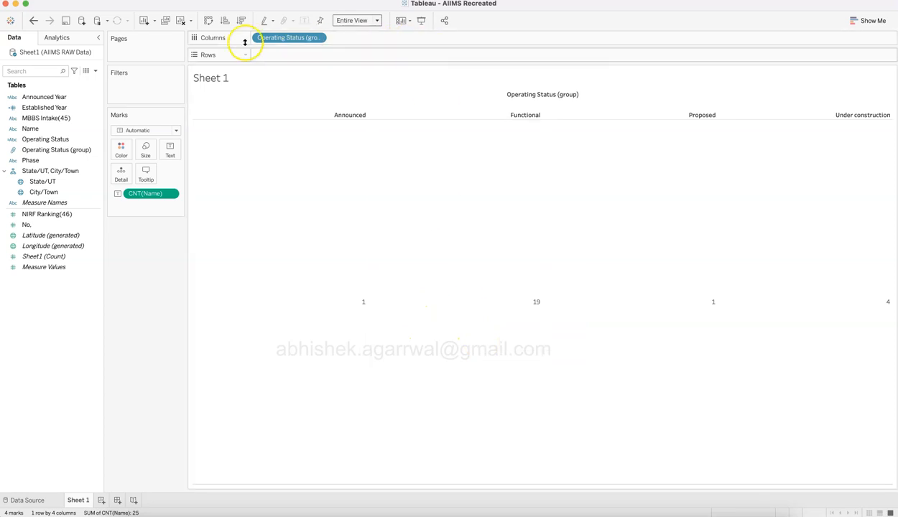
pyautogui.click(240, 20)
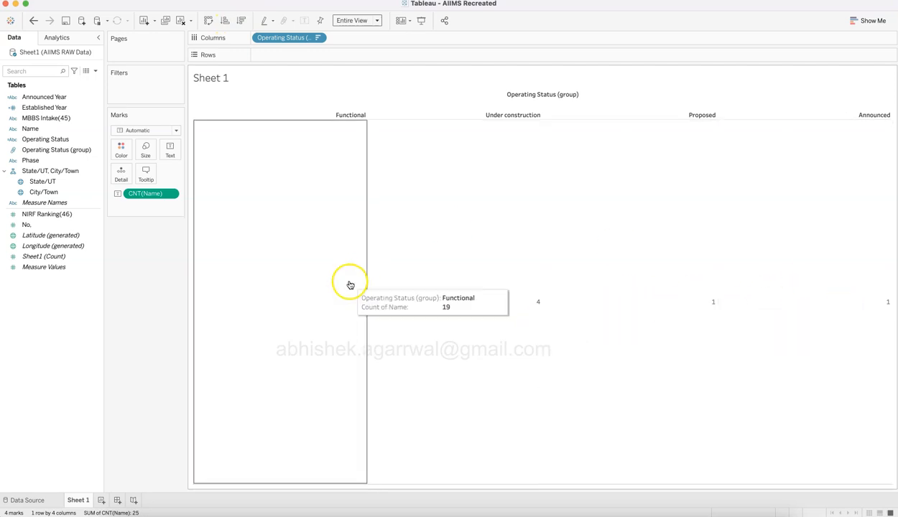
# Show row grand totals in the status table and set the row totals to the left.
pyautogui.click(227, 0)
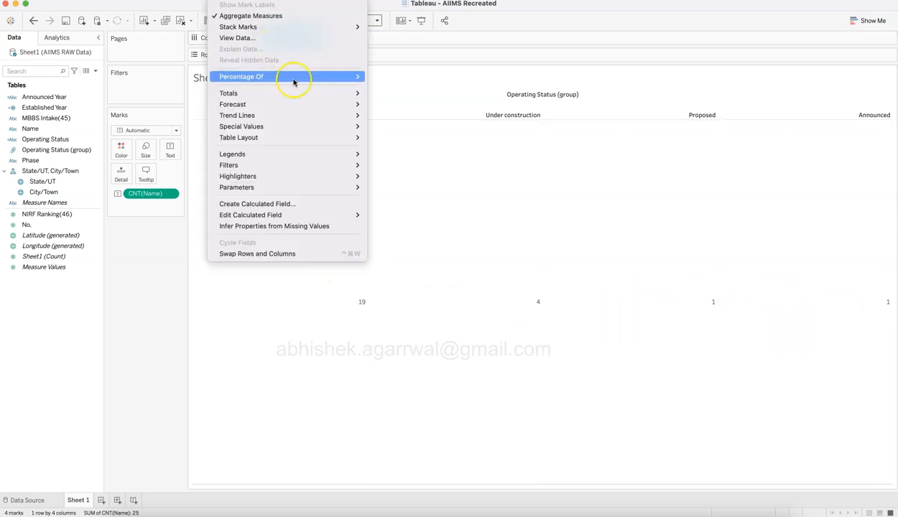
pyautogui.moveTo(310, 104)
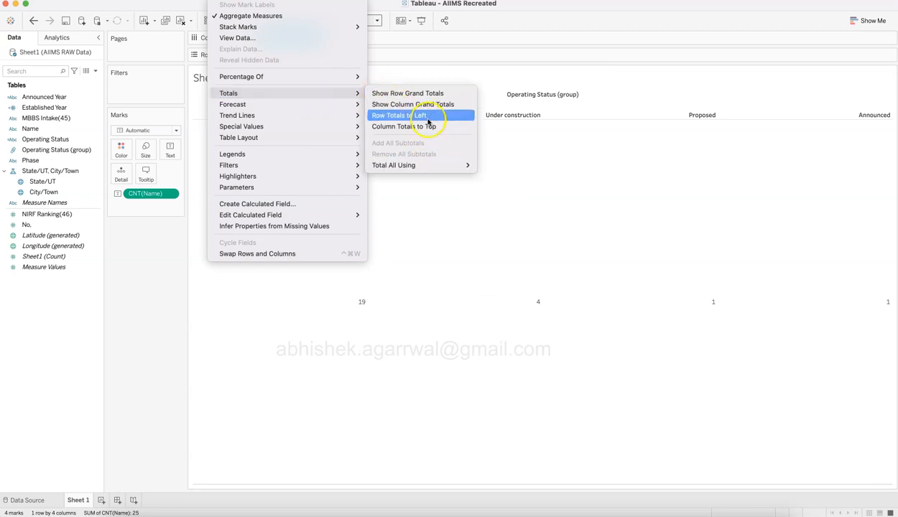
pyautogui.click(431, 94)
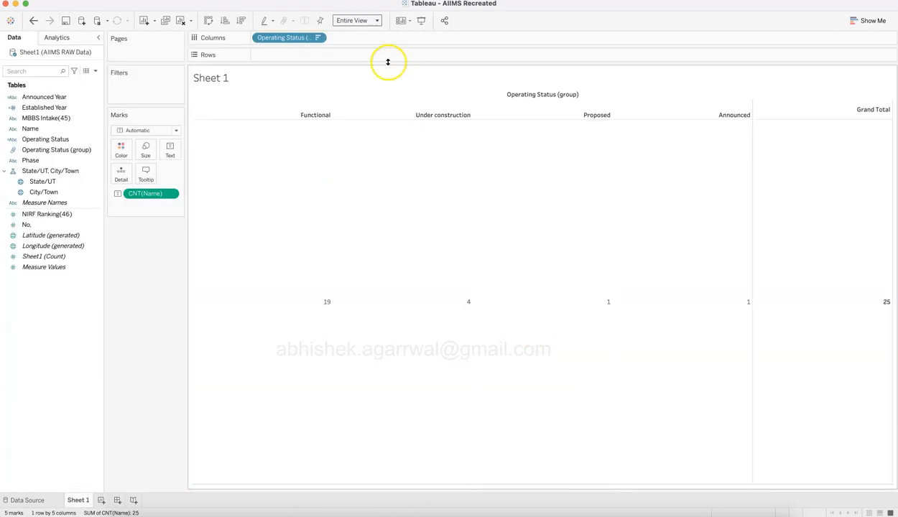
pyautogui.click(227, 0)
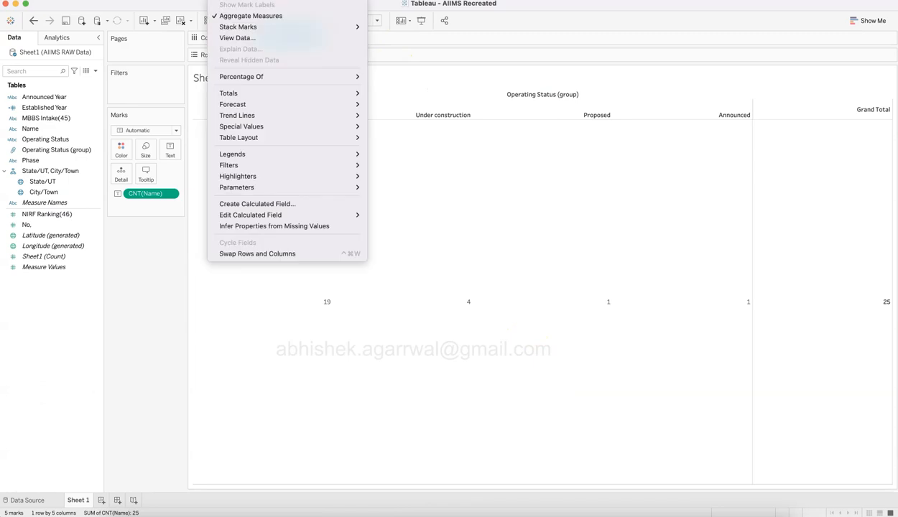
pyautogui.moveTo(307, 94)
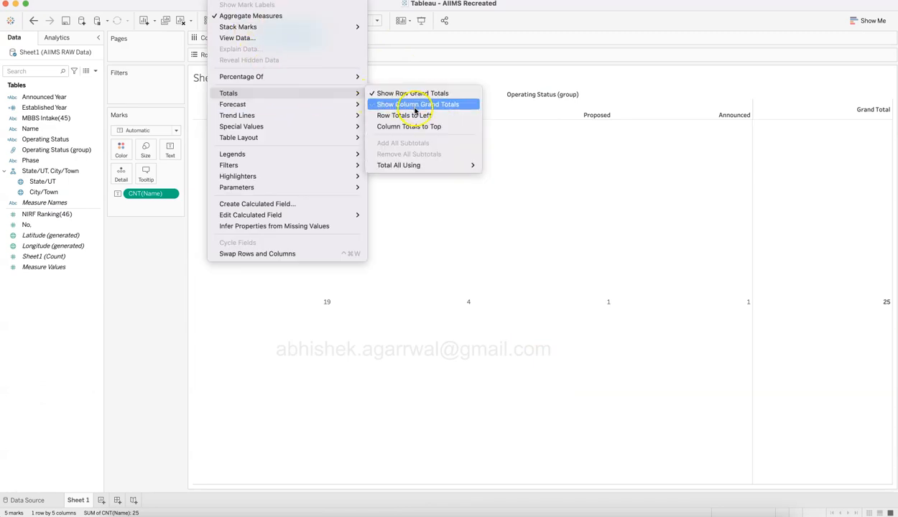
pyautogui.moveTo(437, 170)
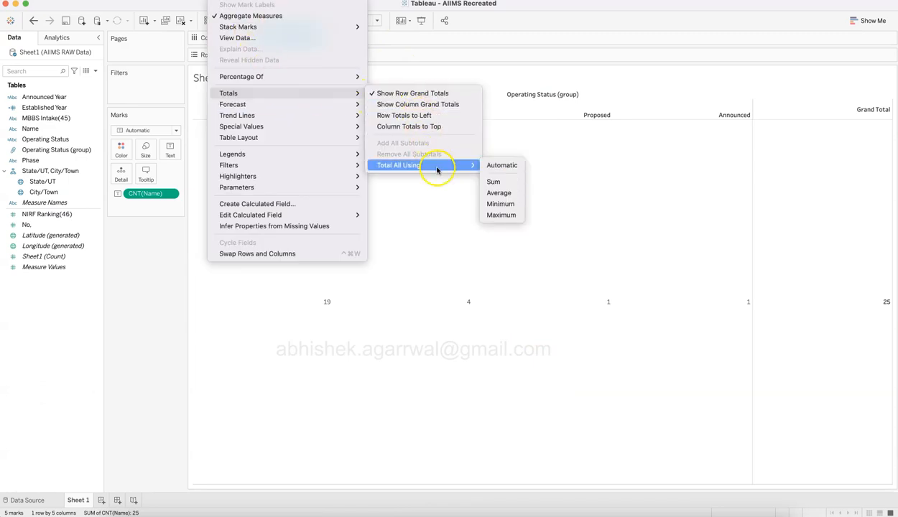
pyautogui.click(447, 116)
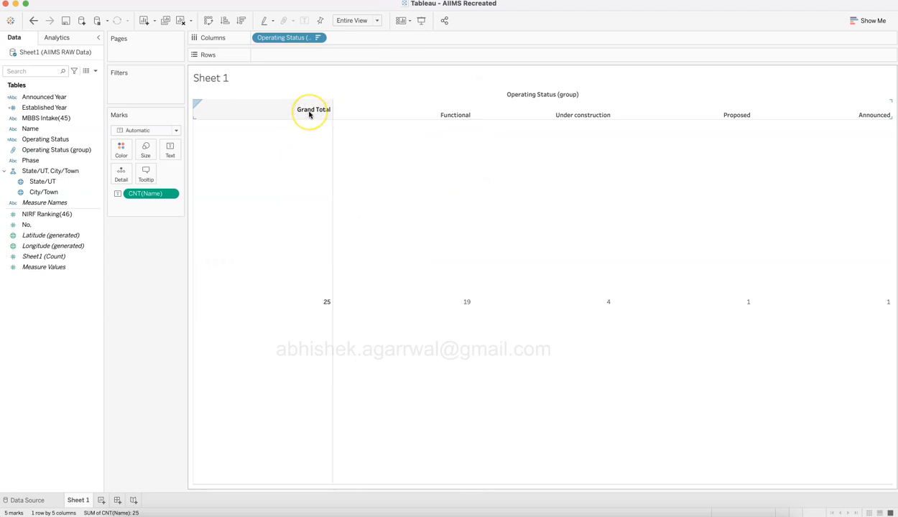
# Check the total column's heading in the finished AIIMS dashboard, and relabel the Grand Total header in AIIMS Recreated as "Total AIIMS".
pyautogui.press('super+Tab')
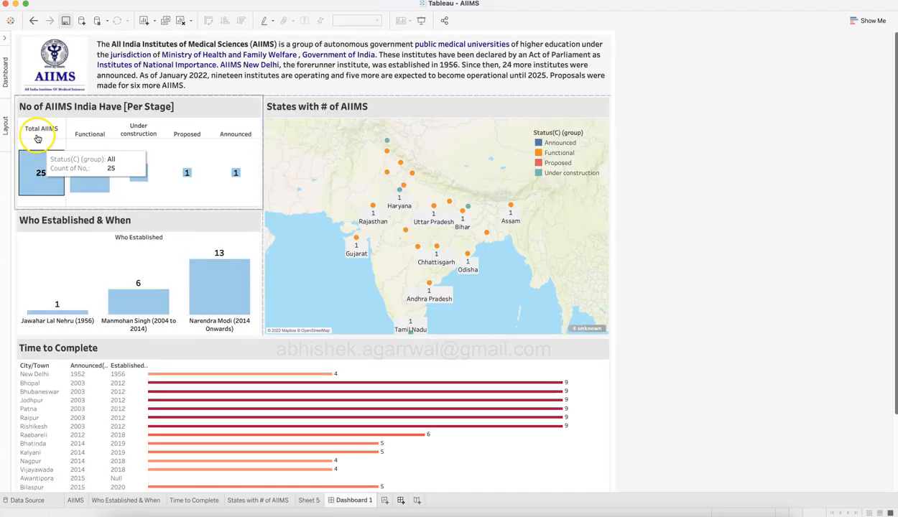
pyautogui.press('super+Tab')
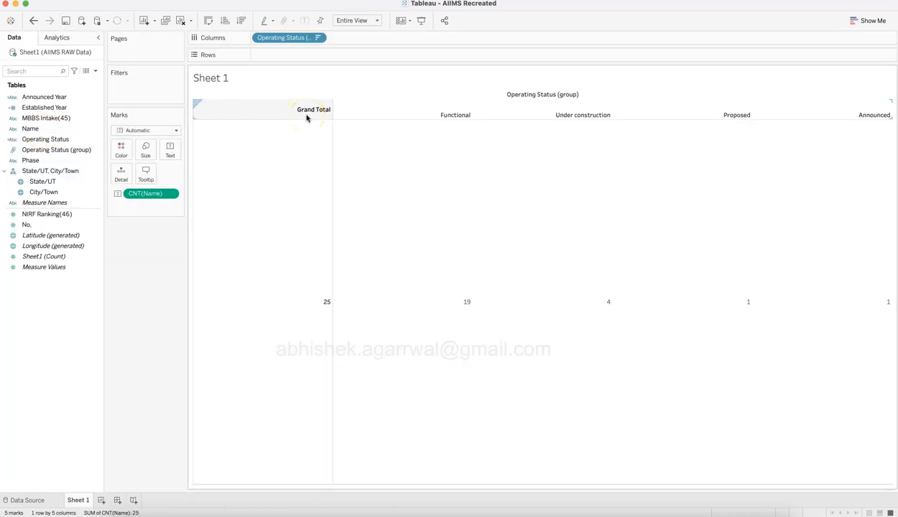
pyautogui.click(307, 117)
pyautogui.rightClick(307, 117)
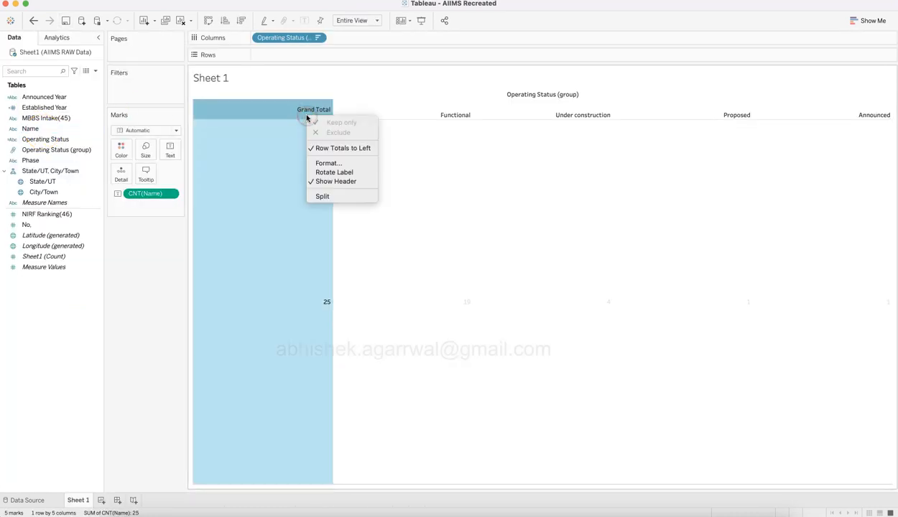
pyautogui.click(331, 164)
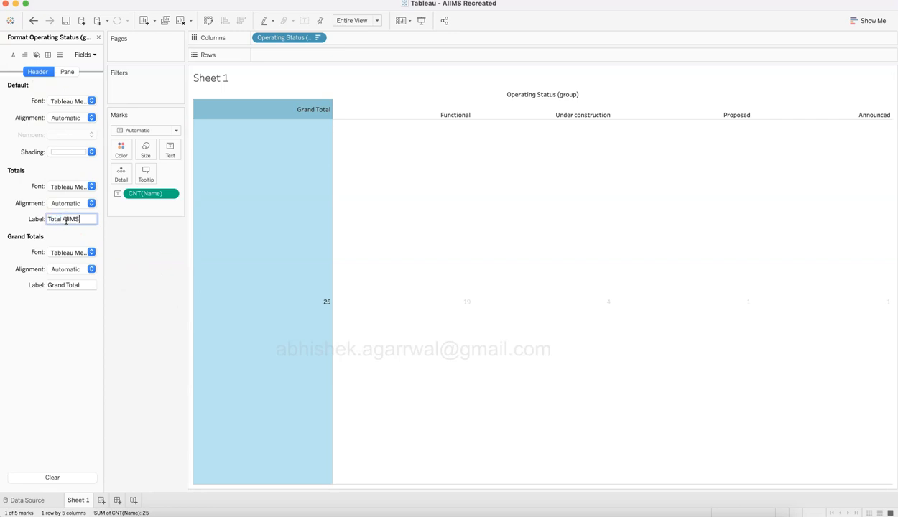
pyautogui.click(130, 288)
pyautogui.click(130, 288)
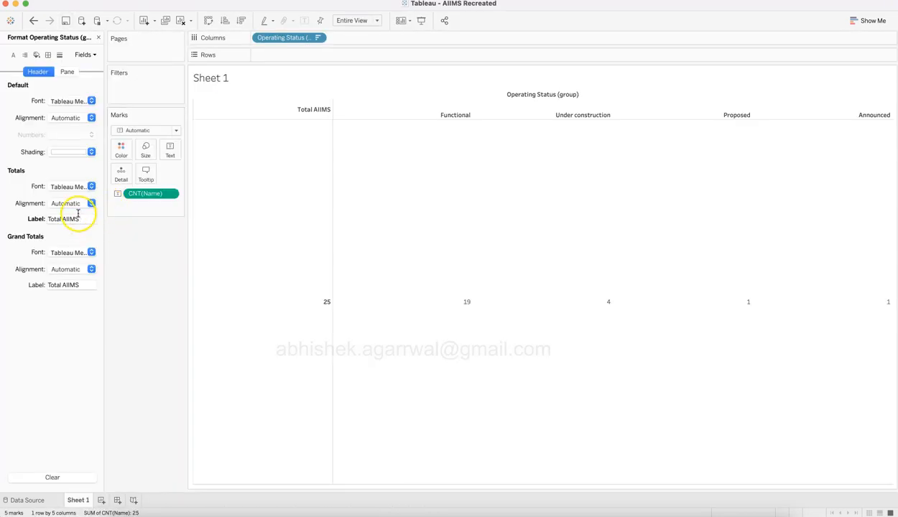
# Center the Total AIIMS header horizontally.
pyautogui.click(76, 204)
pyautogui.click(75, 250)
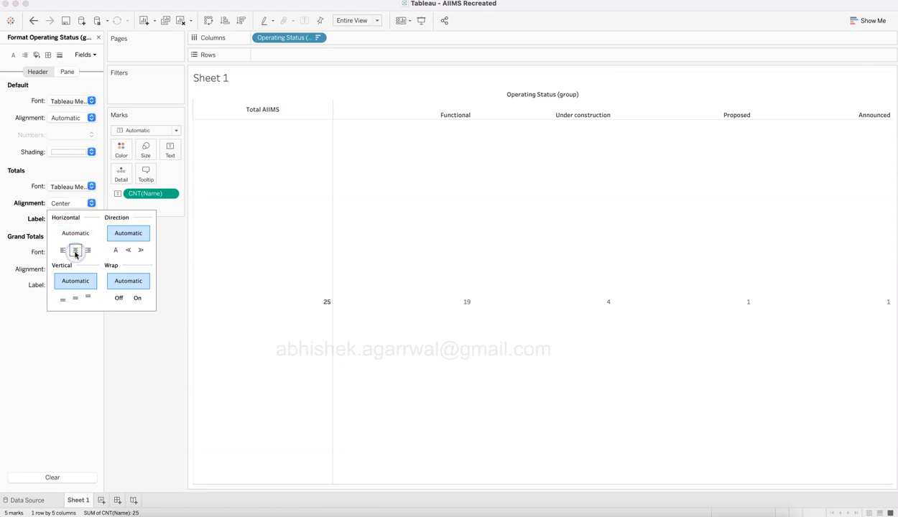
pyautogui.click(168, 287)
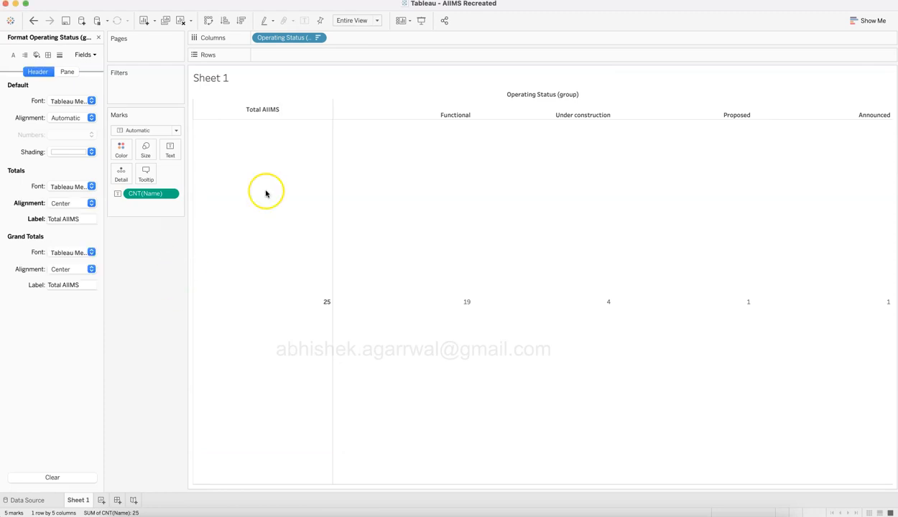
# Set the default horizontal alignment of the operating status headers to Center.
pyautogui.click(444, 116)
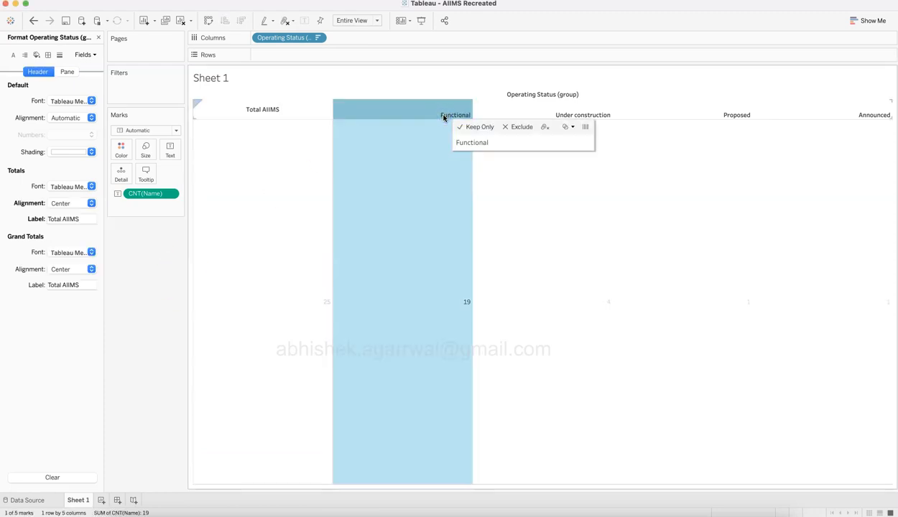
pyautogui.rightClick(443, 117)
pyautogui.click(467, 169)
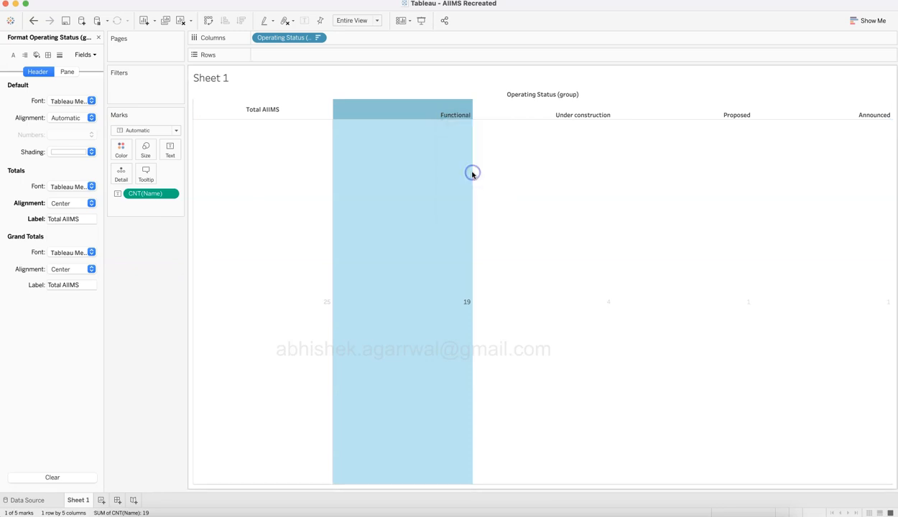
pyautogui.click(136, 243)
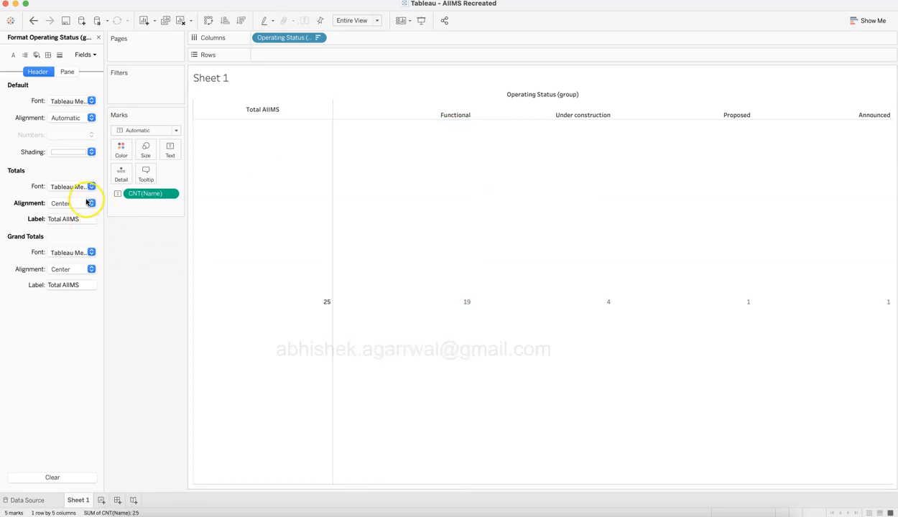
pyautogui.click(65, 119)
pyautogui.click(76, 165)
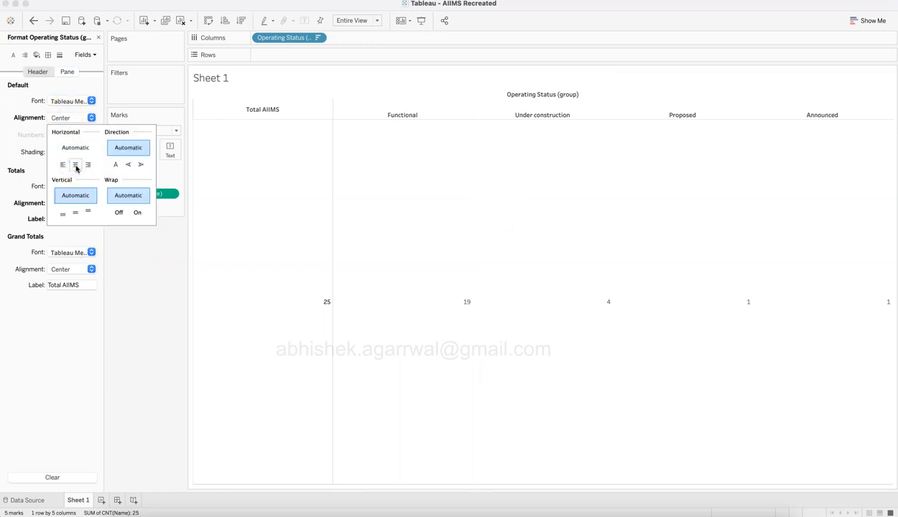
pyautogui.click(133, 273)
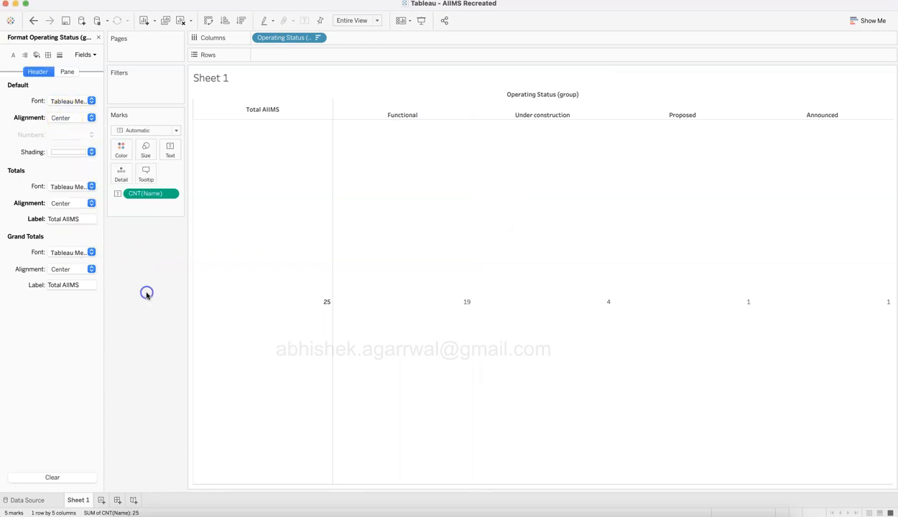
# Set the default horizontal pane alignment of the Operating Status (group) field to Center.
pyautogui.click(68, 74)
pyautogui.click(67, 119)
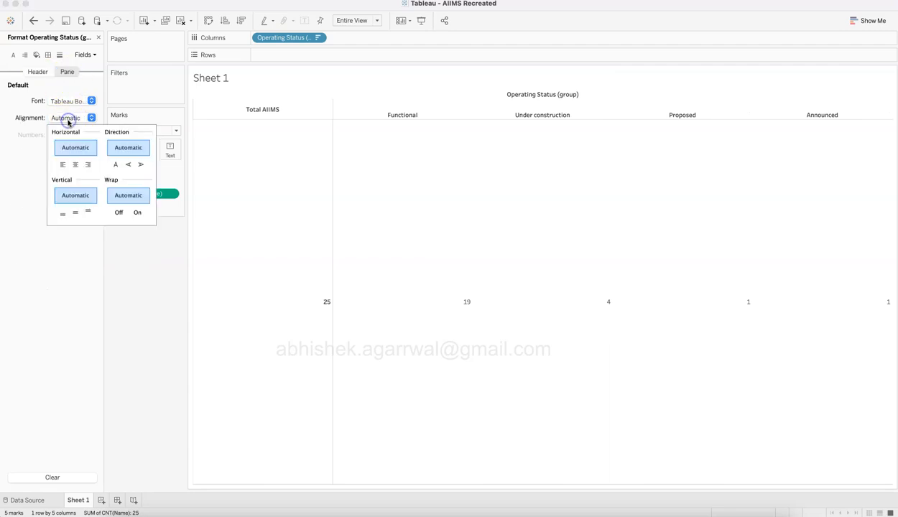
pyautogui.click(75, 166)
pyautogui.click(31, 155)
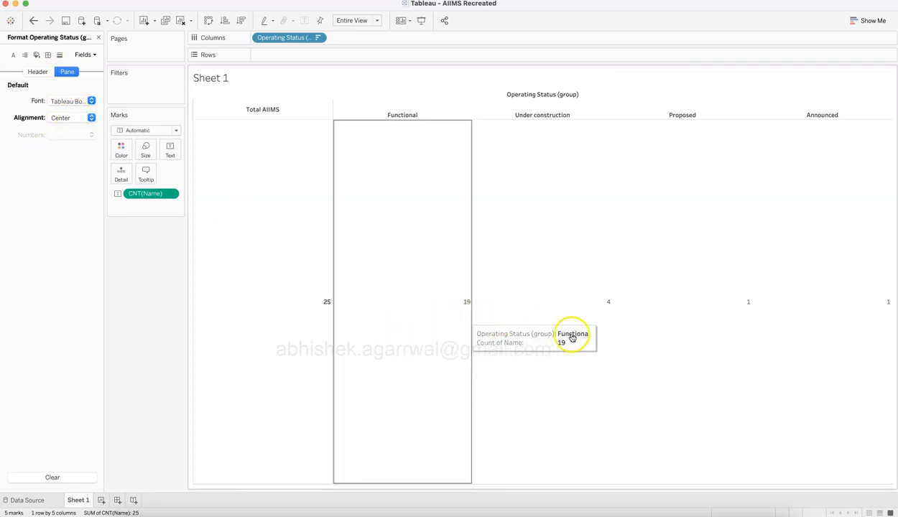
# Open the worksheet formatting settings from the Functional count cell and clear the cell selection.
pyautogui.rightClick(438, 314)
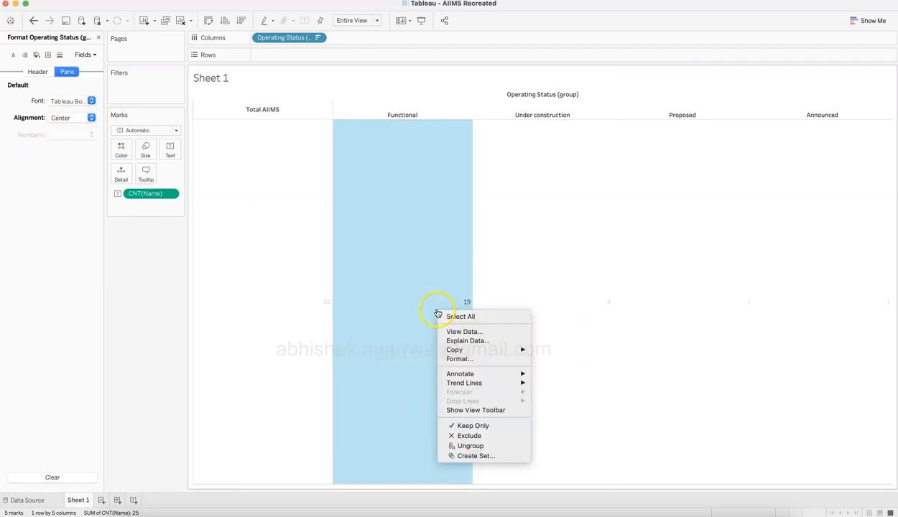
pyautogui.click(463, 359)
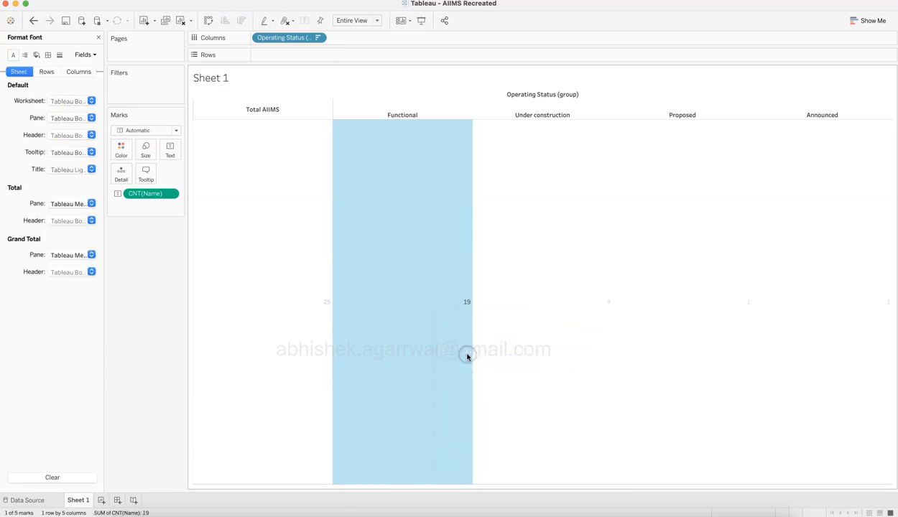
pyautogui.click(151, 307)
pyautogui.click(79, 119)
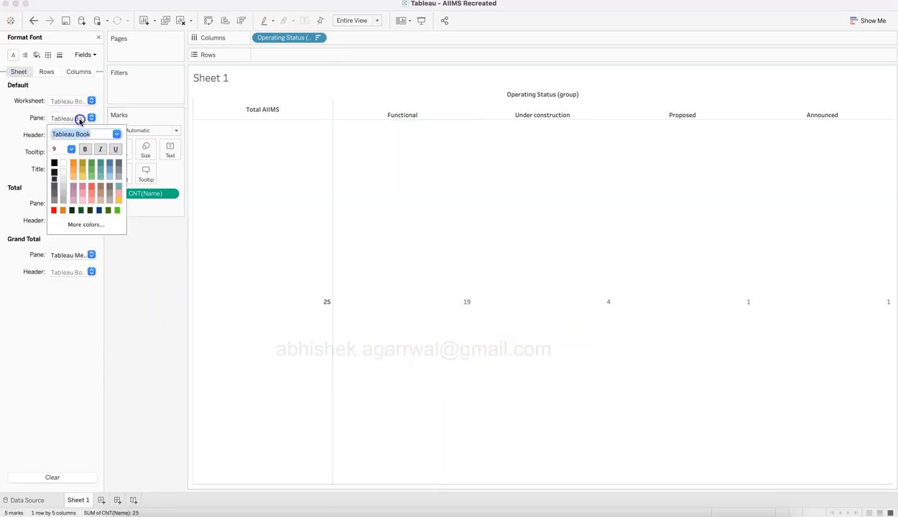
pyautogui.click(79, 119)
pyautogui.click(63, 105)
pyautogui.click(62, 105)
pyautogui.click(78, 218)
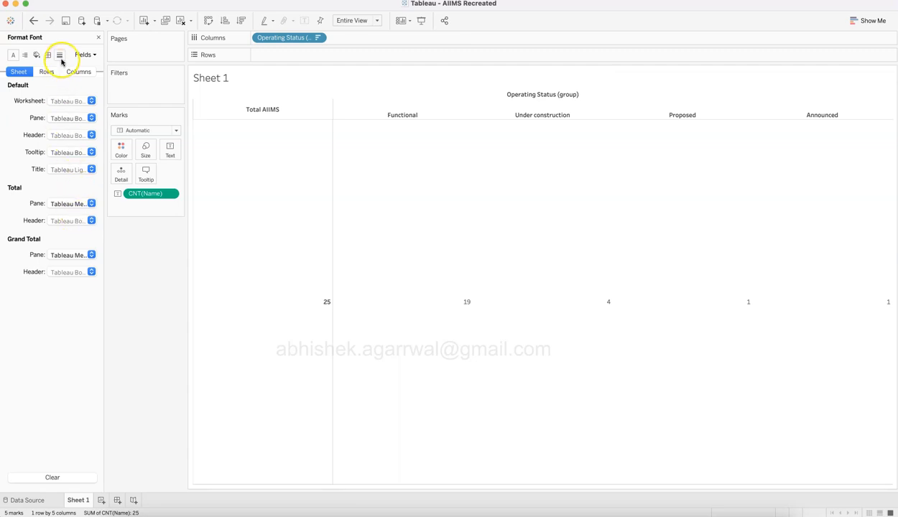
# Center the count values horizontally through the sheet's default pane alignment, and close the formatting settings.
pyautogui.click(26, 56)
pyautogui.click(66, 100)
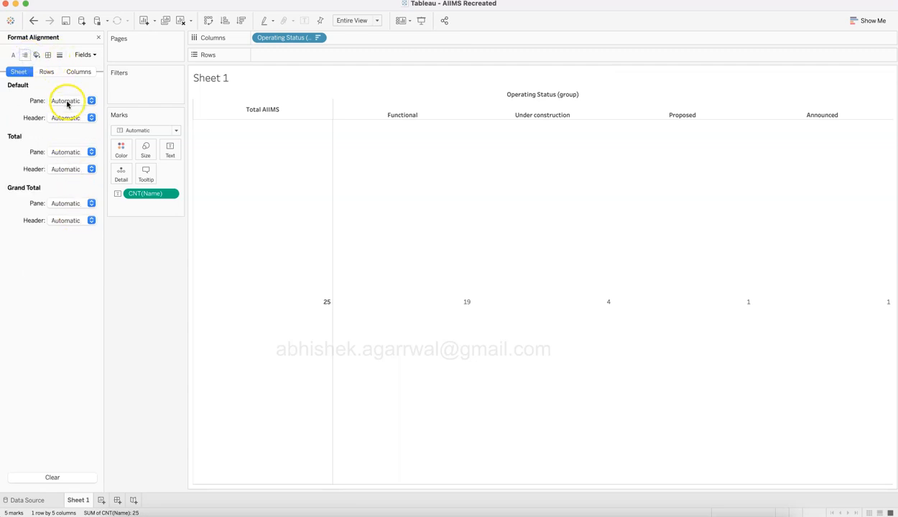
pyautogui.click(74, 148)
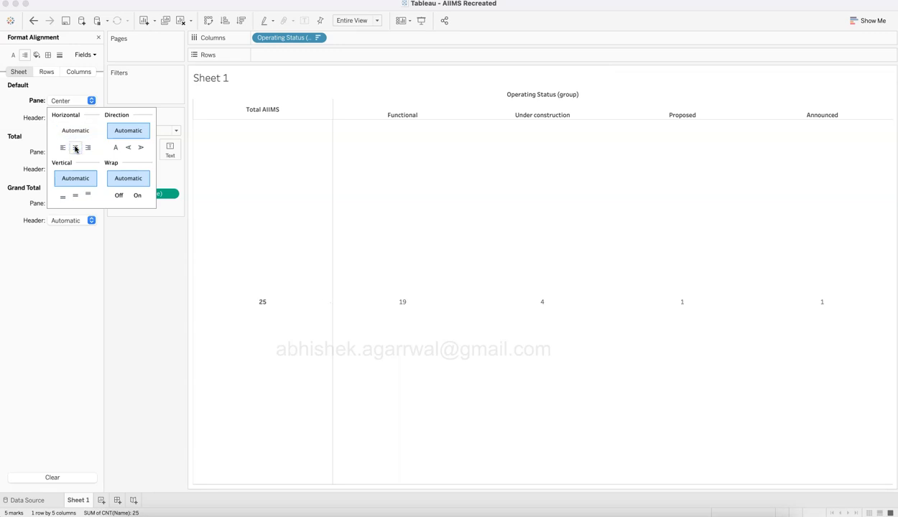
pyautogui.click(119, 334)
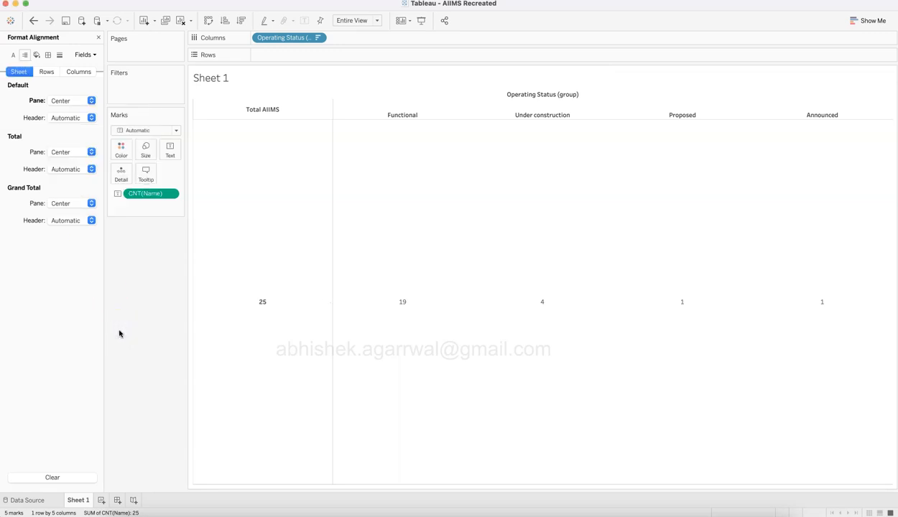
pyautogui.click(99, 40)
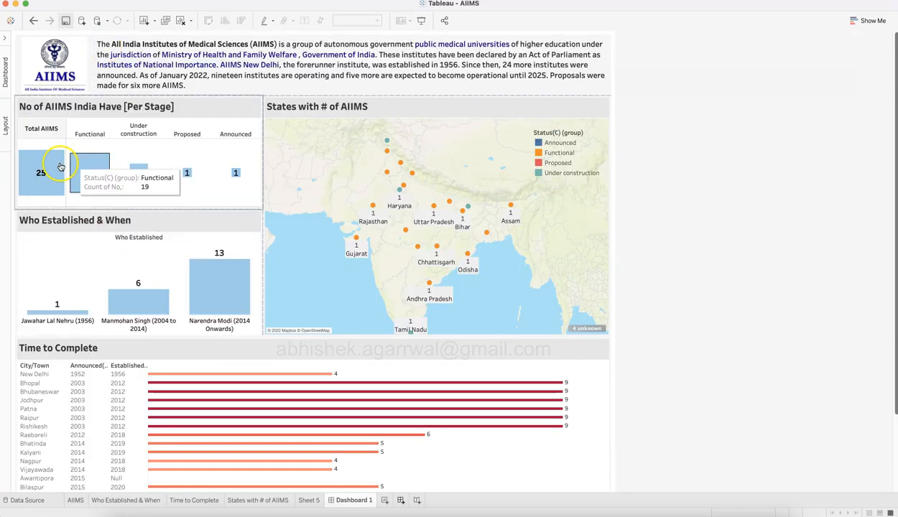
# Check the status marks in the finished AIIMS dashboard, and change the mark type in AIIMS Recreated to Square.
pyautogui.click(214, 169)
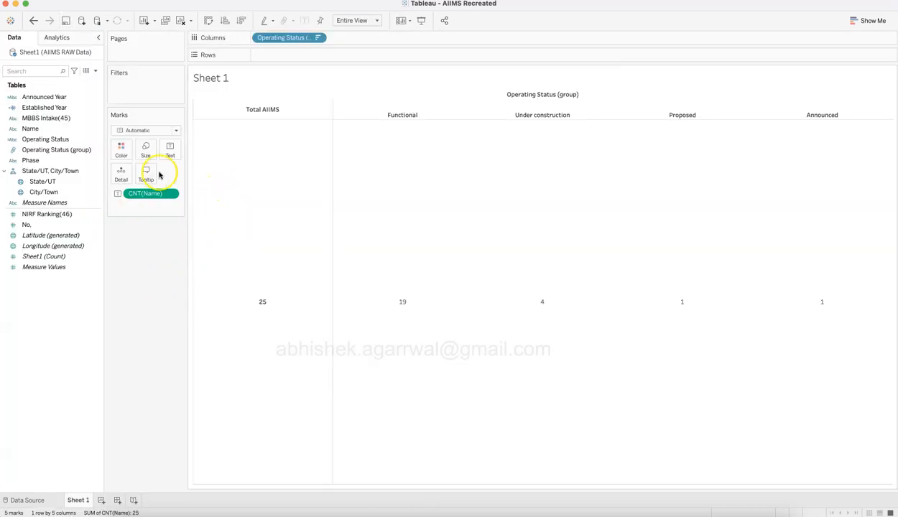
pyautogui.click(157, 131)
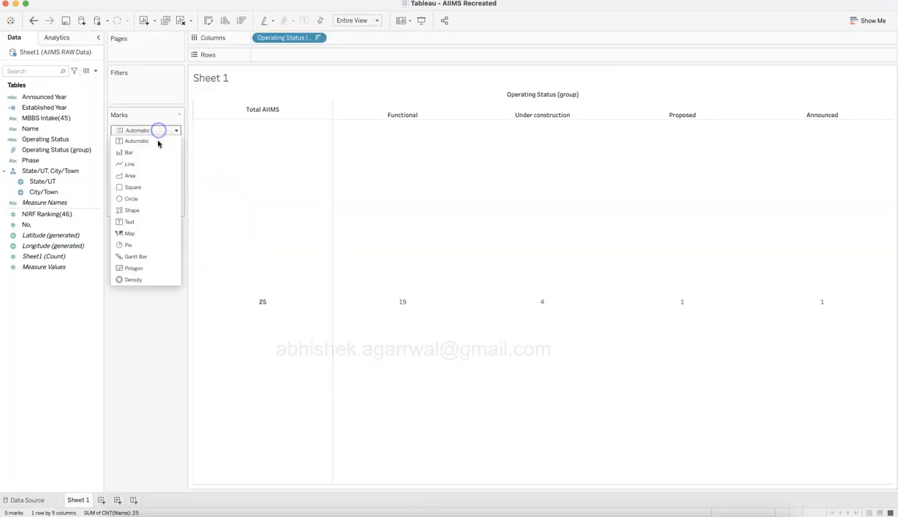
pyautogui.click(154, 187)
pyautogui.click(150, 258)
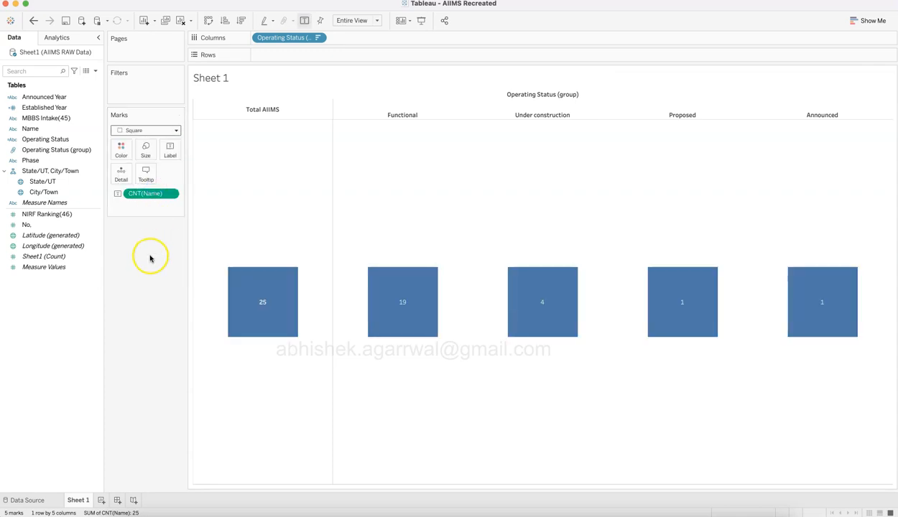
# Size the squares by the count of Name while keeping the count as their label, and compare with the finished dashboard.
pyautogui.moveTo(161, 192); pyautogui.dragTo(170, 155)
pyautogui.moveTo(147, 193); pyautogui.dragTo(150, 153)
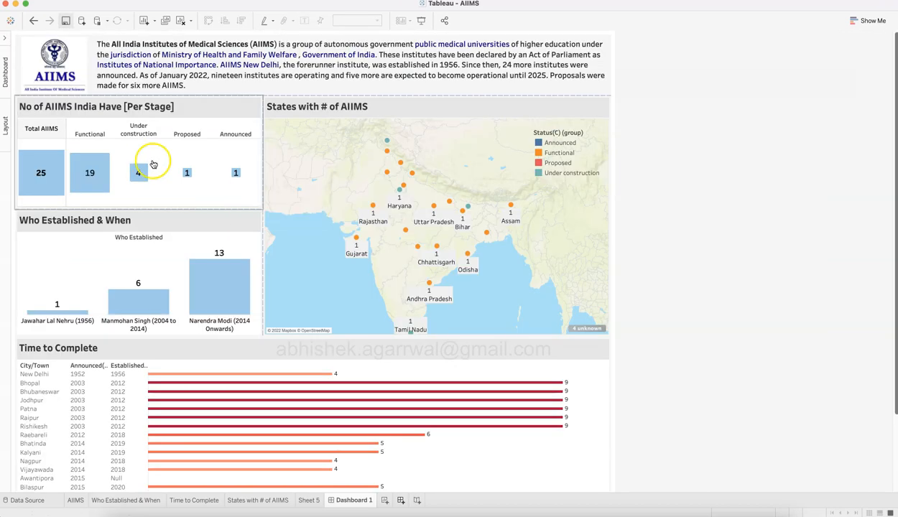
pyautogui.moveTo(253, 191)
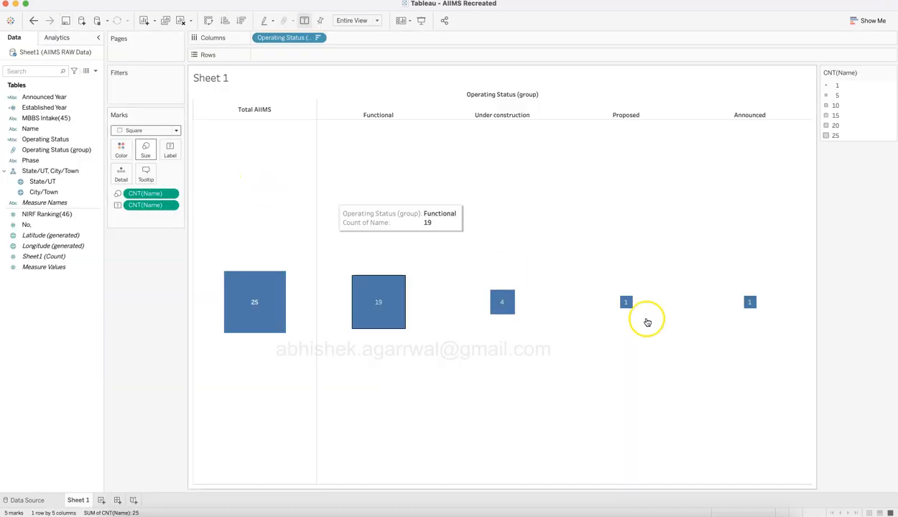
# Make the mark labels bold and set their font size to 10.
pyautogui.click(172, 152)
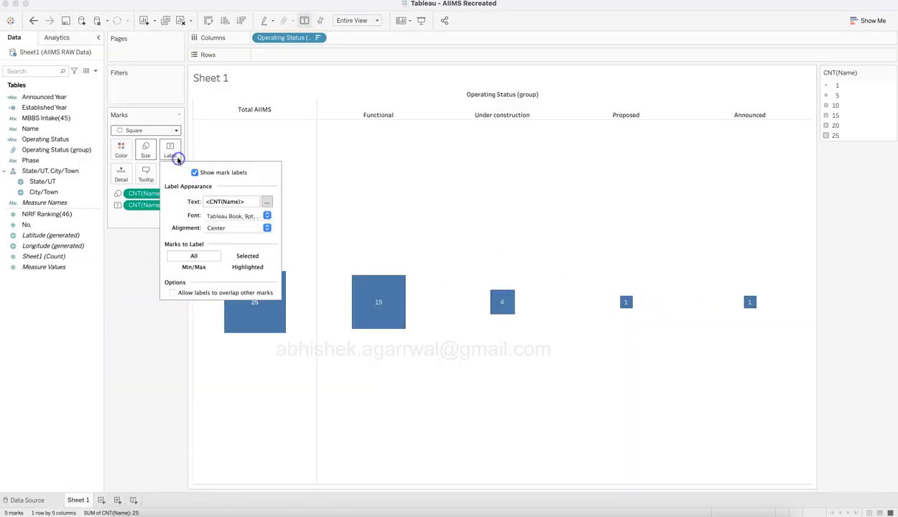
pyautogui.click(232, 216)
pyautogui.click(241, 247)
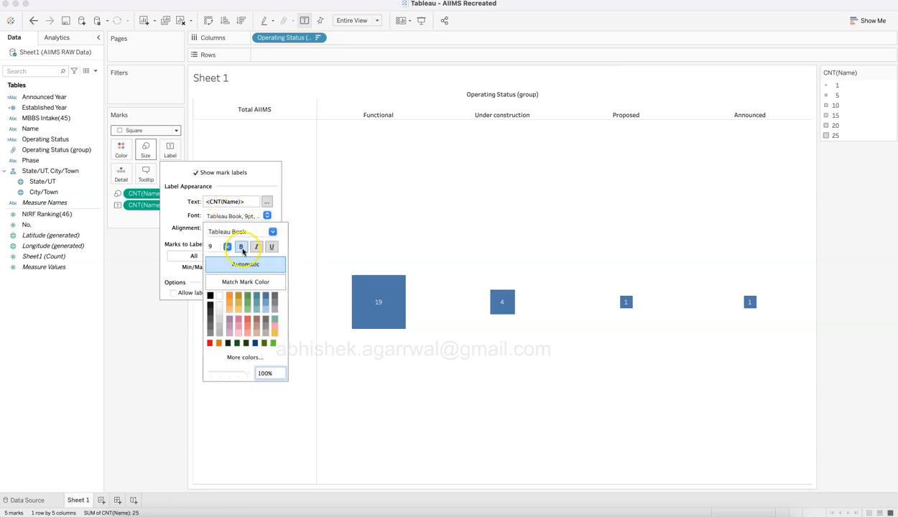
pyautogui.click(227, 247)
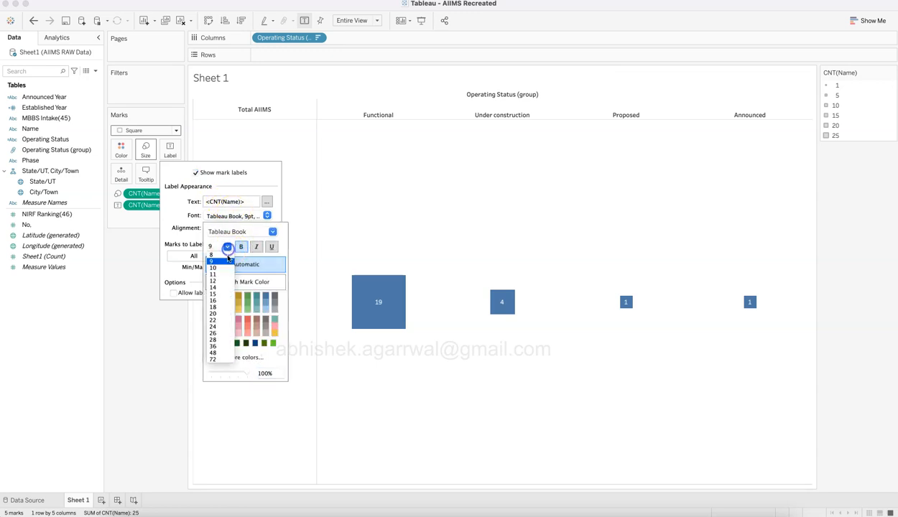
pyautogui.click(225, 270)
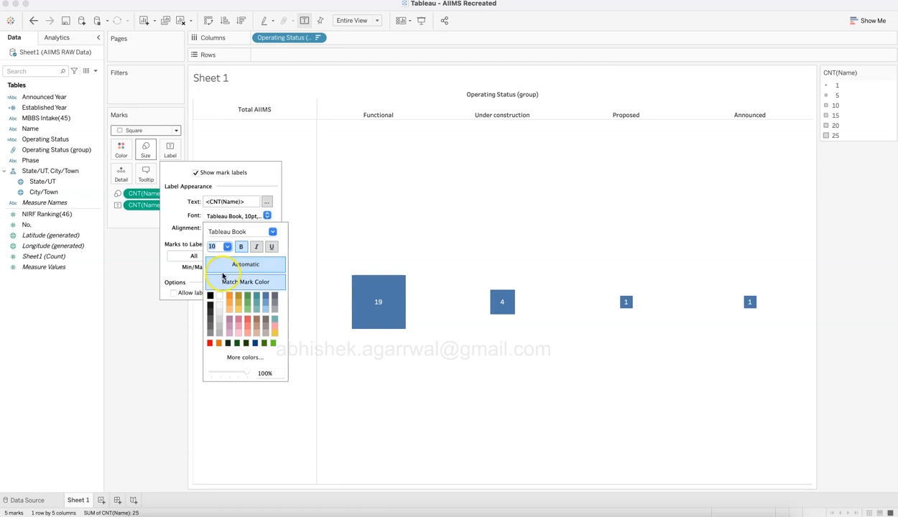
pyautogui.click(151, 395)
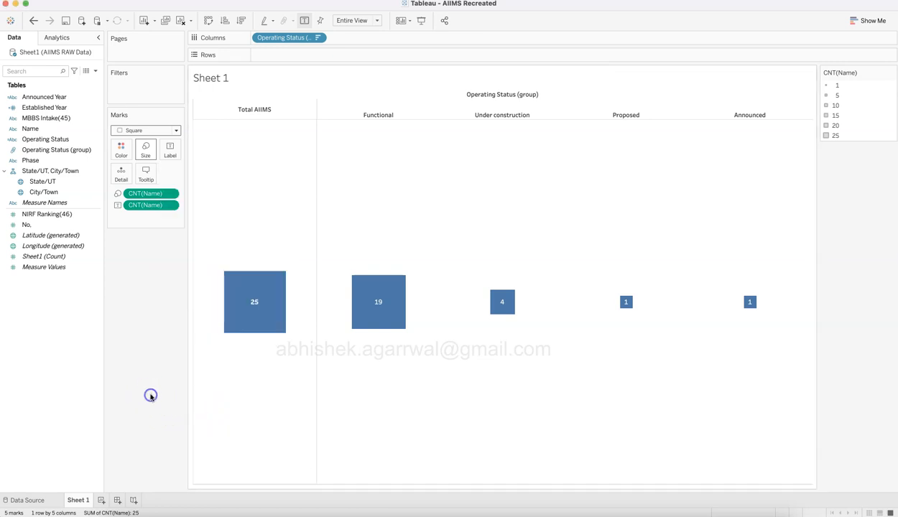
# Change the color of the square marks to light blue.
pyautogui.click(121, 149)
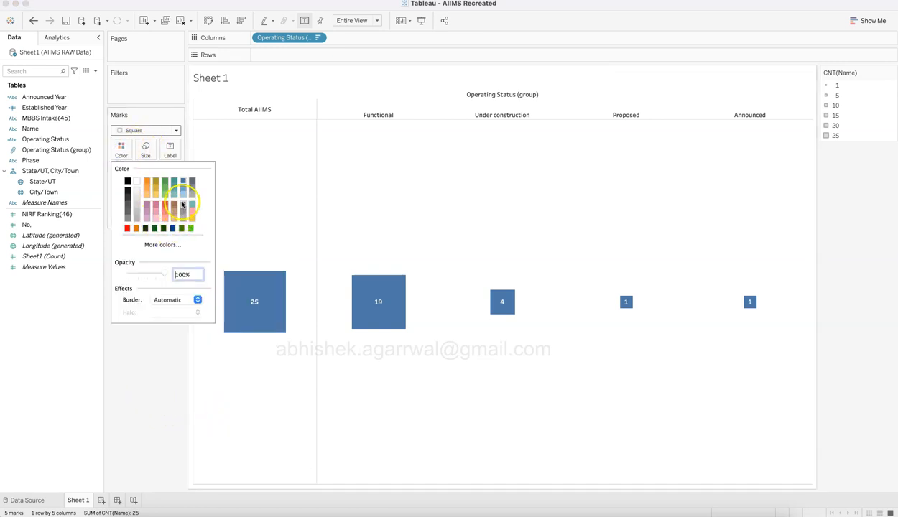
pyautogui.click(183, 195)
pyautogui.click(178, 347)
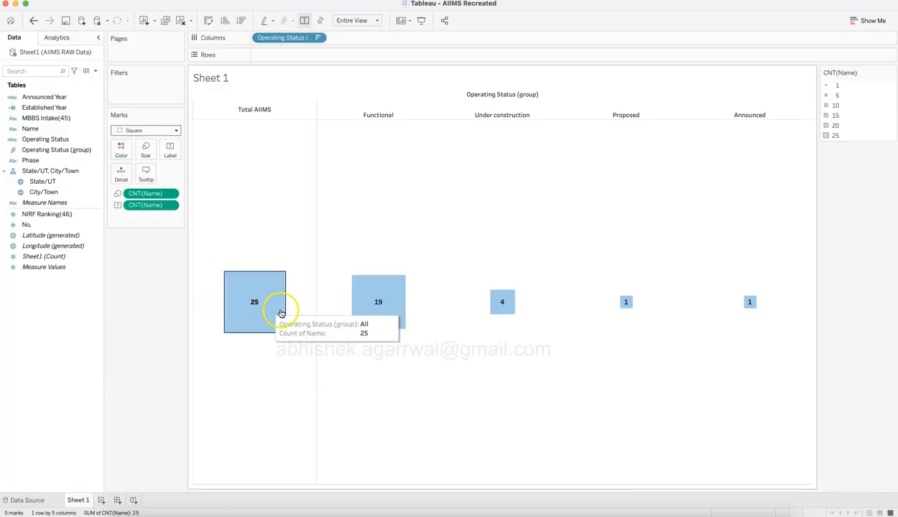
pyautogui.click(149, 370)
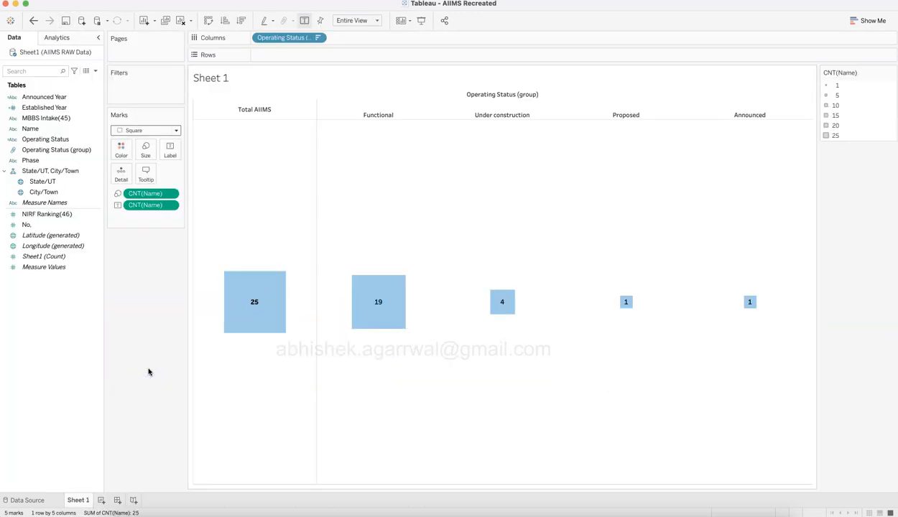
# Hide the field labels for columns, check the finished AIIMS dashboard's sheet names, and rename the sheet as "No of AIIMS".
pyautogui.rightClick(488, 98)
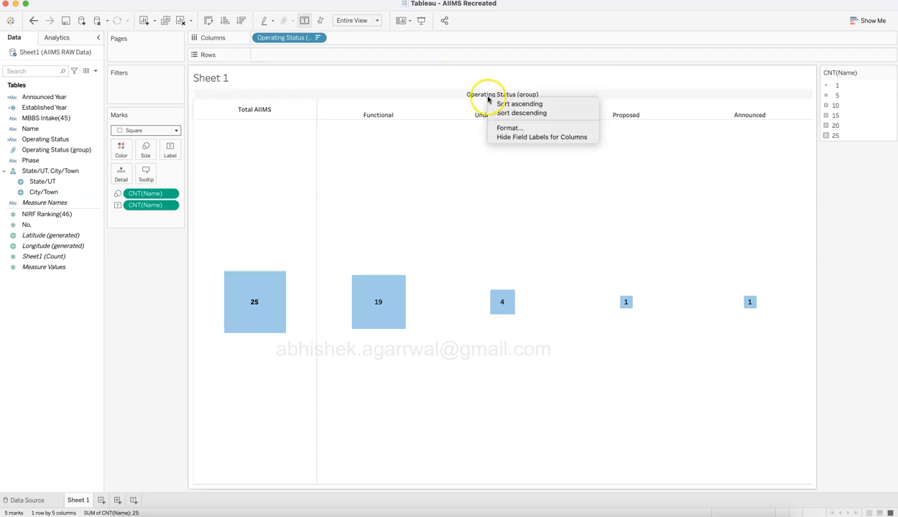
pyautogui.click(528, 137)
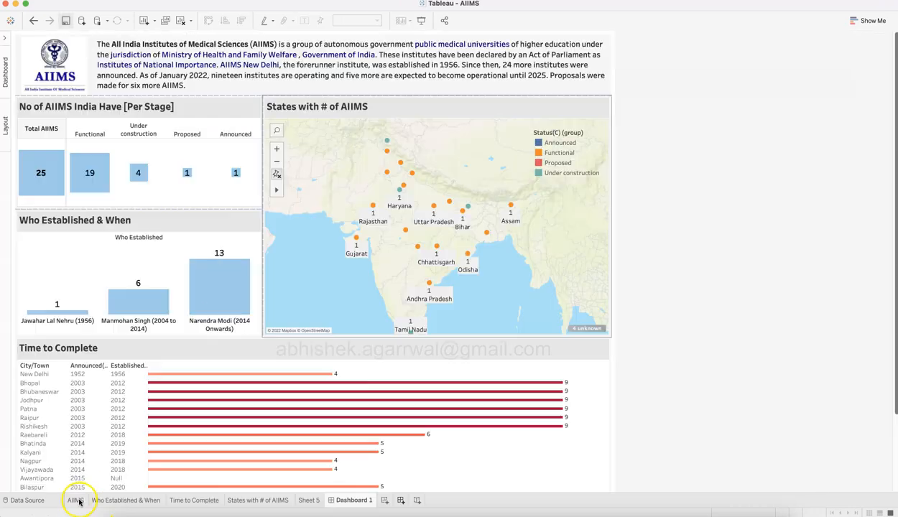
pyautogui.click(103, 115)
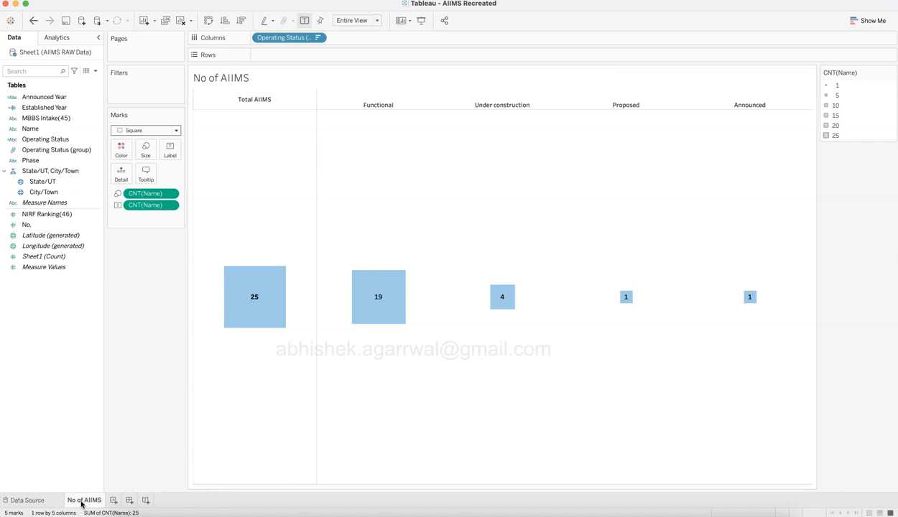
# Create a new worksheet and list Established Year on its rows.
pyautogui.click(114, 500)
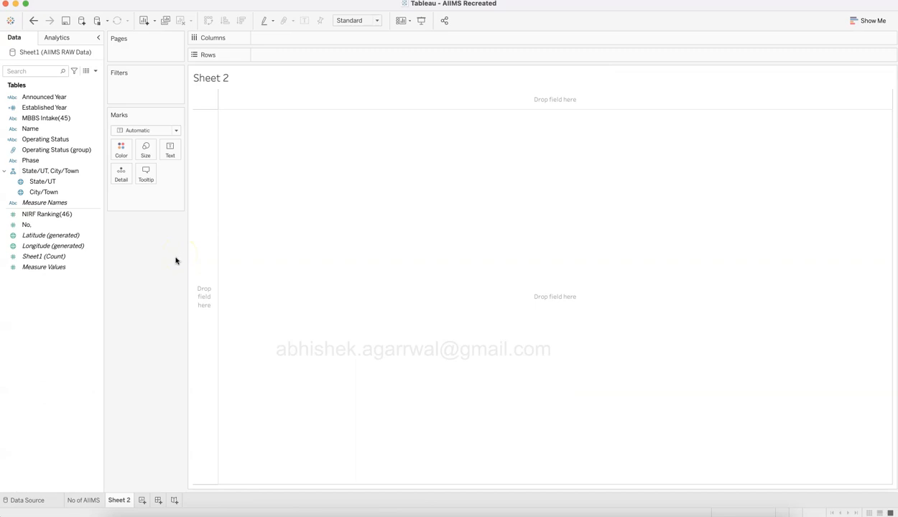
pyautogui.click(69, 109)
pyautogui.moveTo(70, 112); pyautogui.dragTo(293, 60)
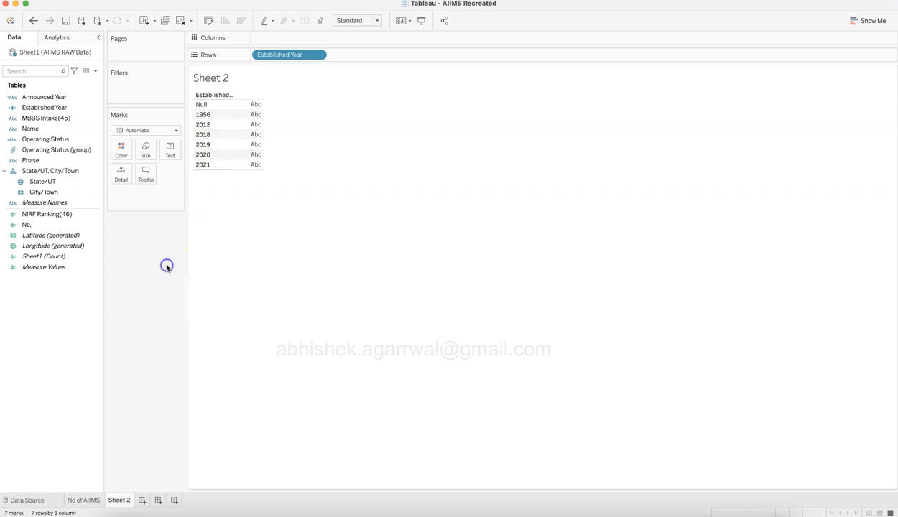
# Review the Who Established & When chart in the finished AIIMS dashboard, then examine the establishment years in Wikipedia's AIIMSs and locations table in the browser.
pyautogui.press('super+Tab')
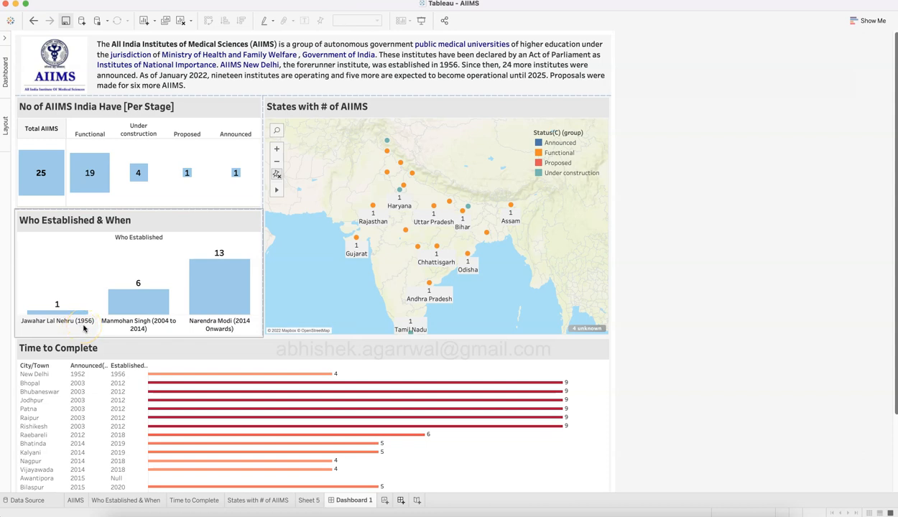
pyautogui.press('super+Tab')
pyautogui.press('super+Tab')
pyautogui.press('super+Tab')
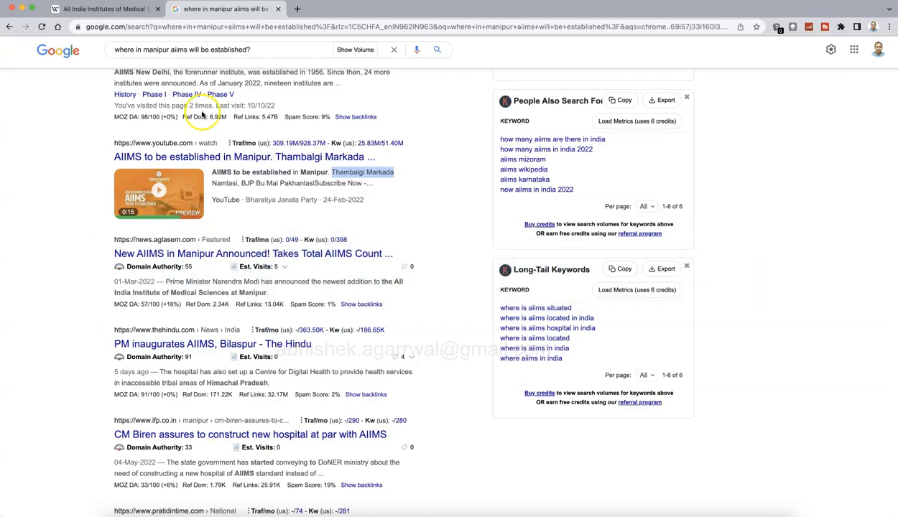
pyautogui.click(129, 11)
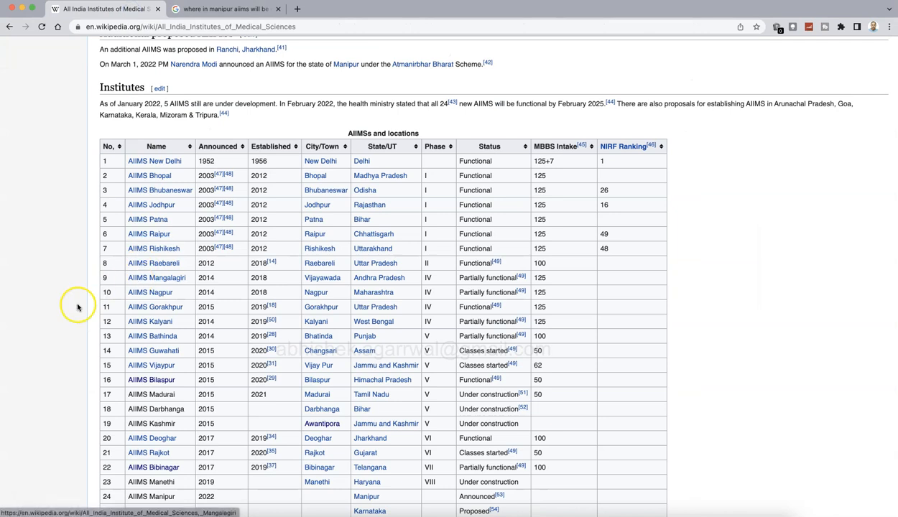
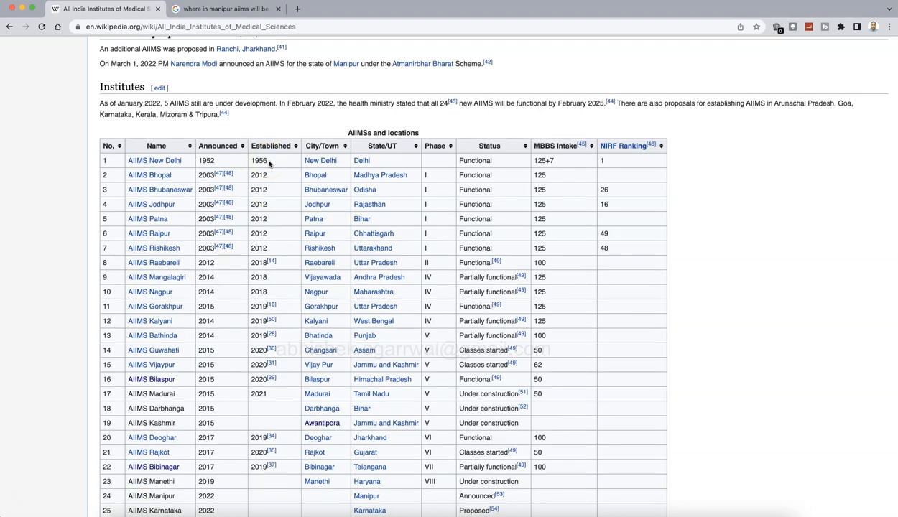
pyautogui.scroll(-15, 268, 165)
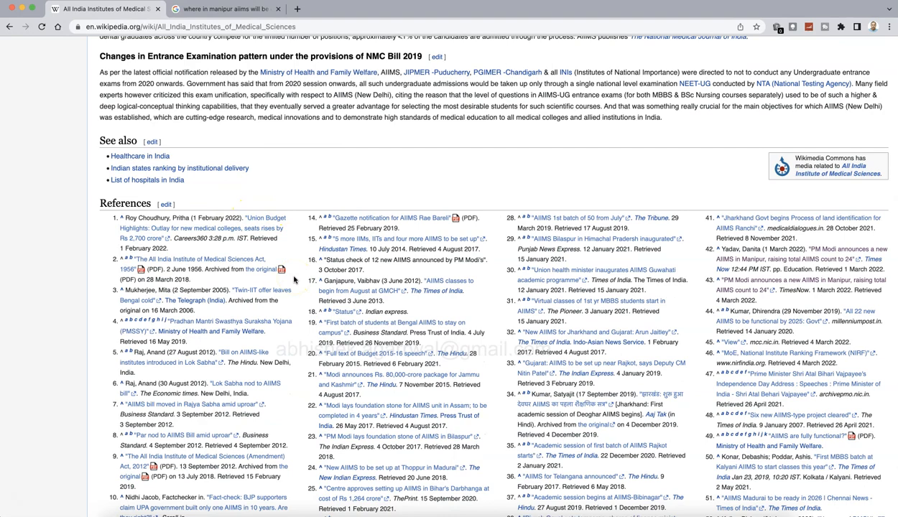
pyautogui.scroll(10, 294, 280)
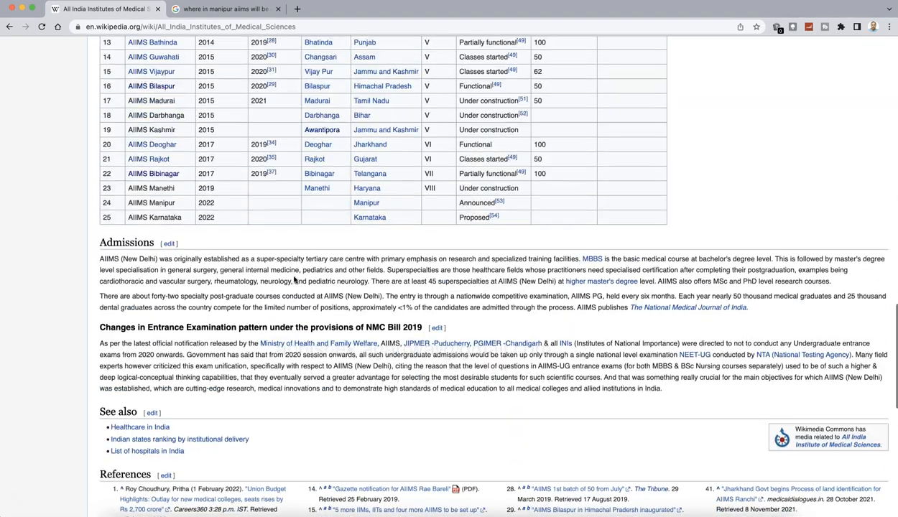
pyautogui.scroll(2, 294, 279)
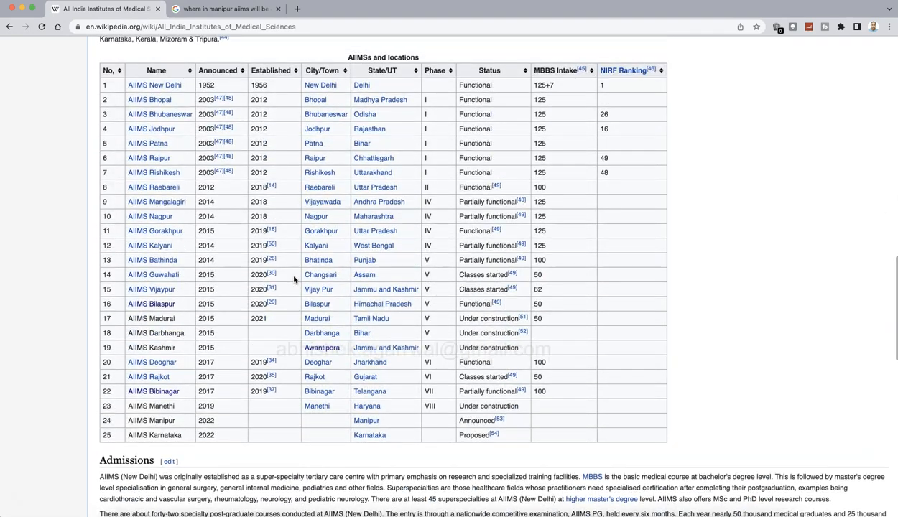
# Check the establishment years against the Wikipedia table, then create a group from Established Year with 1956 named "Jawahar Lal Nehru (1956)".
pyautogui.scroll(1, 294, 280)
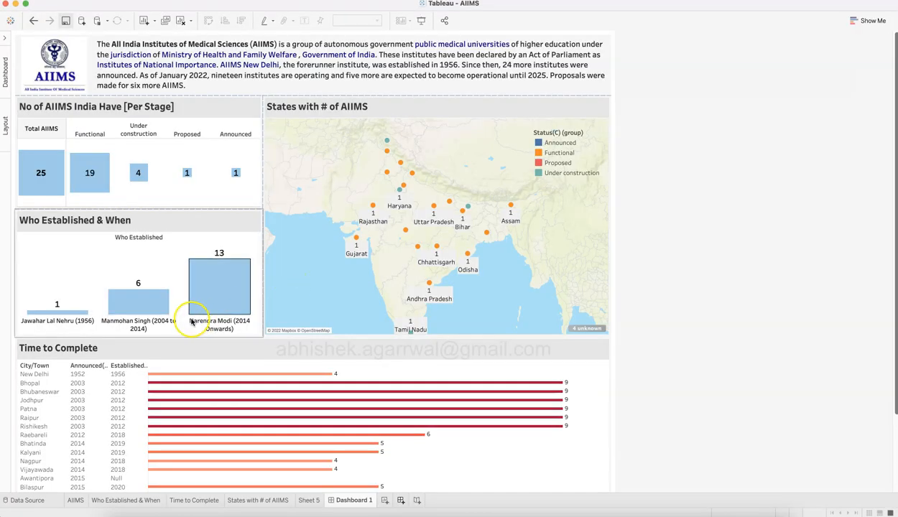
pyautogui.press('super+Tab')
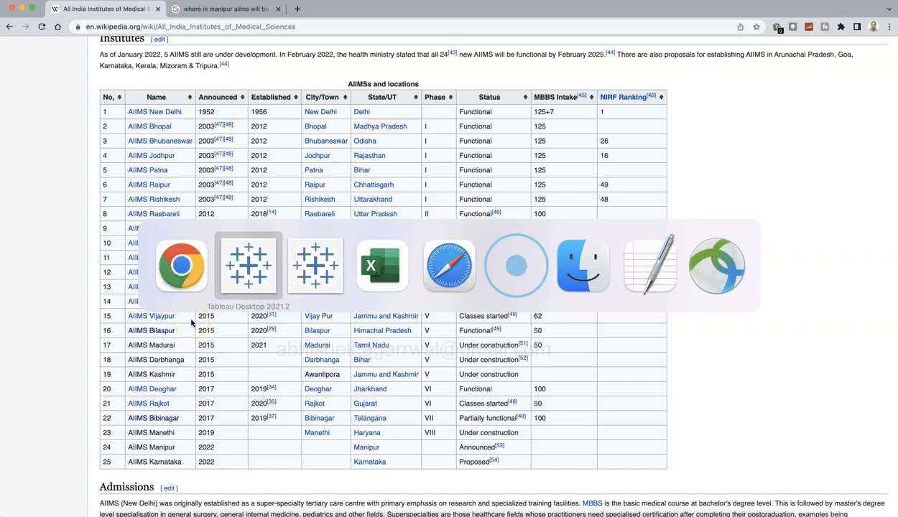
pyautogui.press('super+Tab')
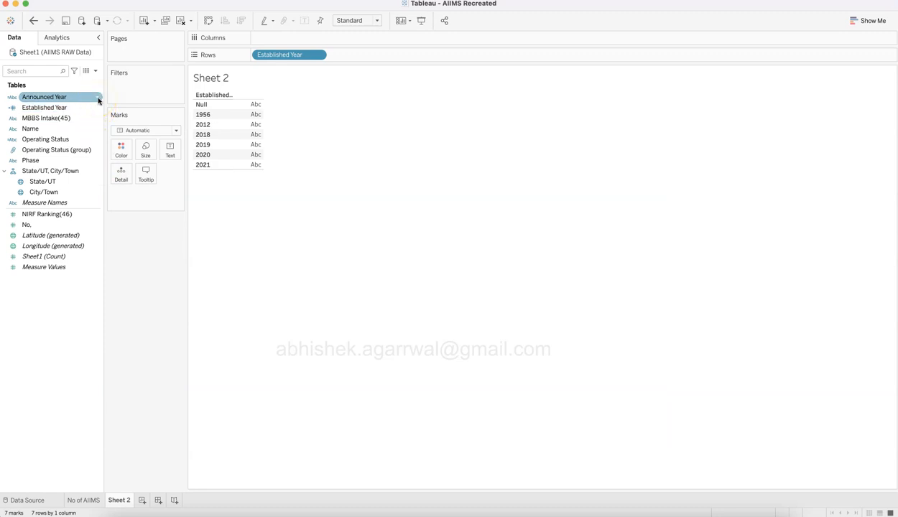
pyautogui.press('super+Tab')
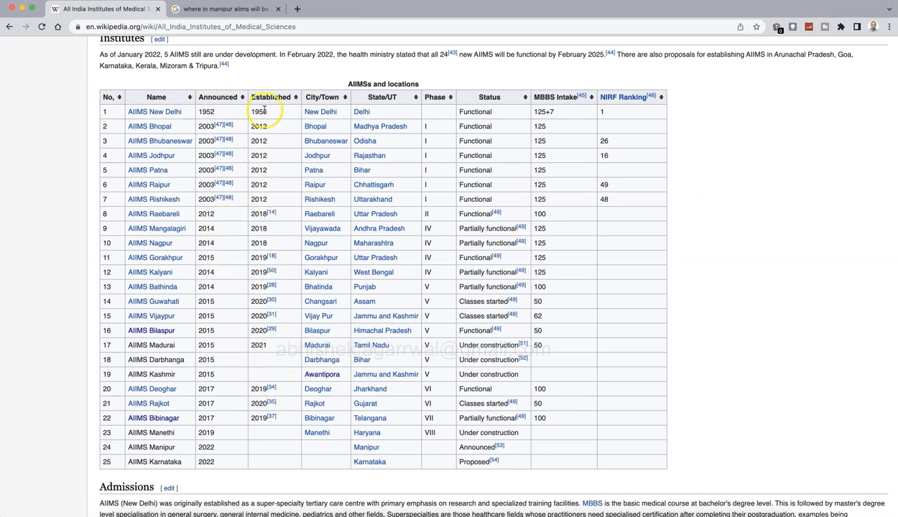
pyautogui.press('super+Tab')
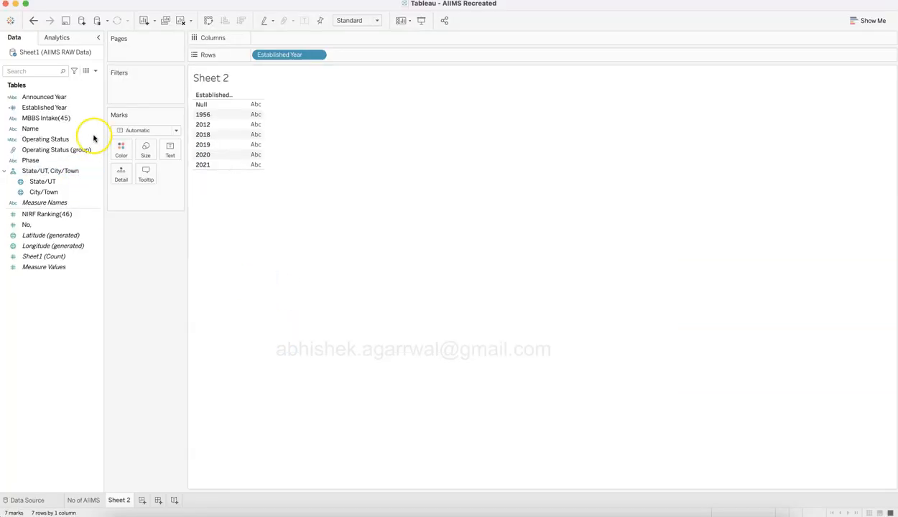
pyautogui.click(97, 110)
pyautogui.rightClick(97, 110)
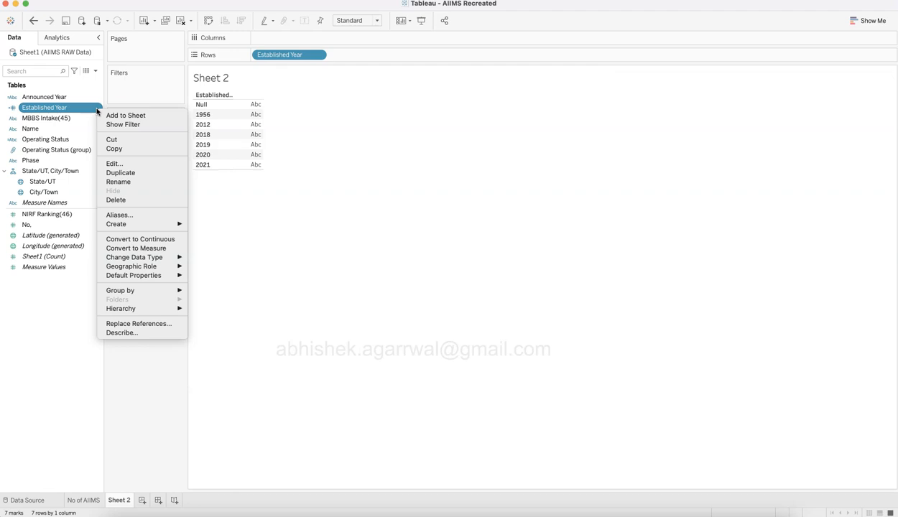
pyautogui.moveTo(142, 228)
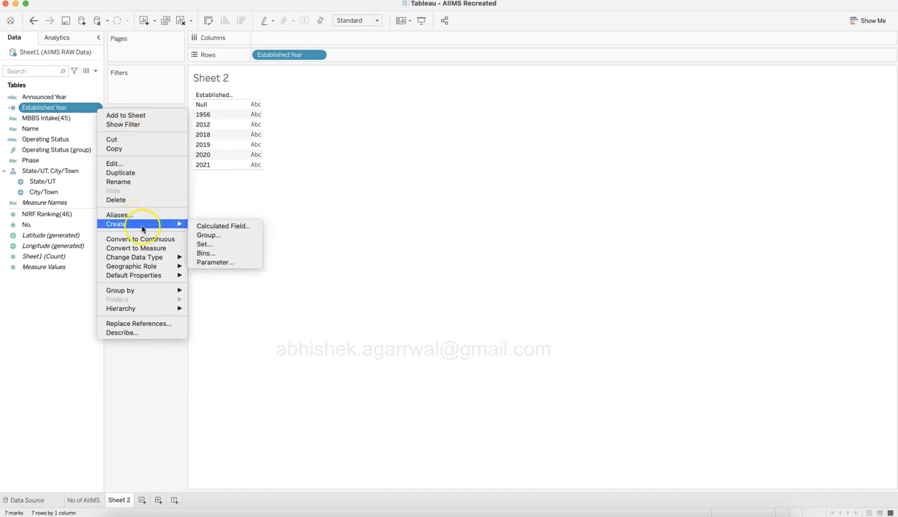
pyautogui.click(208, 235)
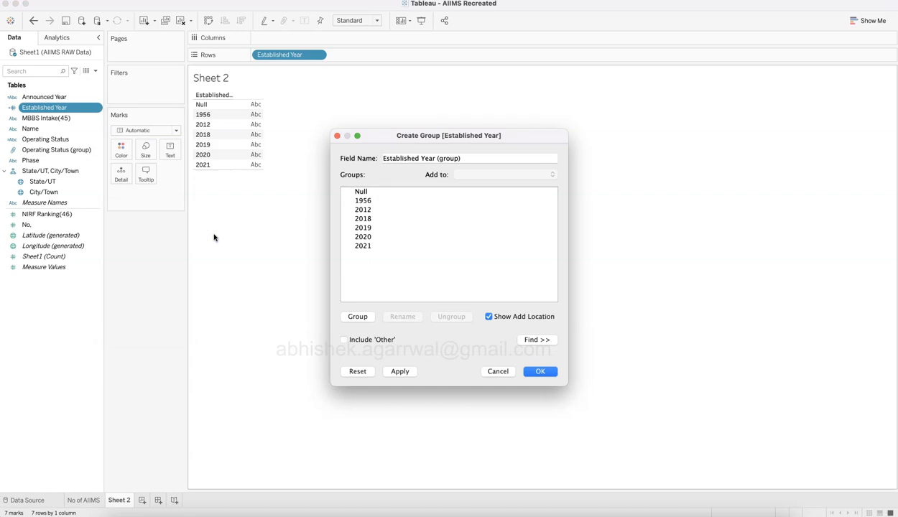
pyautogui.click(362, 200)
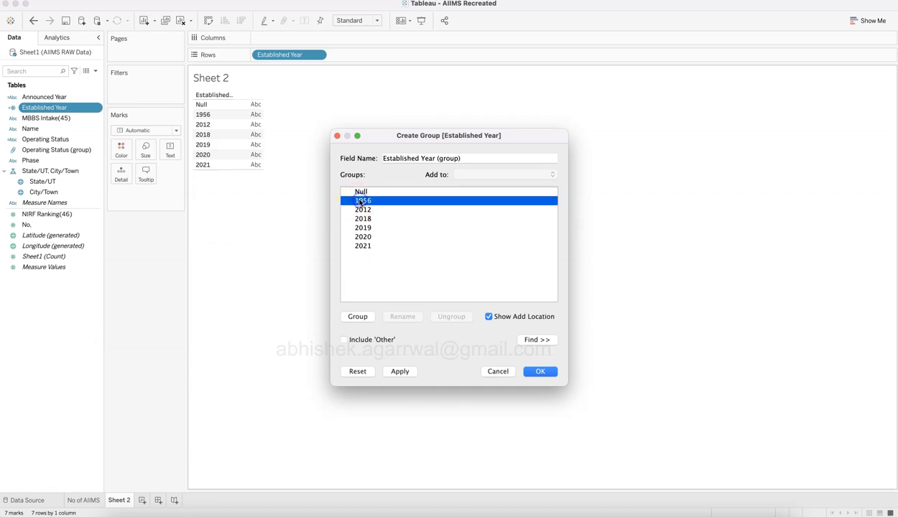
pyautogui.click(358, 317)
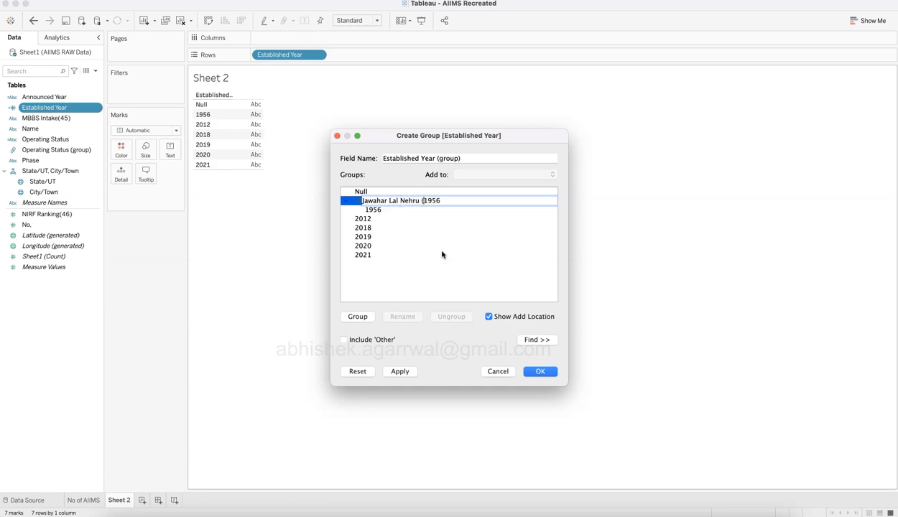
# Put the year 2012 into its own group named "Dr. Manmohan Singh".
pyautogui.click(395, 220)
pyautogui.rightClick(394, 220)
pyautogui.click(361, 317)
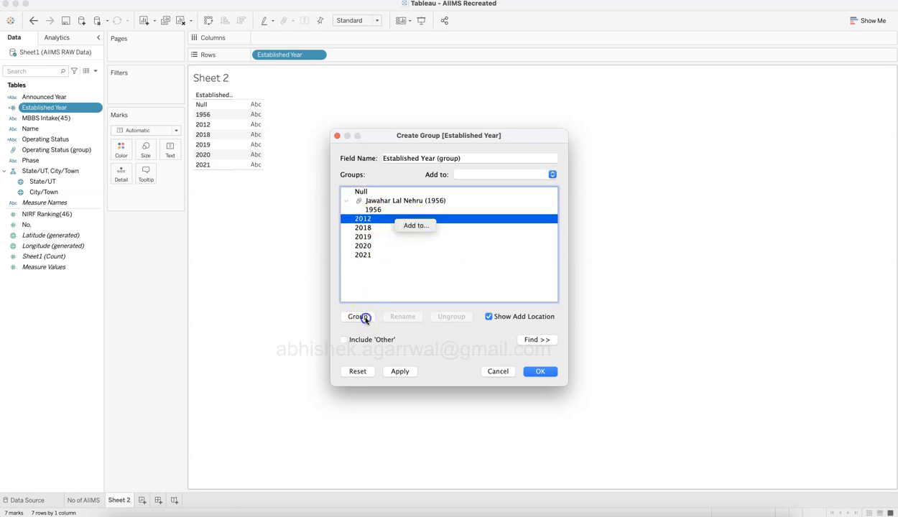
pyautogui.click(360, 317)
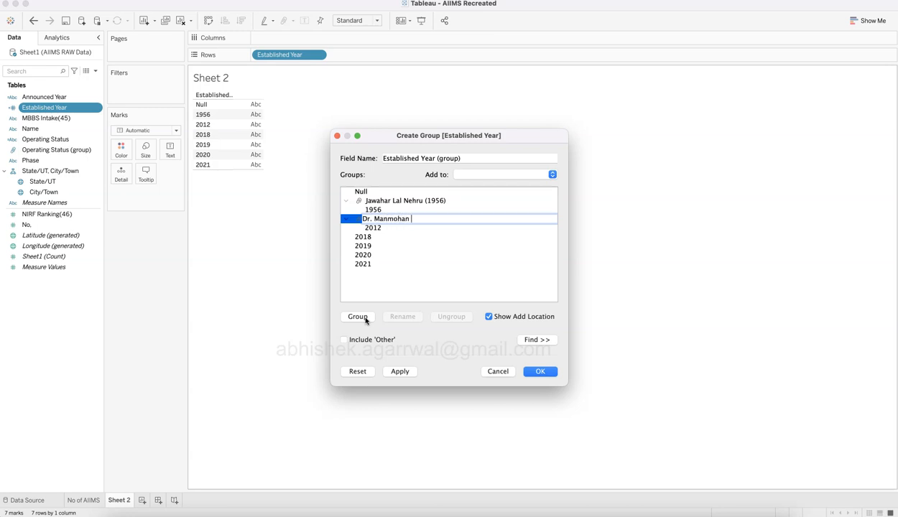
pyautogui.press('Return')
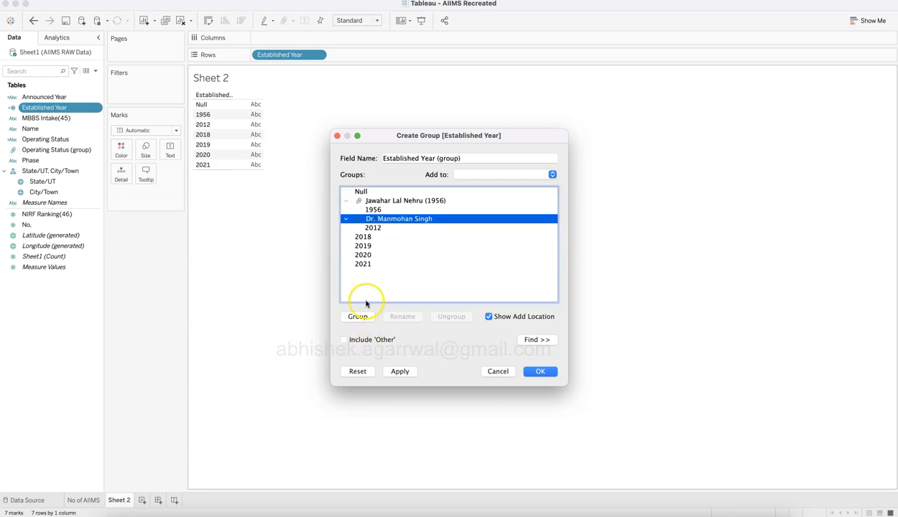
# Group the years 2018 to 2021 together, try to name the group "Narendra Modi (2014 Onwards", and save the new group field.
pyautogui.click(347, 219)
pyautogui.click(354, 228)
pyautogui.hotkey('shift', 'Down')
pyautogui.hotkey('shift', 'Down')
pyautogui.hotkey('shift', 'Down')
pyautogui.click(359, 316)
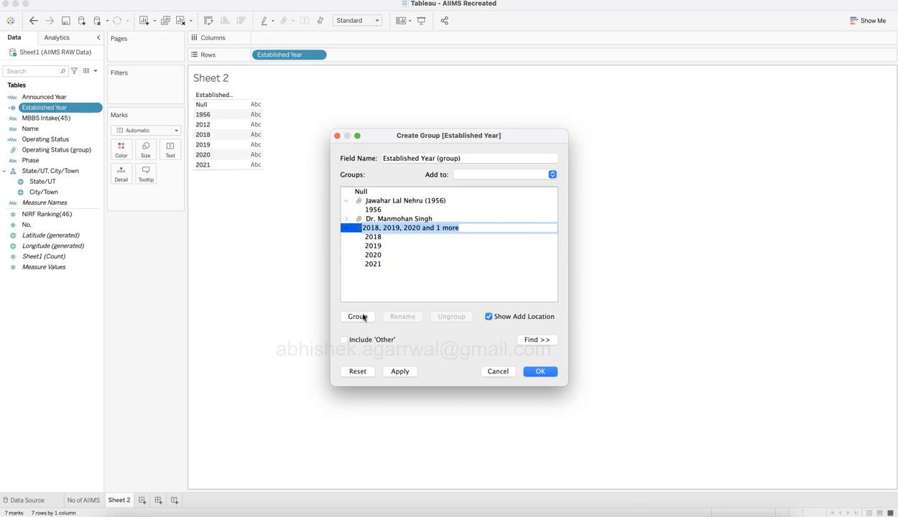
pyautogui.write('Narendra Modi (2014 Onwards')
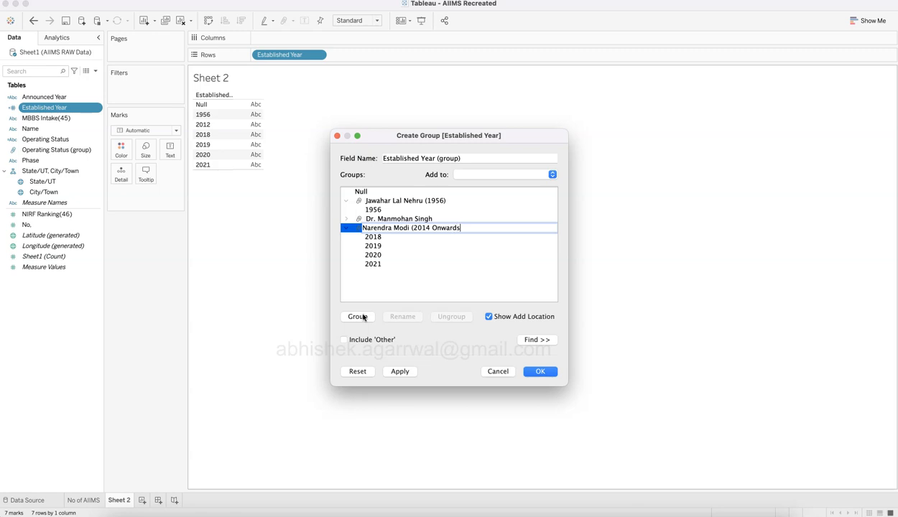
pyautogui.click(538, 372)
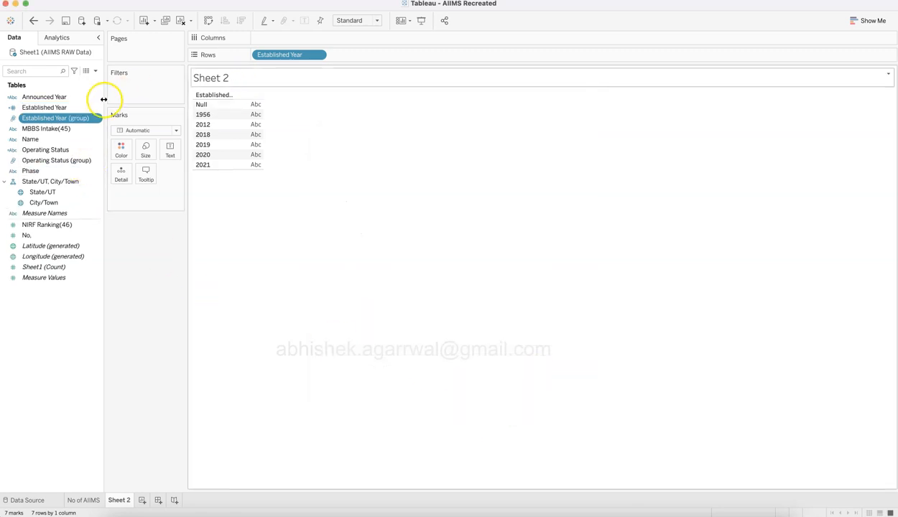
# Place Established Year (group) on the sheet's columns and remove Established Year from the rows.
pyautogui.moveTo(66, 119); pyautogui.dragTo(385, 57)
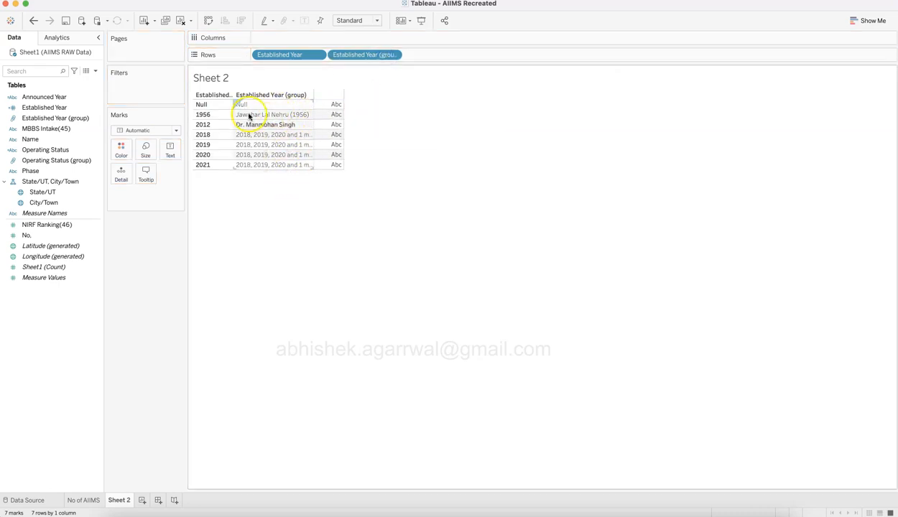
pyautogui.moveTo(297, 54); pyautogui.dragTo(160, 266)
pyautogui.moveTo(280, 54); pyautogui.dragTo(291, 39)
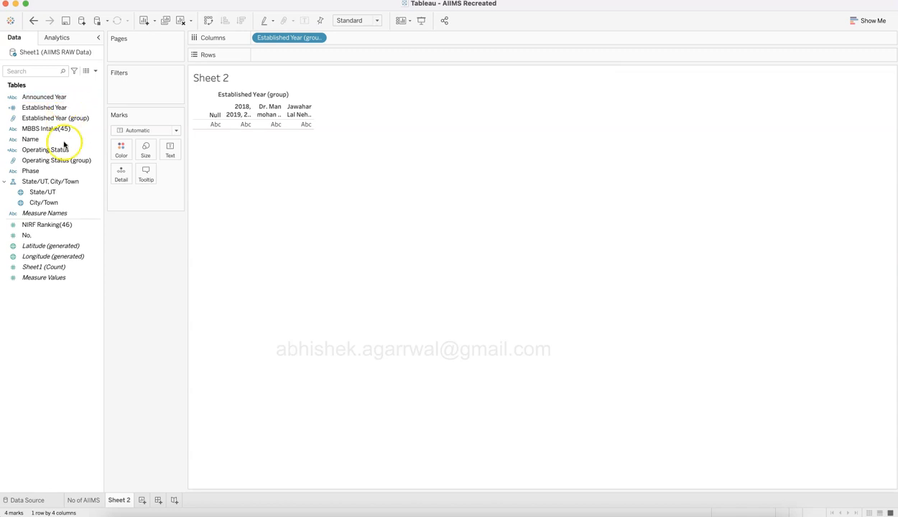
# Show the count of Name as text for each Established Year group.
pyautogui.moveTo(61, 139); pyautogui.dragTo(171, 150)
pyautogui.click(171, 193)
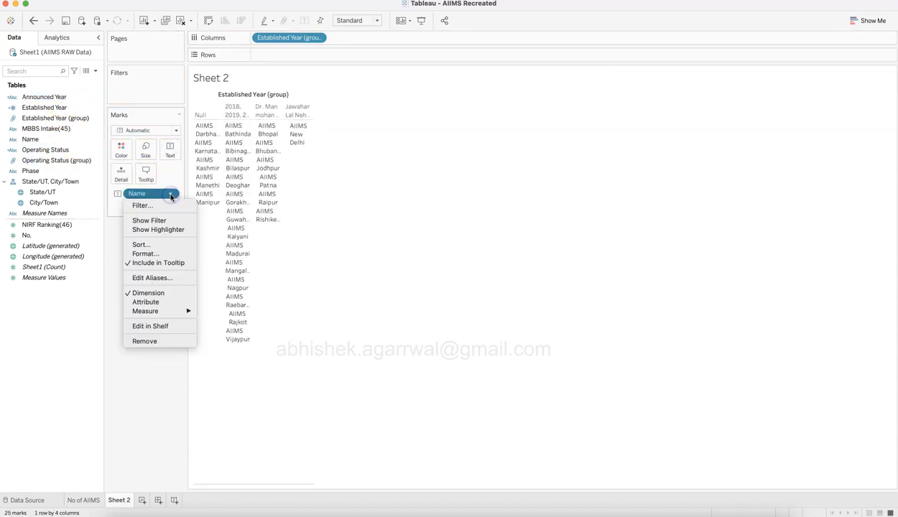
pyautogui.moveTo(176, 311)
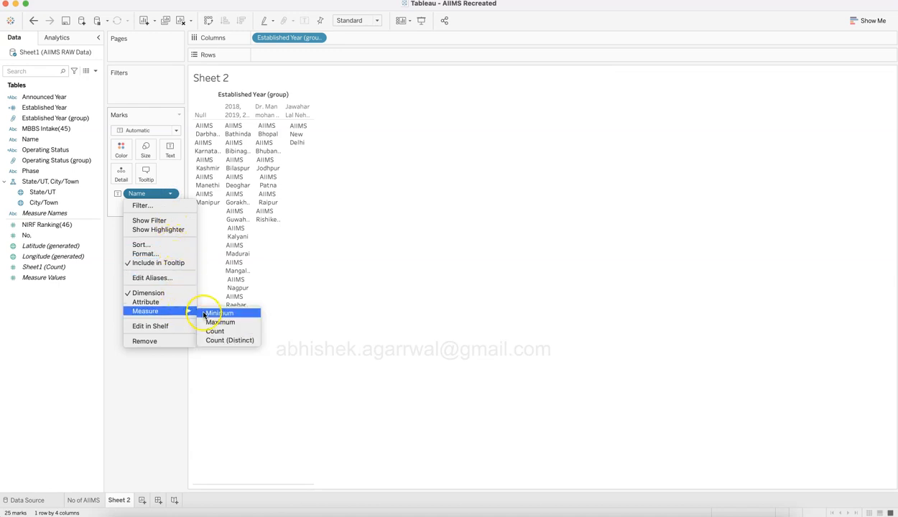
pyautogui.click(217, 332)
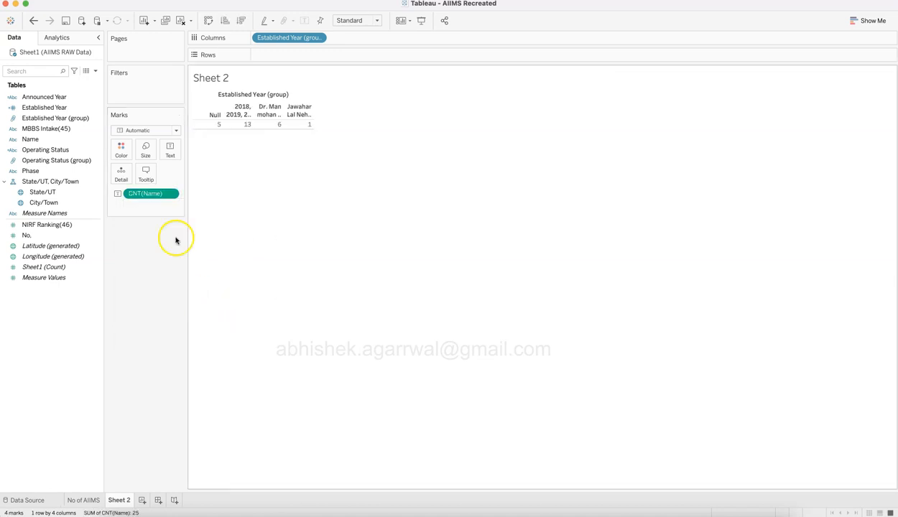
# Change the marks to bars and plot the count of Name on the rows.
pyautogui.click(158, 130)
pyautogui.click(153, 150)
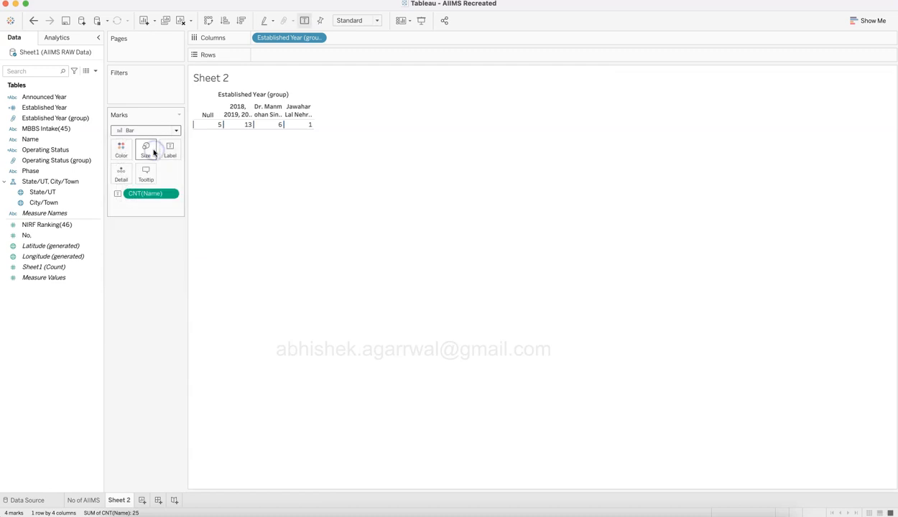
pyautogui.moveTo(146, 193); pyautogui.dragTo(296, 53)
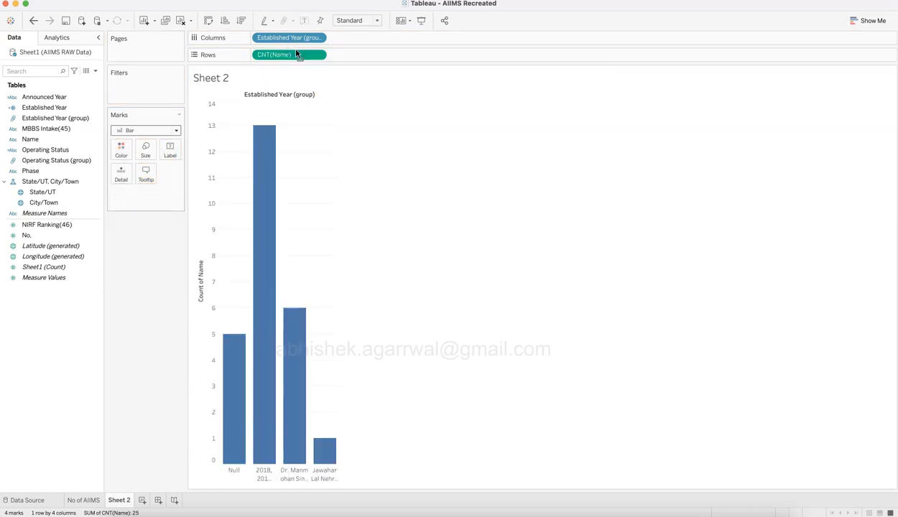
# Sort the bars in descending order by count and fit the chart to Entire View.
pyautogui.click(242, 20)
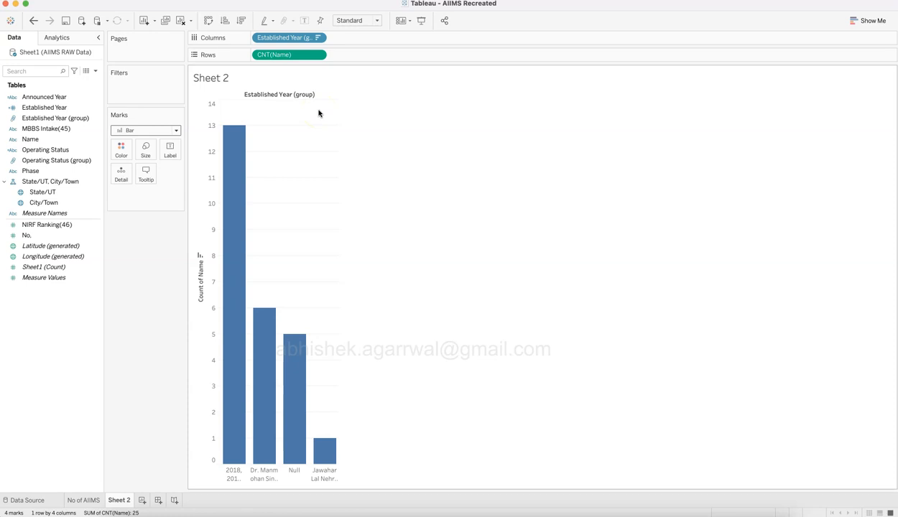
pyautogui.click(373, 20)
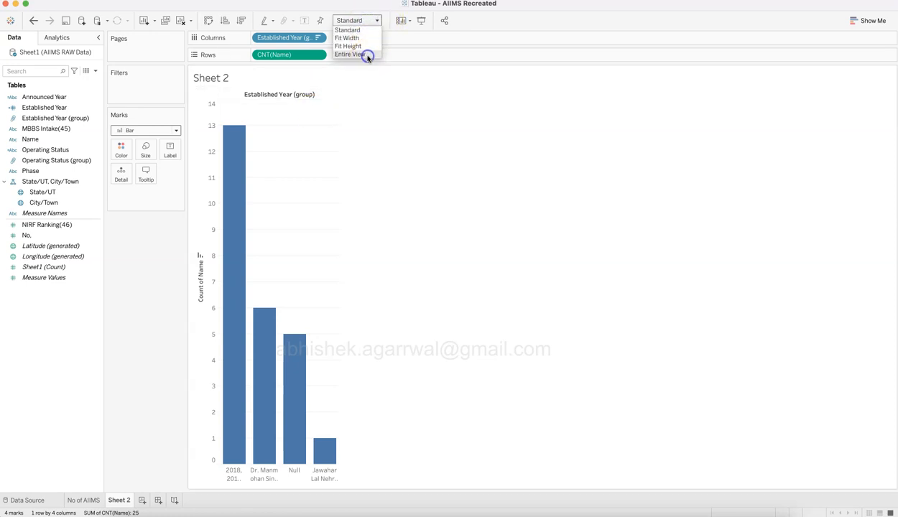
pyautogui.click(350, 55)
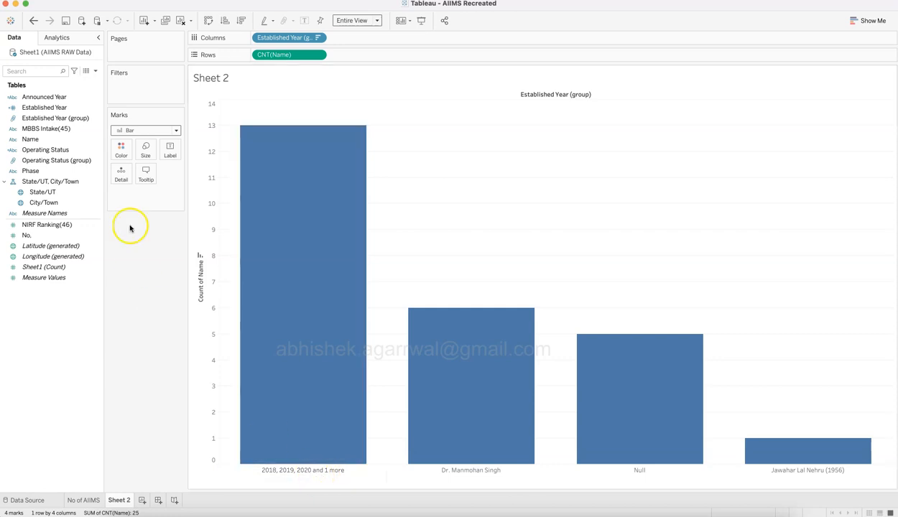
# Edit Established Year (group) and rename the "2018, 2019, 2020 and 1 more" group as "Narendra Modi (2014 Onwards)".
pyautogui.click(97, 118)
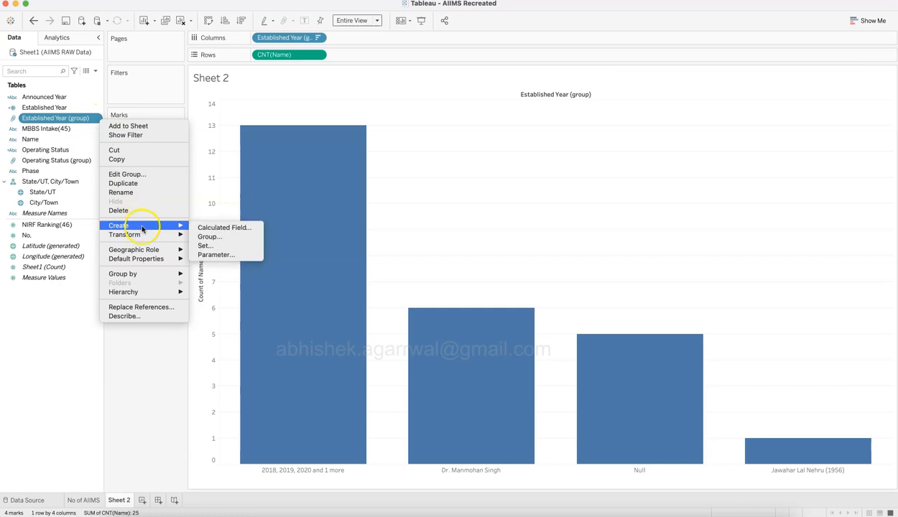
pyautogui.click(140, 173)
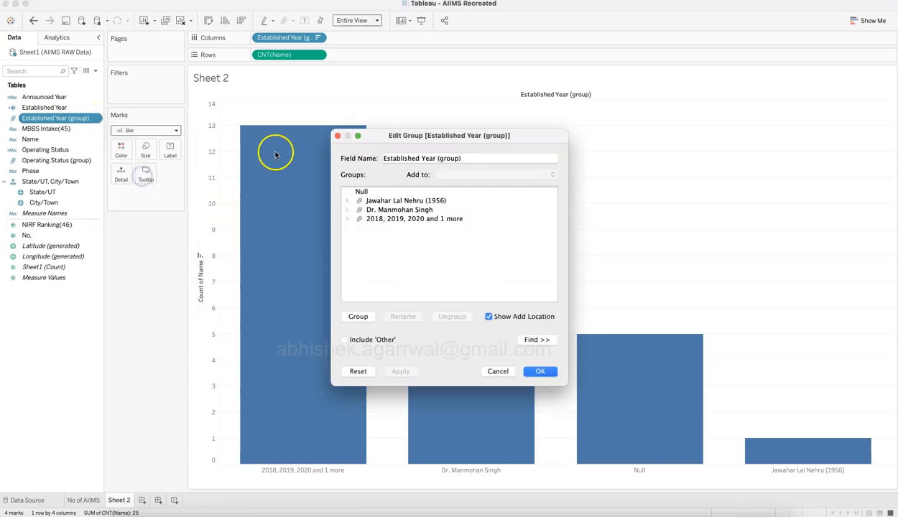
pyautogui.click(431, 222)
pyautogui.click(411, 316)
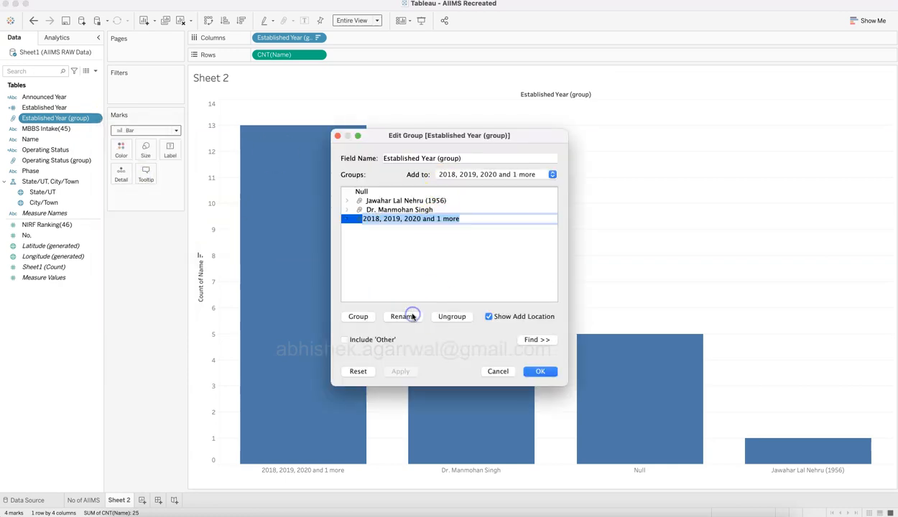
pyautogui.press('Left')
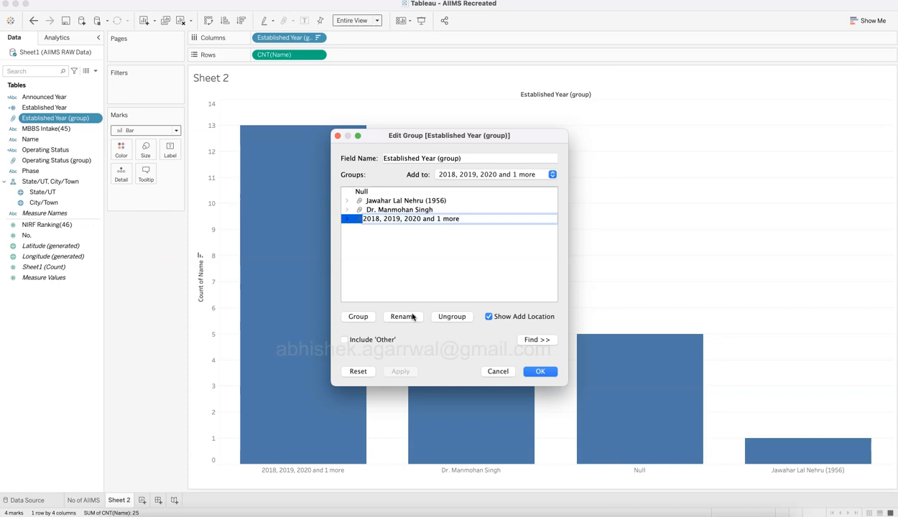
pyautogui.press('super+a')
pyautogui.write('Naren')
pyautogui.write('dra Modi (2014 Onwards')
pyautogui.press('Return')
pyautogui.click(403, 316)
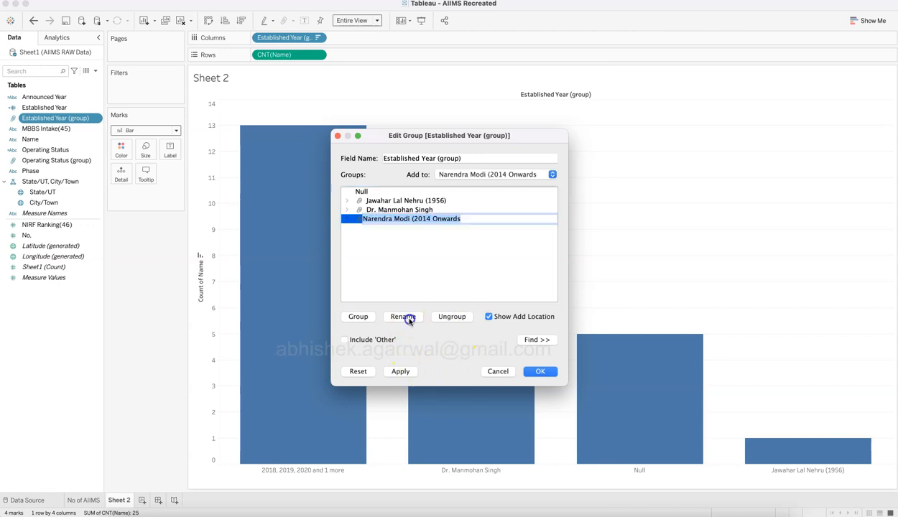
pyautogui.click(474, 219)
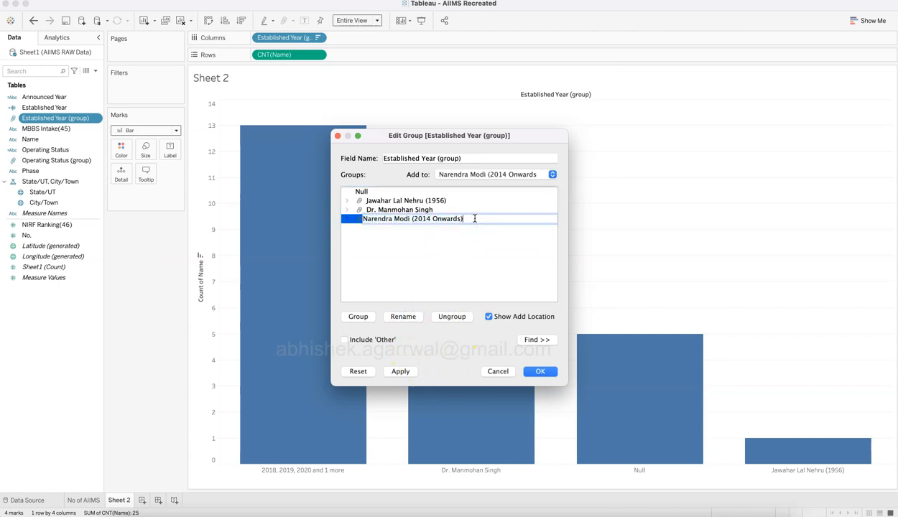
pyautogui.click(474, 259)
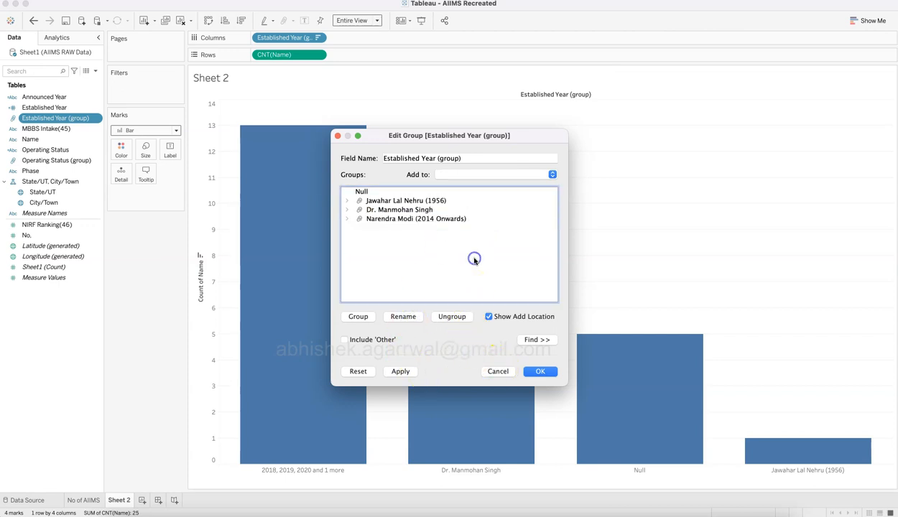
pyautogui.click(541, 371)
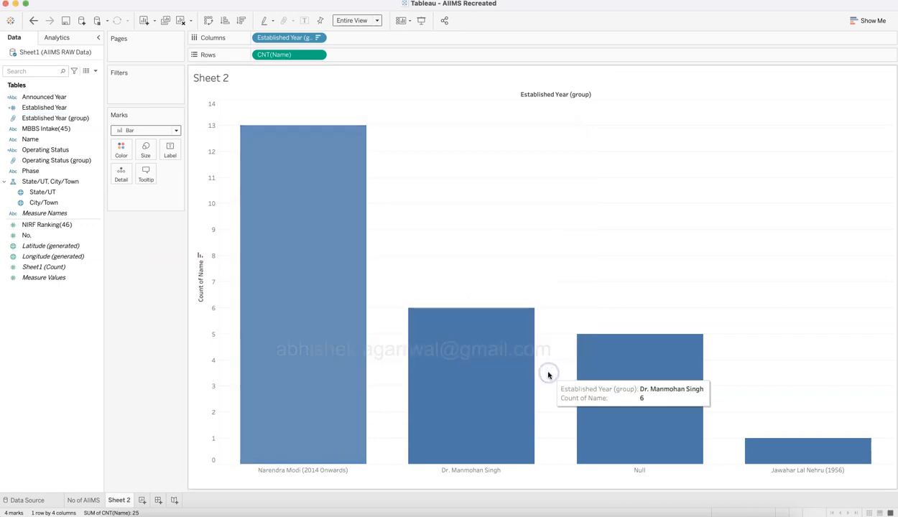
# Show mark labels on the bars and hide the Count of Name axis header.
pyautogui.click(364, 24)
pyautogui.click(361, 24)
pyautogui.click(171, 151)
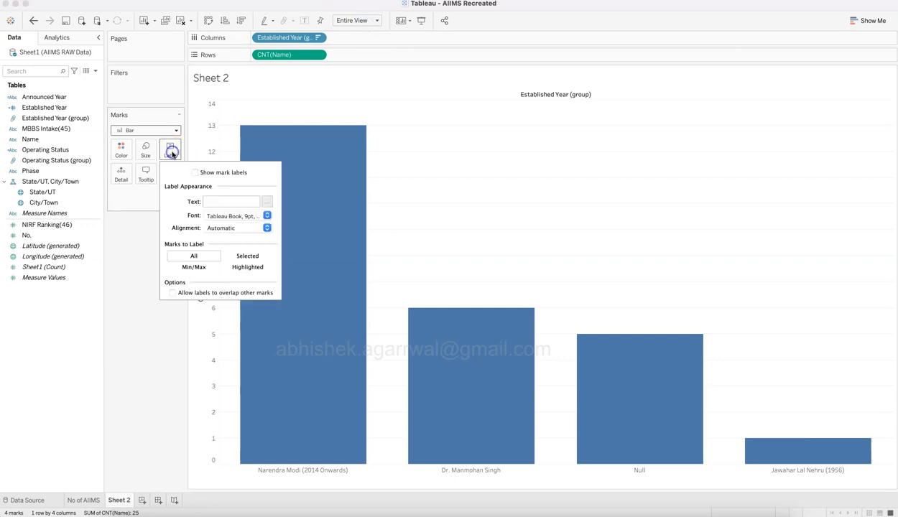
pyautogui.click(195, 173)
pyautogui.click(170, 379)
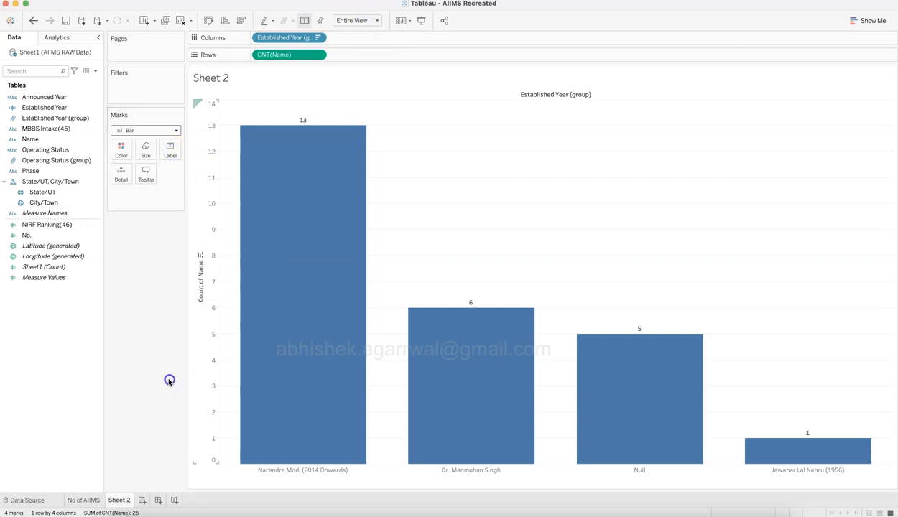
pyautogui.rightClick(211, 319)
pyautogui.click(237, 375)
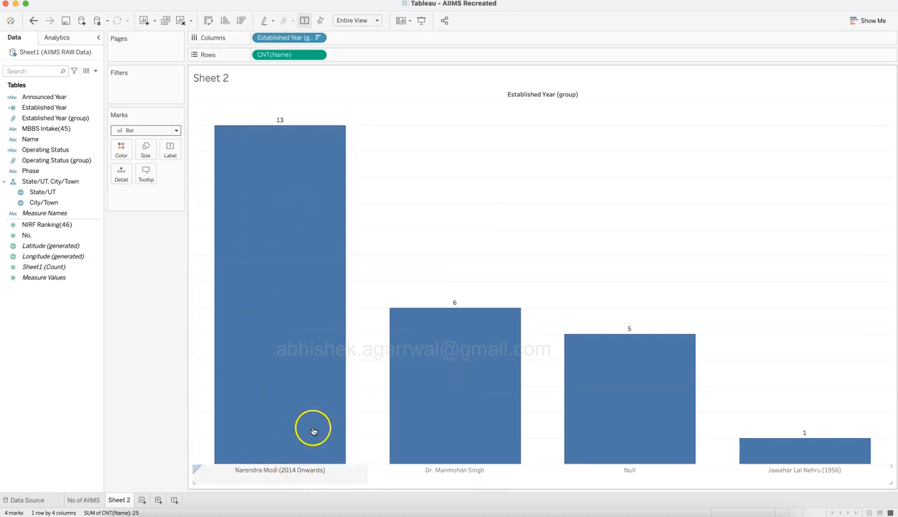
# Recolor the bars of the Established Year (group) chart light blue.
pyautogui.click(122, 152)
pyautogui.click(184, 194)
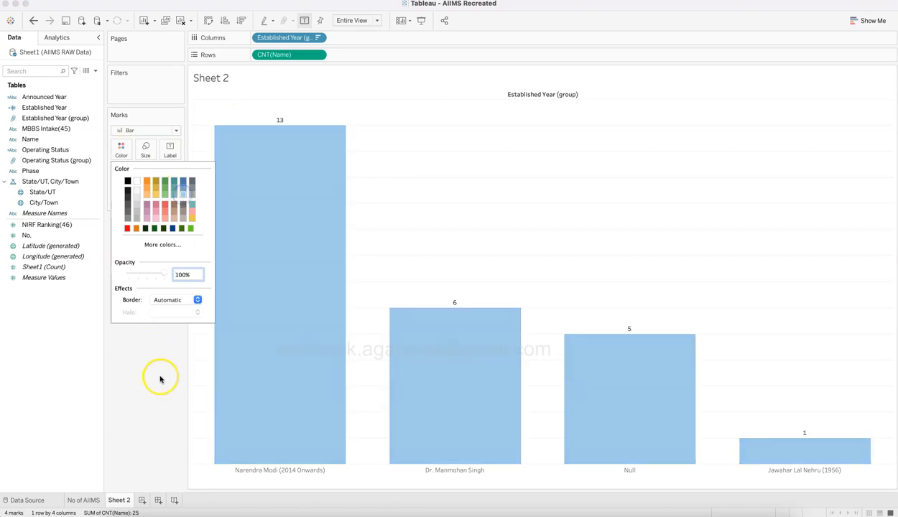
pyautogui.click(159, 392)
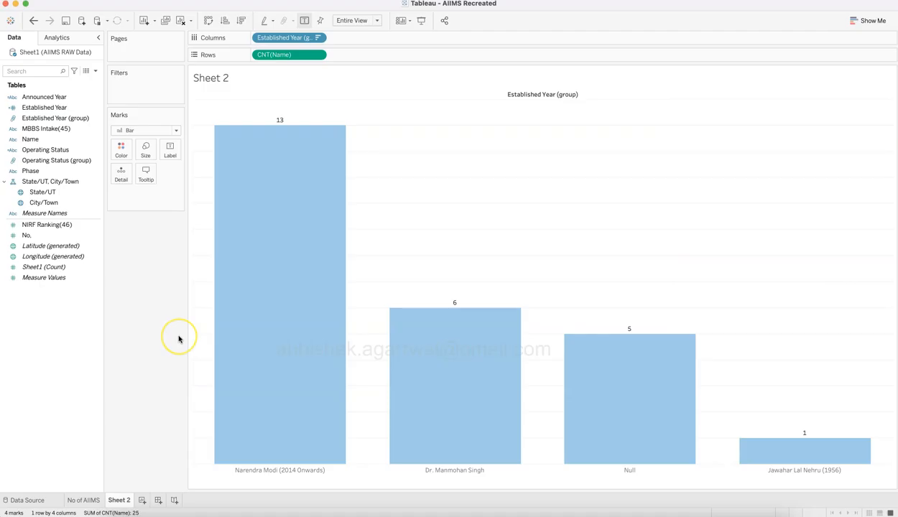
# Format the bar labels as bold with a font size of 12.
pyautogui.press('super+Tab')
pyautogui.press('super+Tab')
pyautogui.moveTo(154, 305)
pyautogui.press('super+grave')
pyautogui.click(171, 151)
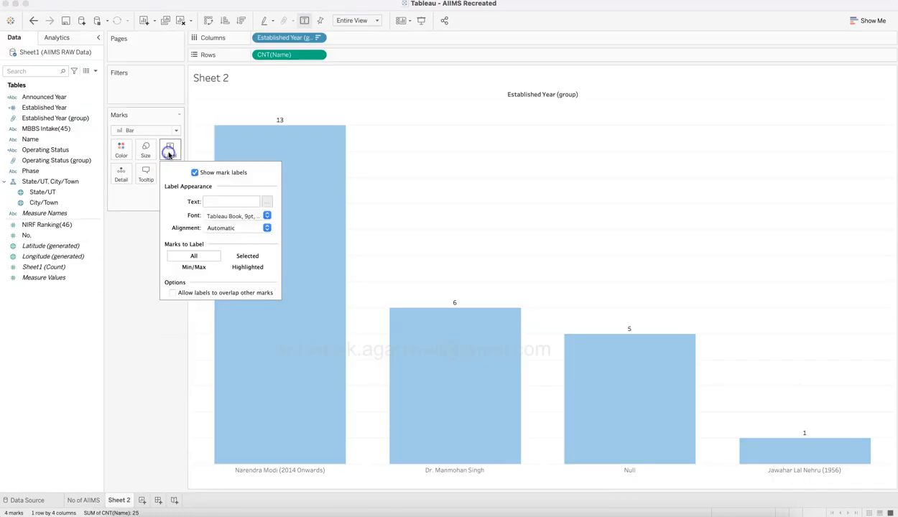
pyautogui.click(233, 215)
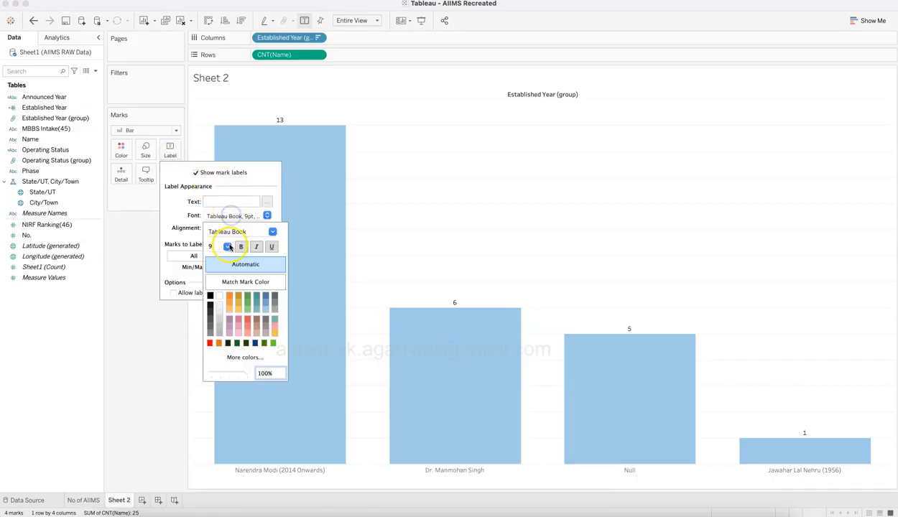
pyautogui.click(243, 247)
pyautogui.click(227, 246)
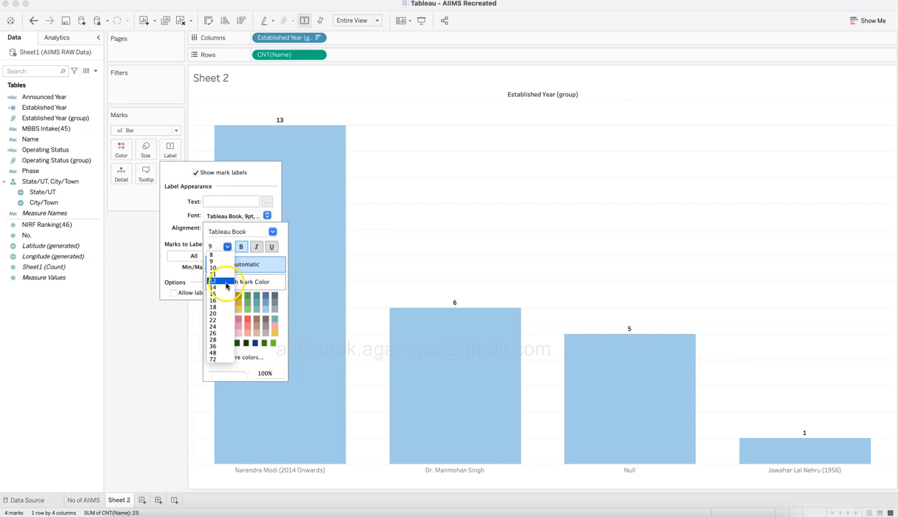
pyautogui.click(216, 276)
pyautogui.click(226, 284)
pyautogui.click(150, 378)
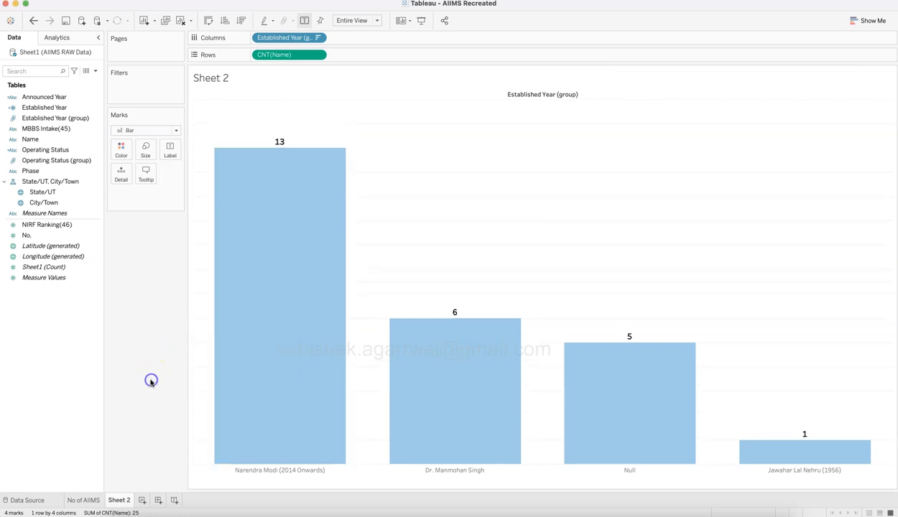
# Check the original AIIMS dashboard, and in Sheet 2 set the sheet's zero lines and the rows' grid lines to None.
pyautogui.press('super+grave')
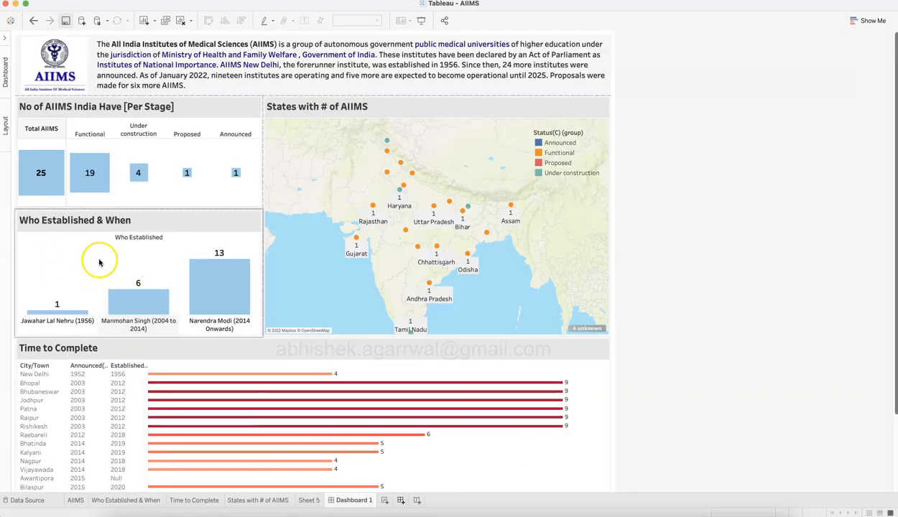
pyautogui.press('super+grave')
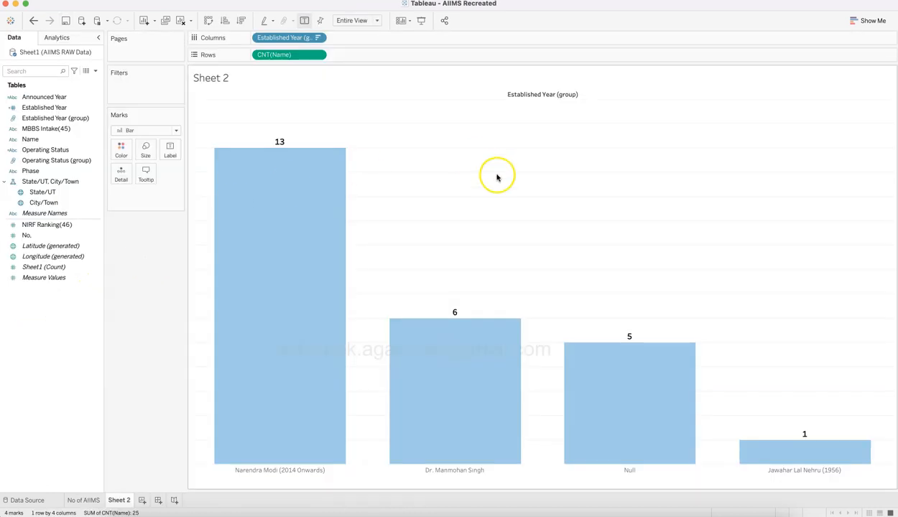
pyautogui.rightClick(496, 175)
pyautogui.click(518, 225)
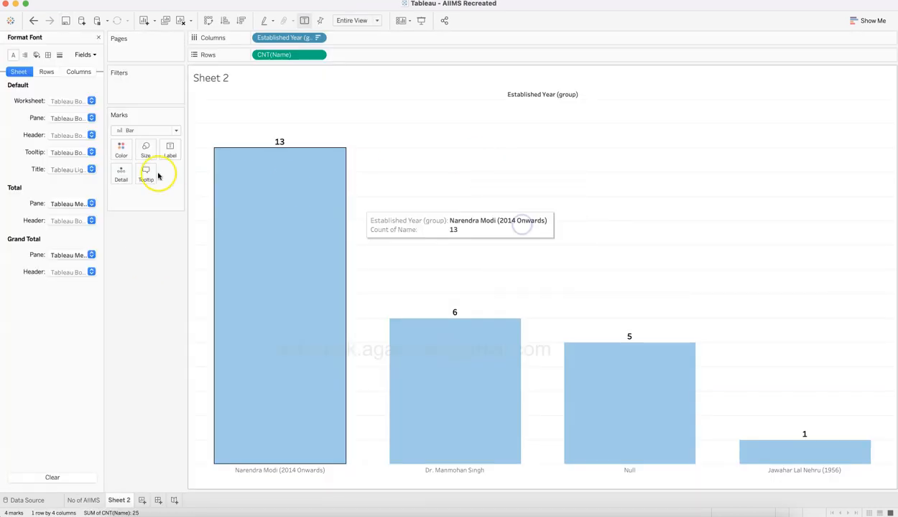
pyautogui.click(59, 56)
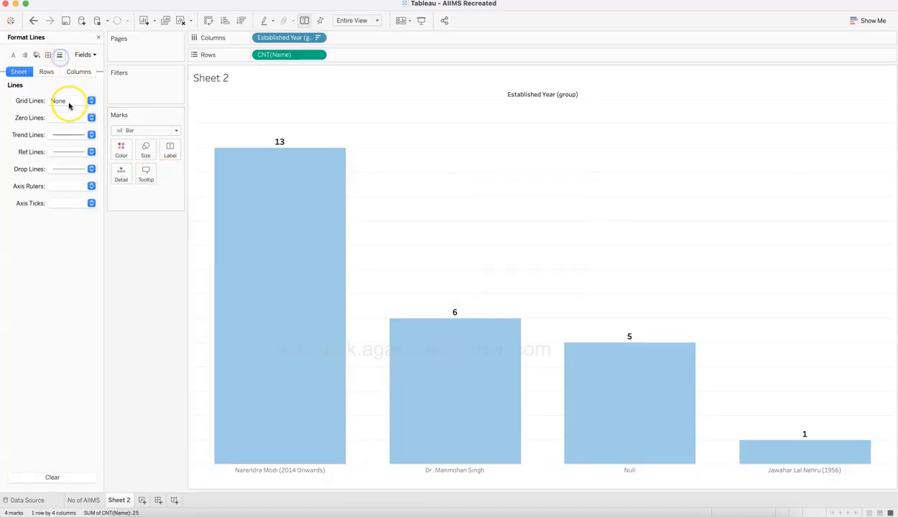
pyautogui.click(70, 120)
pyautogui.click(72, 132)
pyautogui.click(24, 115)
pyautogui.click(46, 72)
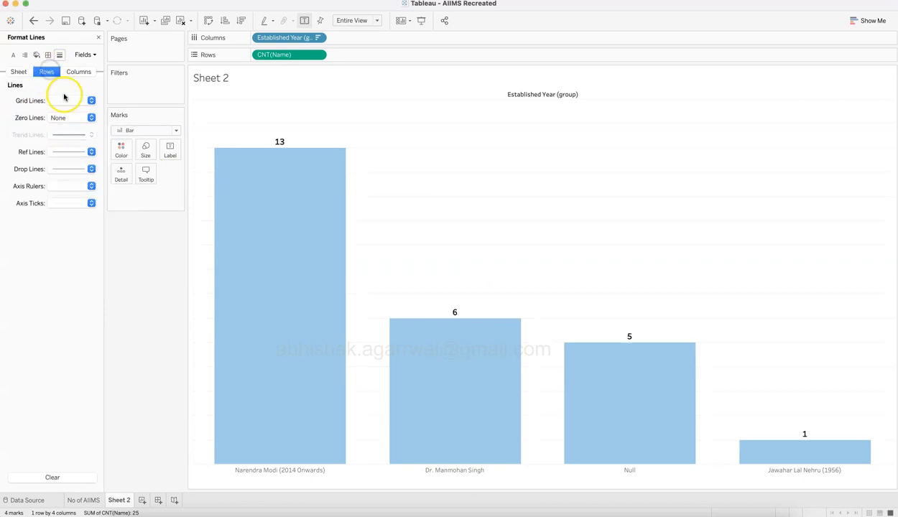
pyautogui.click(66, 100)
pyautogui.click(72, 113)
pyautogui.click(33, 152)
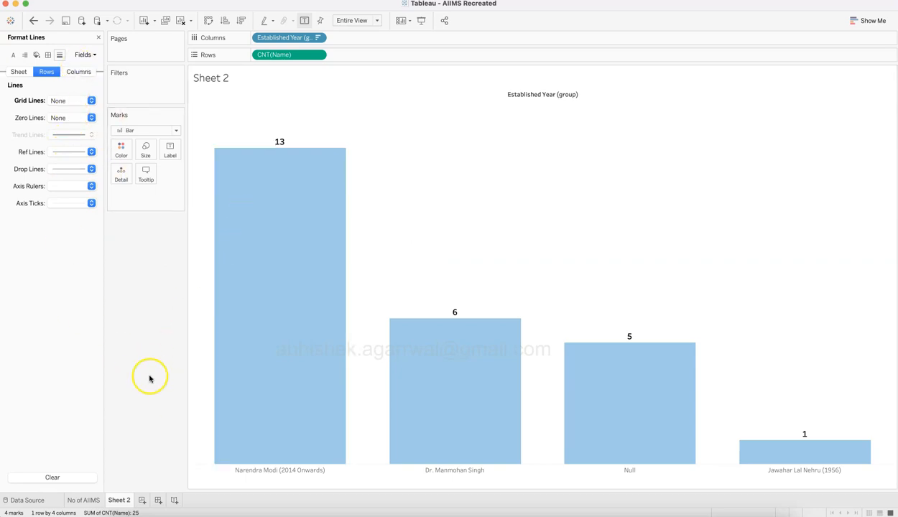
# Sort the Established Year (group) bars in ascending order by count of Name.
pyautogui.press('super+Tab')
pyautogui.press('super+Tab')
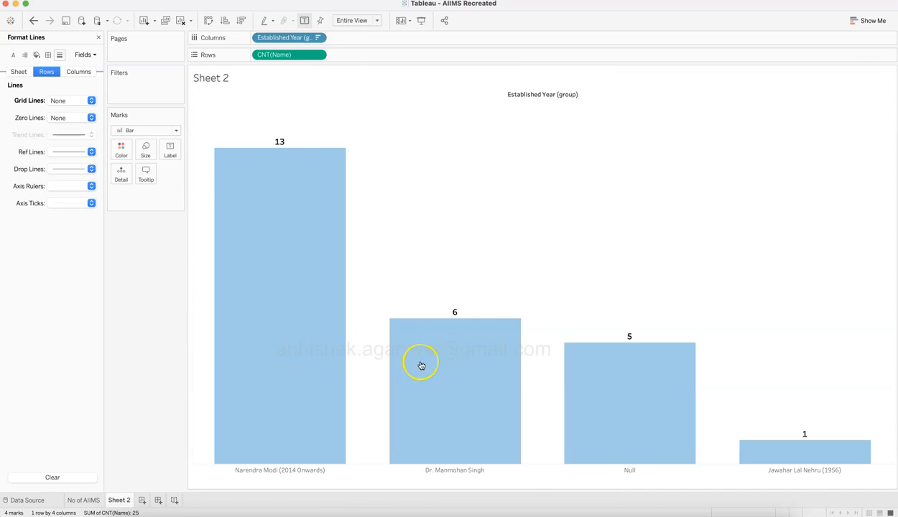
pyautogui.click(226, 22)
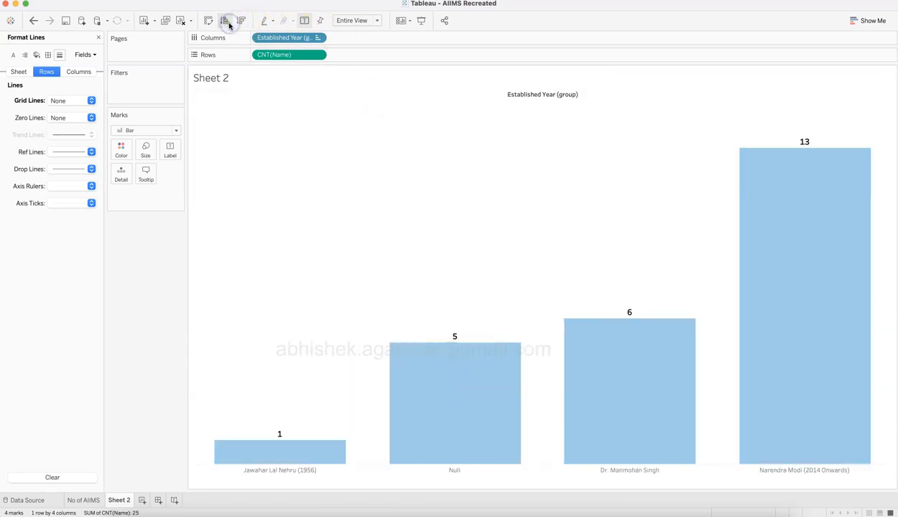
# Exclude the Null group from the bar chart and hide the field labels for columns.
pyautogui.moveTo(462, 416)
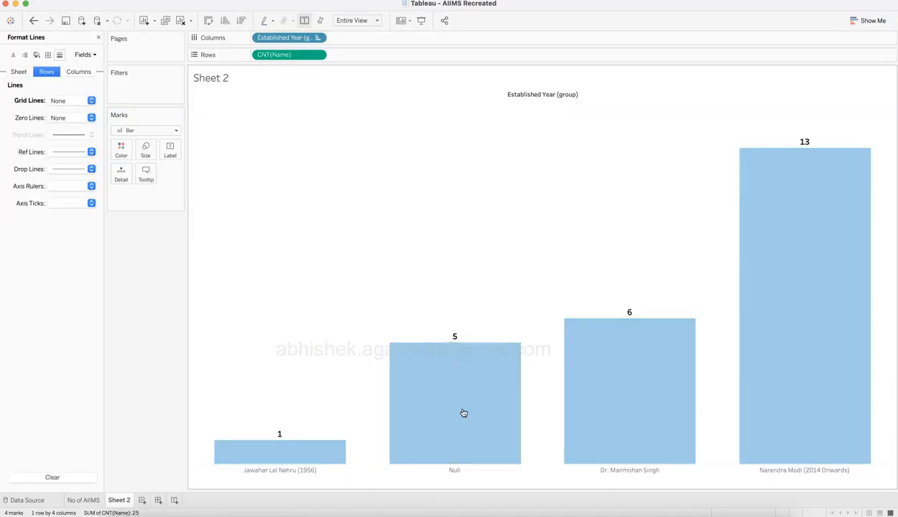
pyautogui.rightClick(459, 478)
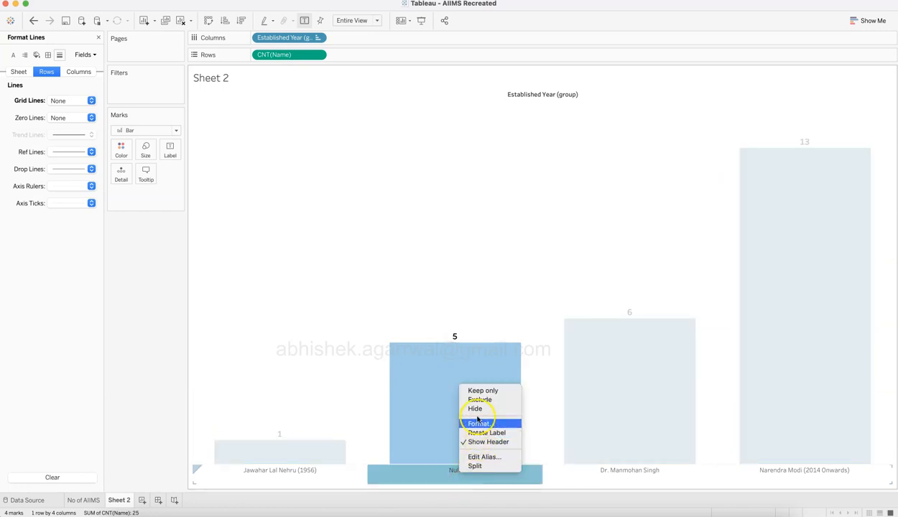
pyautogui.click(477, 400)
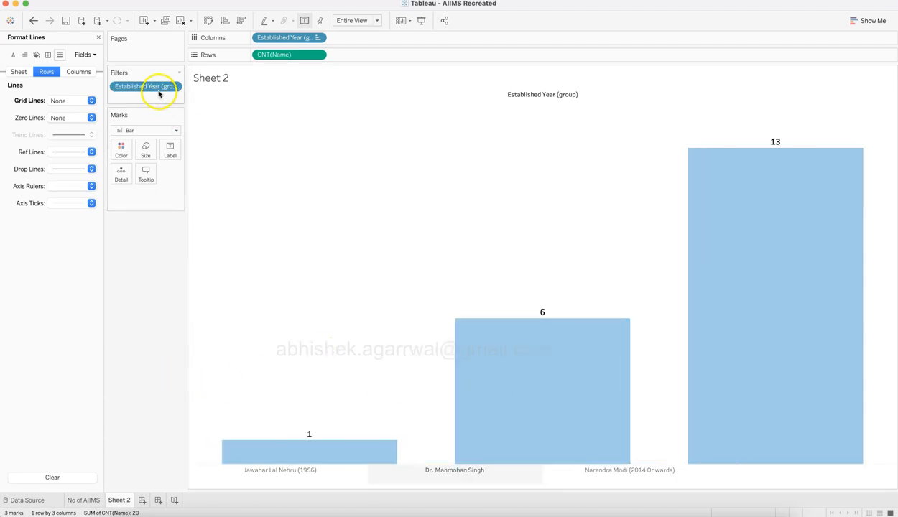
pyautogui.click(98, 37)
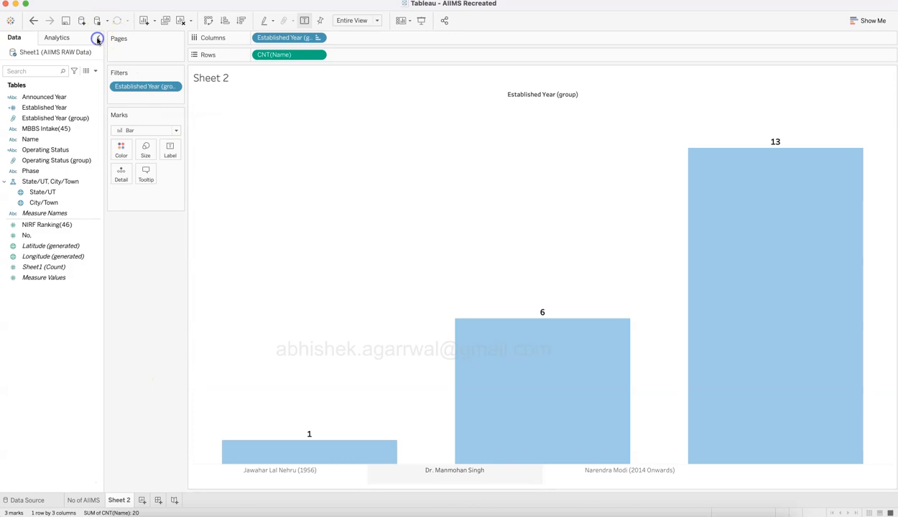
pyautogui.rightClick(518, 97)
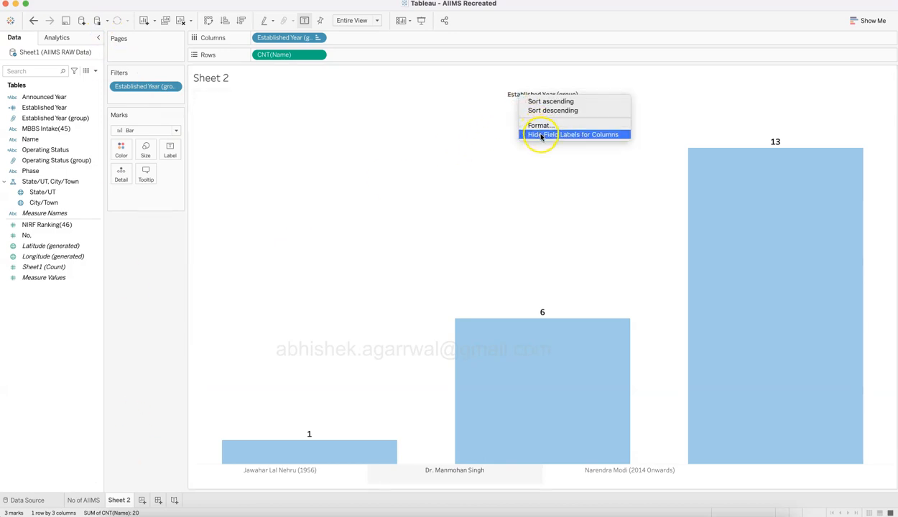
pyautogui.click(542, 136)
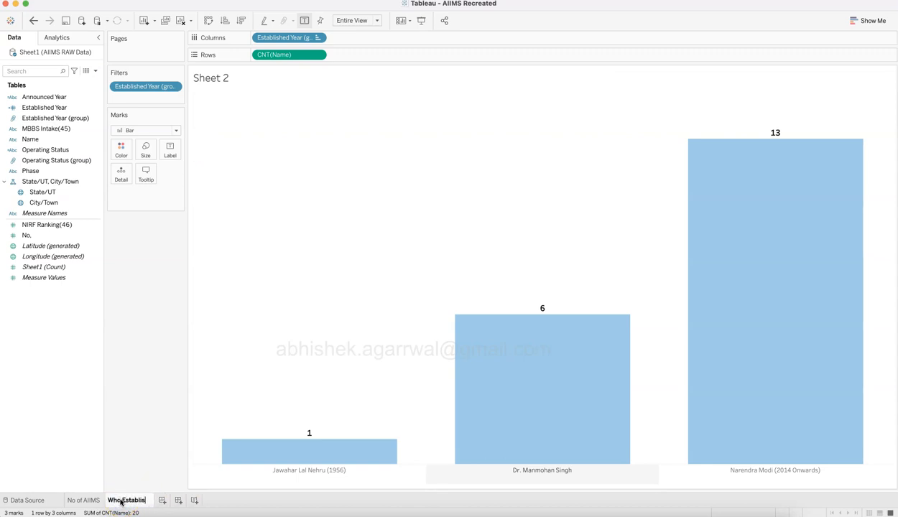
# Rename the current sheet as Who Established and When, and add a new worksheet named Time to Complete.
pyautogui.press('Return')
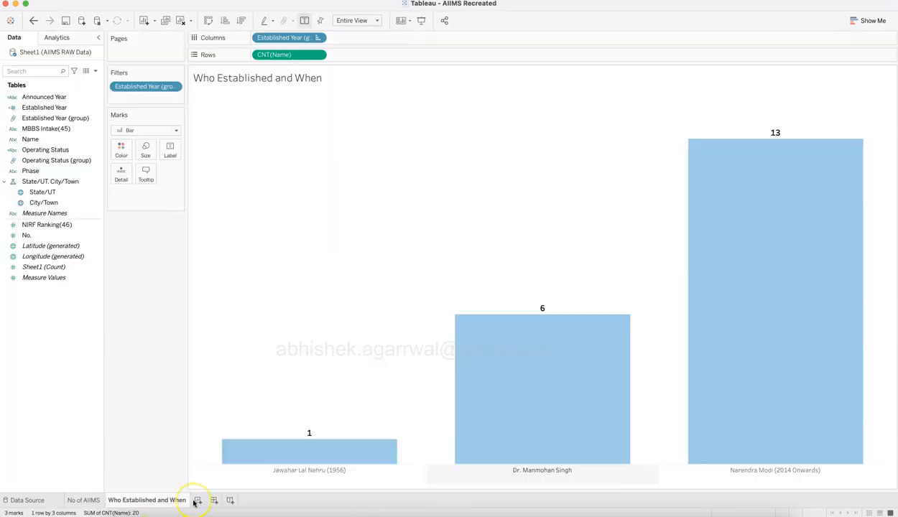
pyautogui.click(196, 502)
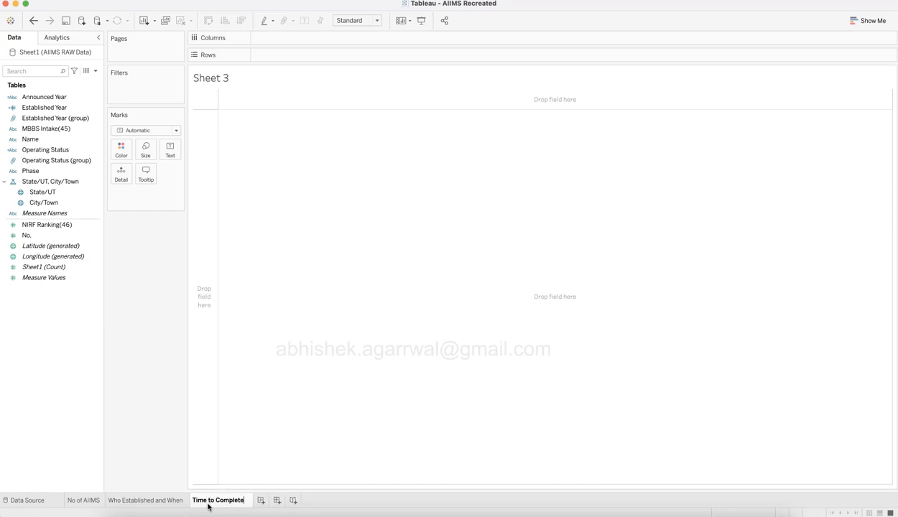
pyautogui.press('Return')
pyautogui.click(140, 210)
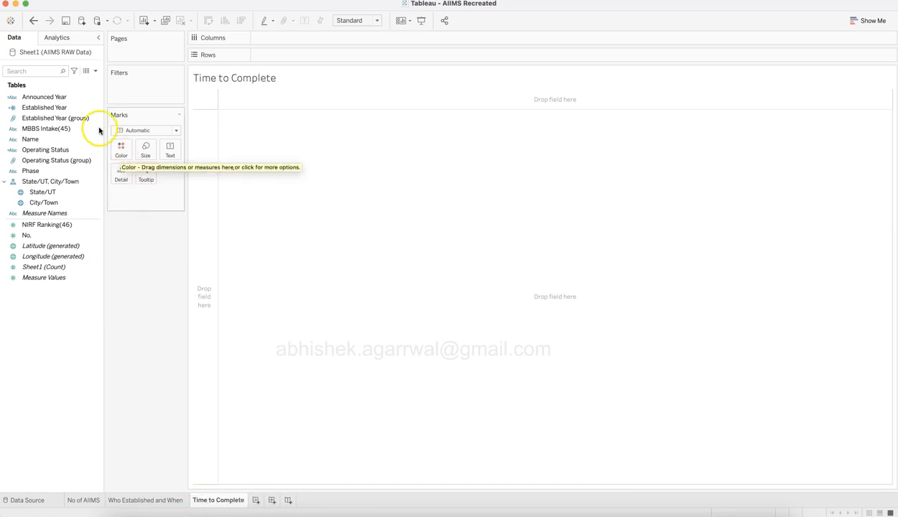
# Build a table with Name, Announced Year and Established Year as the row fields.
pyautogui.moveTo(85, 139); pyautogui.dragTo(300, 54)
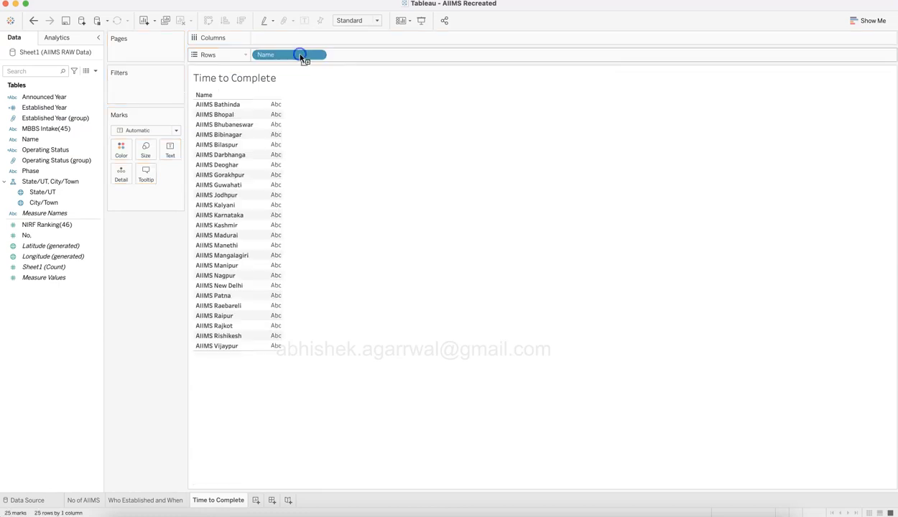
pyautogui.click(77, 112)
pyautogui.moveTo(74, 97); pyautogui.dragTo(385, 66)
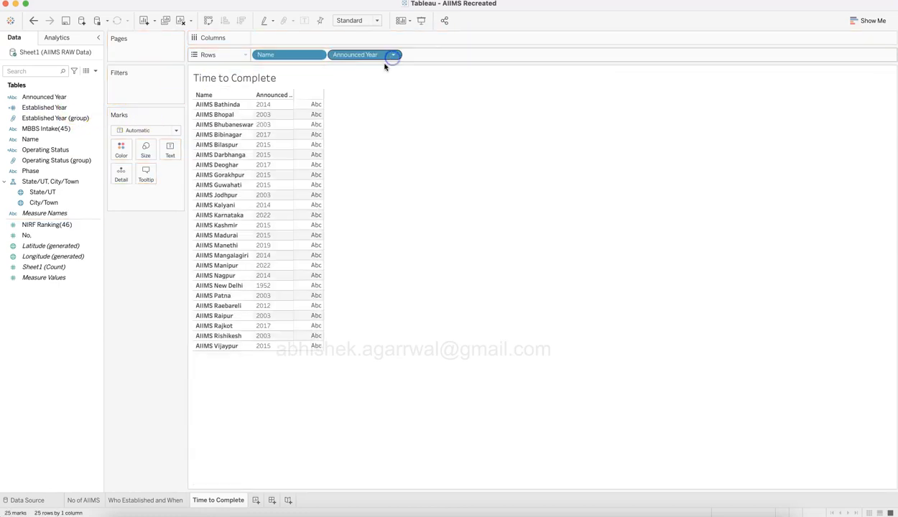
pyautogui.moveTo(75, 108); pyautogui.dragTo(480, 55)
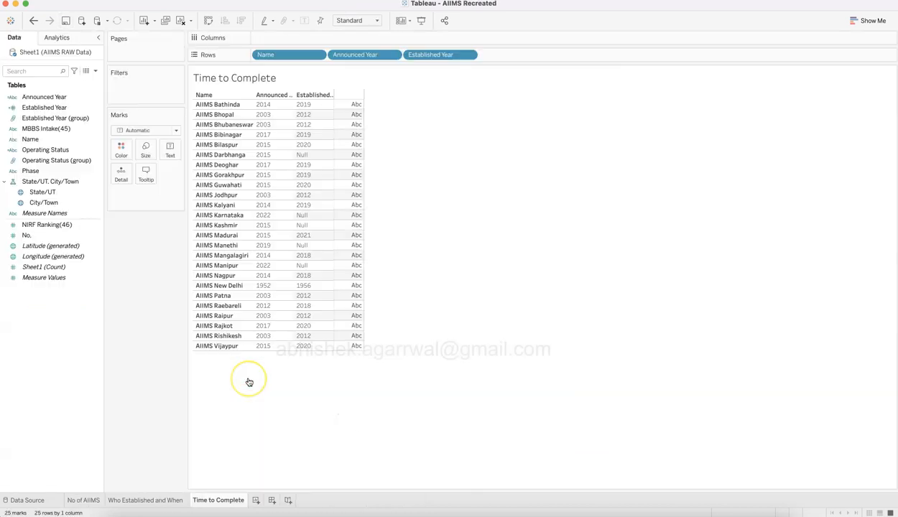
# Create a calculated field named Time to Complete.
pyautogui.click(96, 72)
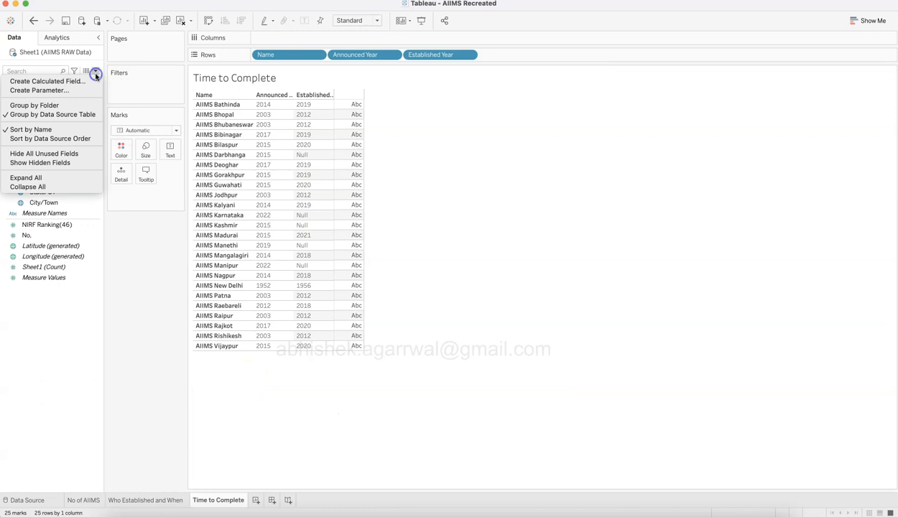
pyautogui.click(92, 79)
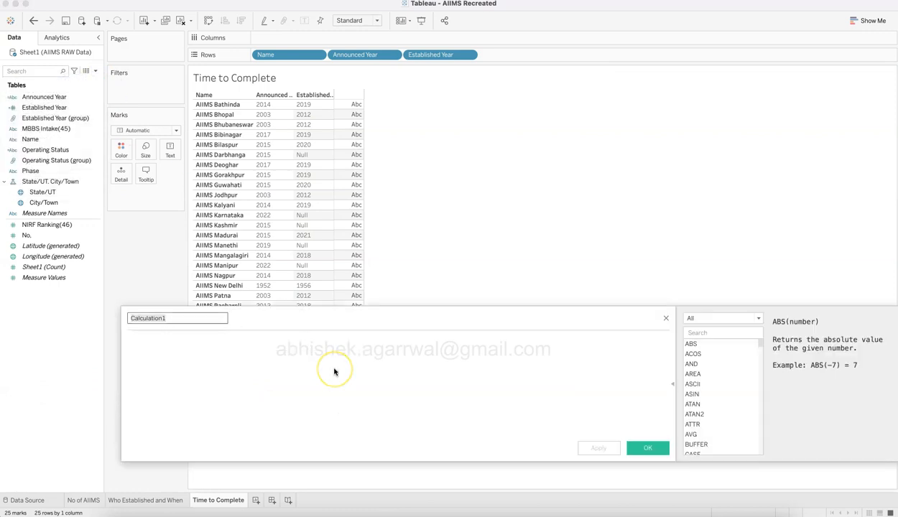
pyautogui.write('Ti')
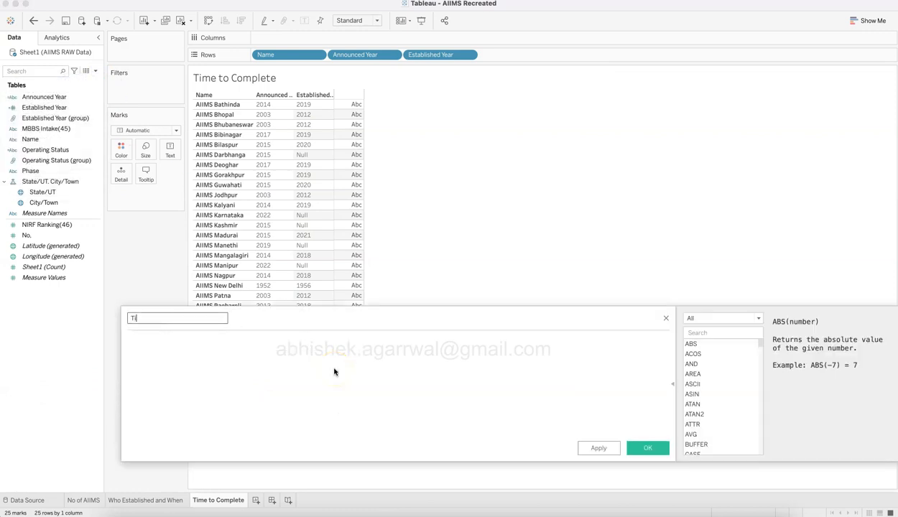
pyautogui.write('me to Complete')
pyautogui.press('Tab')
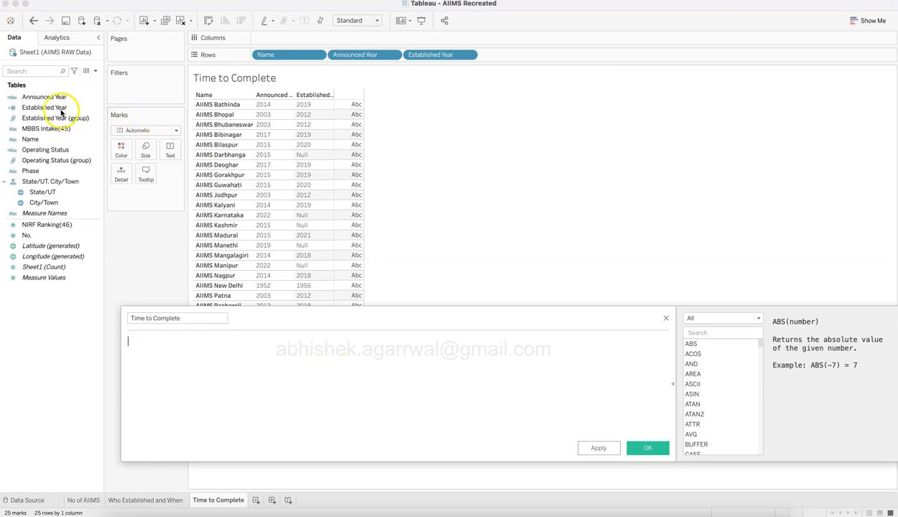
# Enter the formula [Established Year] - [Announced Year] in the Time to Complete calculation.
pyautogui.click(18, 98)
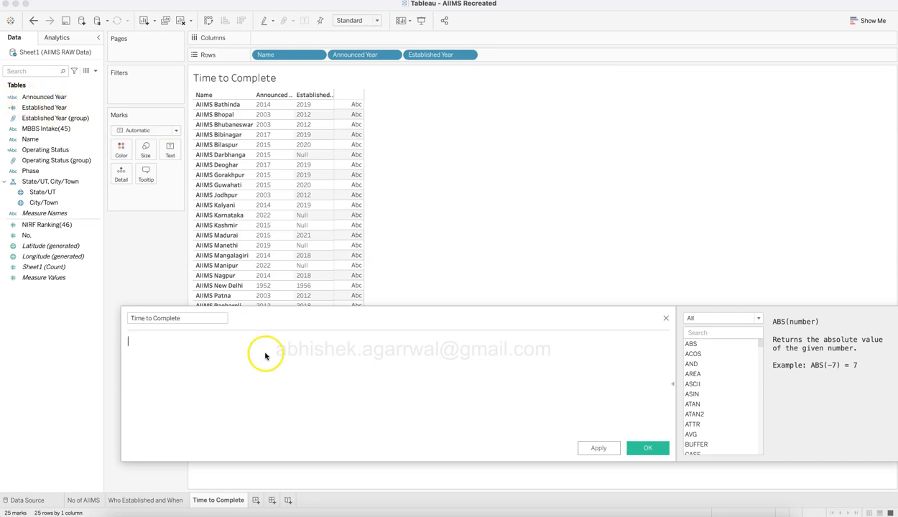
pyautogui.write('est')
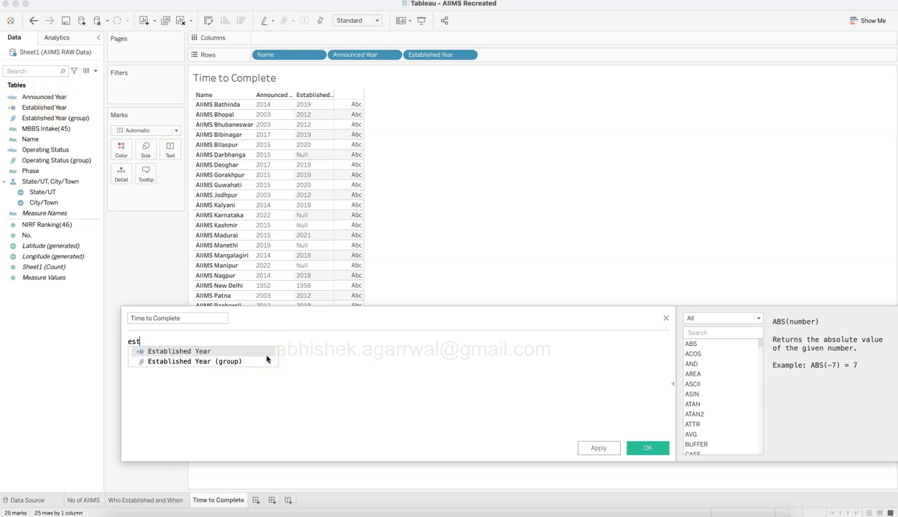
pyautogui.write('a')
pyautogui.press('Return')
pyautogui.write('- ann')
pyautogui.click(267, 357)
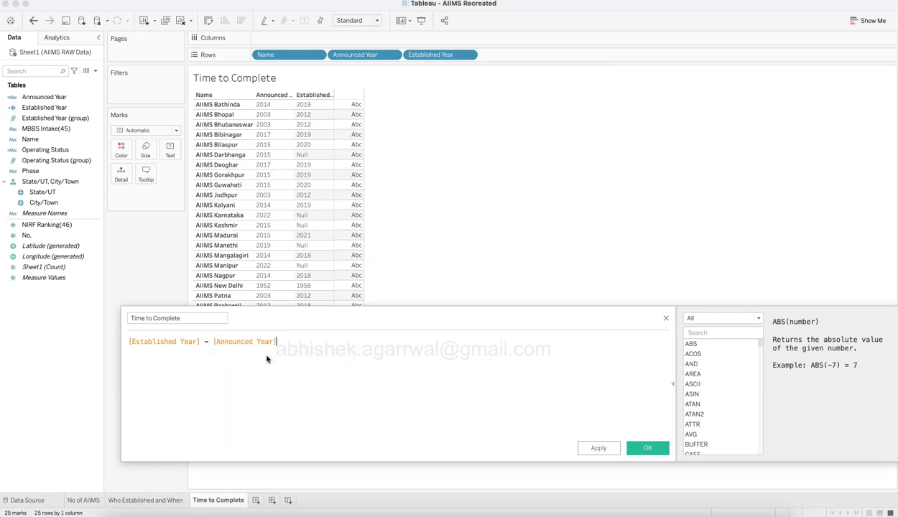
# Check the formula error, convert Announced Year to an integer with INT([Announced Year]), and save the calculation.
pyautogui.click(197, 450)
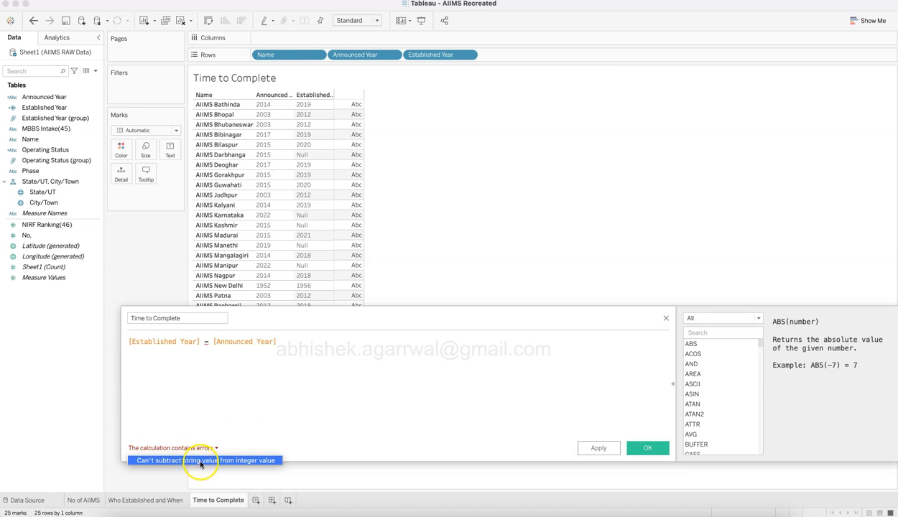
pyautogui.click(214, 343)
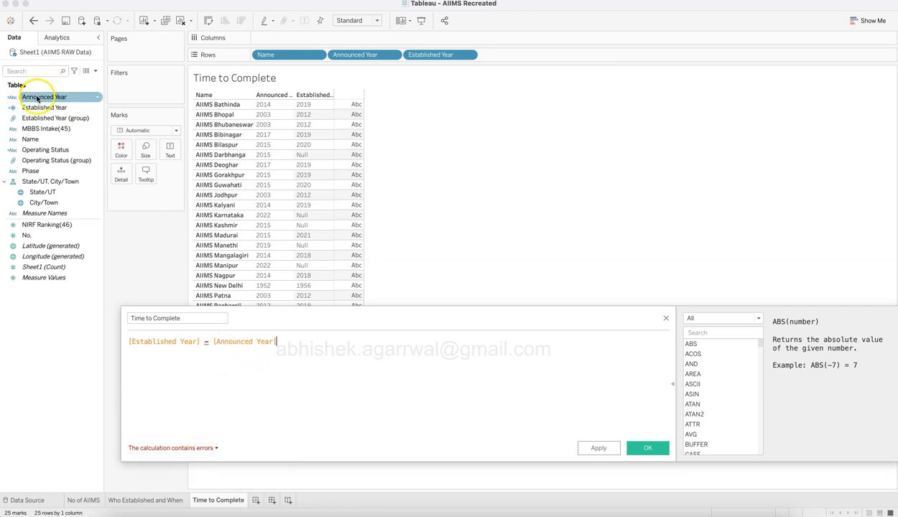
pyautogui.click(214, 344)
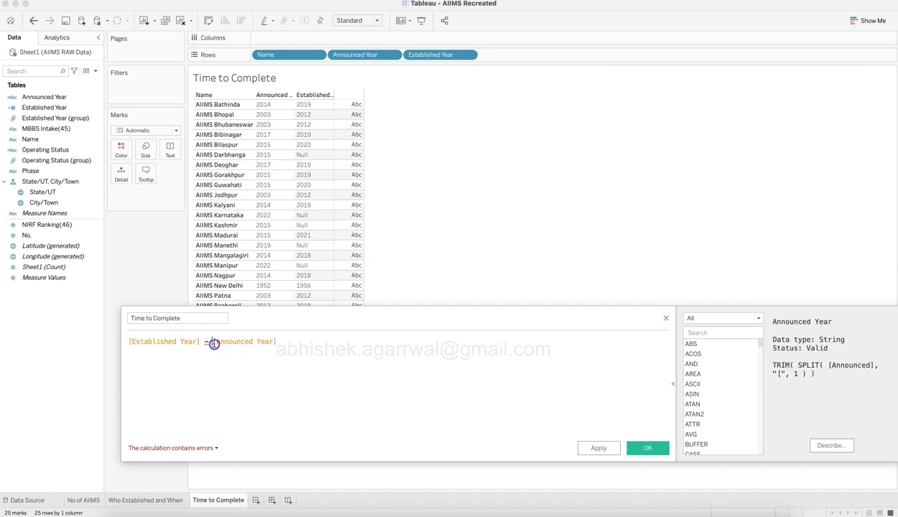
pyautogui.write('INT(')
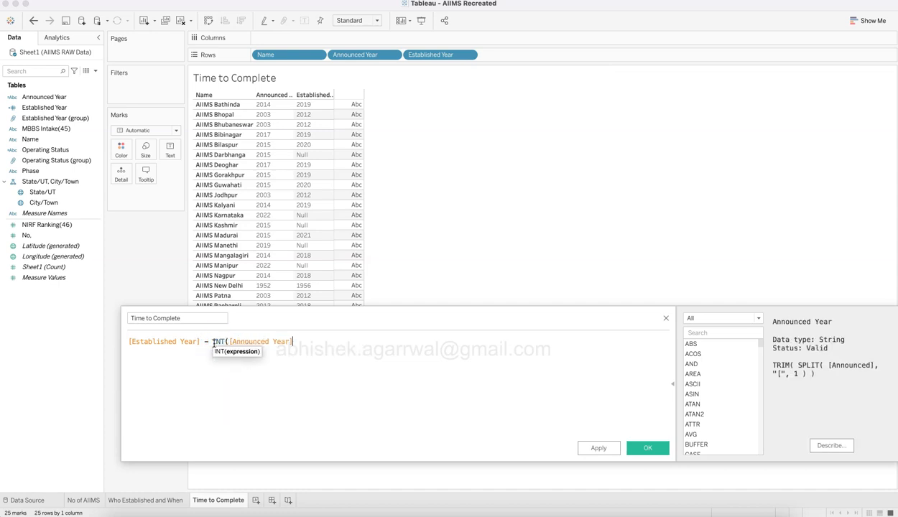
pyautogui.write(')')
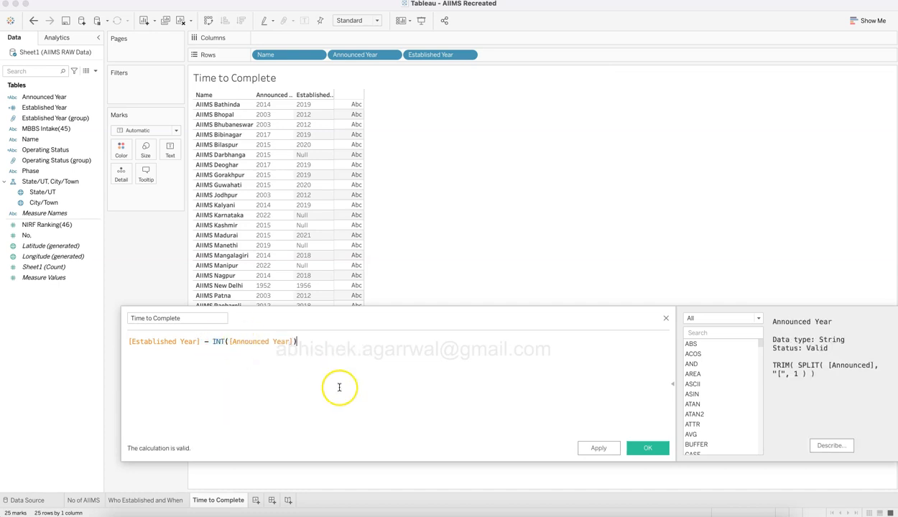
pyautogui.click(646, 447)
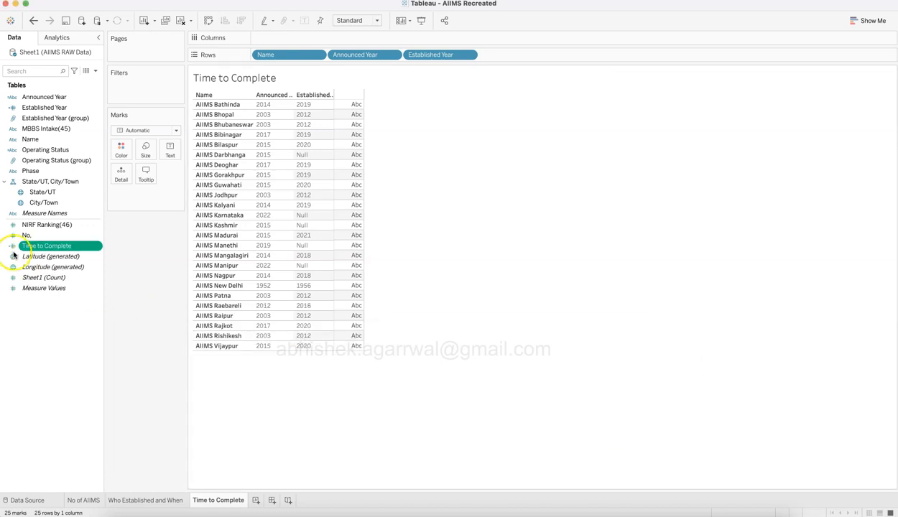
# Add the Time to Complete values to the table and sort the rows by Announced Year in ascending order.
pyautogui.moveTo(51, 246); pyautogui.dragTo(348, 202)
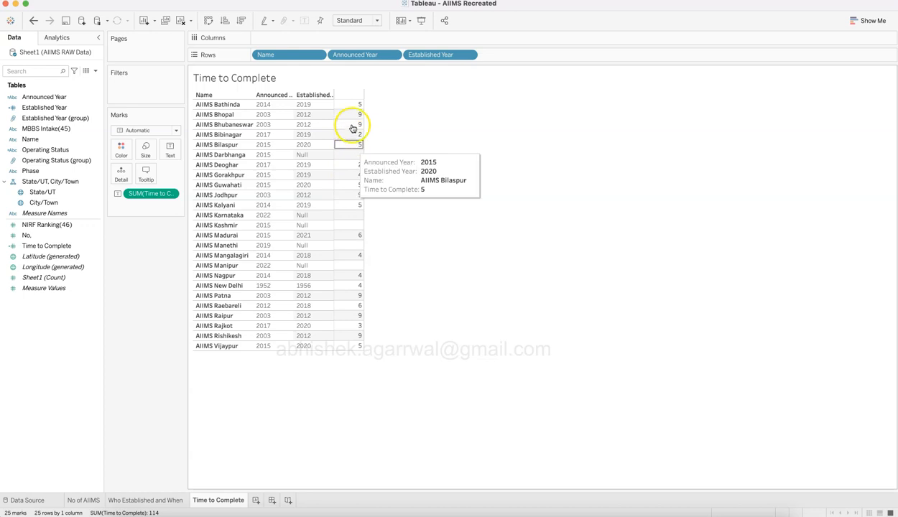
pyautogui.click(288, 95)
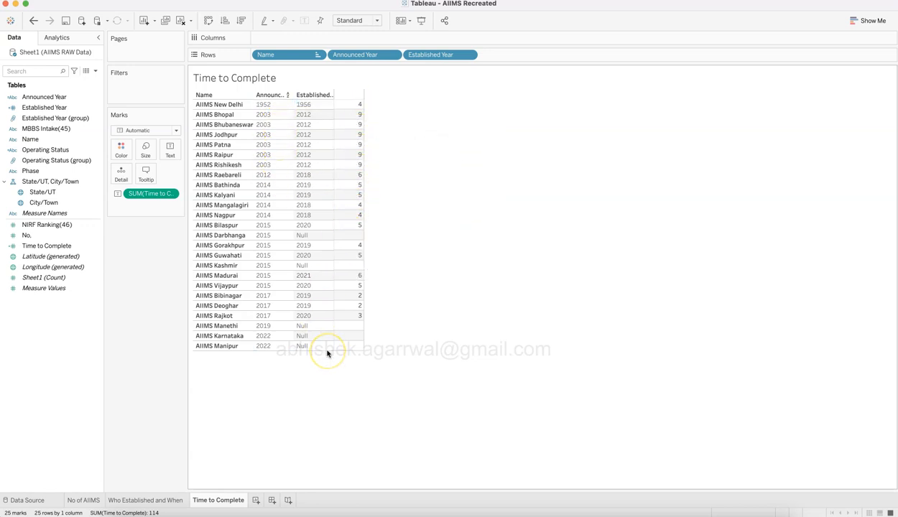
# Set the mark type to Bar and move Time to Complete to Columns to make a horizontal bar chart.
pyautogui.click(162, 130)
pyautogui.click(157, 152)
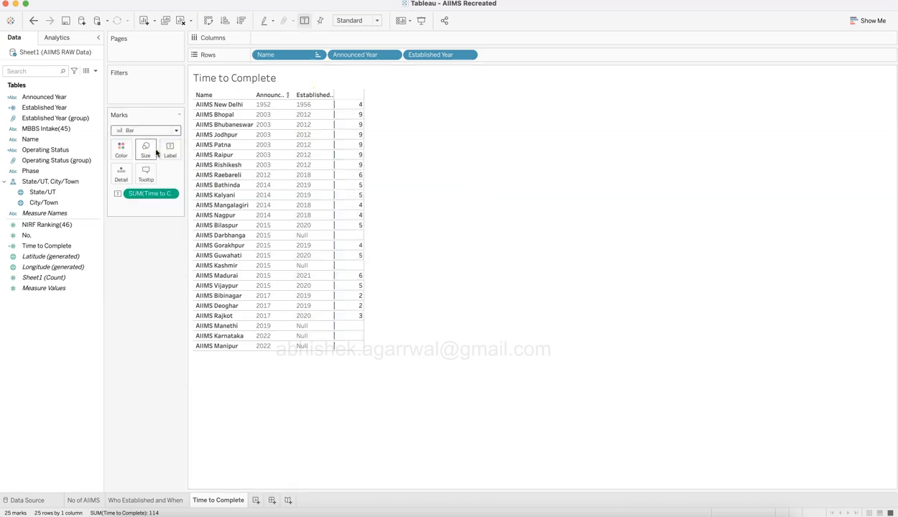
pyautogui.moveTo(150, 193); pyautogui.dragTo(321, 37)
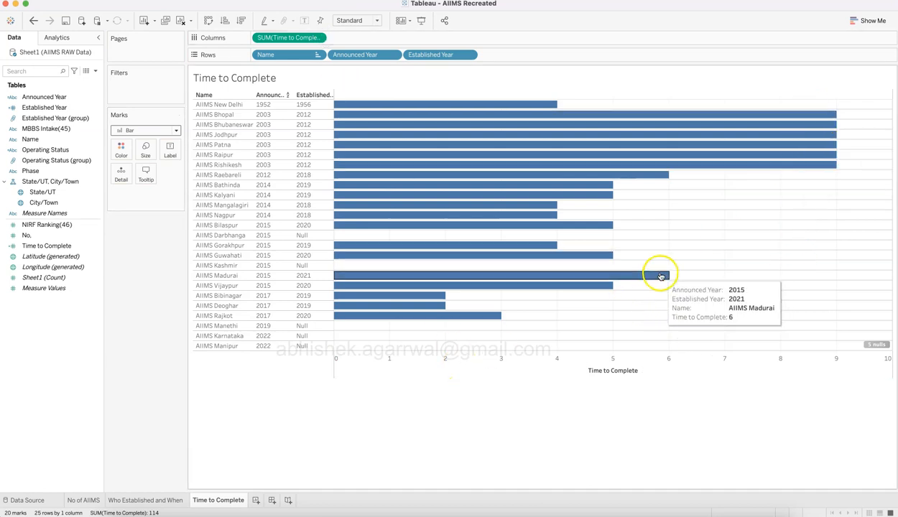
# Make the bars thinner and show their mark labels.
pyautogui.click(145, 149)
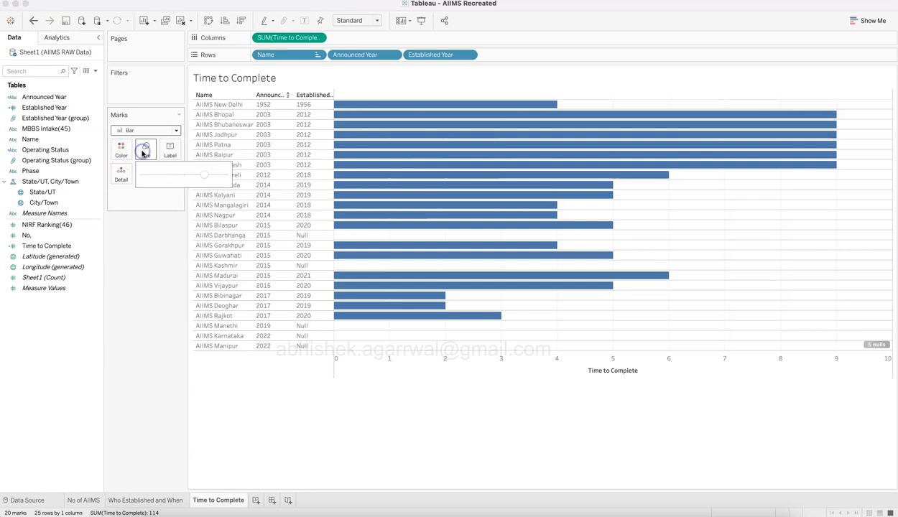
pyautogui.moveTo(183, 175); pyautogui.dragTo(163, 178)
pyautogui.click(169, 148)
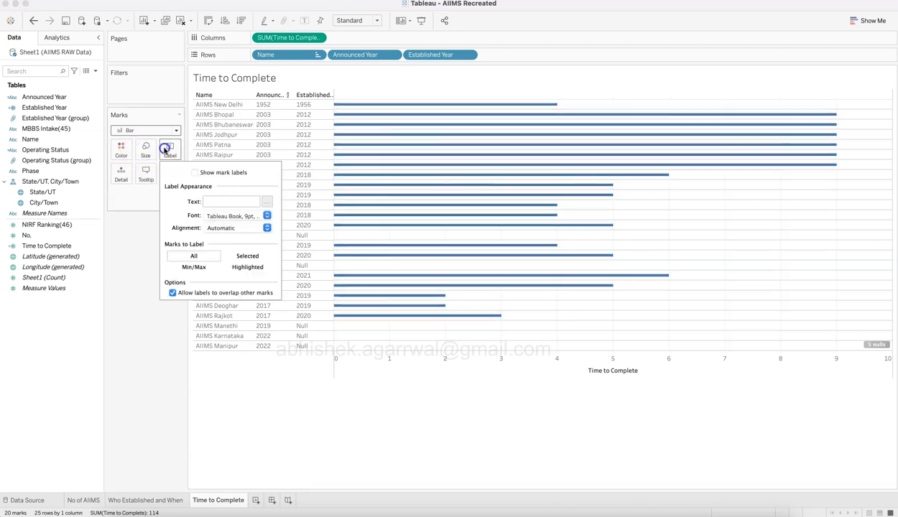
pyautogui.click(194, 172)
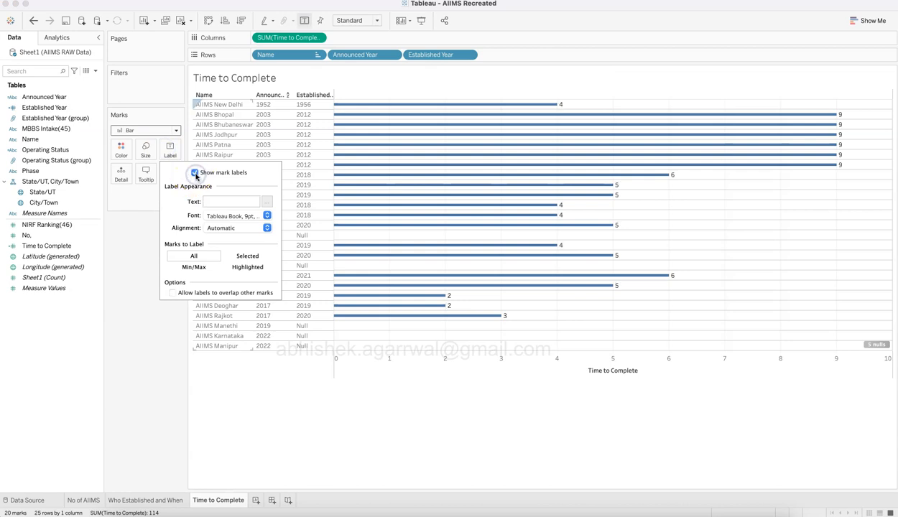
# Hide the Time to Complete axis header below the bars.
pyautogui.click(417, 368)
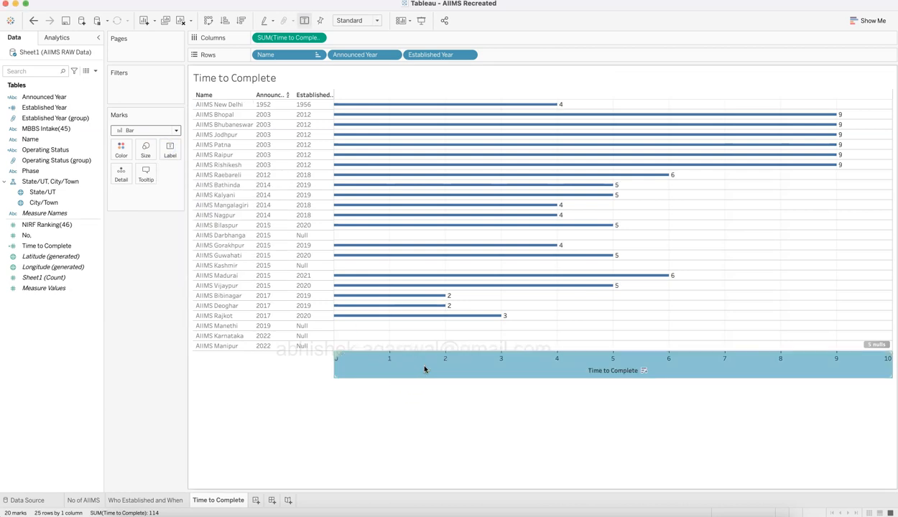
pyautogui.rightClick(424, 370)
pyautogui.click(457, 422)
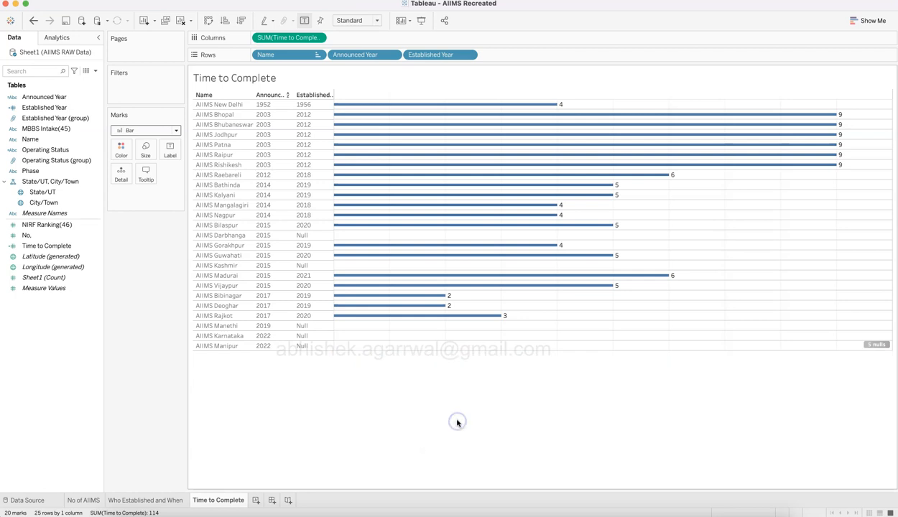
# Fit the chart to the entire view and add an Operating Status filter that excludes Announced, Proposed and Under construction.
pyautogui.click(369, 20)
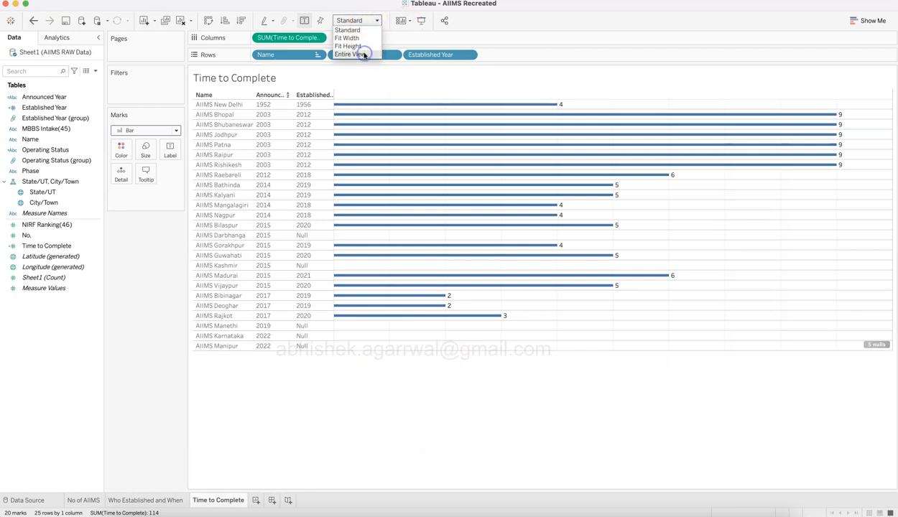
pyautogui.click(364, 54)
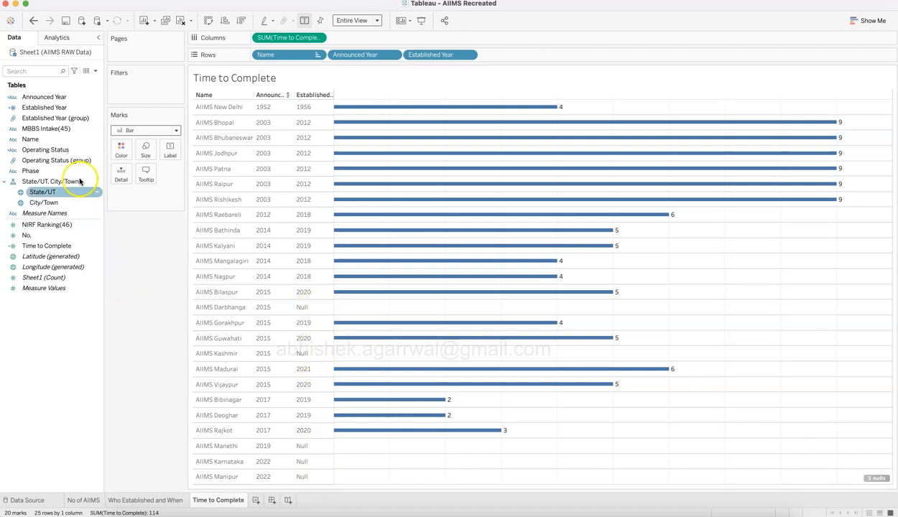
pyautogui.click(66, 152)
pyautogui.moveTo(67, 154); pyautogui.dragTo(148, 88)
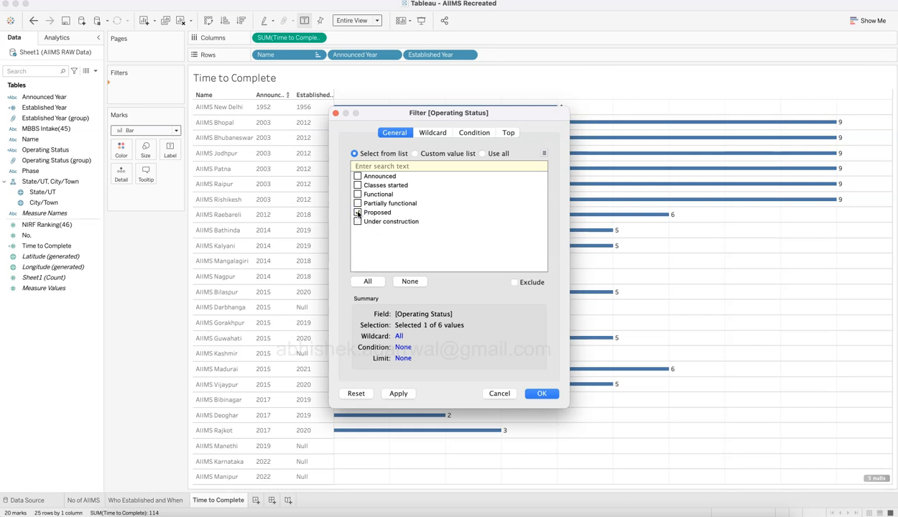
pyautogui.click(515, 283)
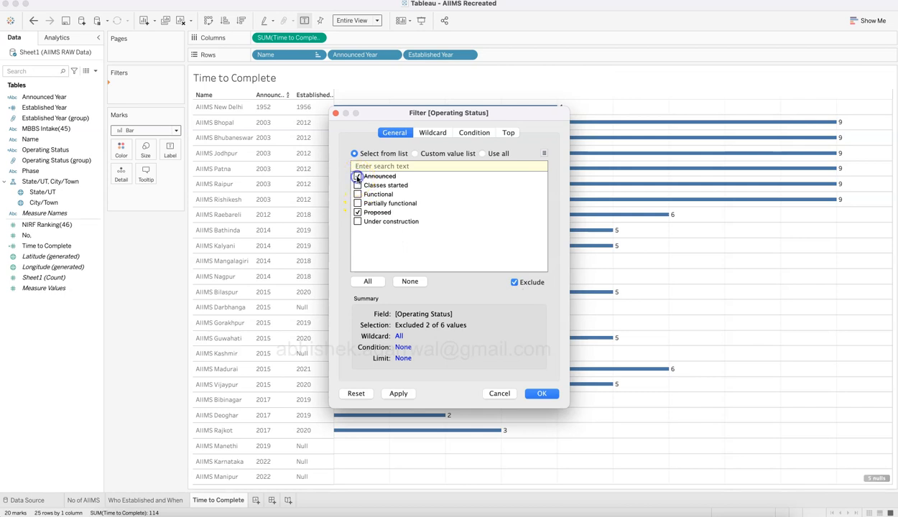
pyautogui.click(399, 394)
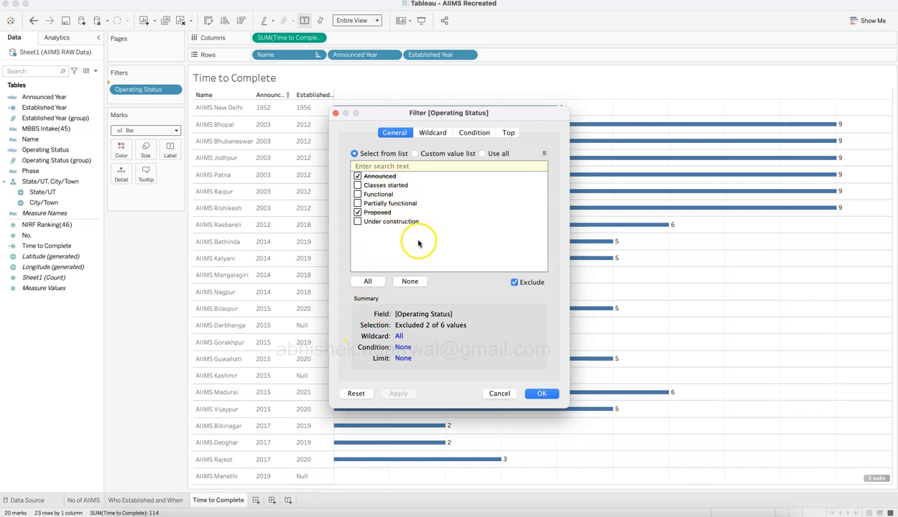
pyautogui.click(358, 223)
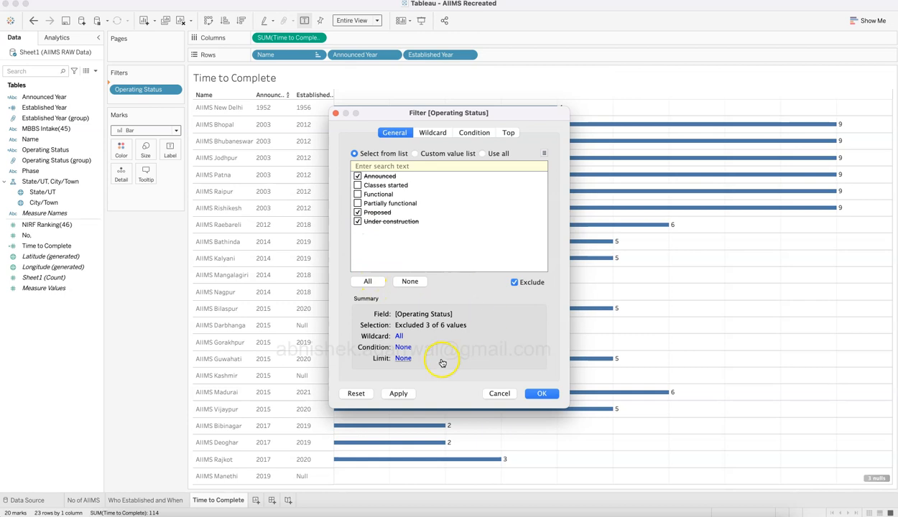
pyautogui.click(398, 394)
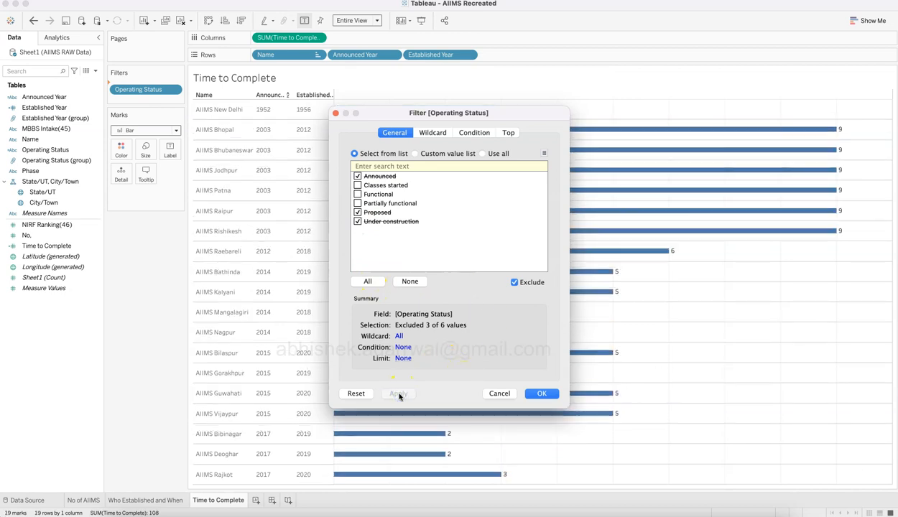
pyautogui.click(543, 393)
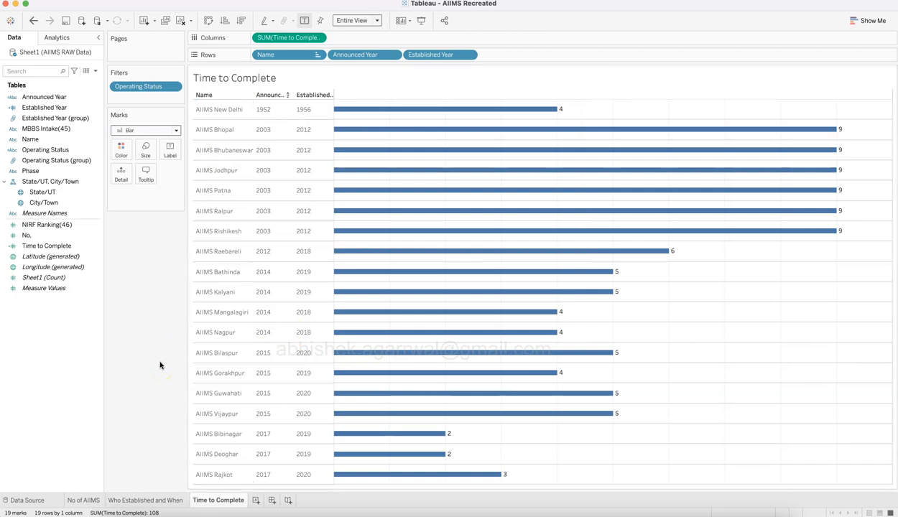
pyautogui.click(121, 151)
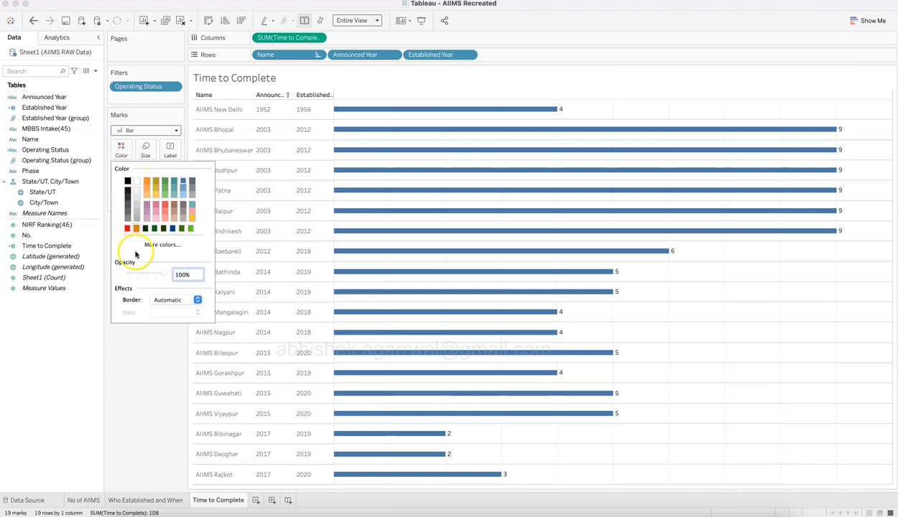
pyautogui.click(142, 377)
pyautogui.click(120, 150)
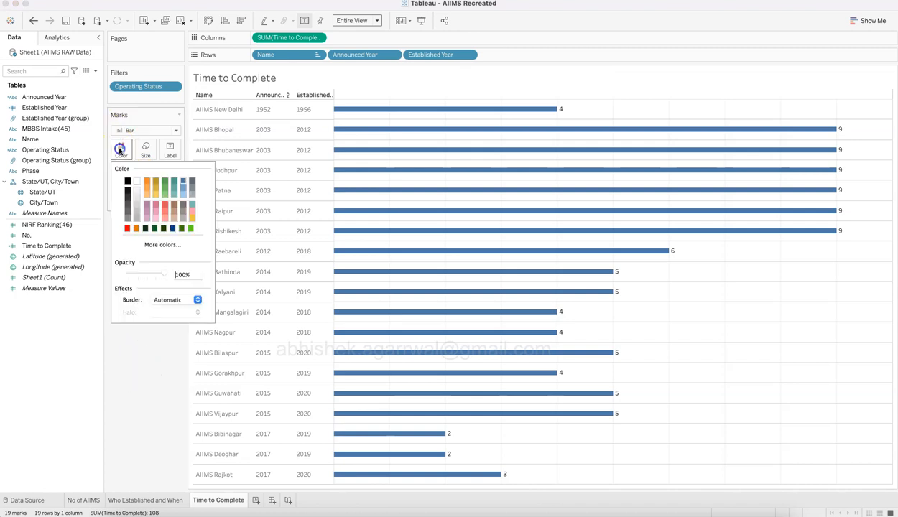
pyautogui.click(155, 388)
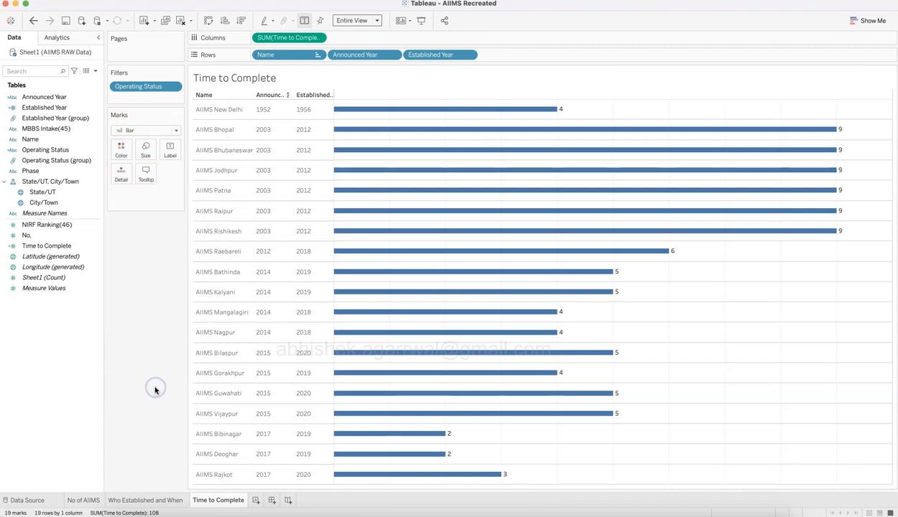
# Colour the bars by Time to Complete using the Red palette.
pyautogui.click(89, 256)
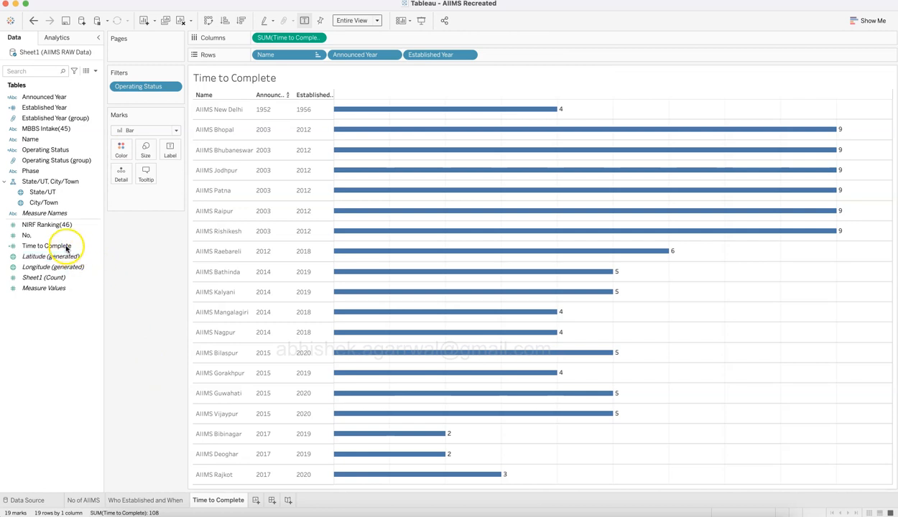
pyautogui.click(67, 246)
pyautogui.moveTo(66, 246)
pyautogui.mouseDown()
pyautogui.moveTo(128, 200)
pyautogui.moveTo(121, 154)
pyautogui.mouseUp()
pyautogui.click(122, 153)
pyautogui.click(162, 183)
pyautogui.click(408, 206)
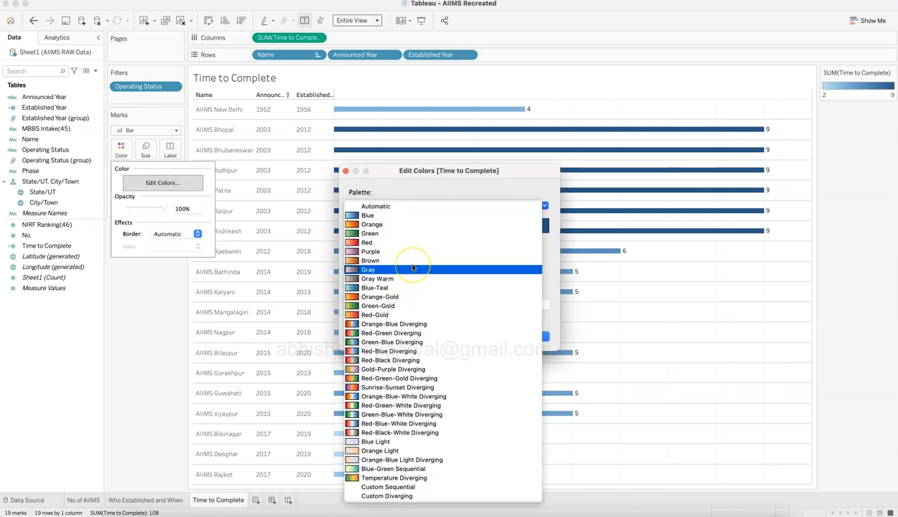
pyautogui.click(413, 242)
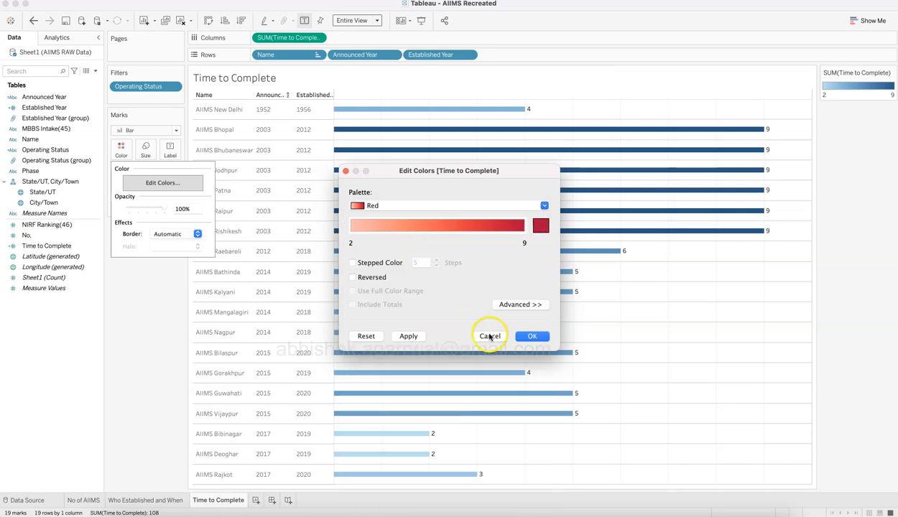
pyautogui.click(411, 337)
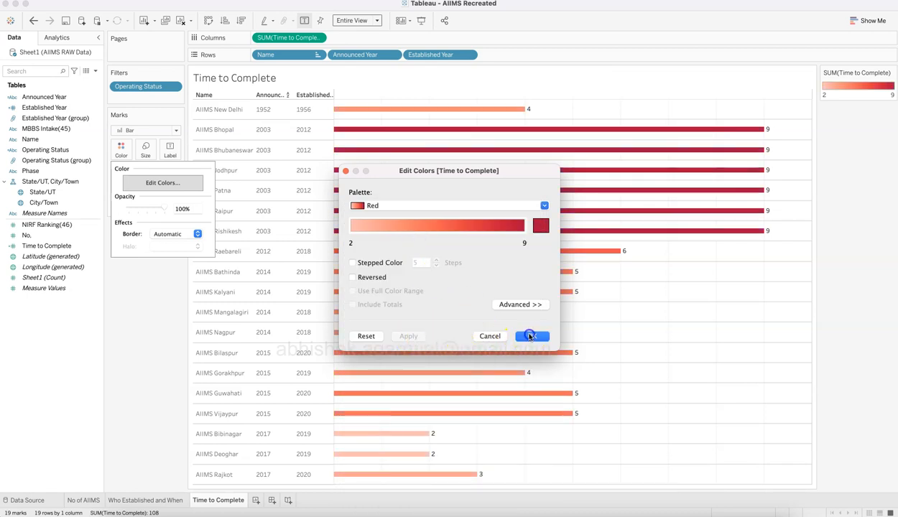
pyautogui.click(530, 336)
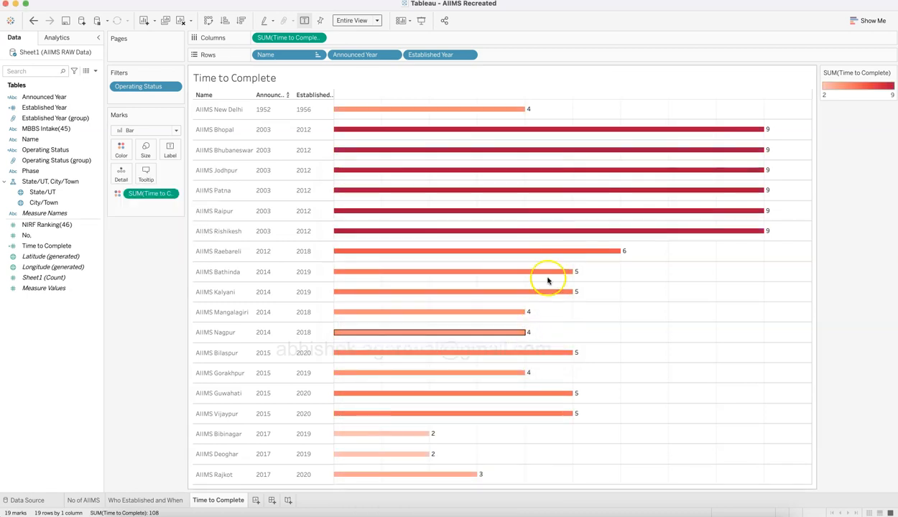
# Set the worksheet's row divider and column divider borders to None.
pyautogui.moveTo(650, 156)
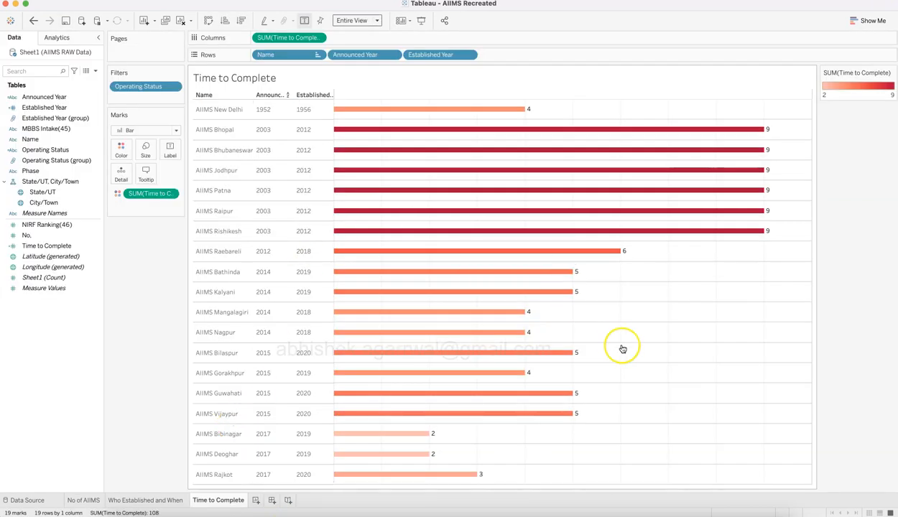
pyautogui.rightClick(623, 347)
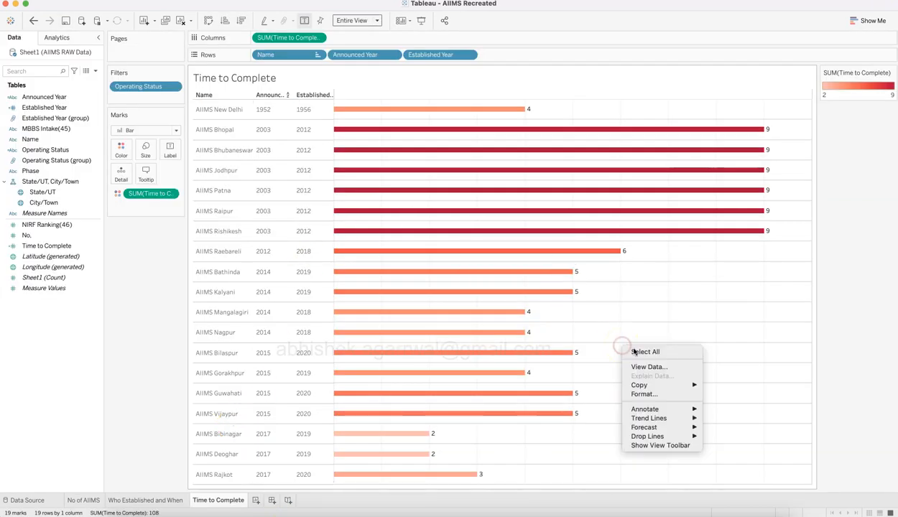
pyautogui.click(652, 393)
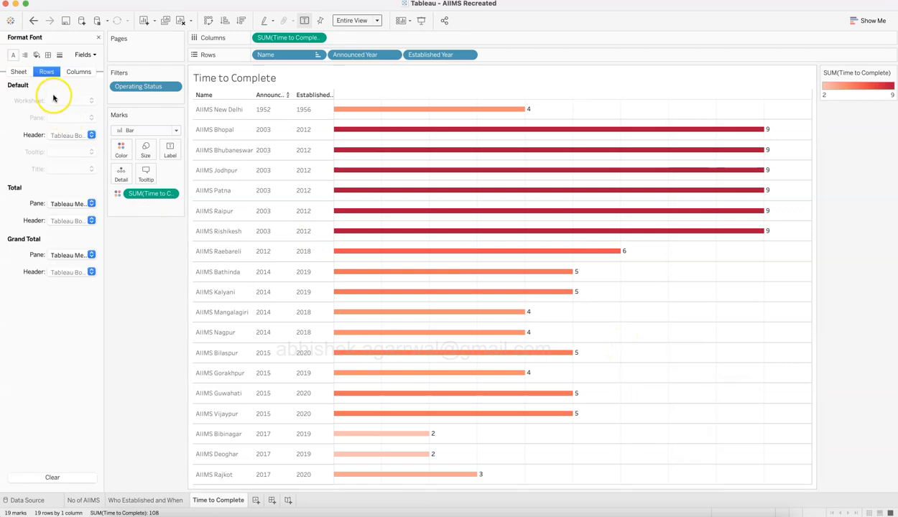
pyautogui.click(49, 56)
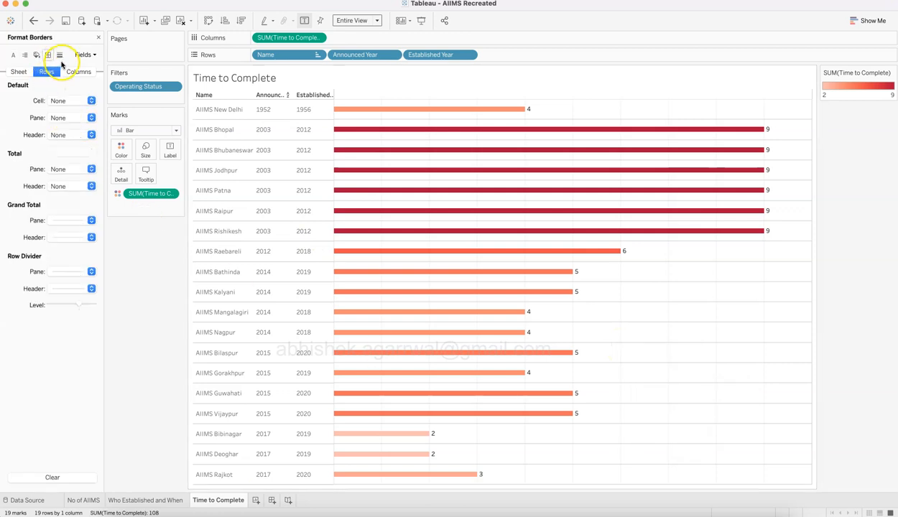
pyautogui.click(22, 72)
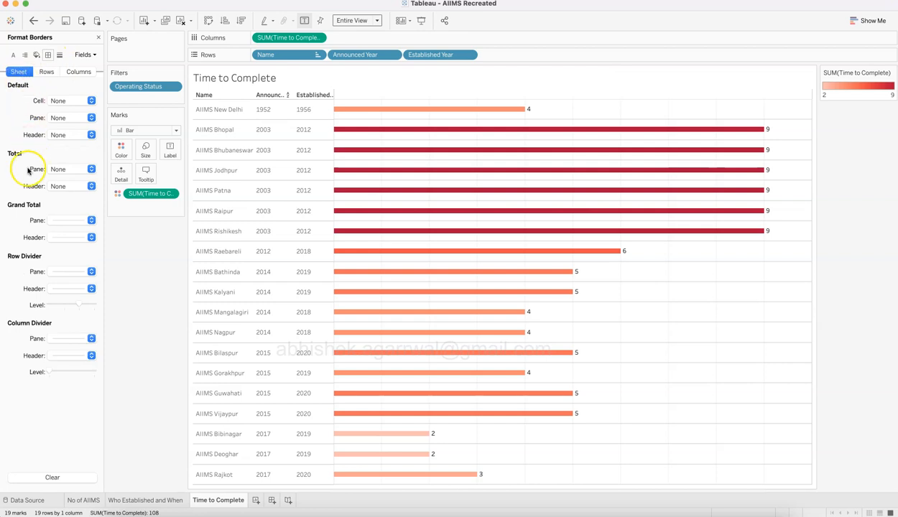
pyautogui.click(69, 272)
pyautogui.click(6, 299)
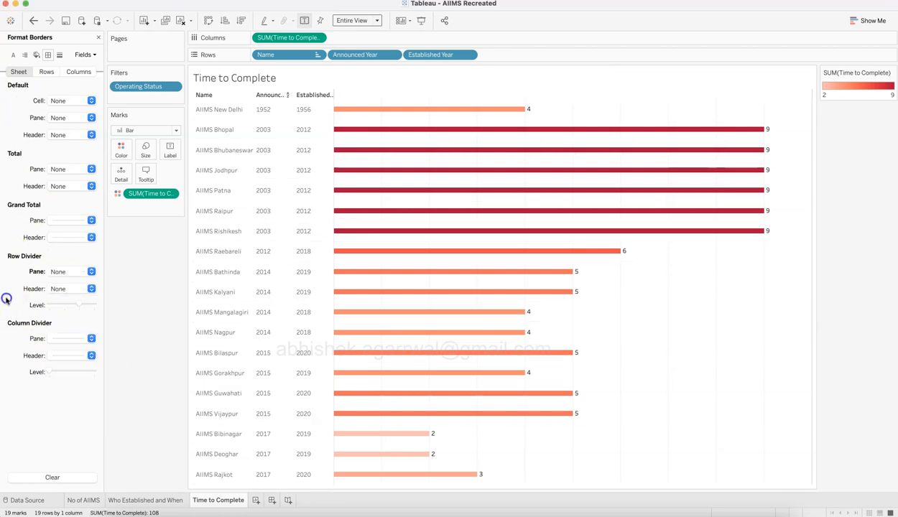
pyautogui.click(57, 338)
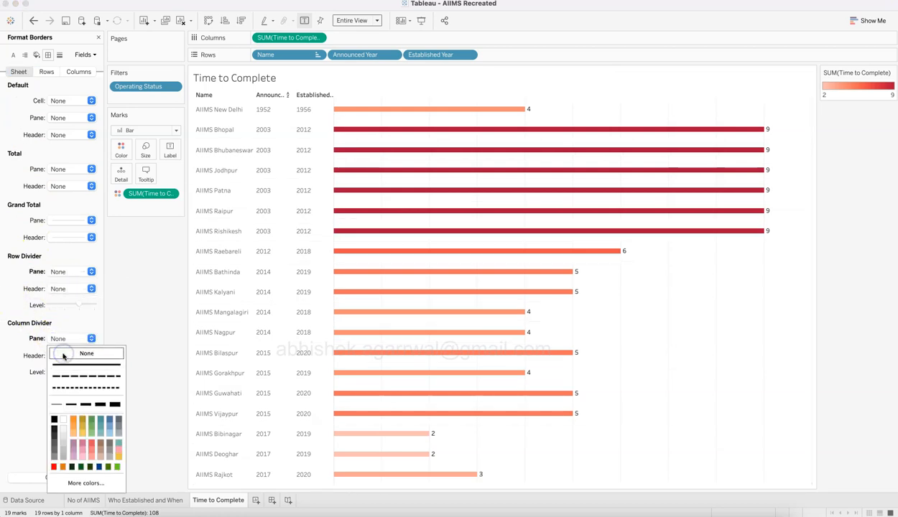
pyautogui.click(7, 343)
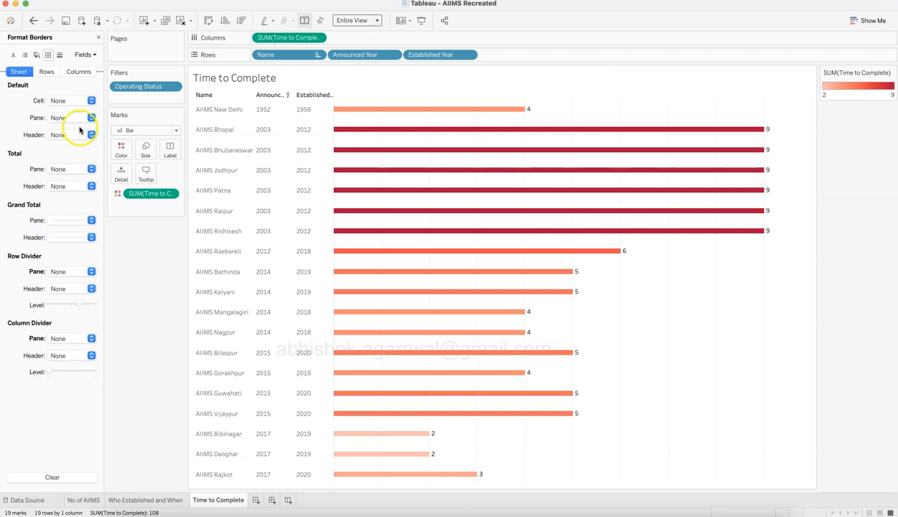
# Set the grid lines for the chart's columns to None.
pyautogui.click(46, 72)
pyautogui.click(79, 73)
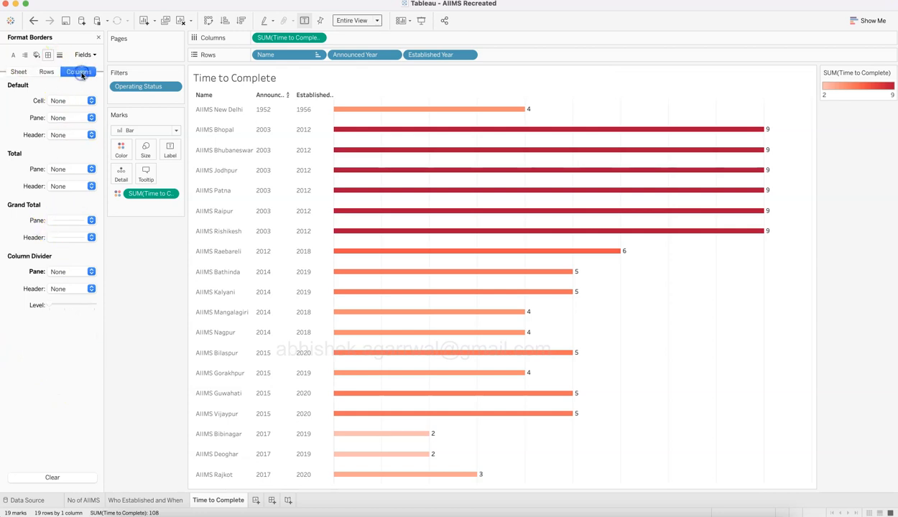
pyautogui.click(59, 56)
pyautogui.click(59, 101)
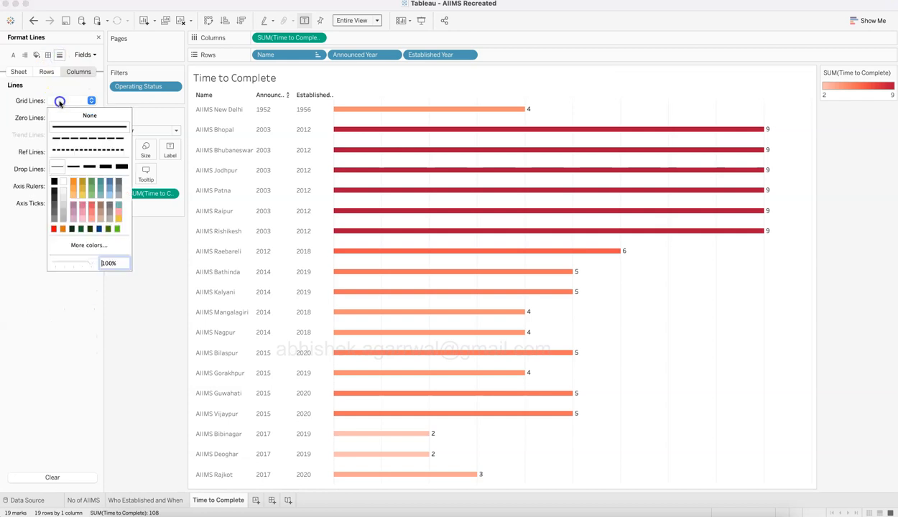
pyautogui.click(65, 115)
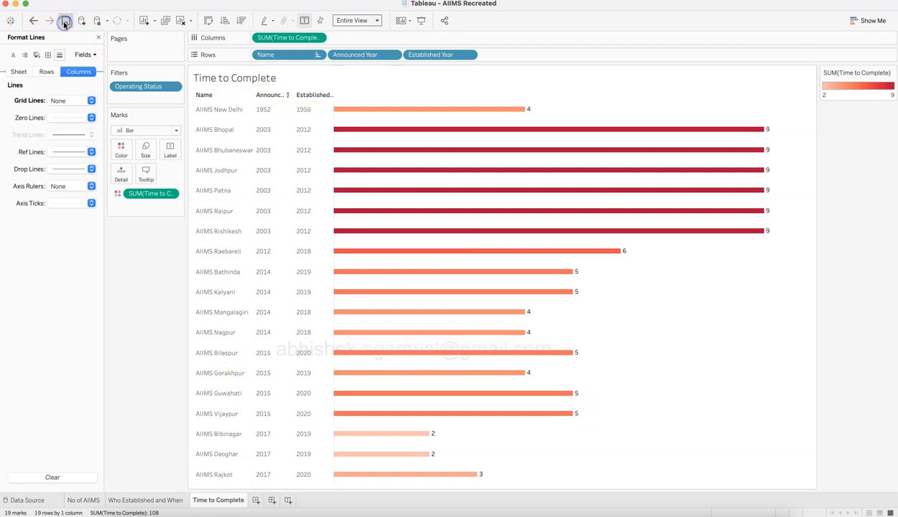
# Add a new worksheet and plot the State/UT field on a map.
pyautogui.click(256, 501)
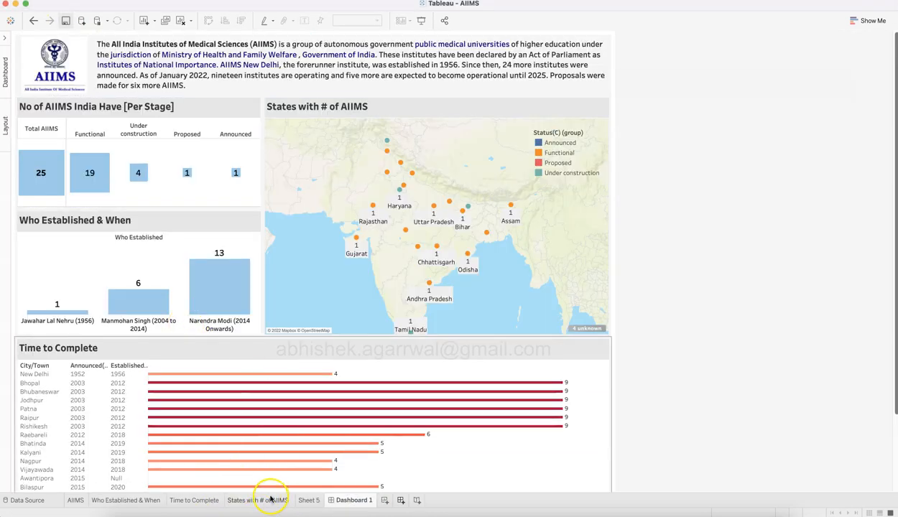
pyautogui.click(271, 501)
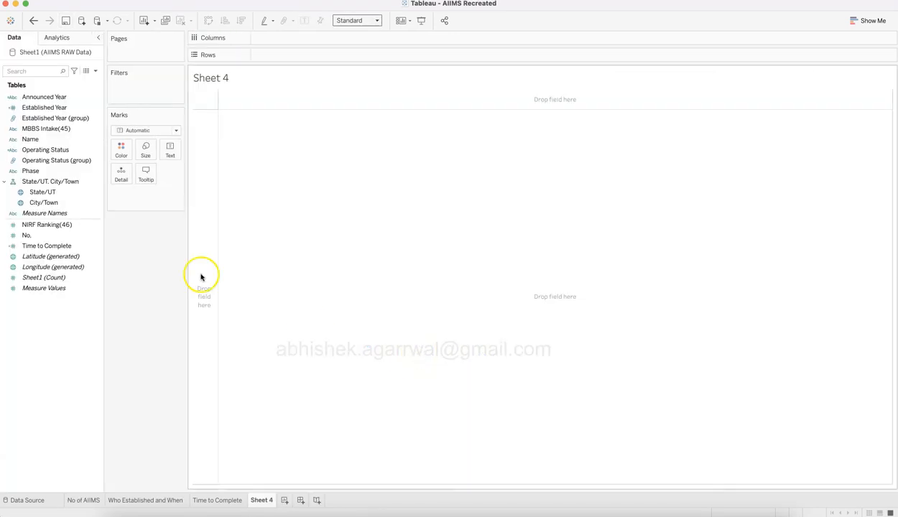
pyautogui.click(71, 197)
pyautogui.click(71, 195)
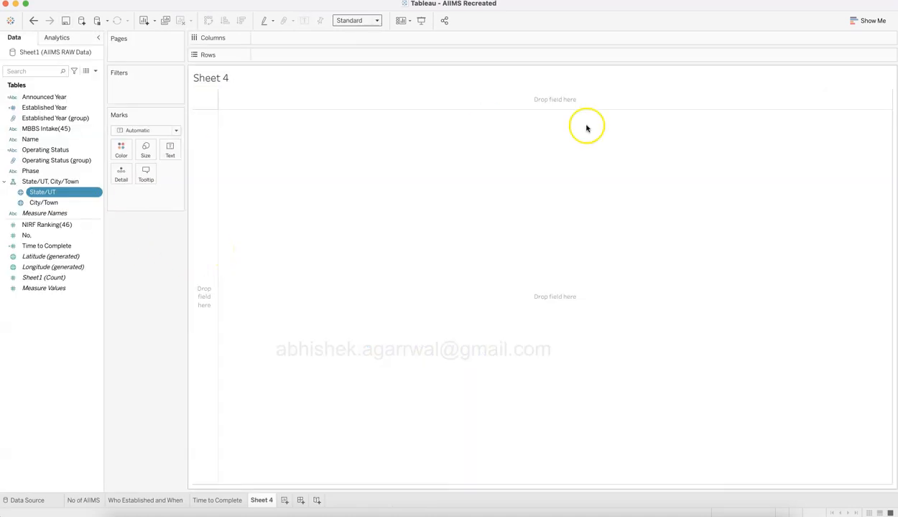
pyautogui.click(867, 21)
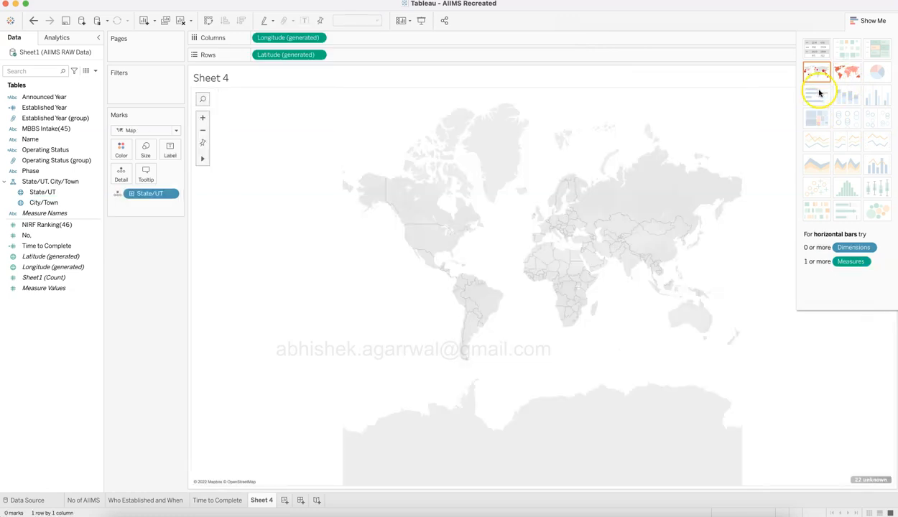
pyautogui.click(871, 20)
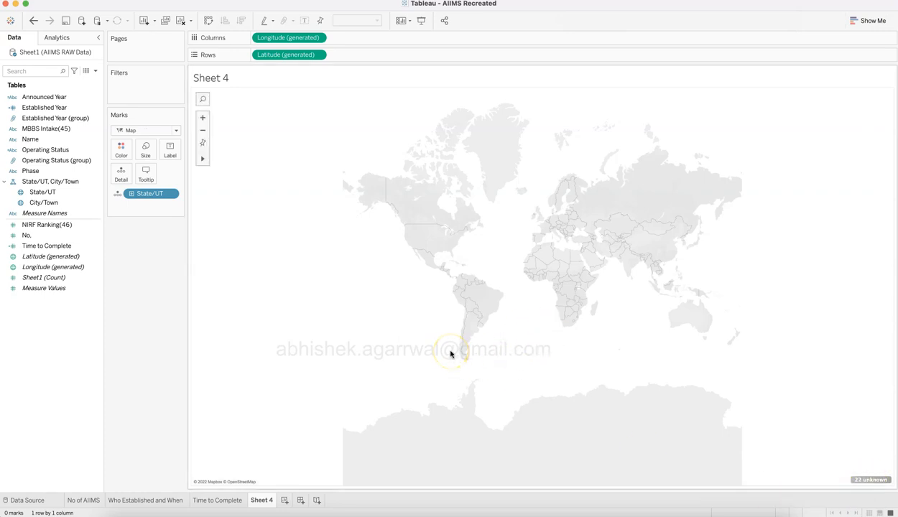
# Resolve the unknown State/UT locations by fixing the map's country/region to India.
pyautogui.click(872, 480)
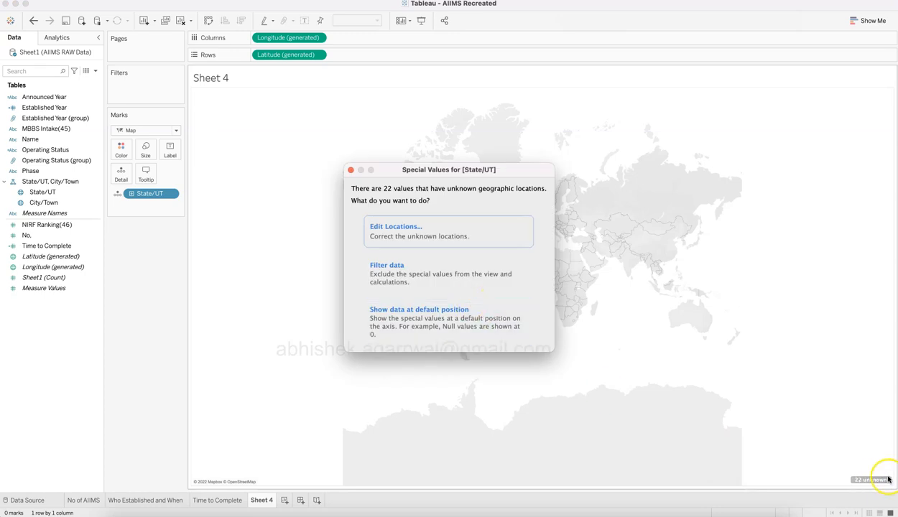
pyautogui.click(409, 233)
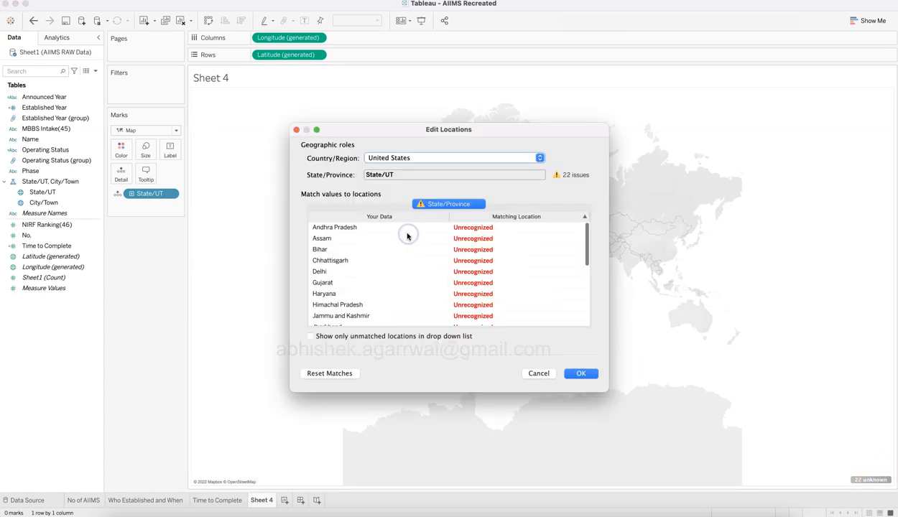
pyautogui.click(400, 159)
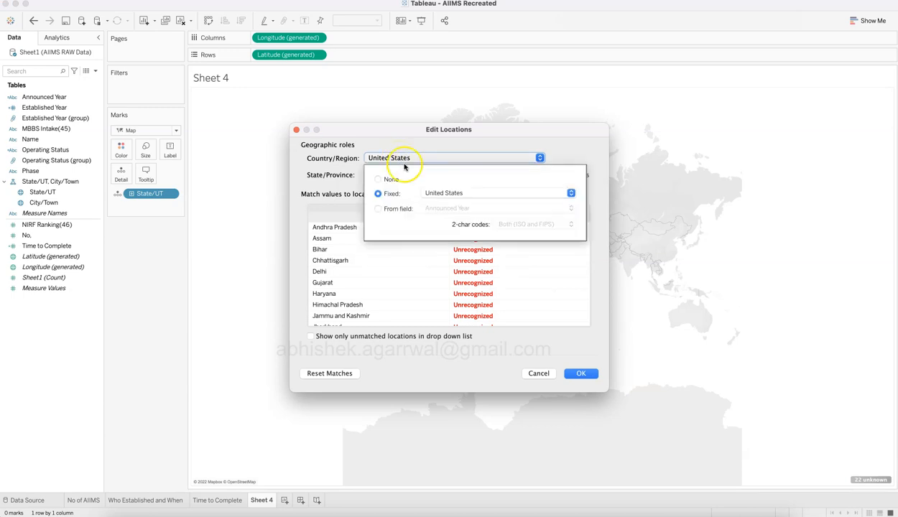
pyautogui.click(440, 193)
pyautogui.write('ind')
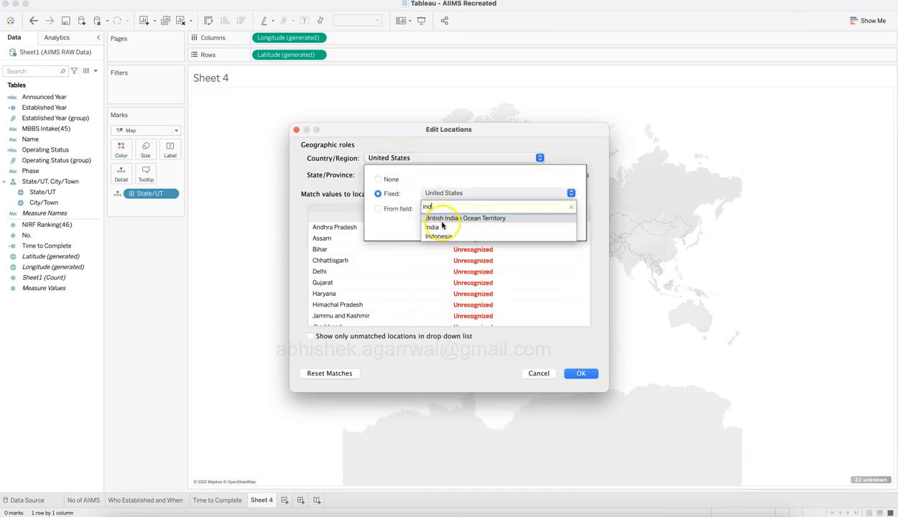
pyautogui.click(433, 227)
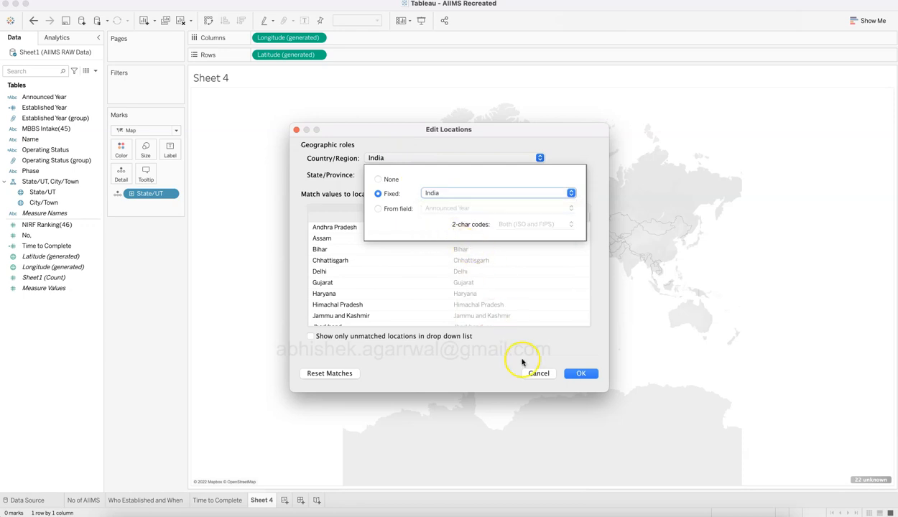
pyautogui.click(406, 291)
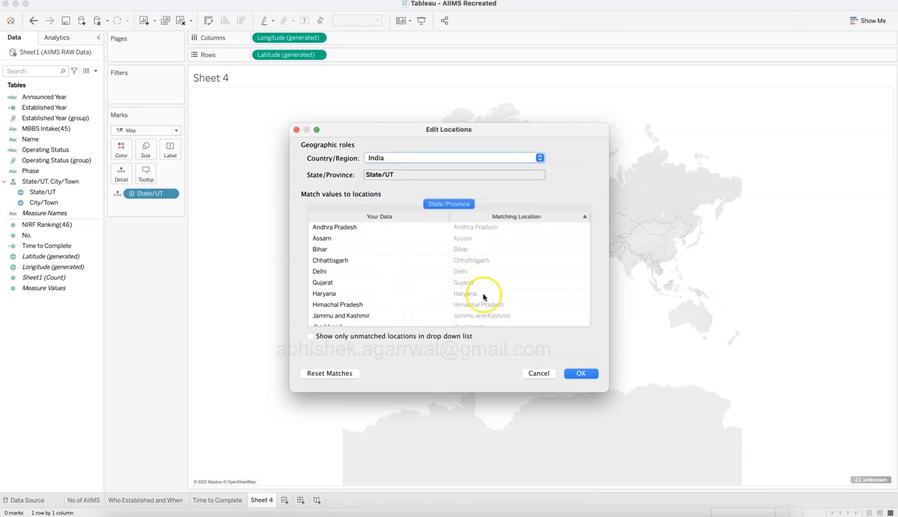
pyautogui.scroll(-10, 445, 253)
pyautogui.scroll(10, 446, 252)
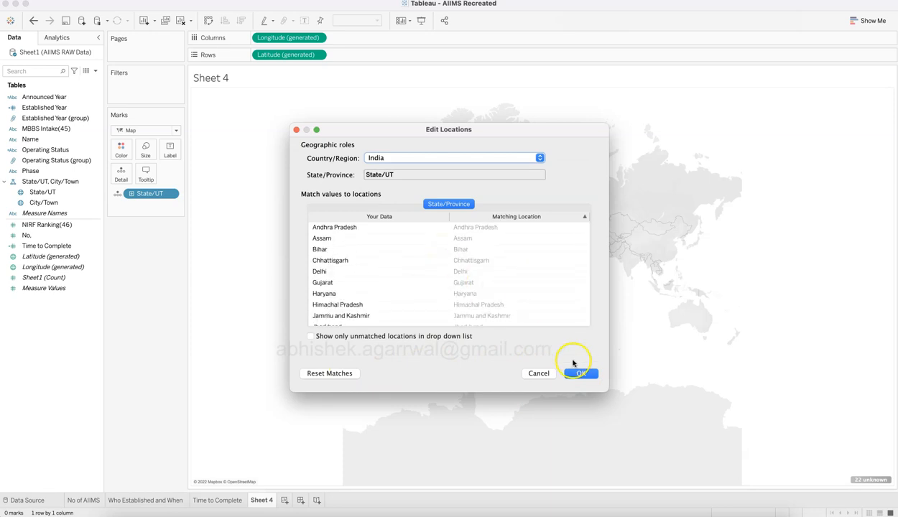
pyautogui.click(590, 375)
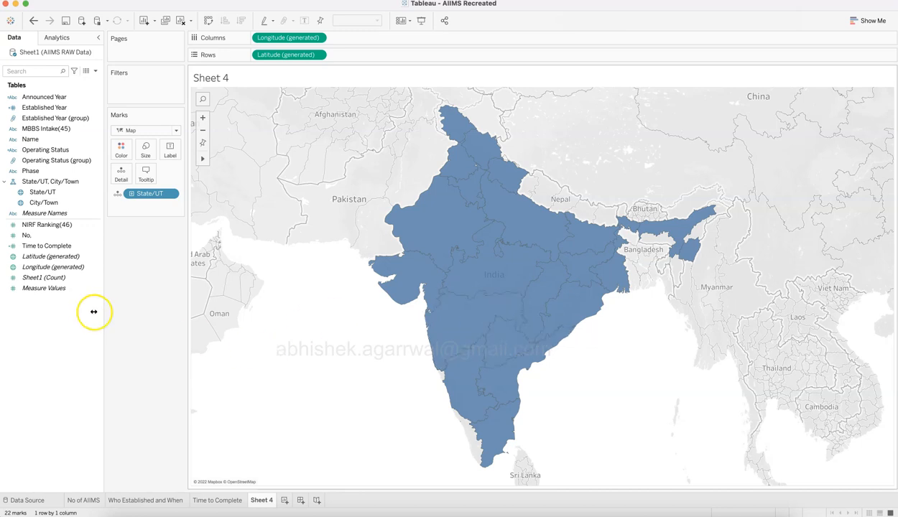
pyautogui.click(82, 257)
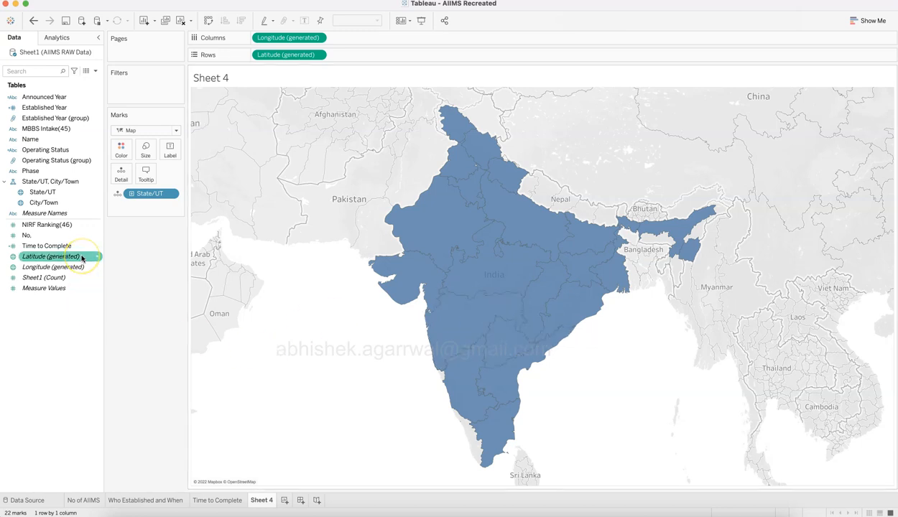
pyautogui.click(70, 196)
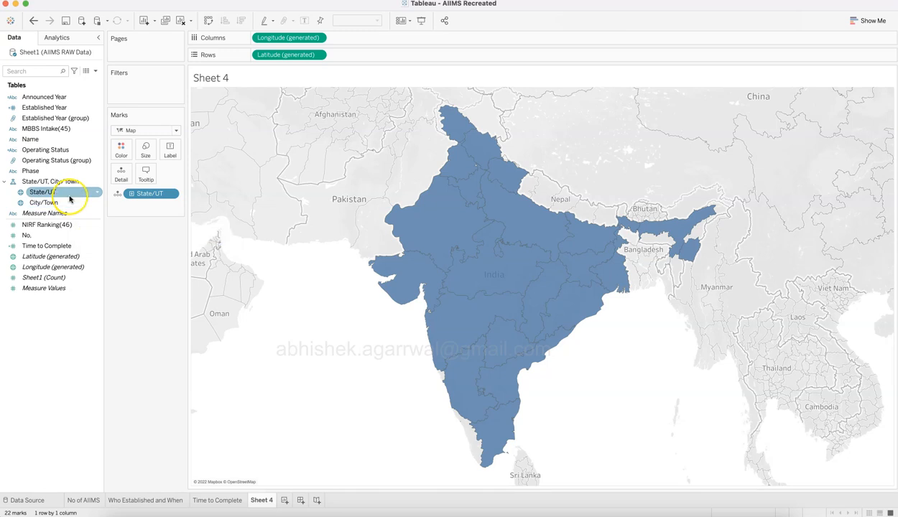
pyautogui.click(69, 204)
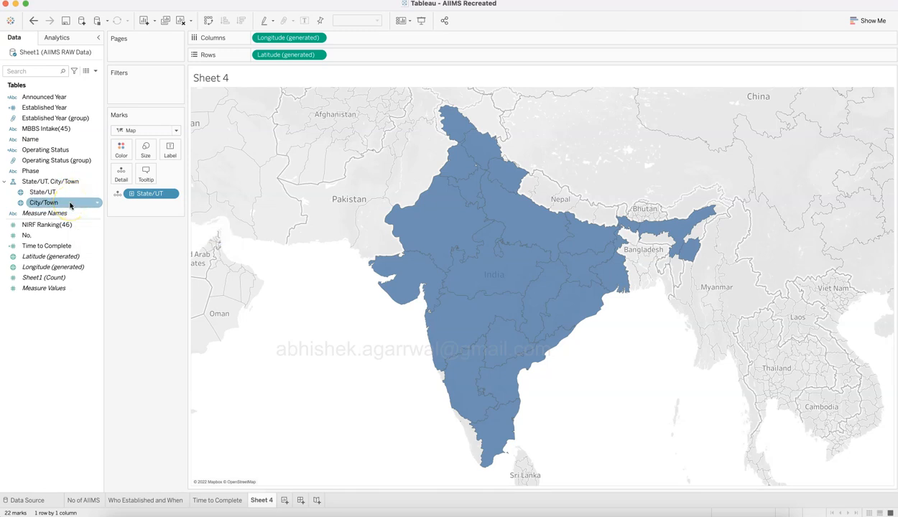
pyautogui.click(100, 216)
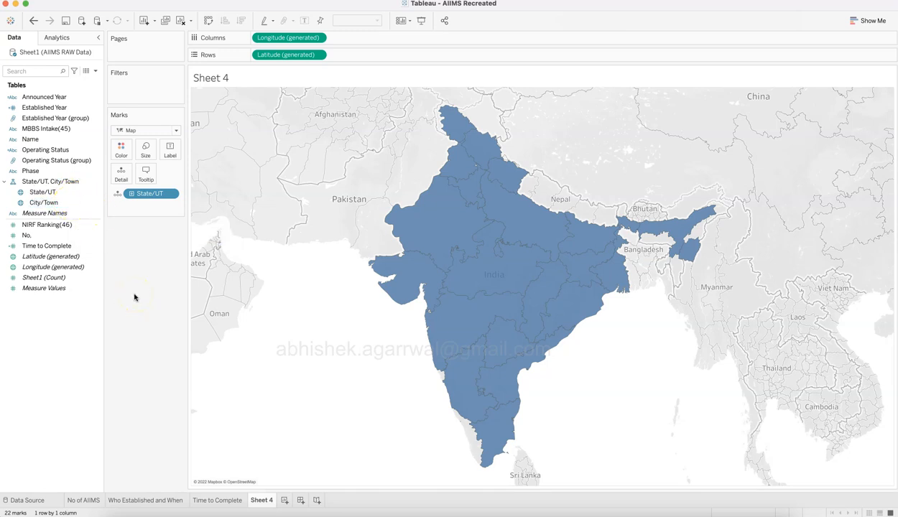
# Check the map in the reference AIIMS workbook and colour the states by Operating Status (group) in the recreated workbook.
pyautogui.press('super+Tab')
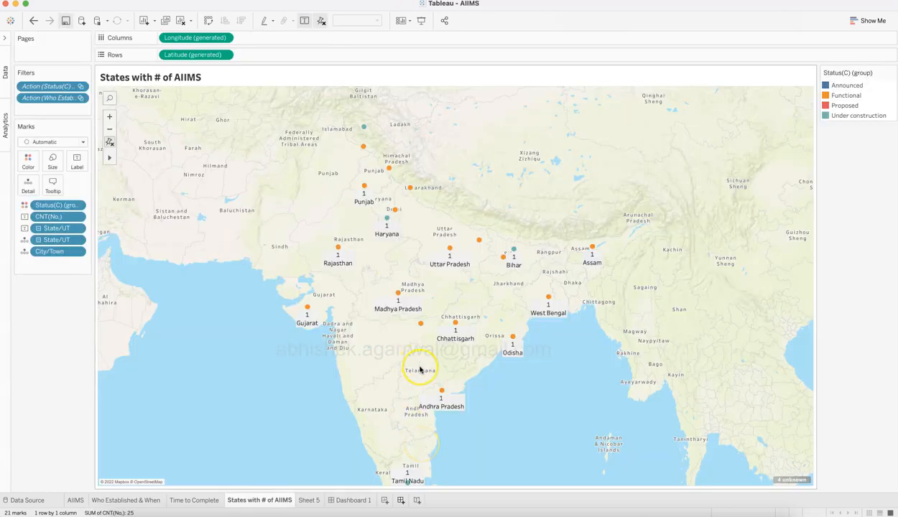
pyautogui.press('super+Tab')
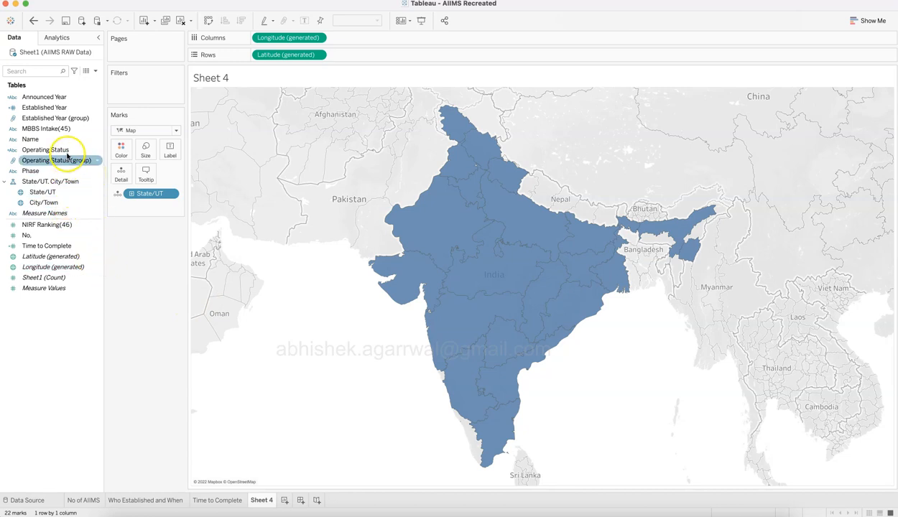
pyautogui.moveTo(66, 149); pyautogui.dragTo(120, 151)
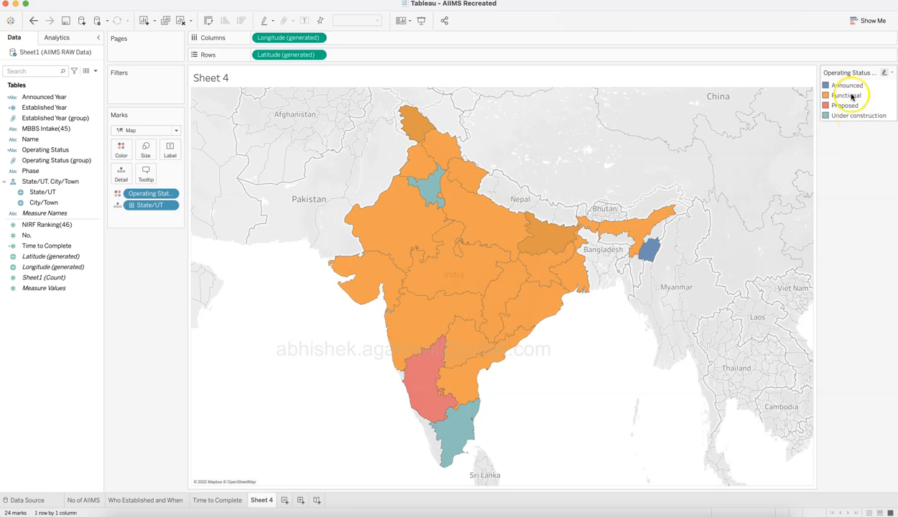
pyautogui.moveTo(652, 251)
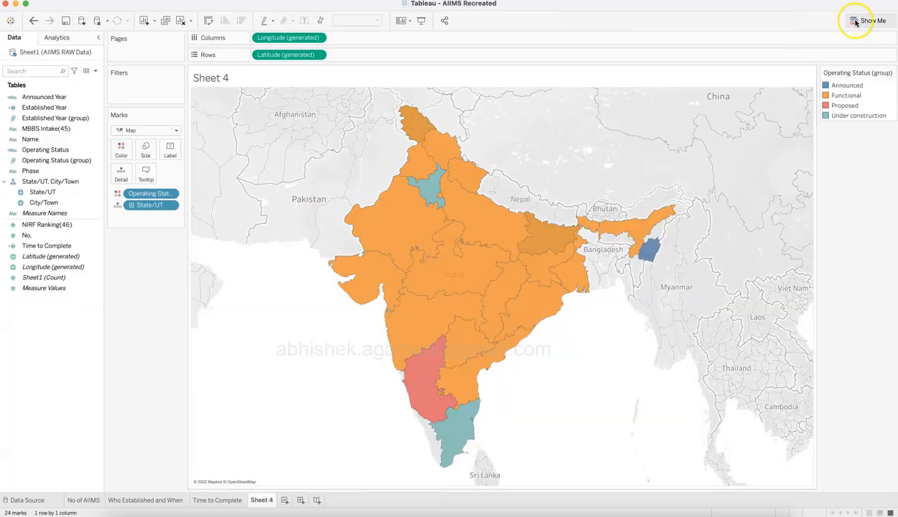
# Try the Circle mark type for the states and switch the marks back to Map.
pyautogui.click(855, 22)
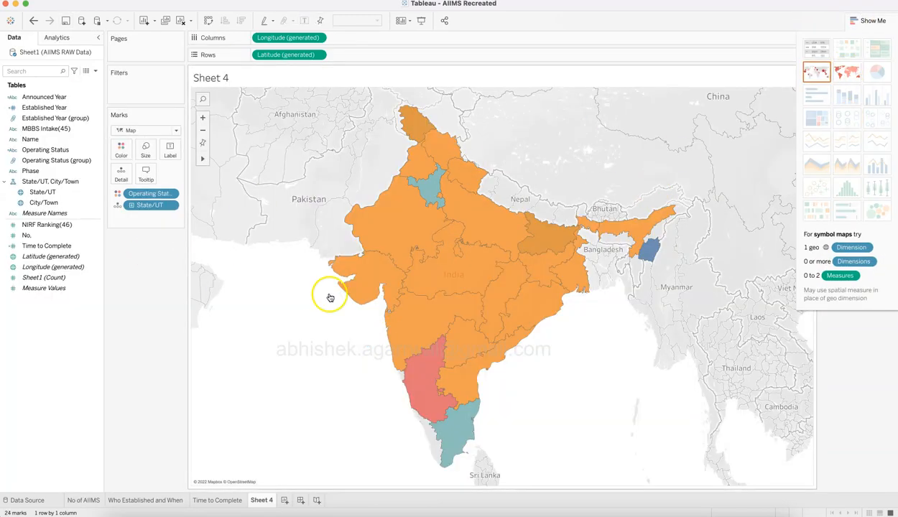
pyautogui.click(173, 131)
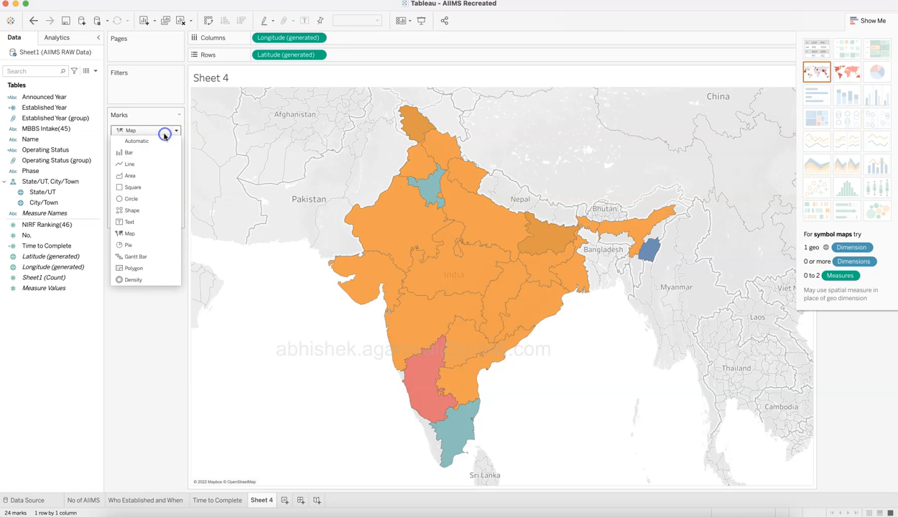
pyautogui.click(155, 201)
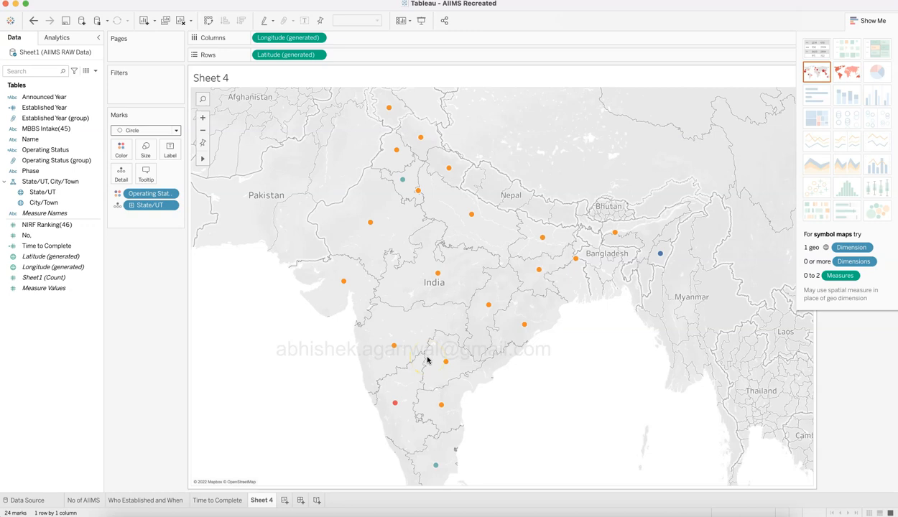
pyautogui.click(150, 130)
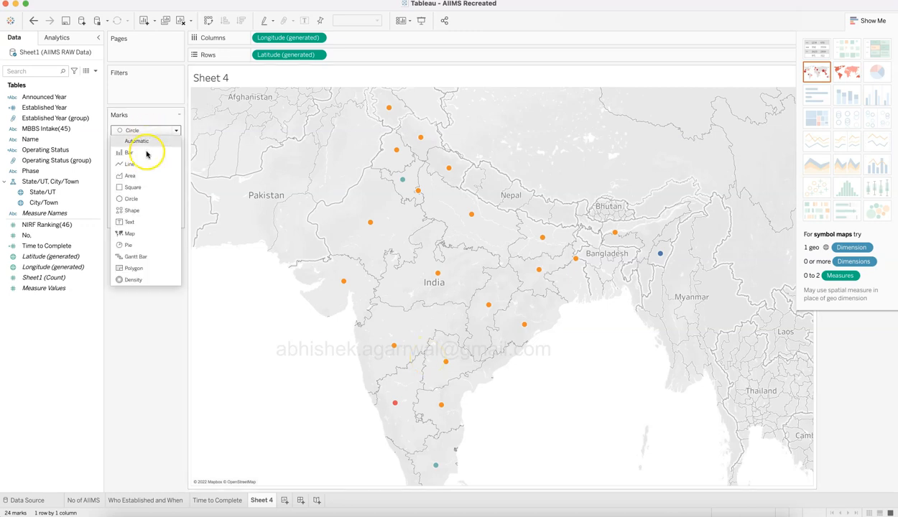
pyautogui.click(140, 235)
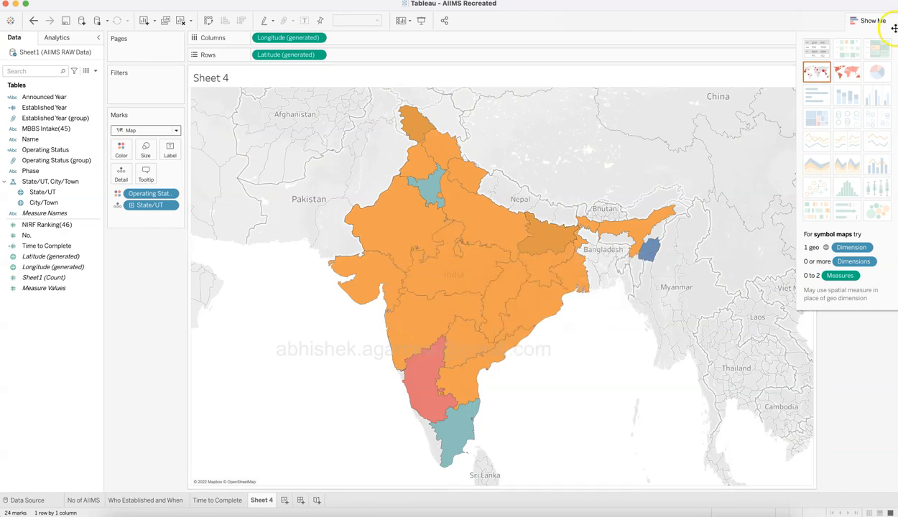
pyautogui.click(872, 21)
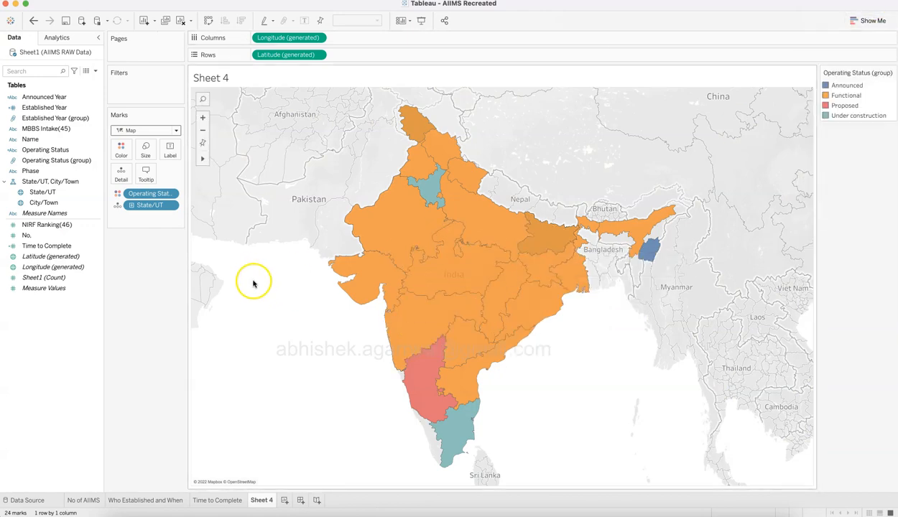
# Add Name as the map's label and aggregate it as a Count for each state.
pyautogui.click(33, 181)
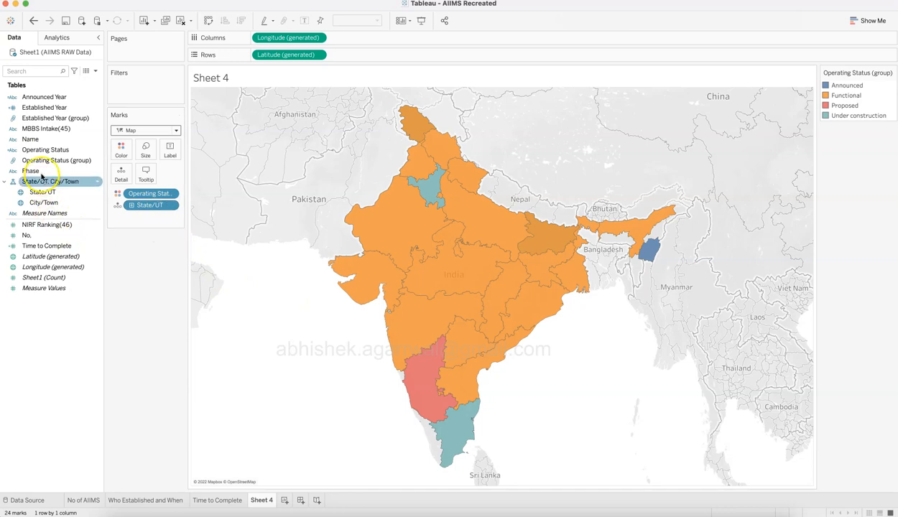
pyautogui.click(59, 141)
pyautogui.moveTo(60, 141); pyautogui.dragTo(176, 150)
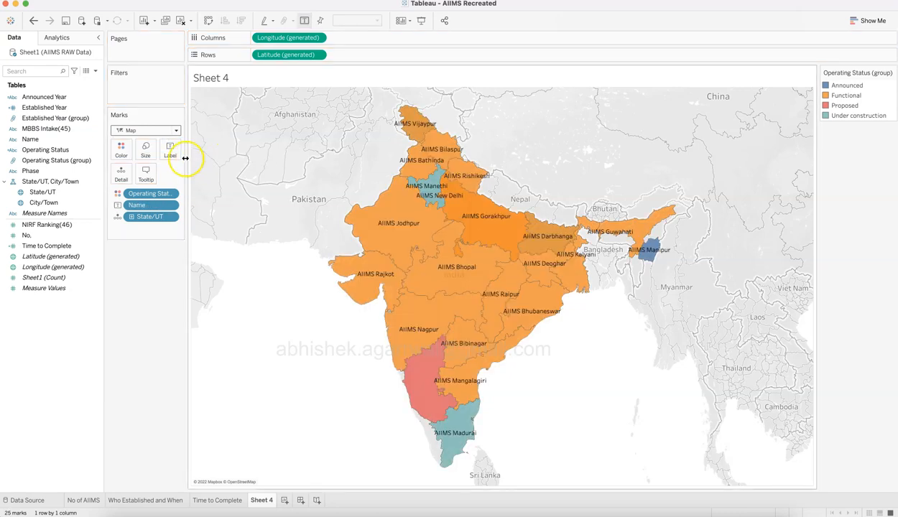
pyautogui.click(170, 205)
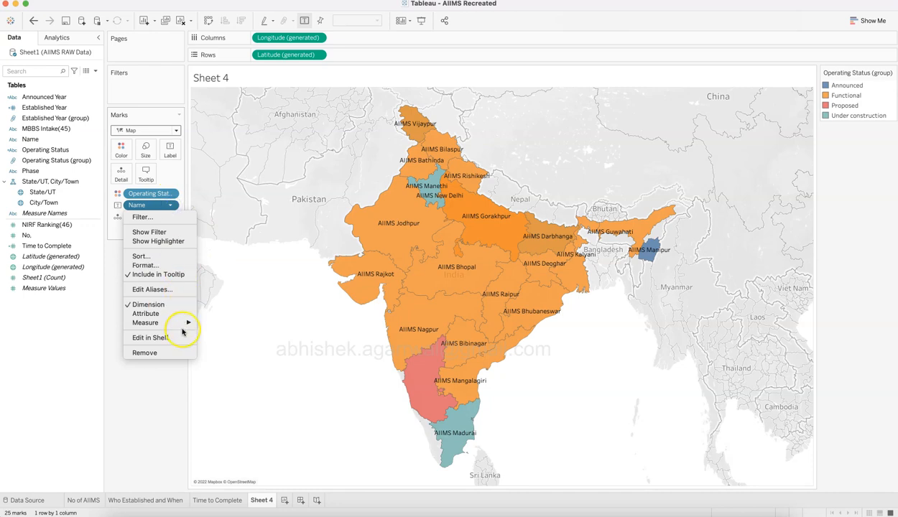
pyautogui.moveTo(186, 323)
pyautogui.click(214, 344)
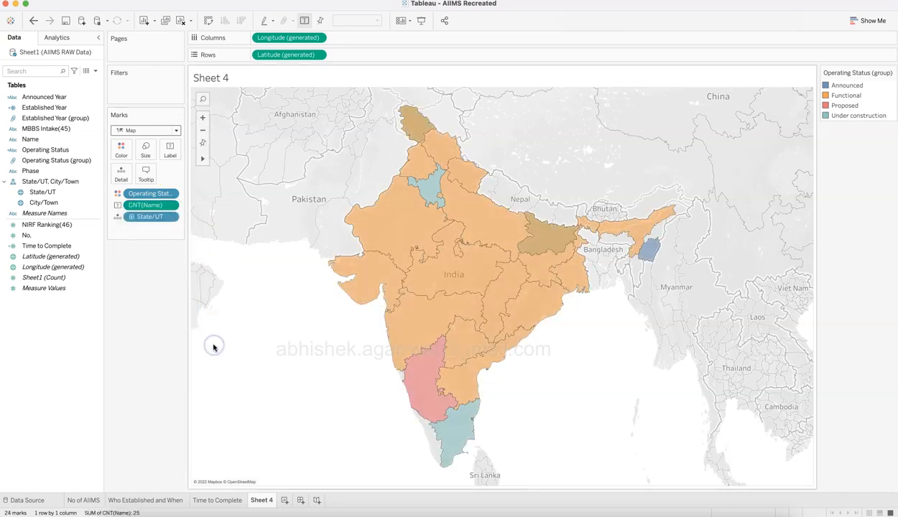
pyautogui.moveTo(482, 211)
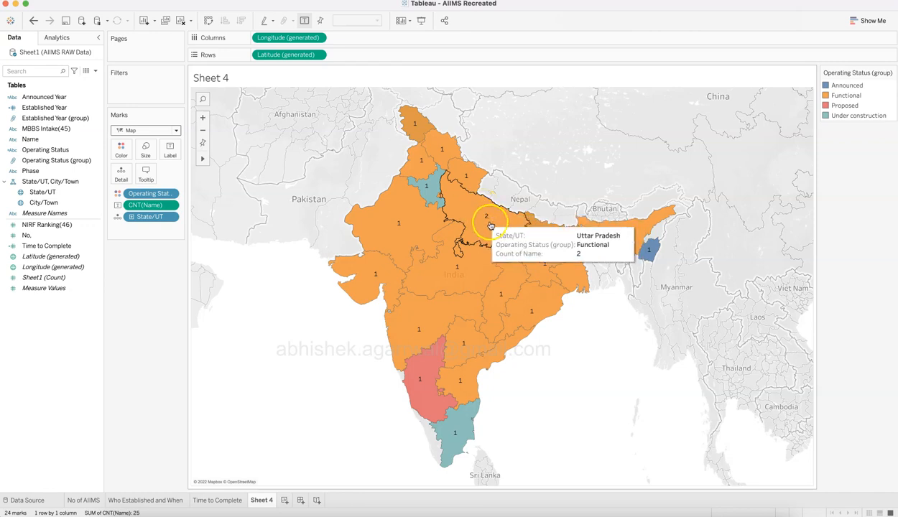
# Undo the Count aggregation of the Name label to compare the institute names, and redo it.
pyautogui.click(256, 501)
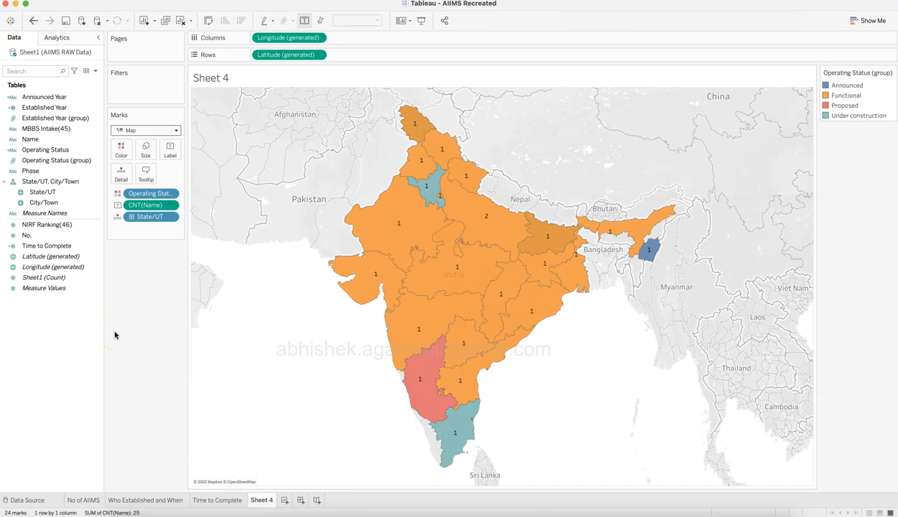
pyautogui.click(33, 21)
pyautogui.moveTo(477, 210)
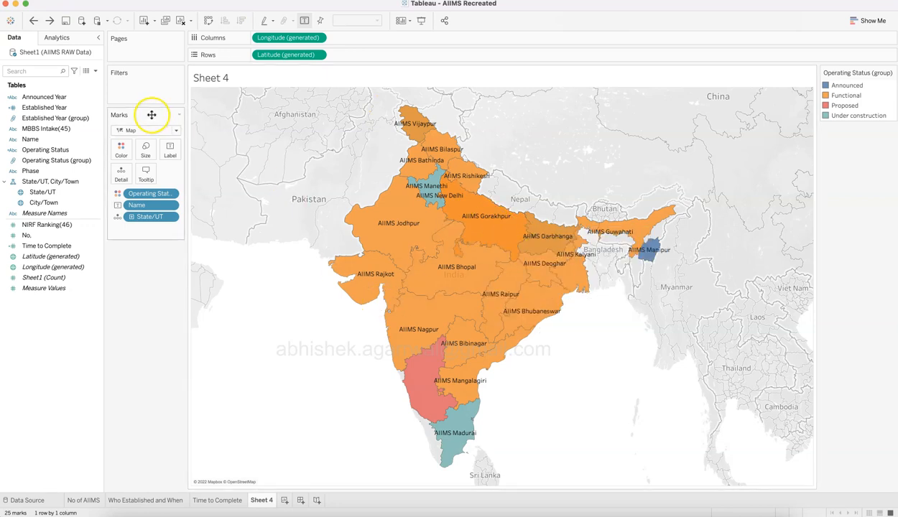
pyautogui.click(49, 21)
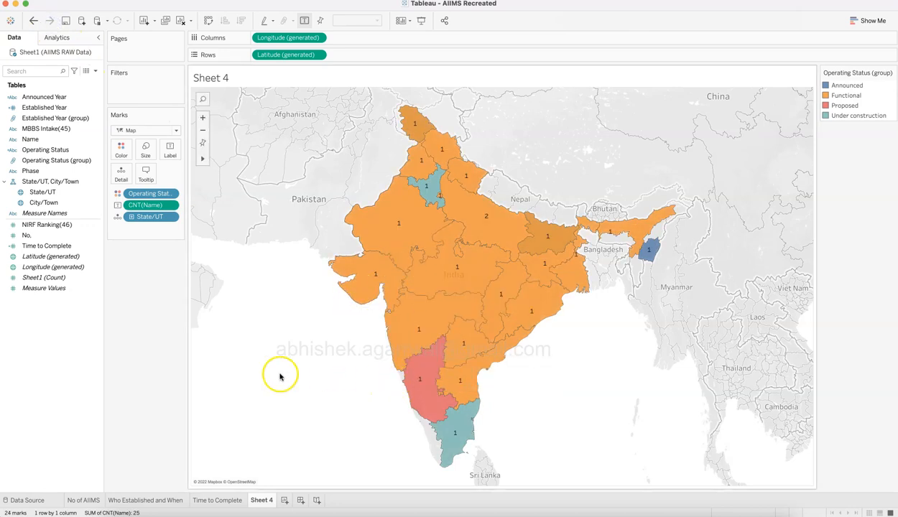
# Preview the Tableau 10, Color Blind, Traffic Light and Summer palettes for the operating status colours without applying any.
pyautogui.click(122, 151)
pyautogui.click(162, 183)
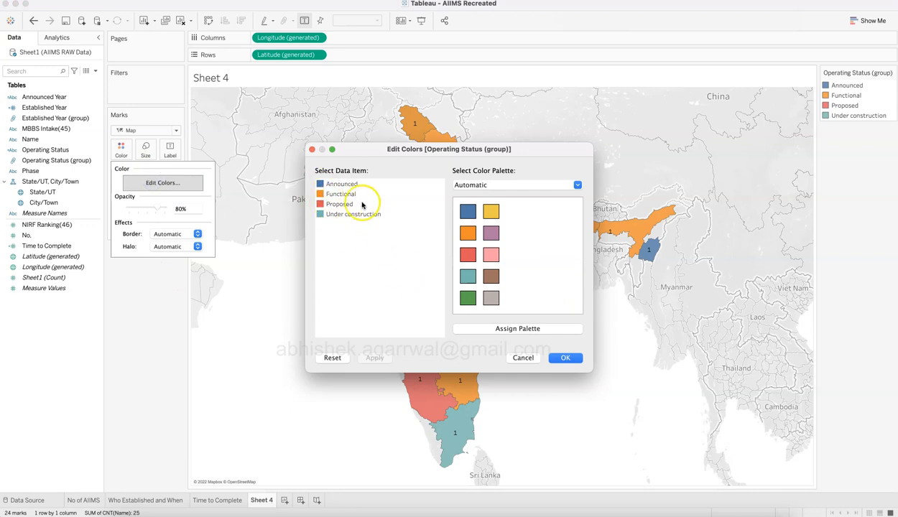
pyautogui.click(476, 185)
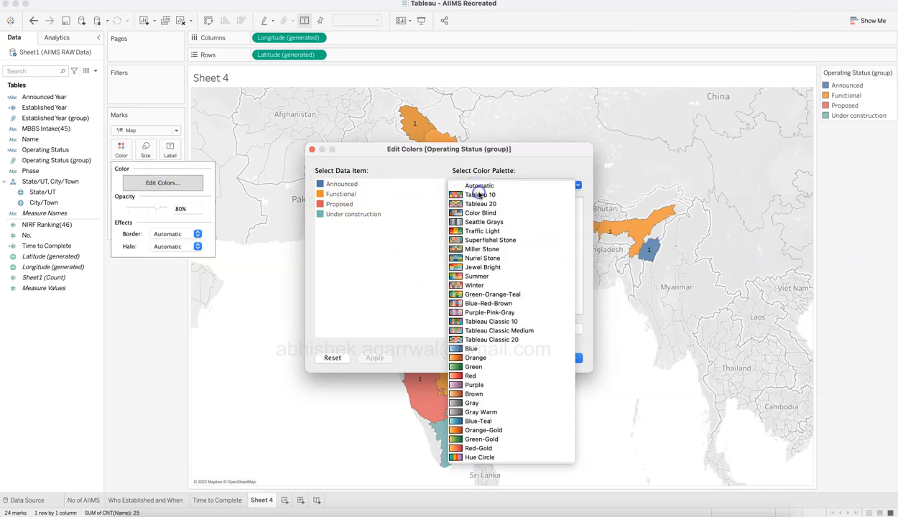
pyautogui.click(480, 193)
pyautogui.click(484, 186)
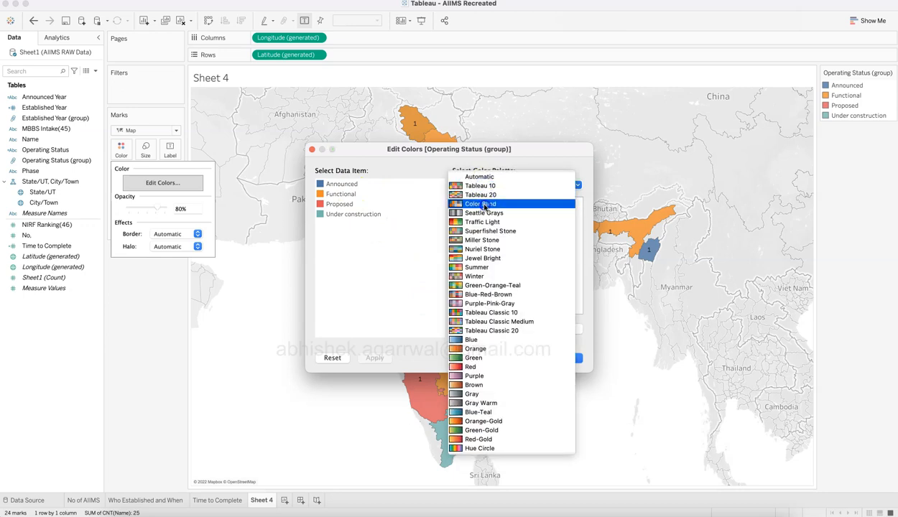
pyautogui.click(488, 201)
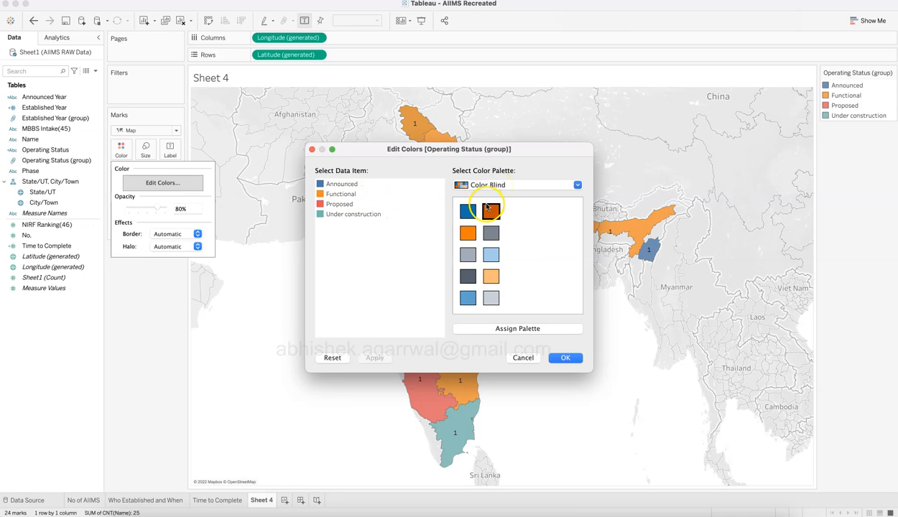
pyautogui.click(490, 186)
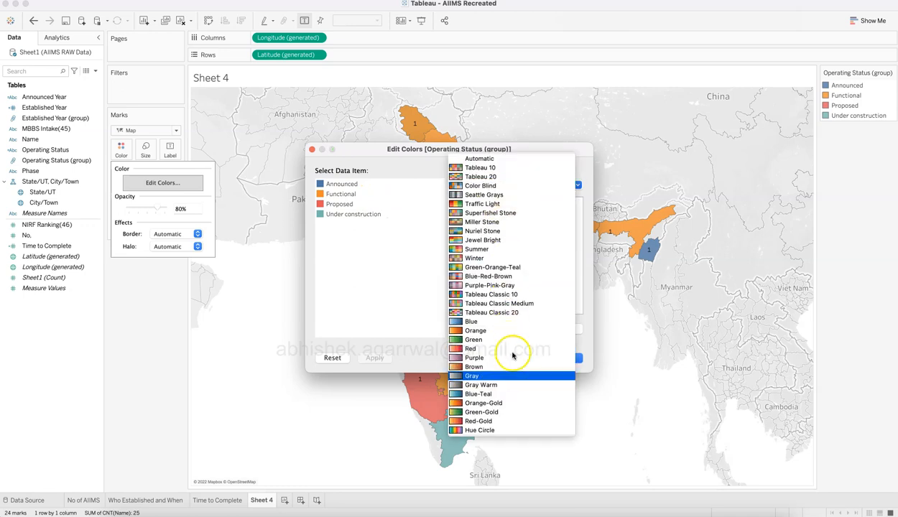
pyautogui.click(521, 203)
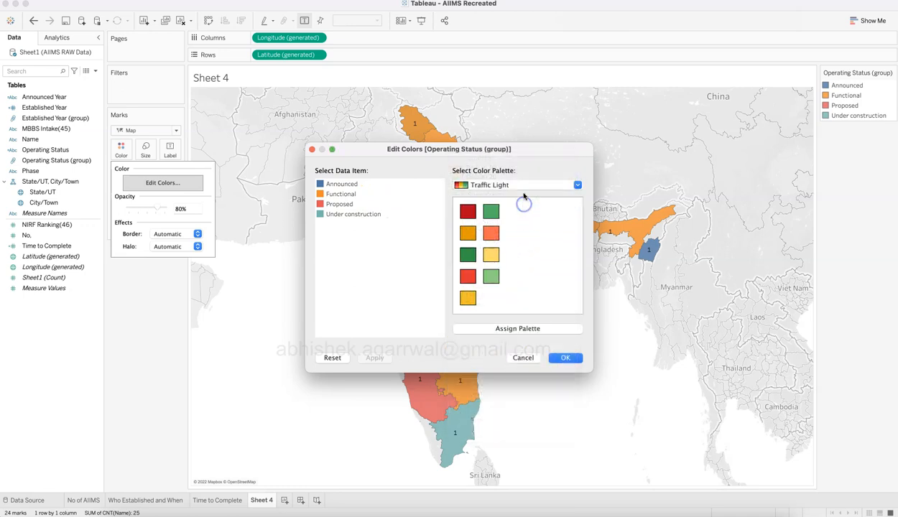
pyautogui.click(523, 186)
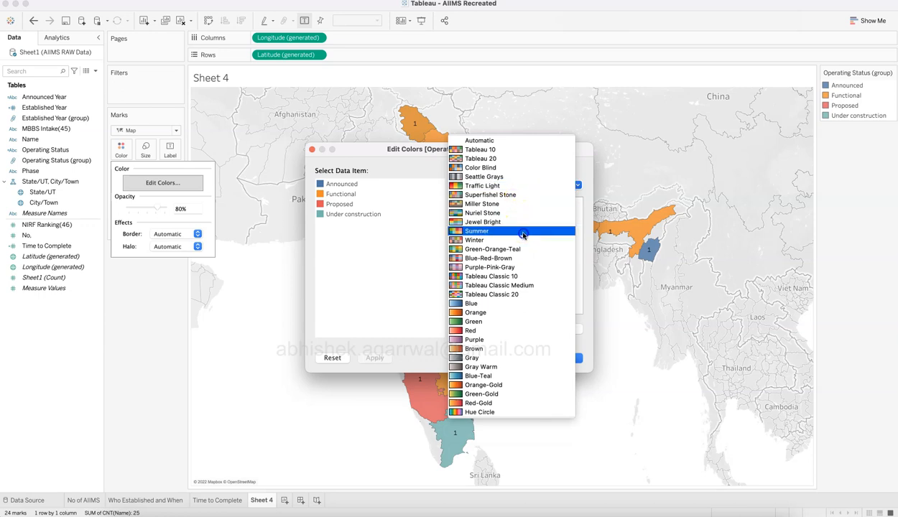
pyautogui.click(523, 231)
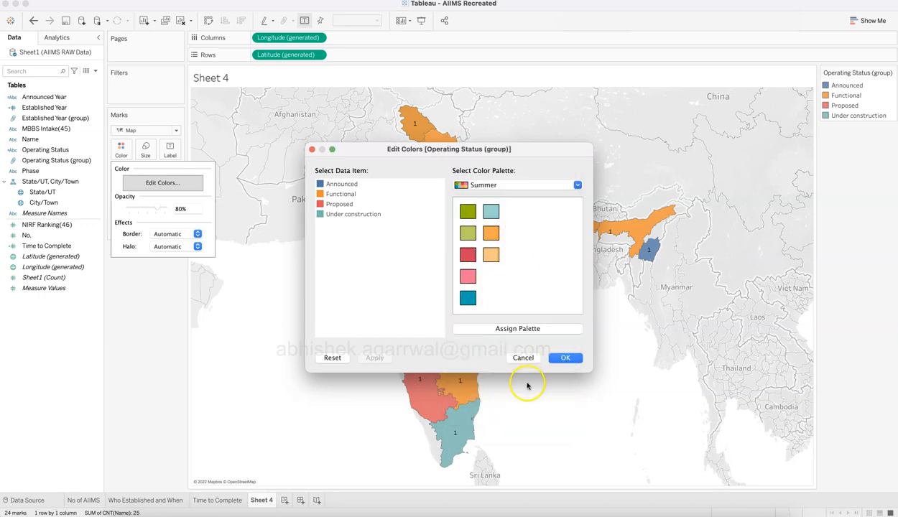
pyautogui.click(523, 358)
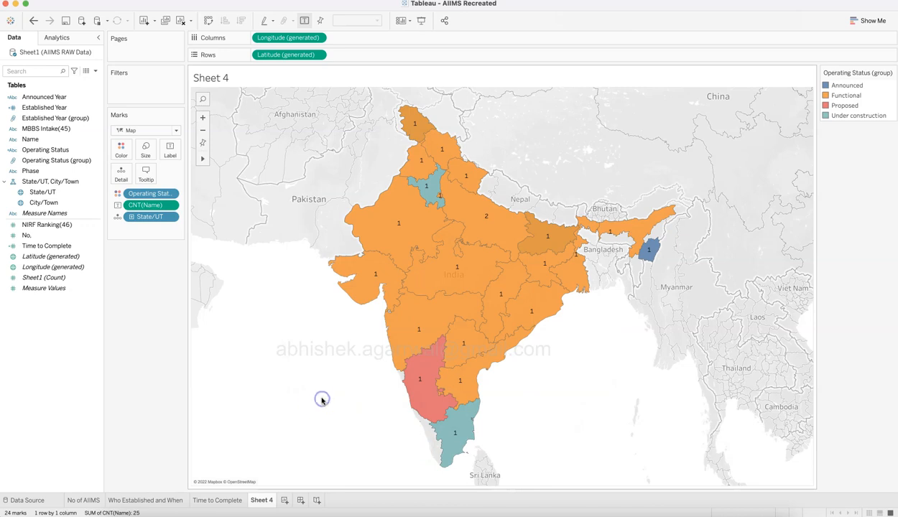
# Save the workbook and open the Map Layers settings for the states map.
pyautogui.click(66, 21)
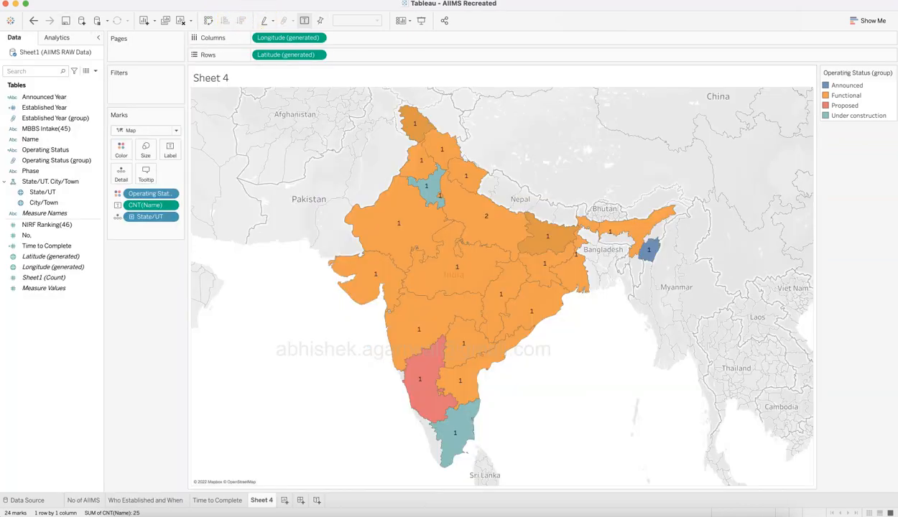
pyautogui.click(258, 1)
pyautogui.moveTo(297, 20)
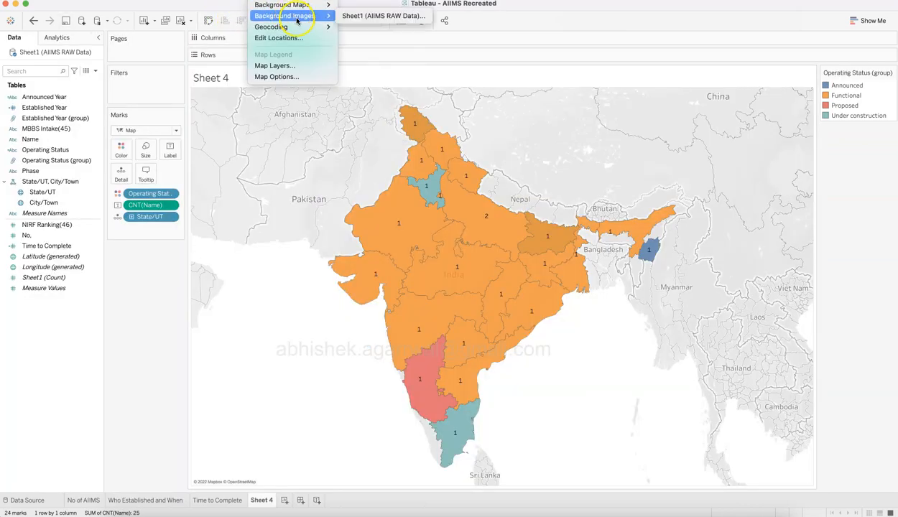
pyautogui.click(297, 68)
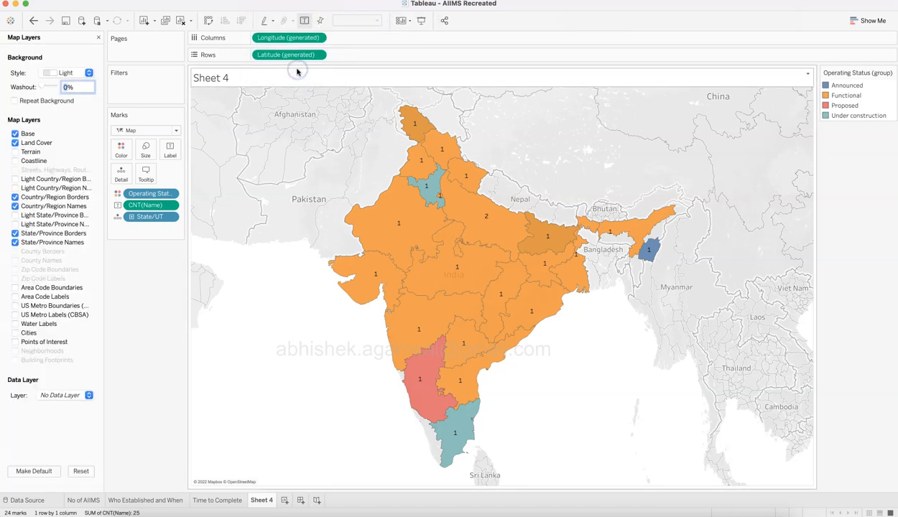
# Try toggling the Terrain, Coastline, Base and Land Cover map layers and restore each to its original setting.
pyautogui.click(16, 152)
pyautogui.click(15, 152)
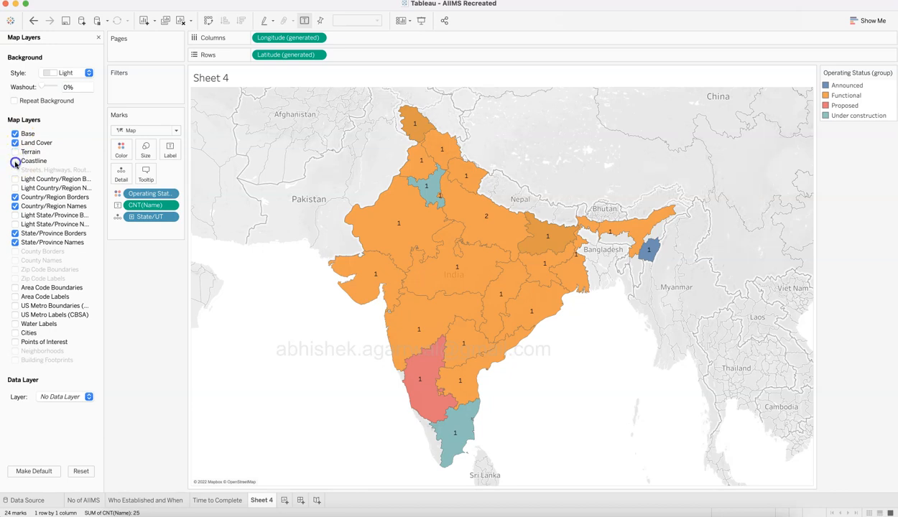
pyautogui.click(15, 161)
pyautogui.click(15, 161)
pyautogui.click(13, 138)
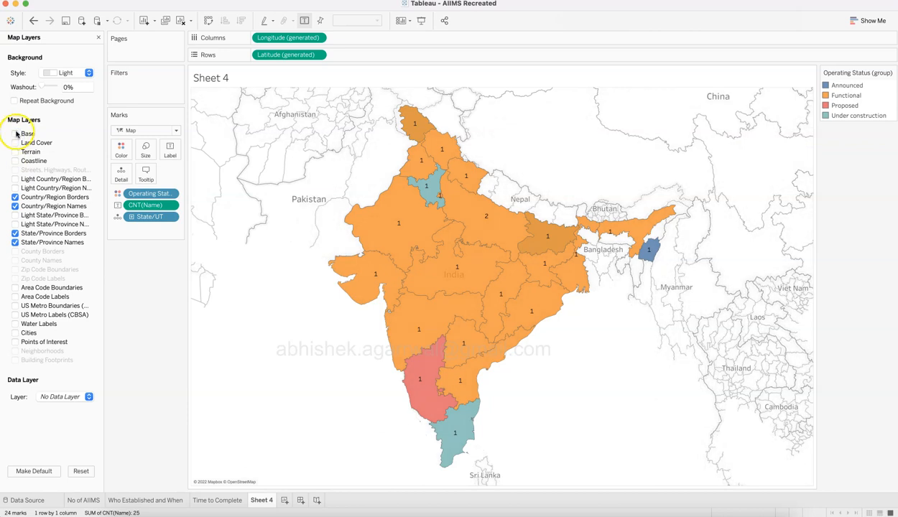
pyautogui.click(15, 133)
pyautogui.click(15, 143)
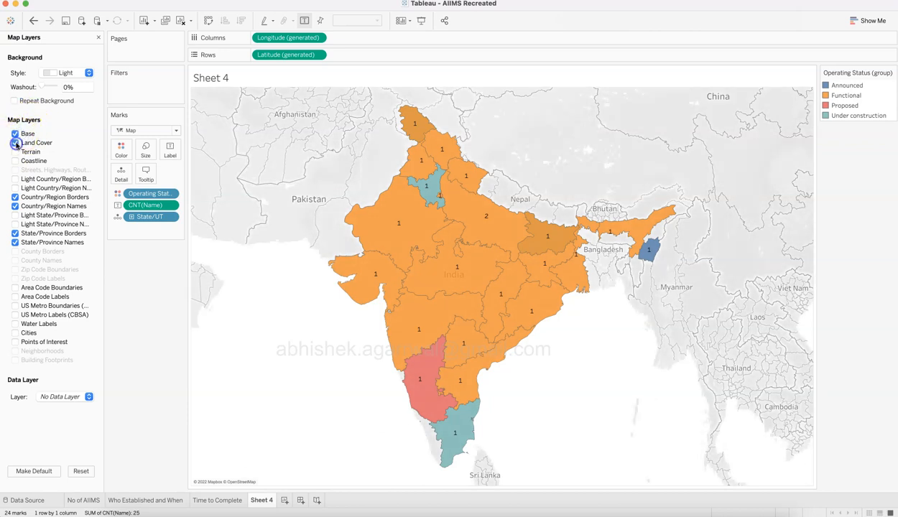
# Compare the Outdoors, Dark and Normal background styles and set the map's background to Outdoors.
pyautogui.click(70, 83)
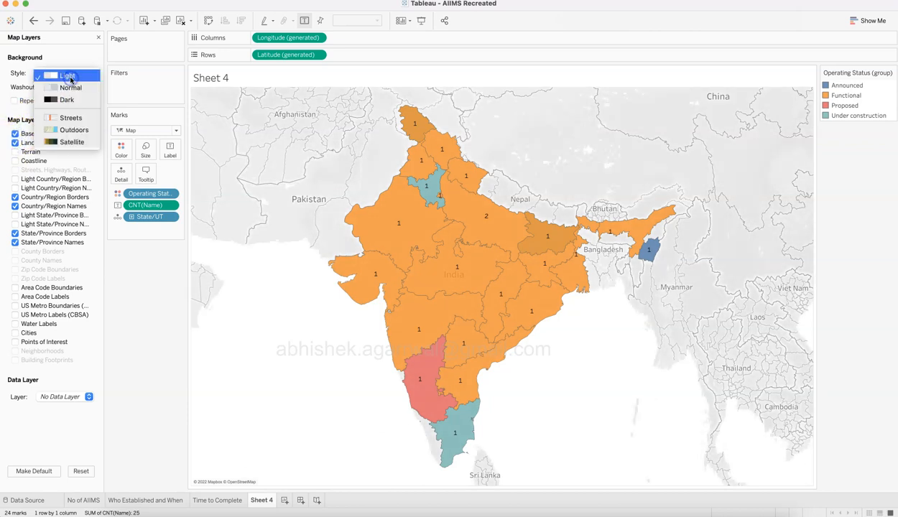
pyautogui.click(77, 129)
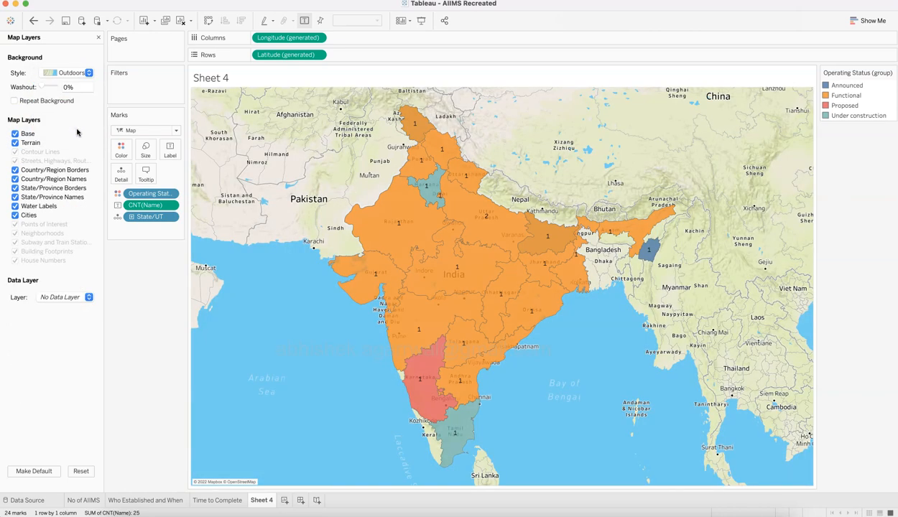
pyautogui.click(77, 73)
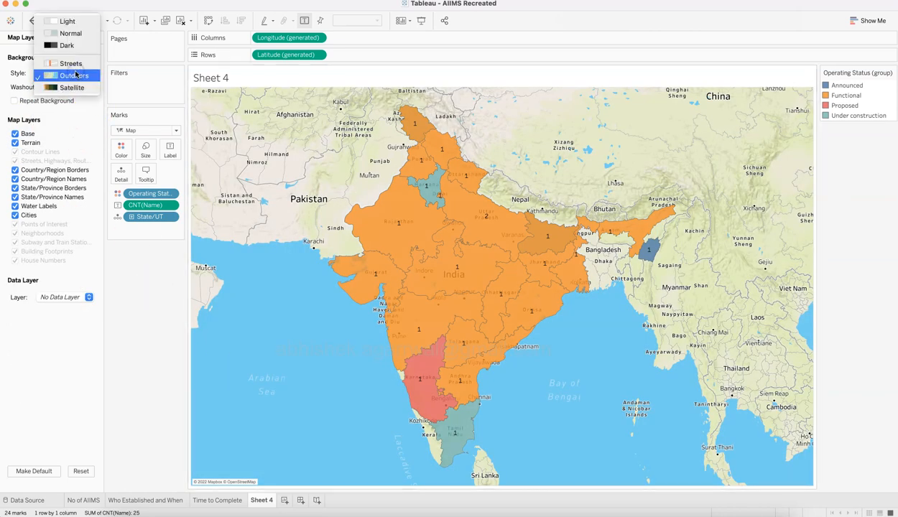
pyautogui.click(75, 48)
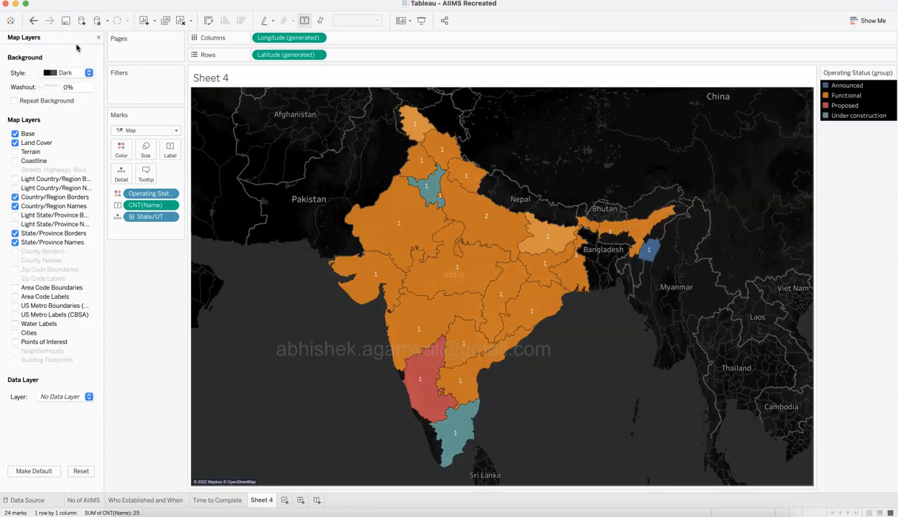
pyautogui.click(71, 72)
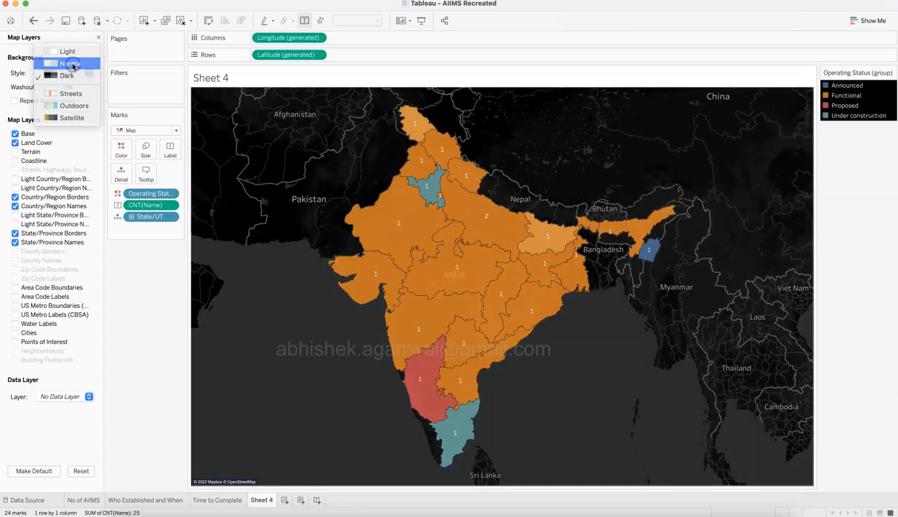
pyautogui.click(72, 65)
pyautogui.click(72, 71)
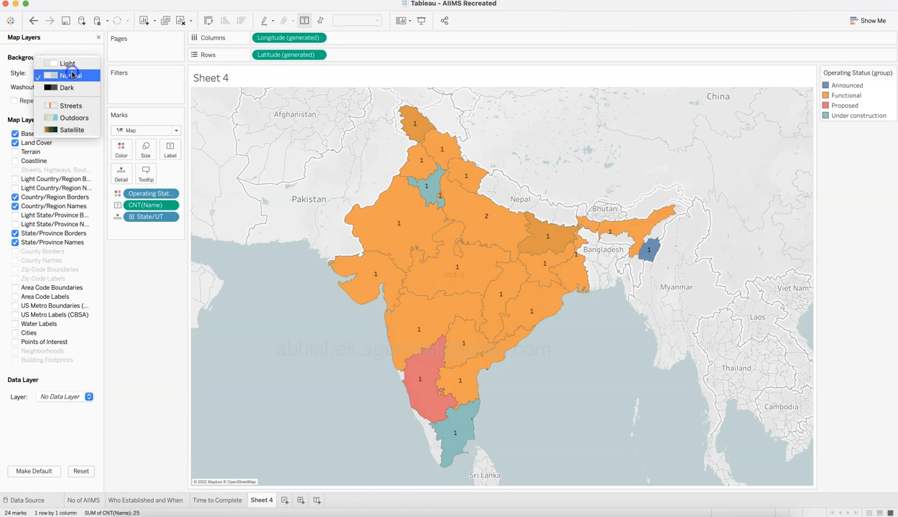
pyautogui.click(74, 117)
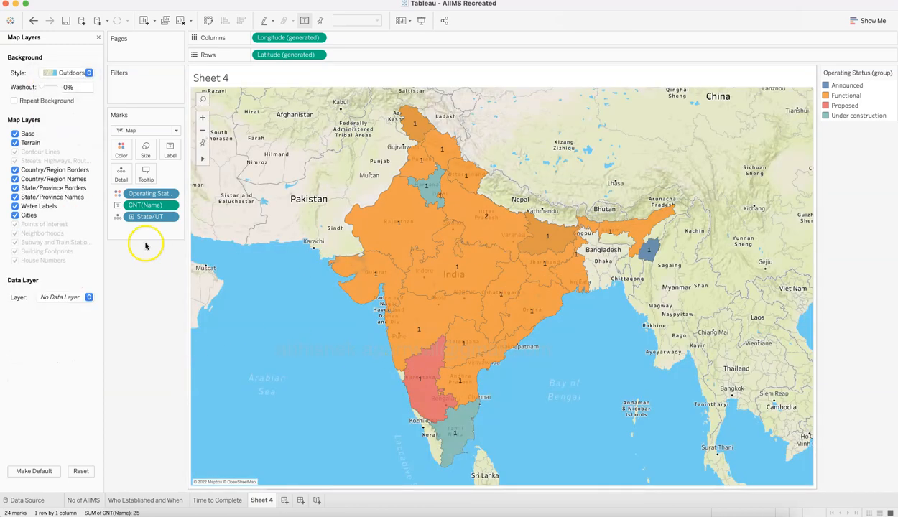
# Try hiding the Base and Terrain layers of the Outdoors map and turn both back on.
pyautogui.click(28, 136)
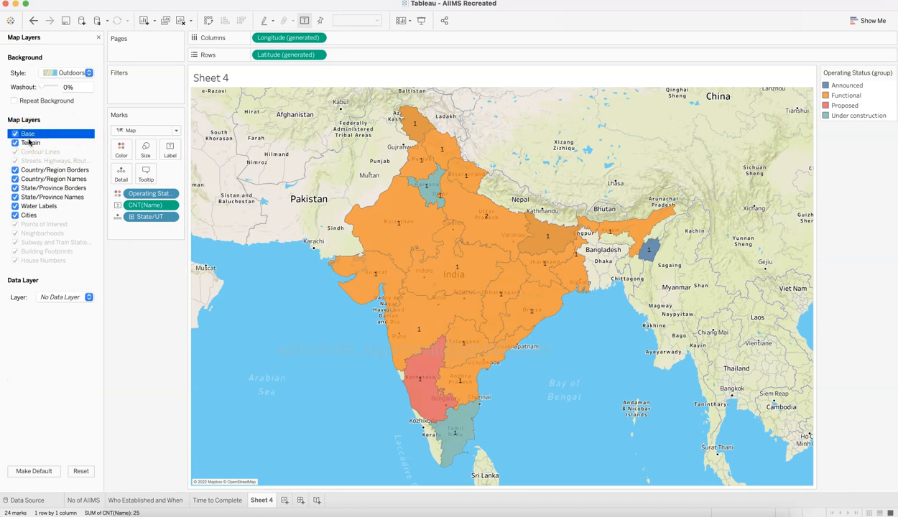
pyautogui.click(15, 134)
pyautogui.click(16, 142)
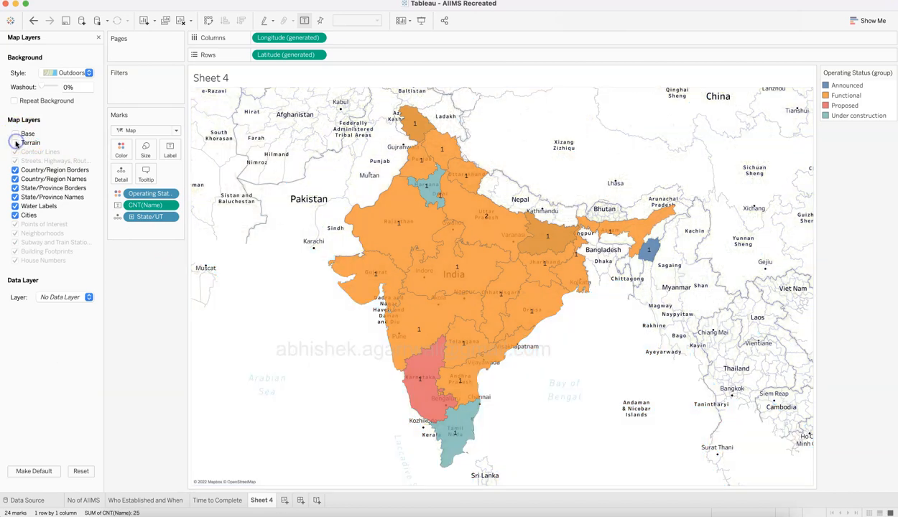
pyautogui.click(15, 142)
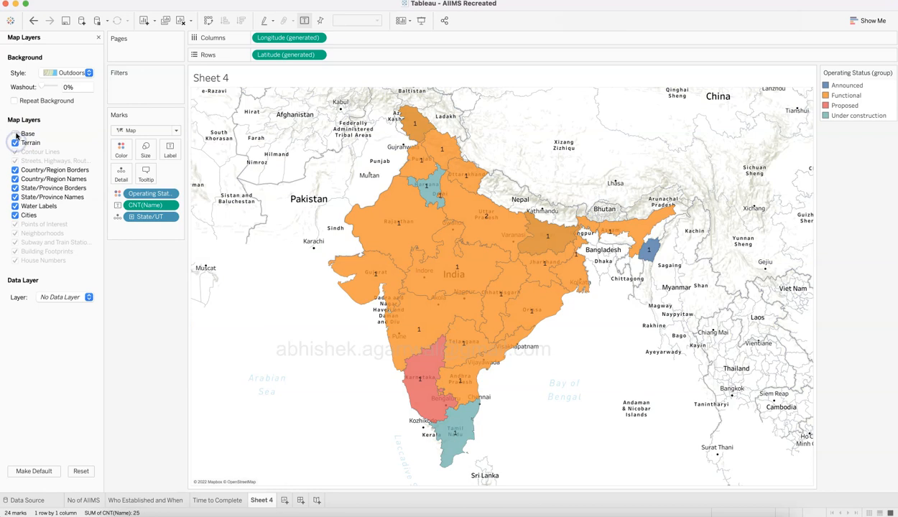
pyautogui.click(15, 133)
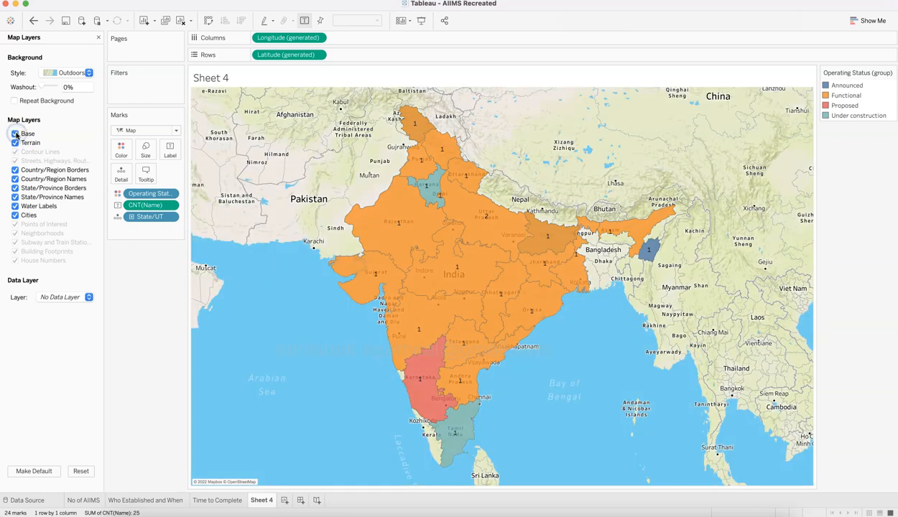
# Hide the country/region names and borders, state/province borders and cities, keep the State/Province Names layer on, and save the workbook.
pyautogui.click(15, 179)
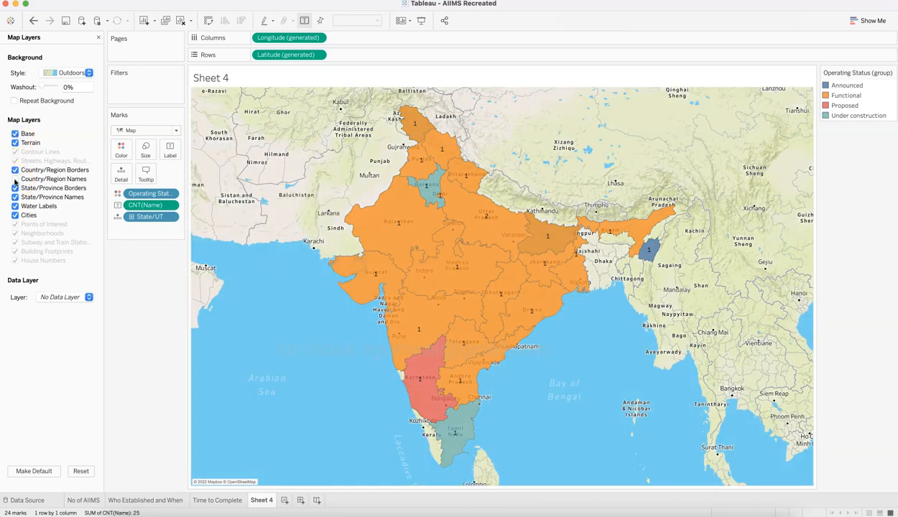
pyautogui.click(14, 170)
pyautogui.click(15, 188)
pyautogui.click(15, 197)
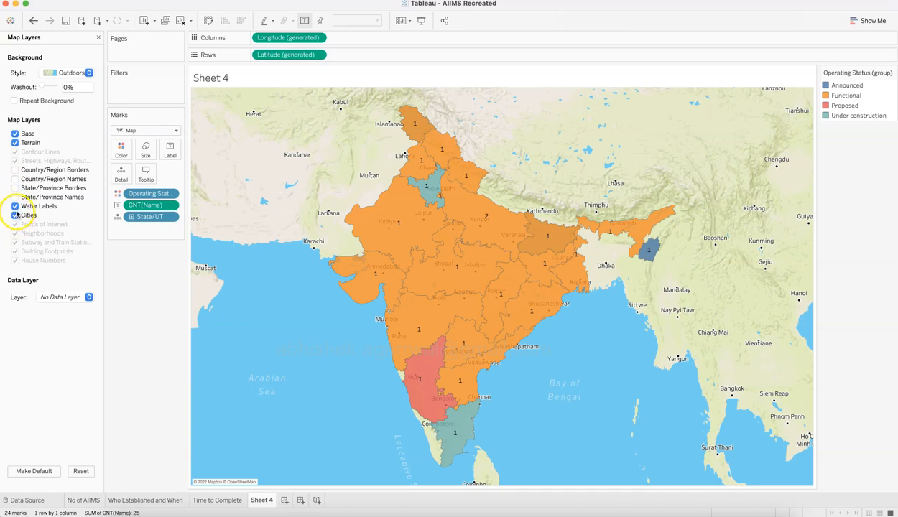
pyautogui.click(15, 215)
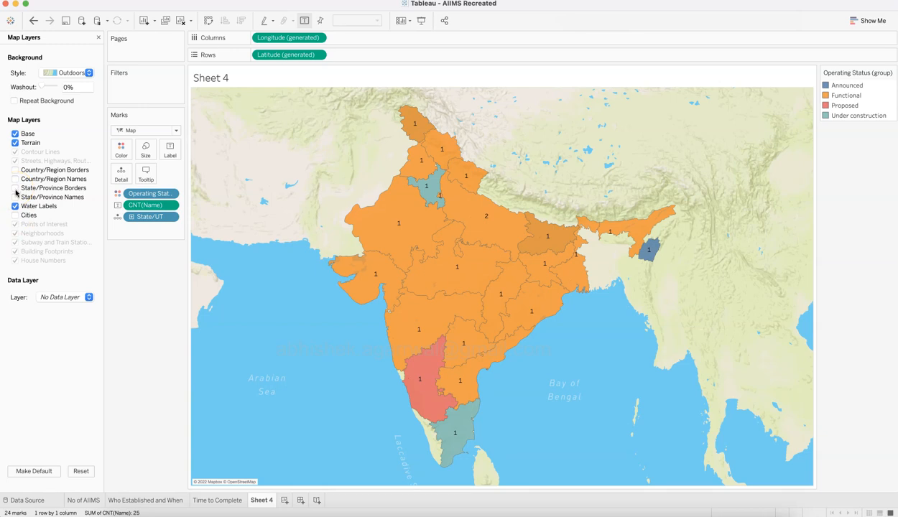
pyautogui.click(15, 197)
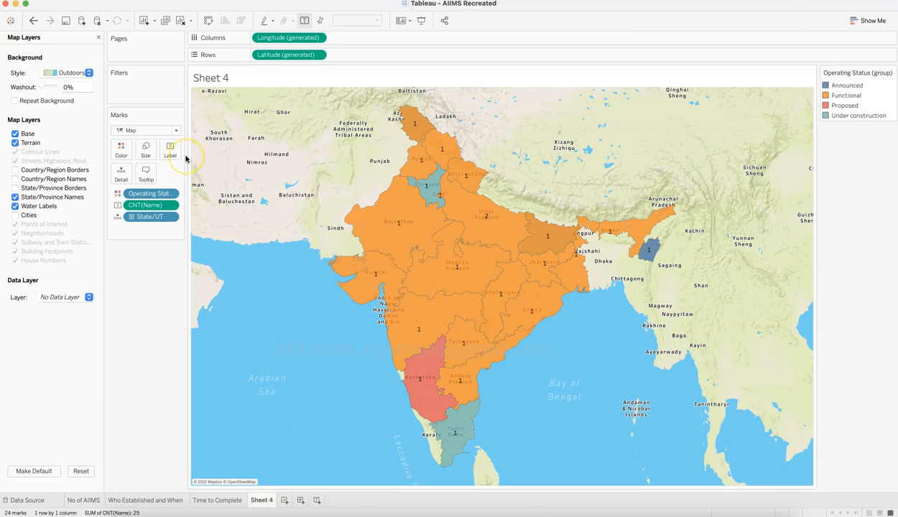
pyautogui.click(99, 37)
pyautogui.click(66, 20)
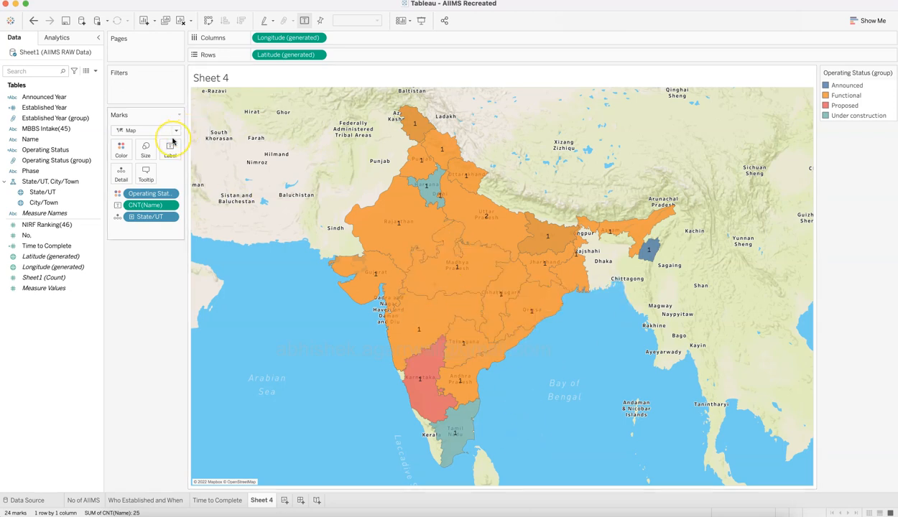
# Add City/Town to the map's detail and open location editing for its unrecognized city values.
pyautogui.moveTo(43, 202); pyautogui.dragTo(125, 179)
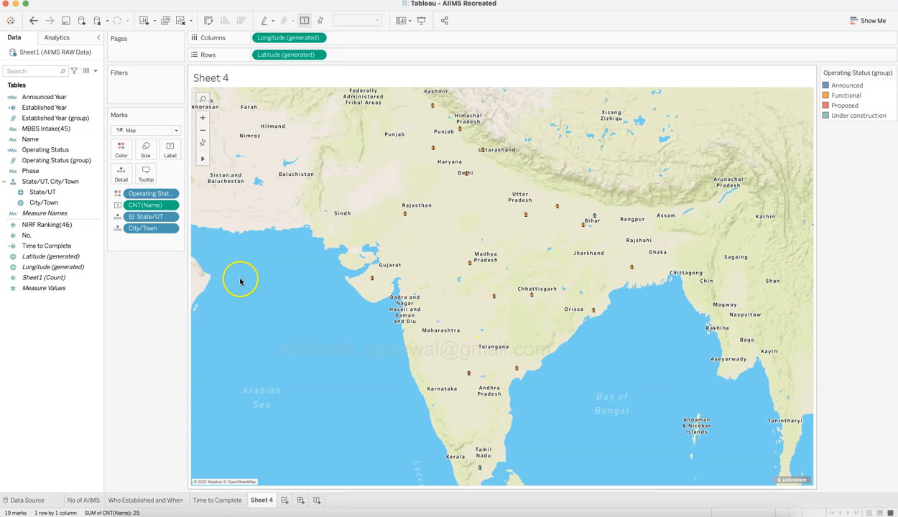
pyautogui.click(778, 478)
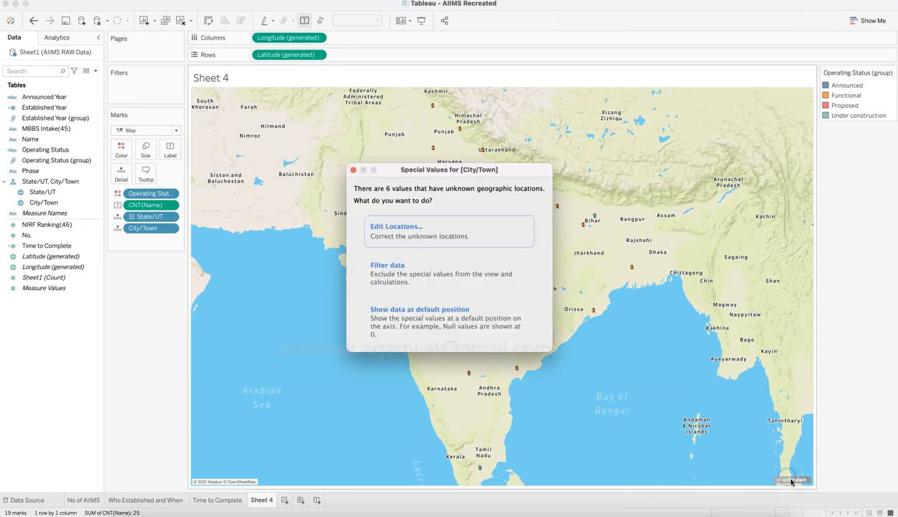
pyautogui.click(451, 239)
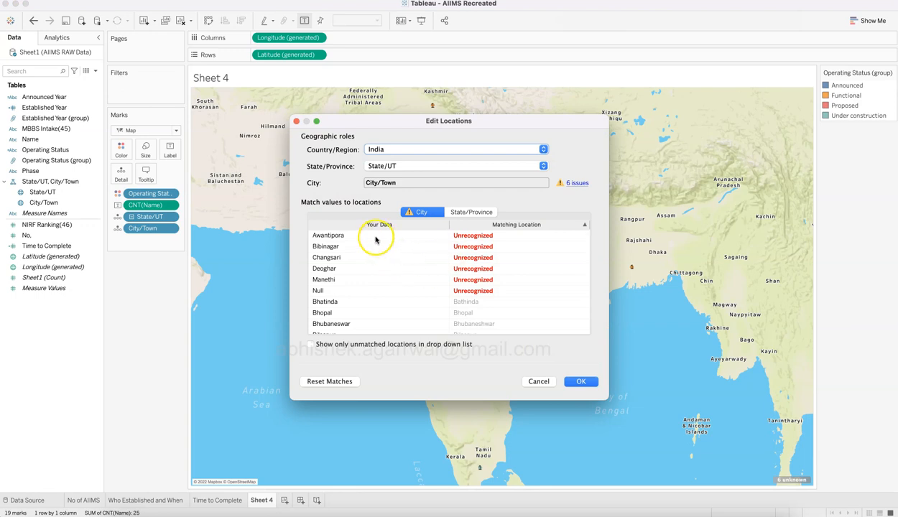
pyautogui.scroll(-3, 429, 306)
pyautogui.scroll(3, 432, 308)
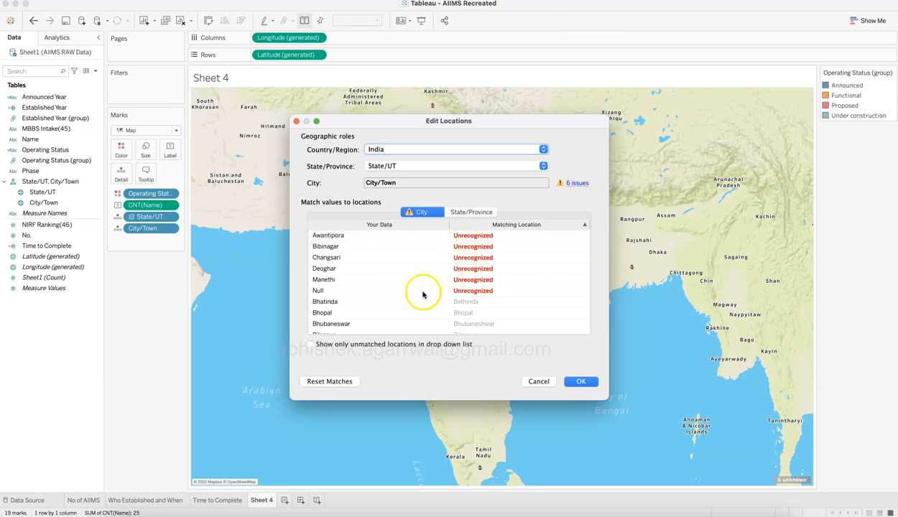
pyautogui.doubleClick(390, 237)
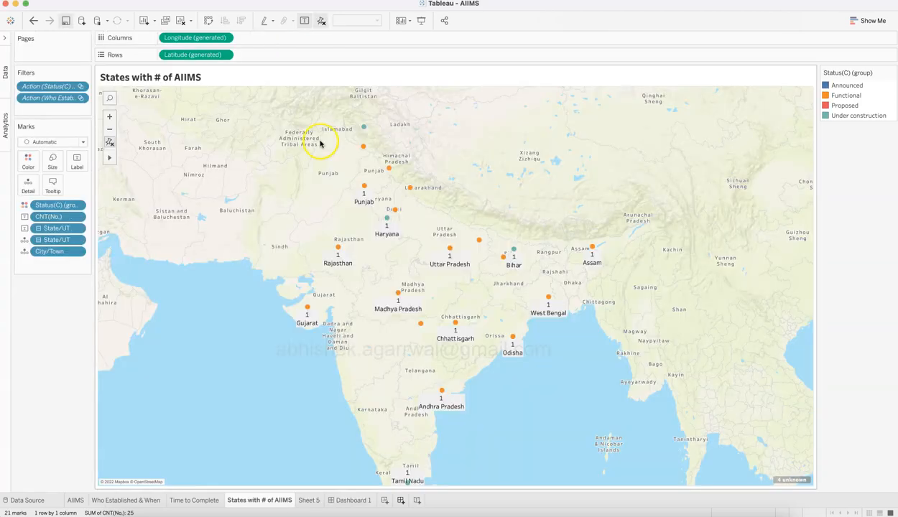
# Switch to Chrome, search for awantipura in a new tab and open the Wikipedia article on Awantipora.
pyautogui.press('super+Tab')
pyautogui.click(297, 9)
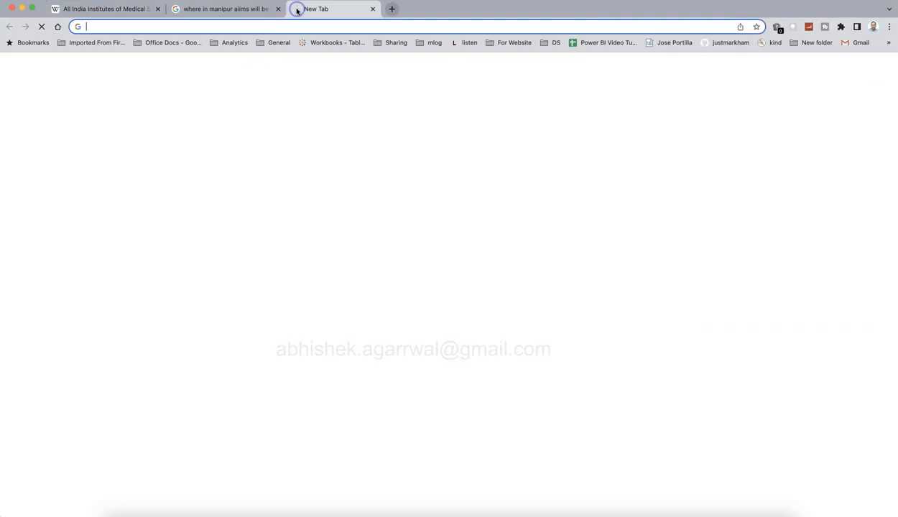
pyautogui.write('awan')
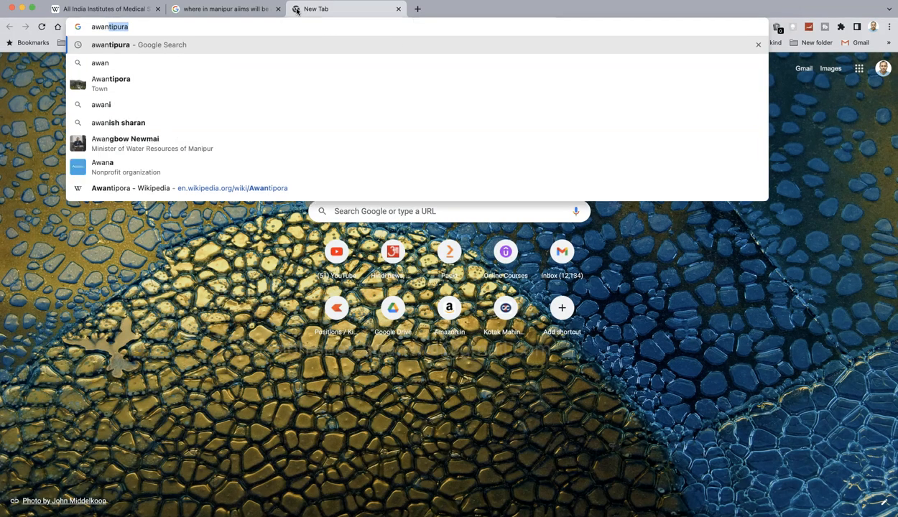
pyautogui.press('Return')
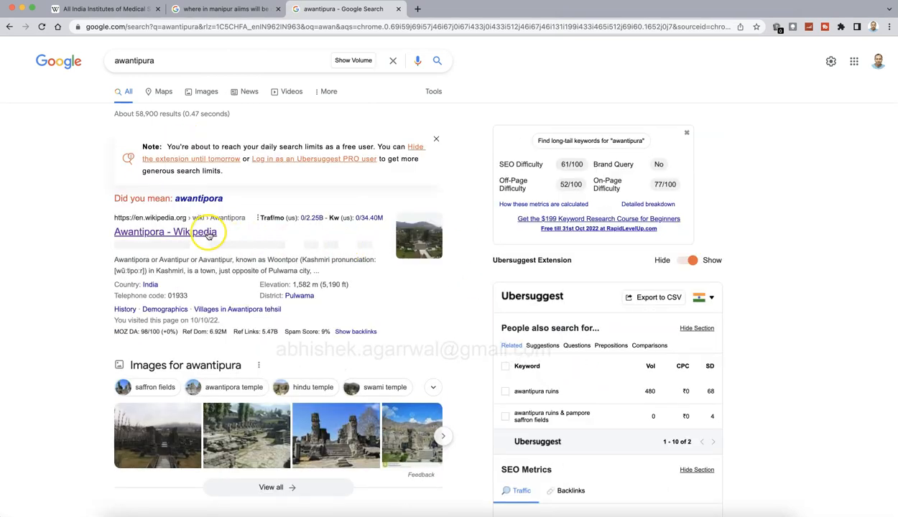
pyautogui.click(196, 235)
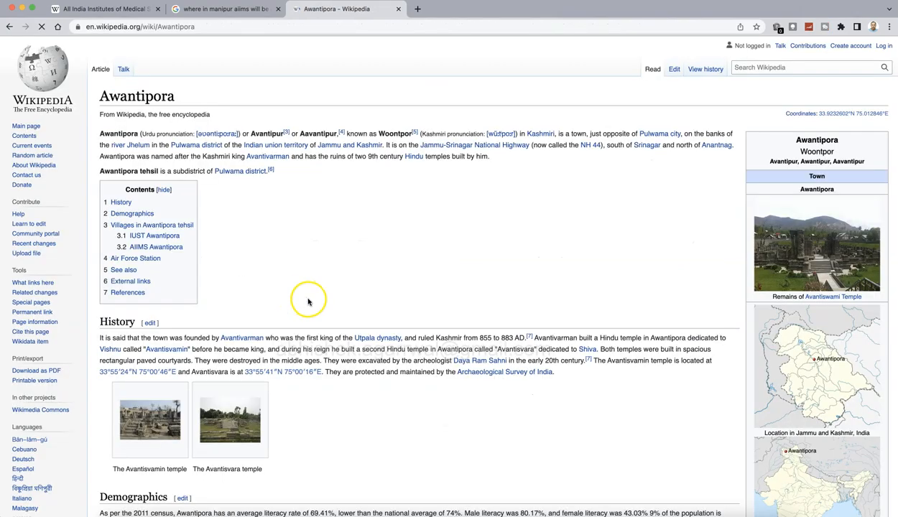
# Return to the AIIMS Recreated workbook in Tableau and match the city Awantipora to Pulwama.
pyautogui.press('super+Tab')
pyautogui.press('super+Tab')
pyautogui.press('super+Tab')
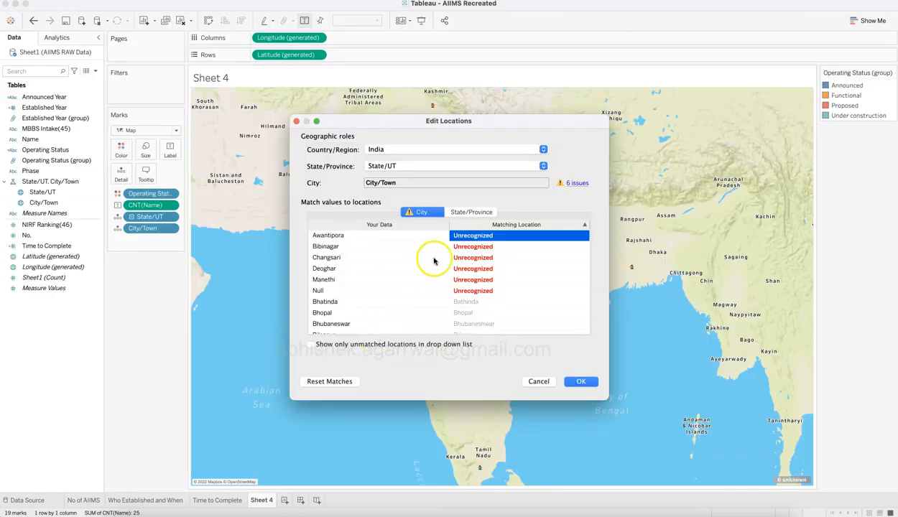
pyautogui.click(481, 238)
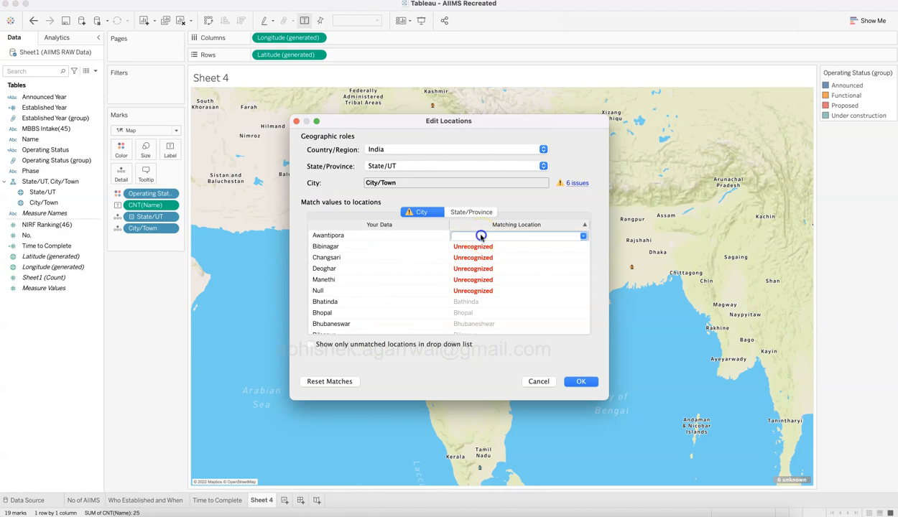
pyautogui.write('Pul')
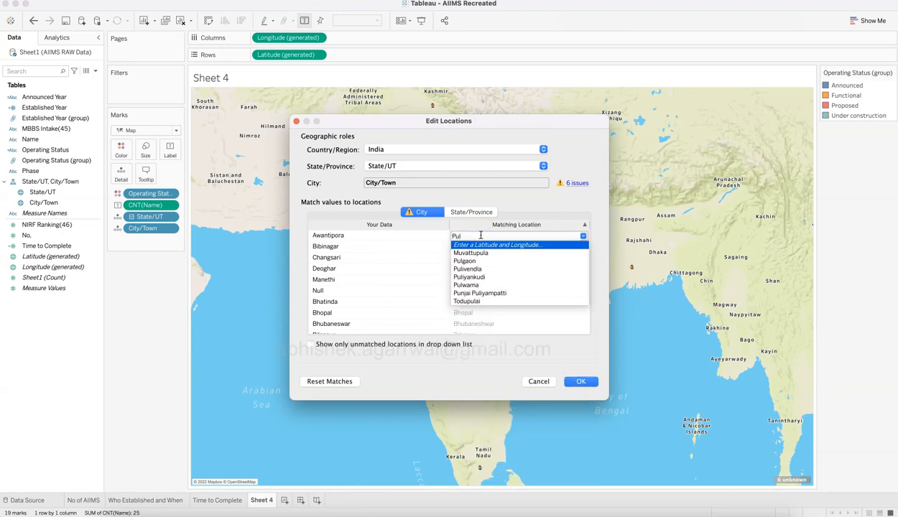
pyautogui.write('w')
pyautogui.click(483, 252)
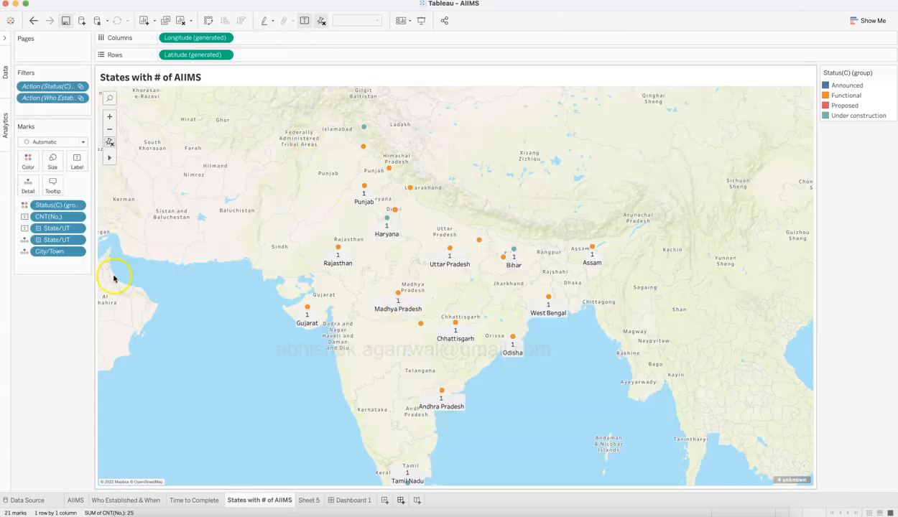
# Check in the original AIIMS workbook's States with # of AIIMS sheet how the unknown City/Town locations are matched.
pyautogui.click(78, 255)
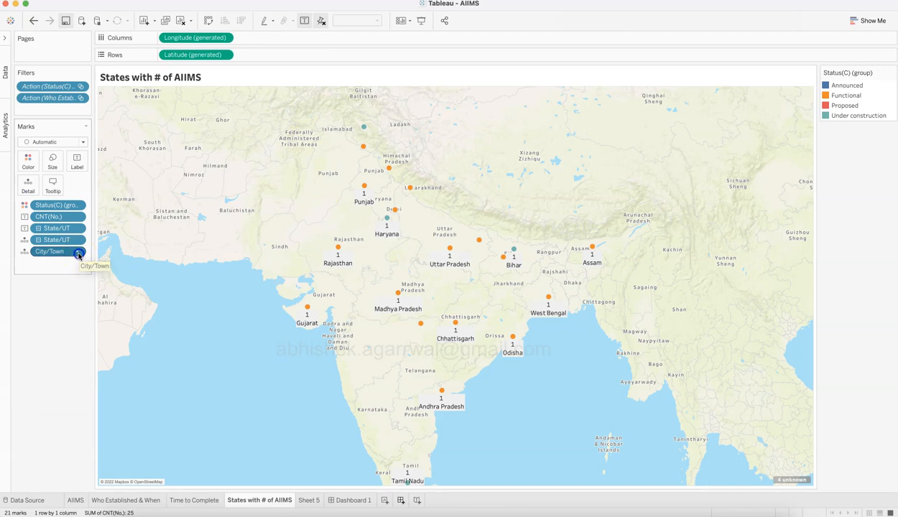
pyautogui.click(224, 395)
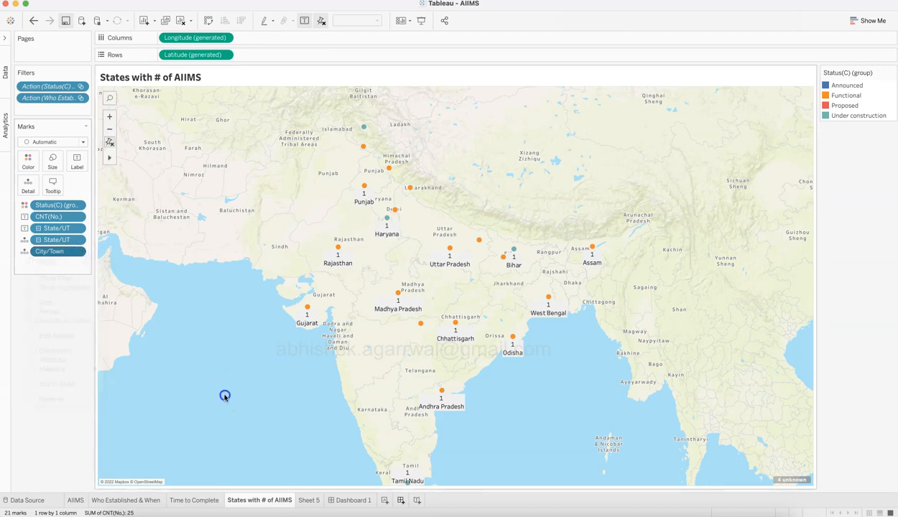
pyautogui.click(786, 480)
pyautogui.click(457, 234)
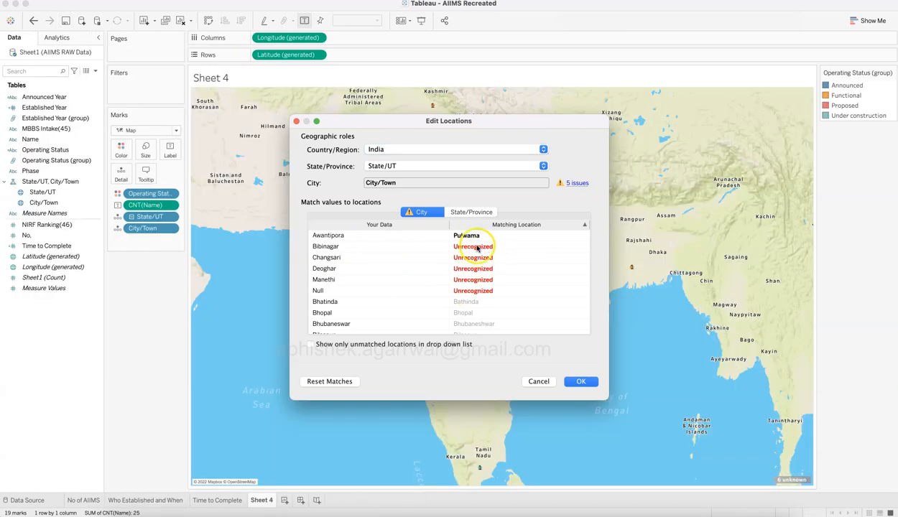
# Match the city Bibinagar to Bhuvanagiri in the recreated workbook's location list.
pyautogui.click(477, 247)
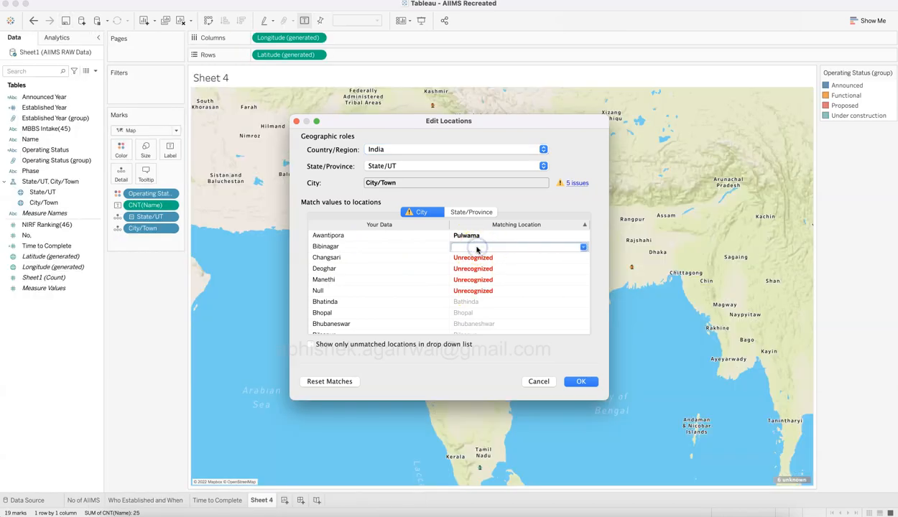
pyautogui.write('Bhun')
pyautogui.press('BackSpace')
pyautogui.press('BackSpace')
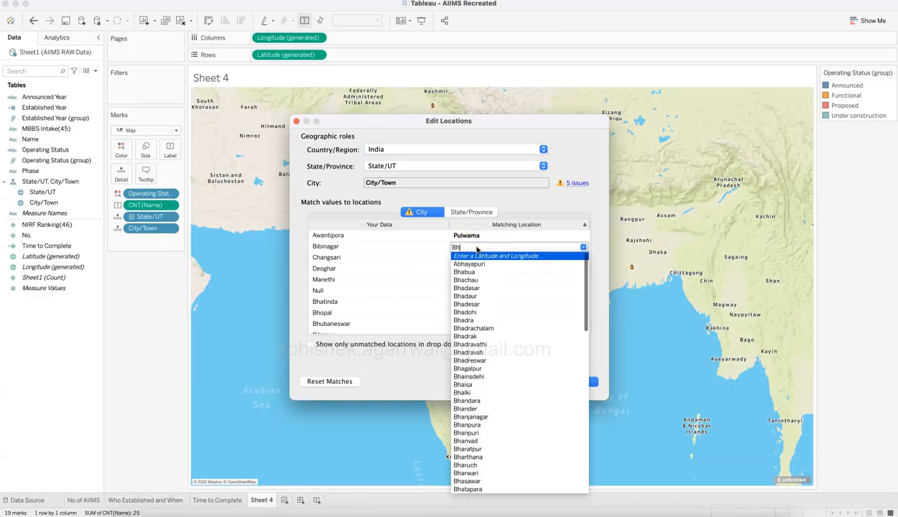
pyautogui.write('uv')
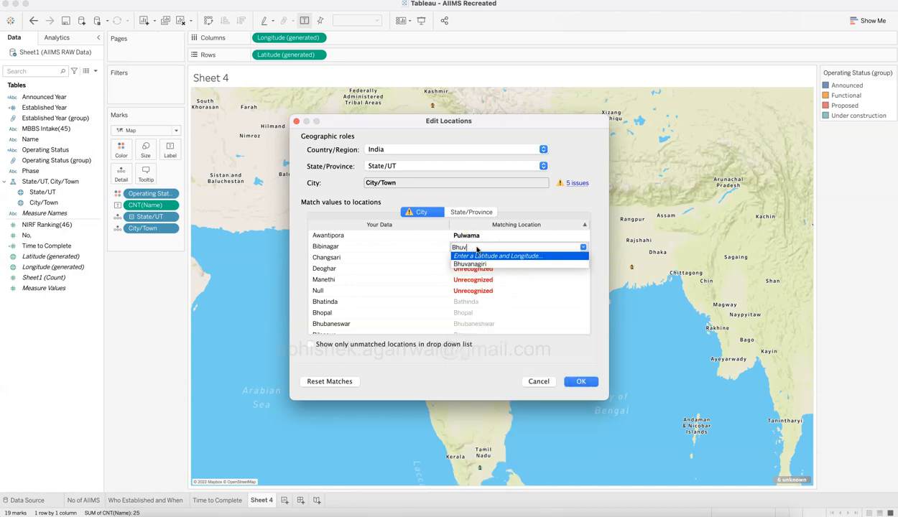
pyautogui.press('Return')
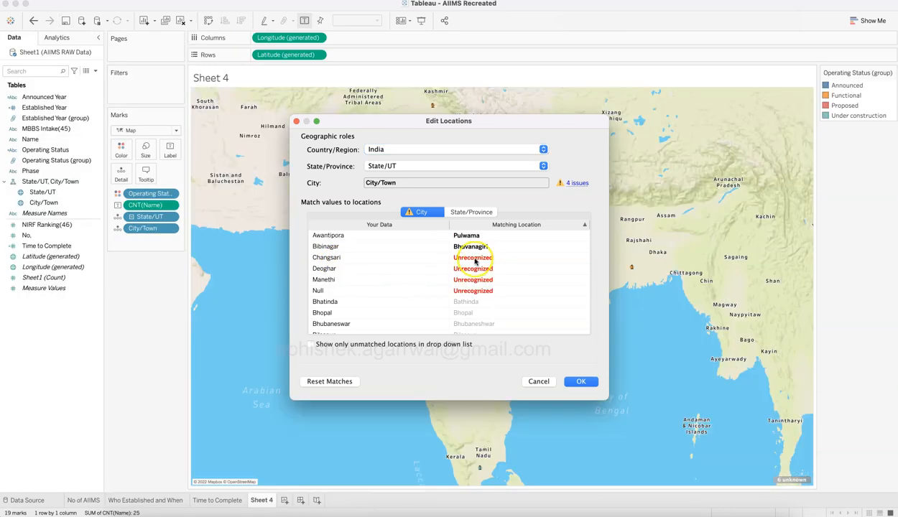
# Match the city Changsari to Kamrup.
pyautogui.click(474, 259)
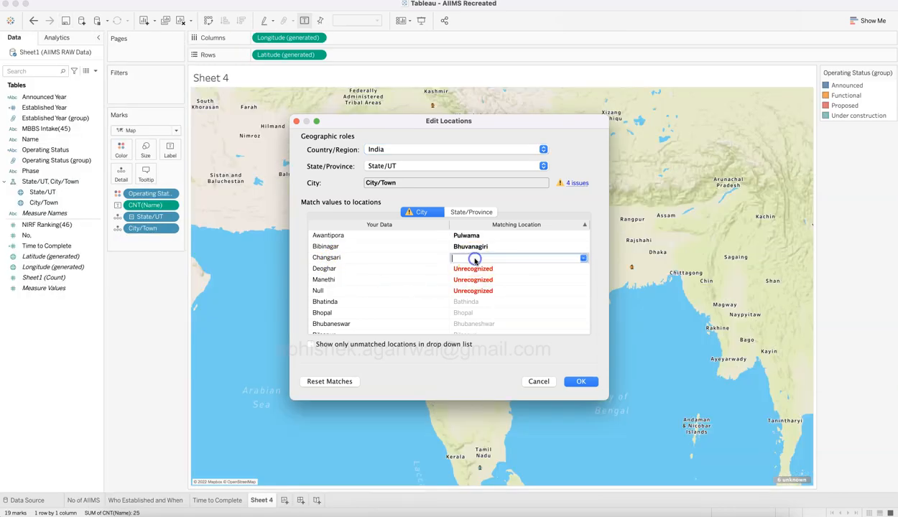
pyautogui.write('Kamr')
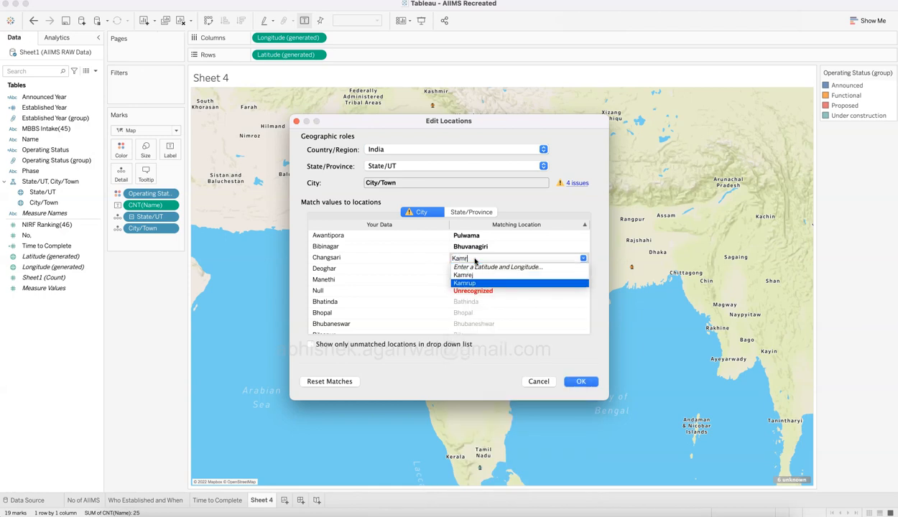
pyautogui.click(464, 283)
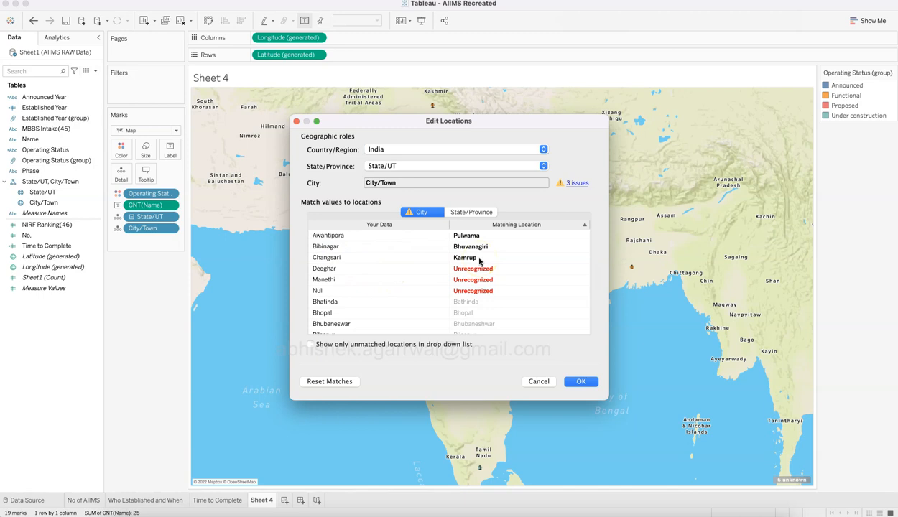
# Try Deogarh as the match for Changsari and set it back to Kamrup.
pyautogui.click(480, 260)
pyautogui.write('deog')
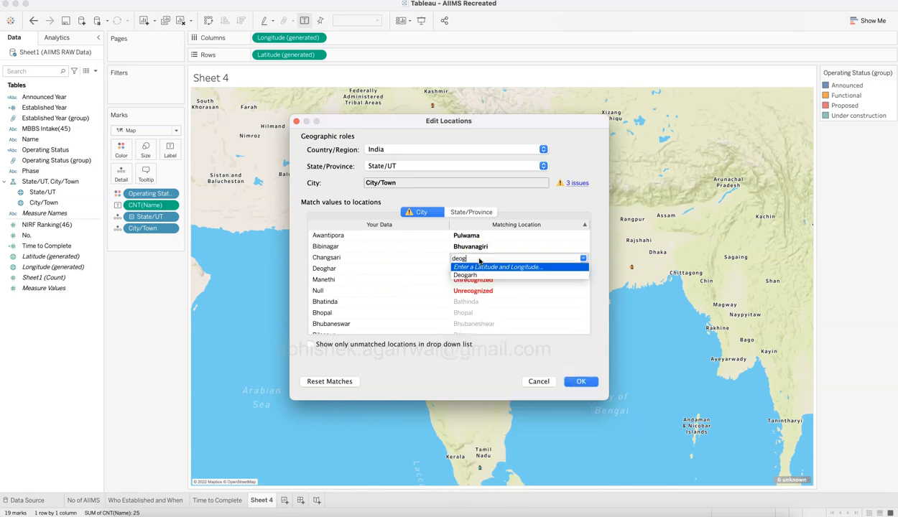
pyautogui.click(465, 275)
pyautogui.click(341, 271)
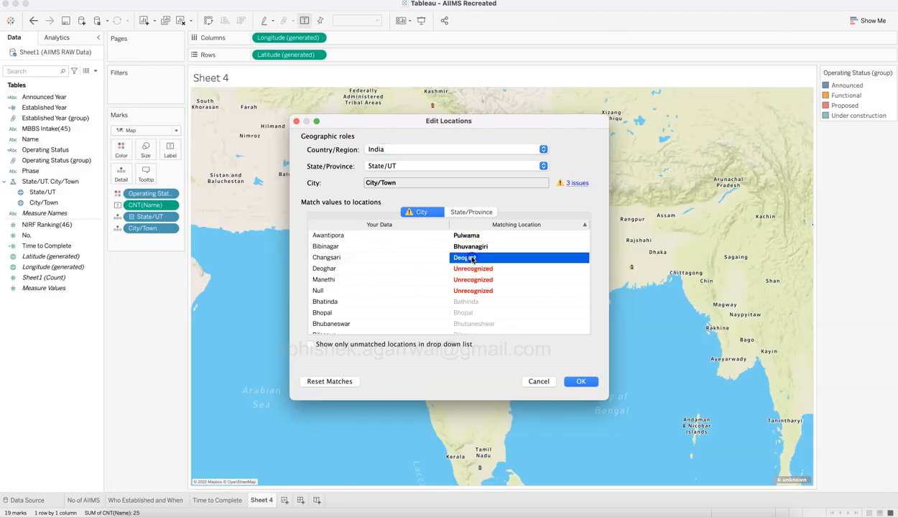
pyautogui.click(472, 258)
pyautogui.write('kamru')
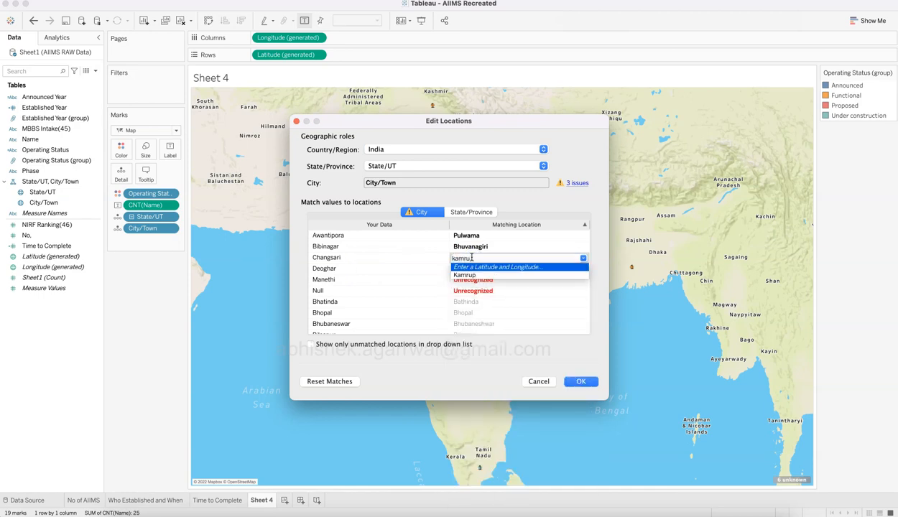
pyautogui.click(467, 274)
# Match the city Deoghar to Deogarh.
pyautogui.click(474, 270)
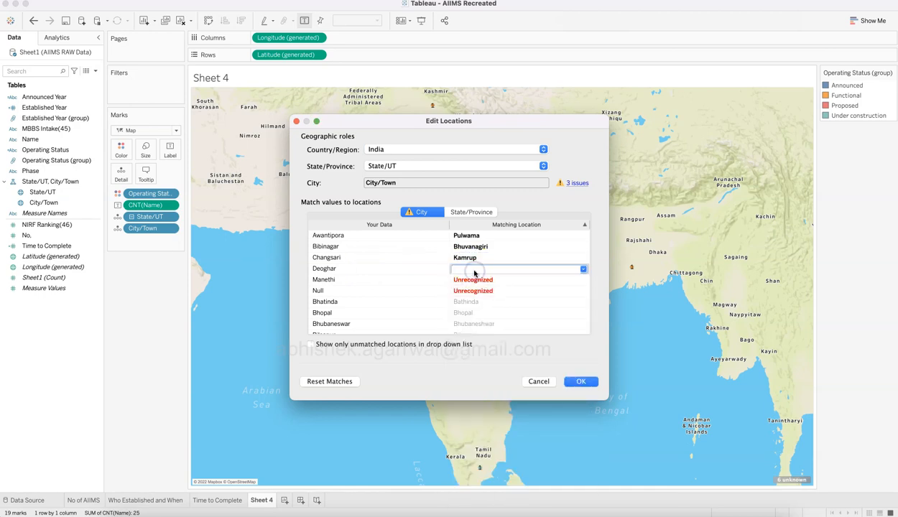
pyautogui.write('deog')
pyautogui.click(467, 286)
# Match the city Manethi to Rewari and apply the edited locations to the map.
pyautogui.click(475, 279)
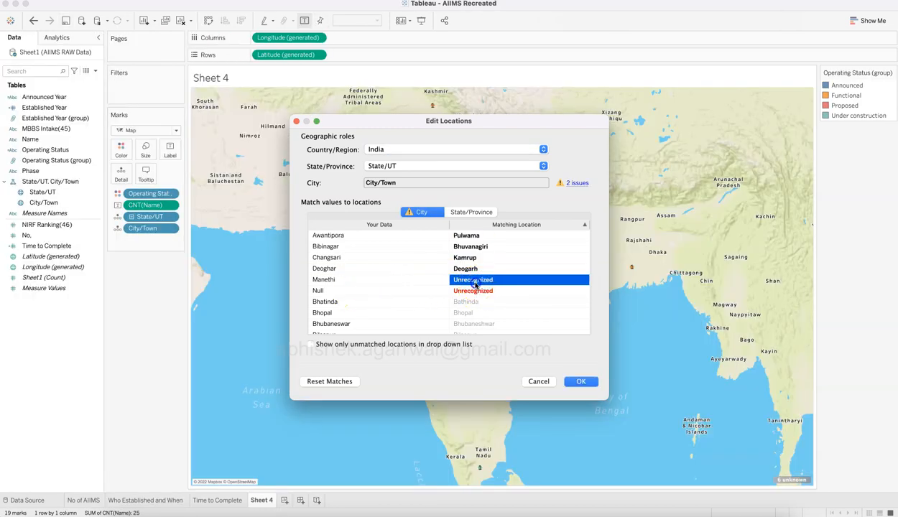
pyautogui.click(474, 280)
pyautogui.write('rewari')
pyautogui.press('Down')
pyautogui.press('Return')
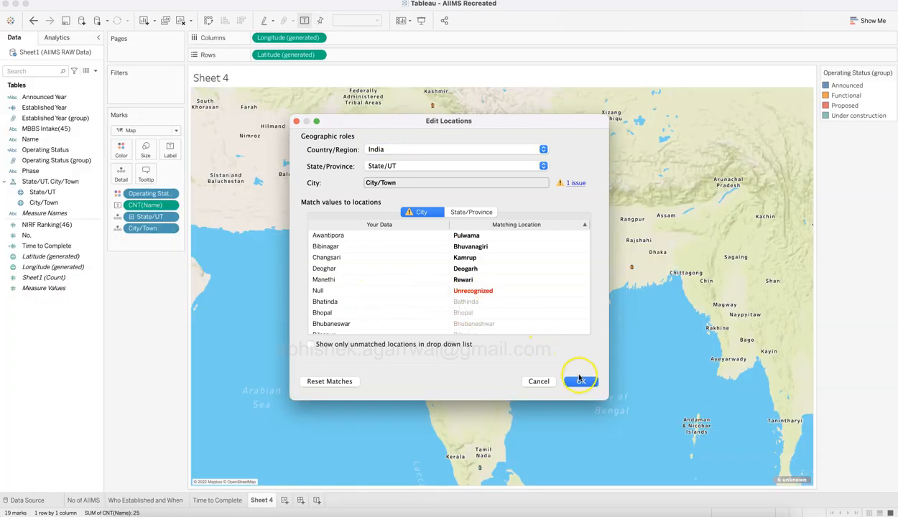
pyautogui.click(579, 381)
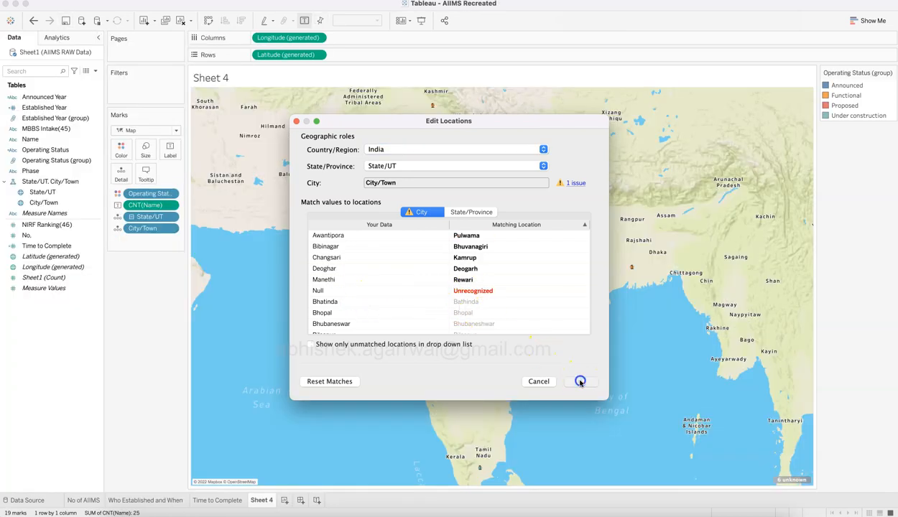
# Adjust the size of the city marks, trying a larger setting and settling near the middle of the size range.
pyautogui.click(146, 149)
pyautogui.moveTo(161, 179); pyautogui.dragTo(169, 178)
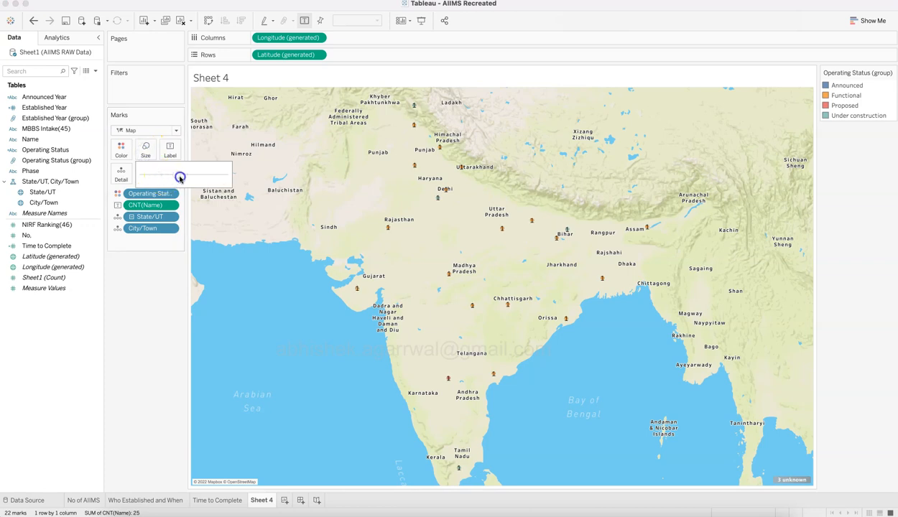
pyautogui.click(300, 365)
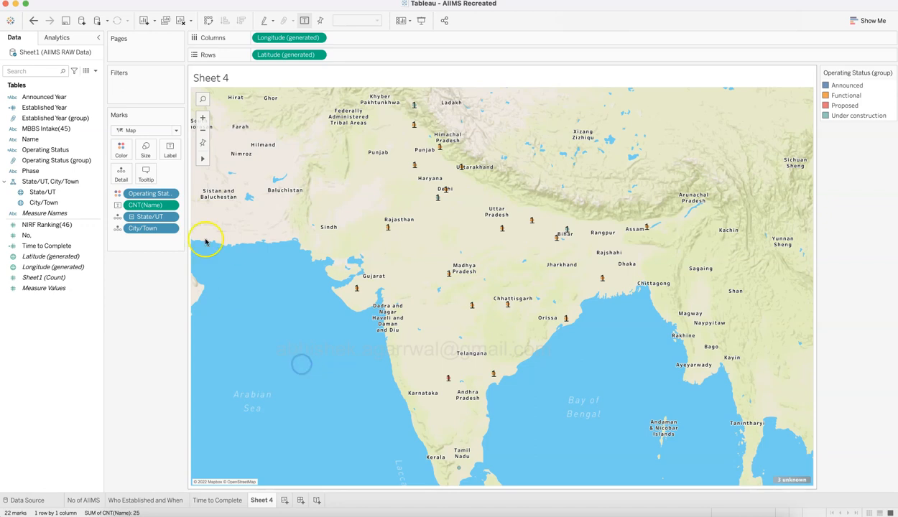
pyautogui.click(148, 153)
pyautogui.click(191, 176)
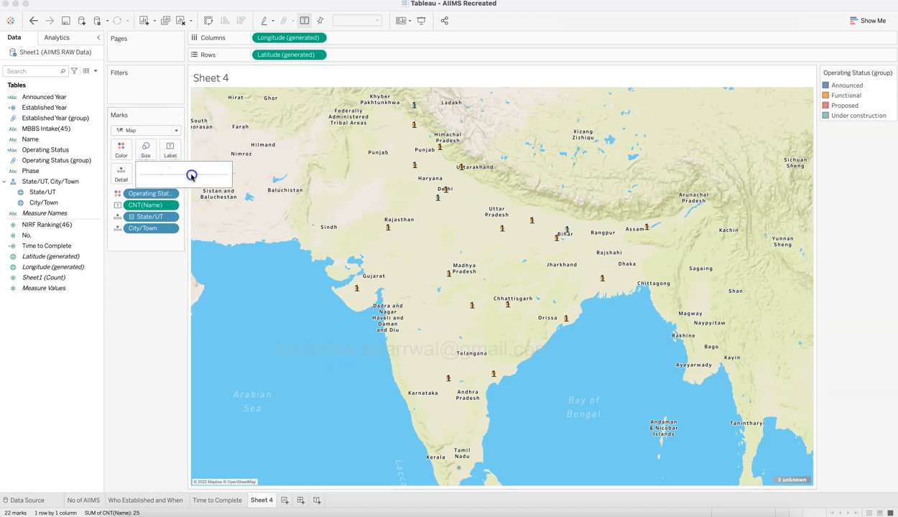
pyautogui.click(179, 176)
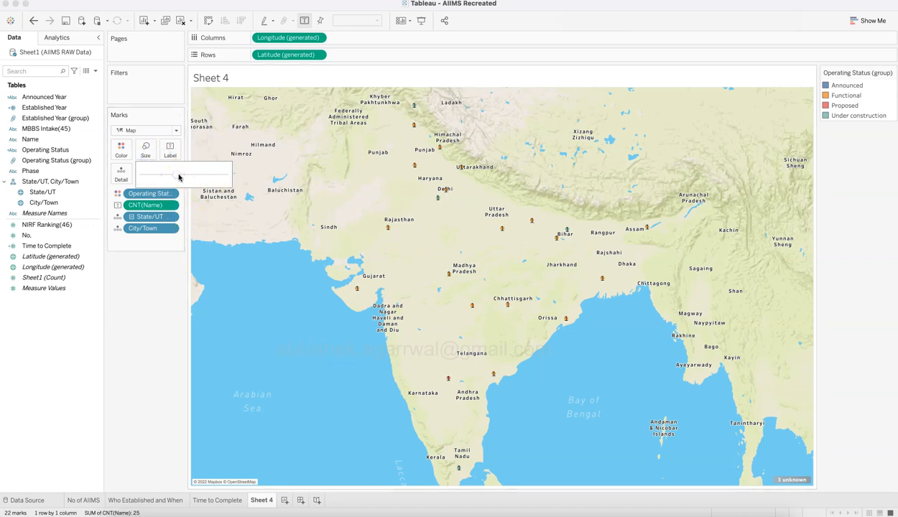
pyautogui.click(142, 311)
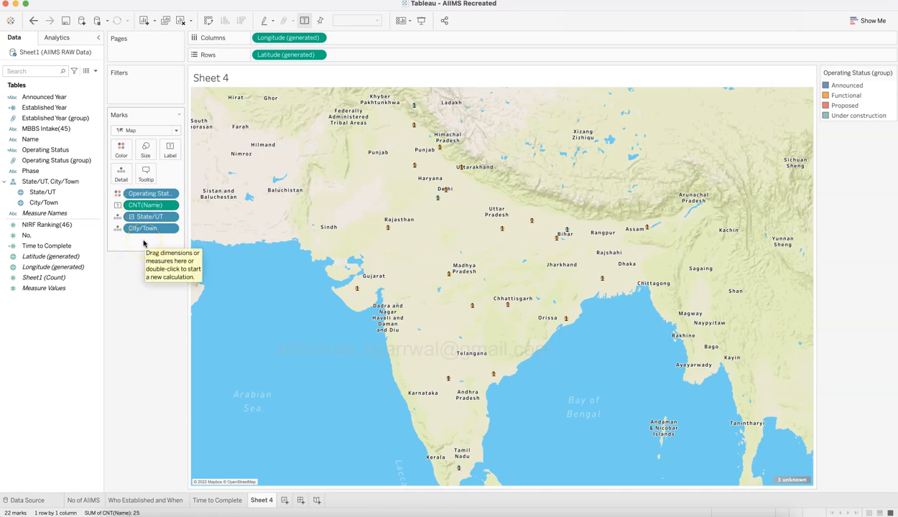
# Show the cities on the map as circles and align their count labels to the middle center.
pyautogui.click(157, 131)
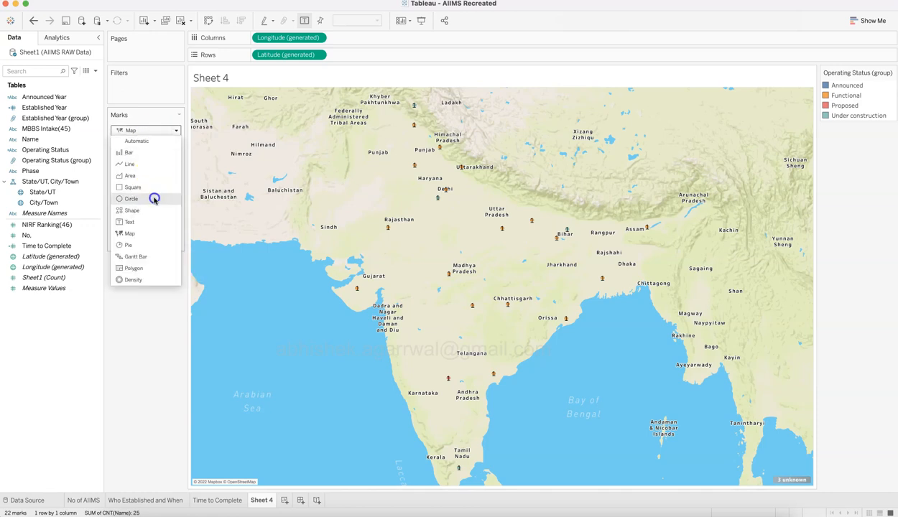
pyautogui.click(154, 198)
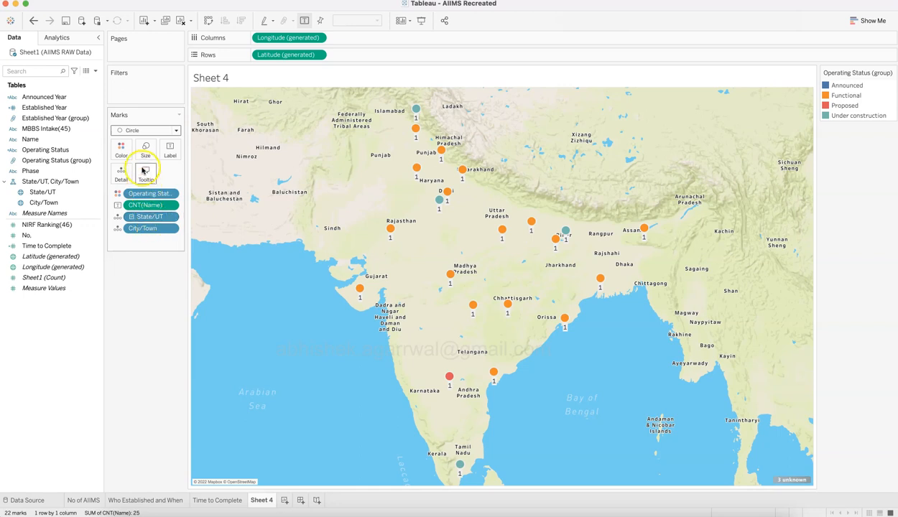
pyautogui.click(170, 148)
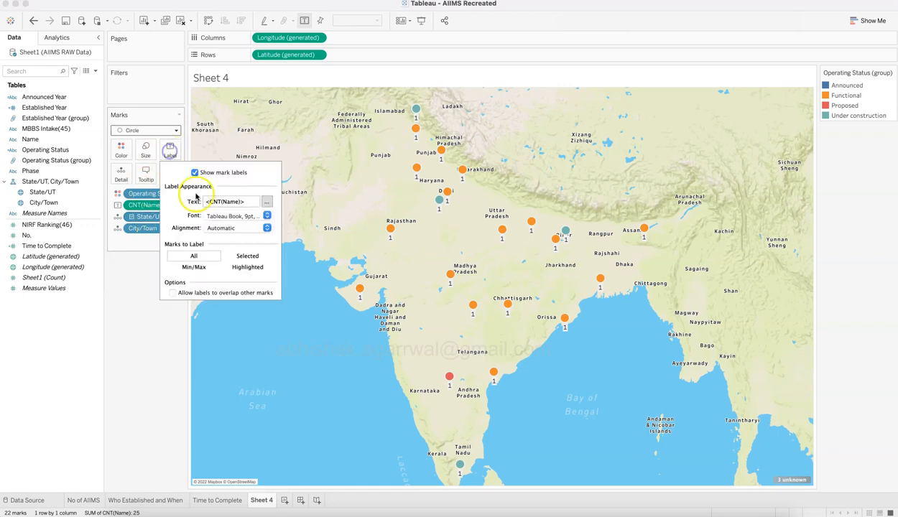
pyautogui.click(229, 217)
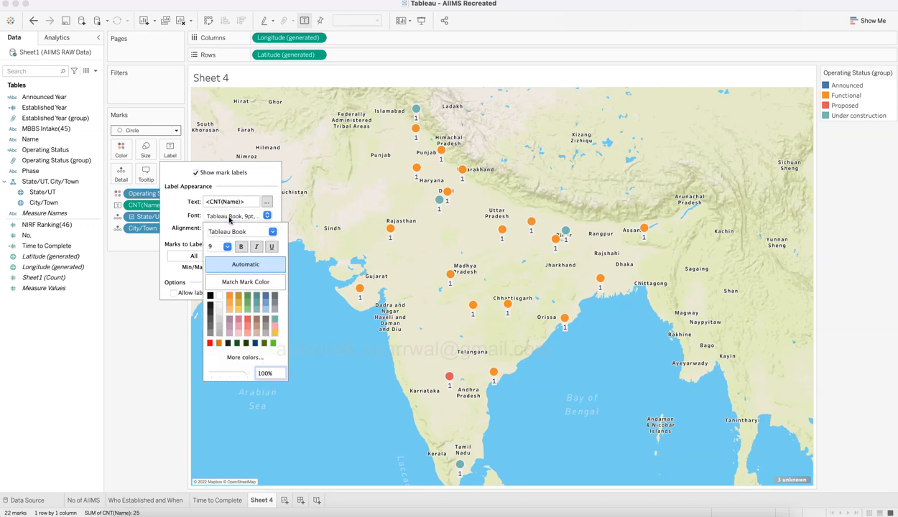
pyautogui.click(229, 219)
pyautogui.click(231, 227)
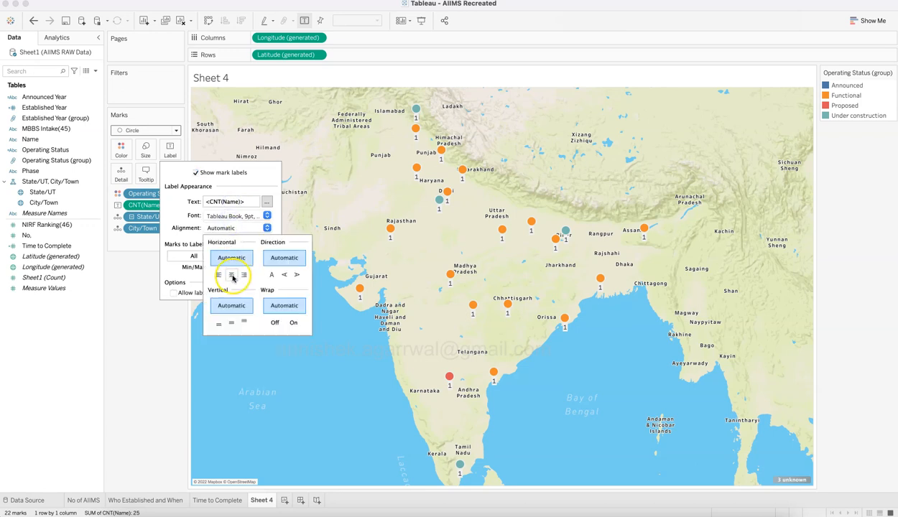
pyautogui.click(231, 274)
pyautogui.click(232, 306)
pyautogui.click(231, 322)
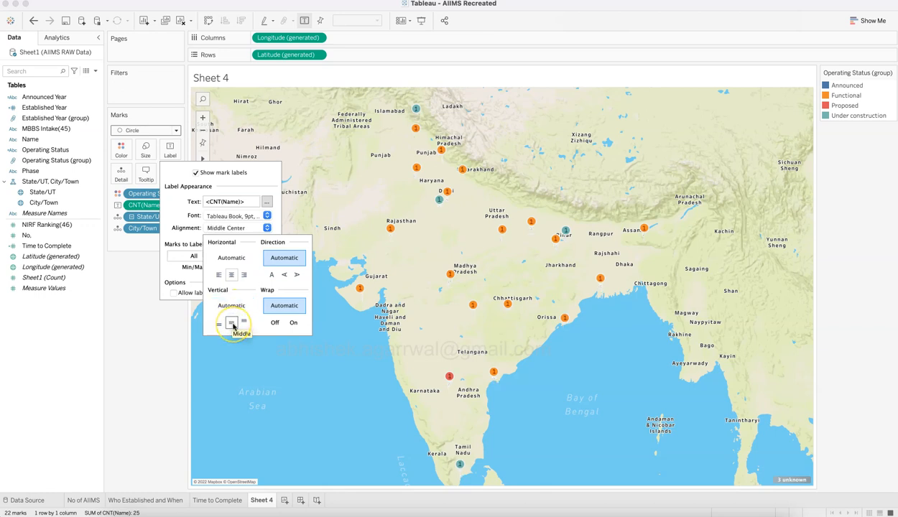
# Make the mark labels bold at 8 pt.
pyautogui.click(227, 217)
pyautogui.click(241, 246)
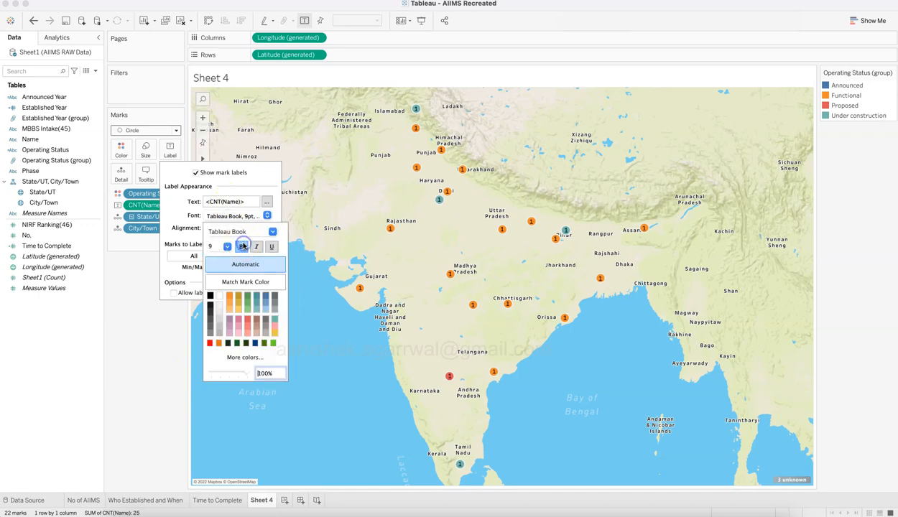
pyautogui.click(227, 247)
pyautogui.click(225, 257)
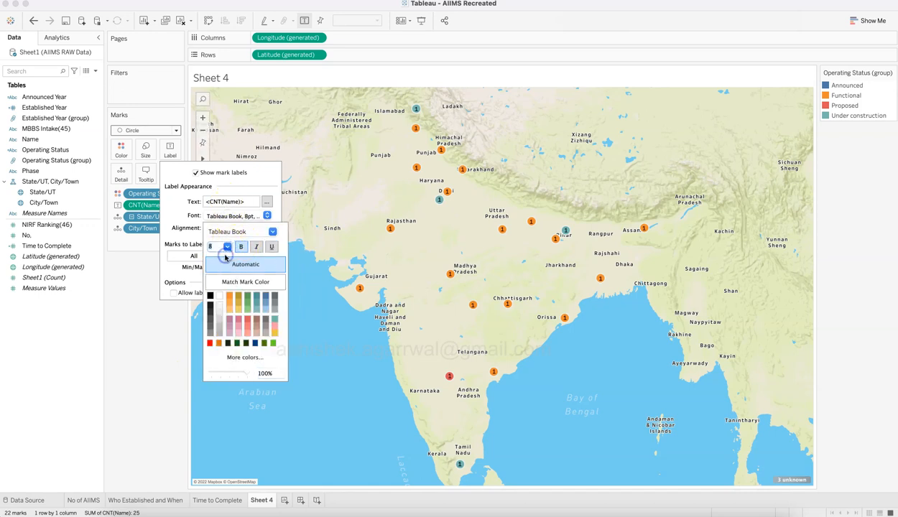
pyautogui.click(151, 346)
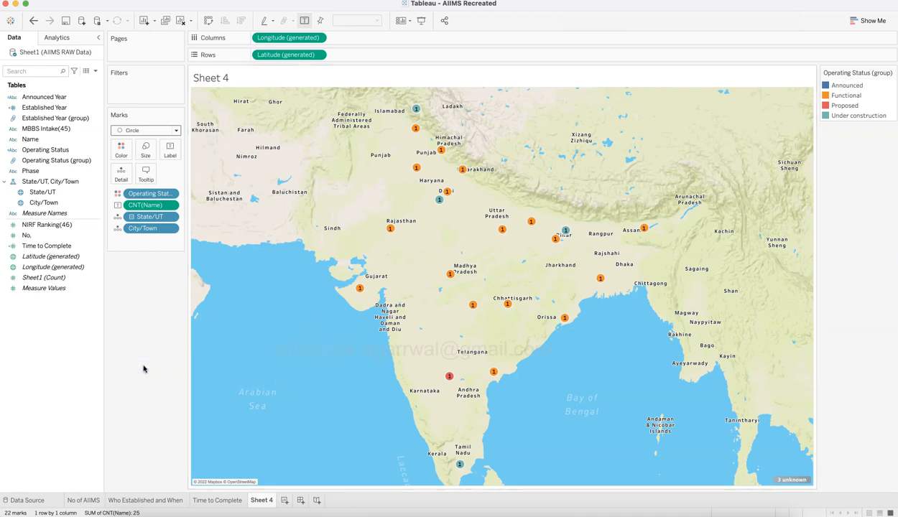
# Check the city mark details, then switch to the reference AIIMS workbook, cancel its location editing and view Dashboard 1.
pyautogui.moveTo(503, 230)
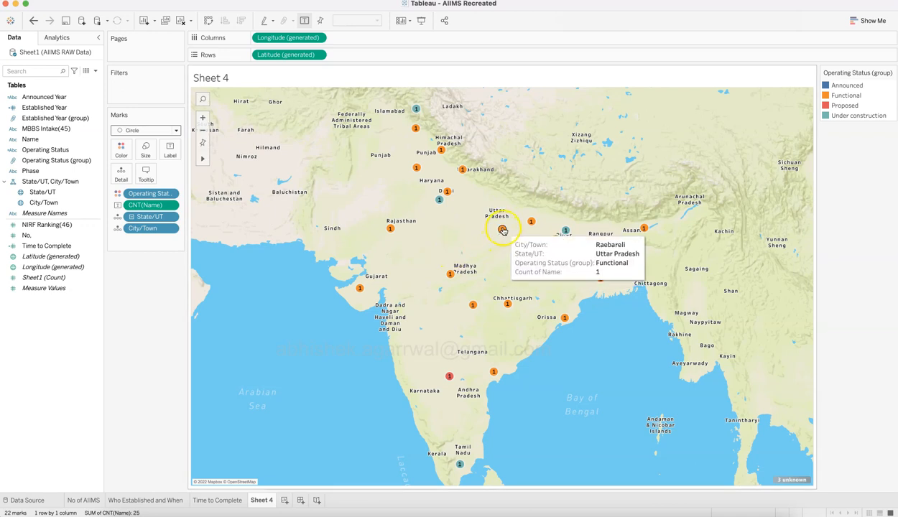
pyautogui.moveTo(532, 222)
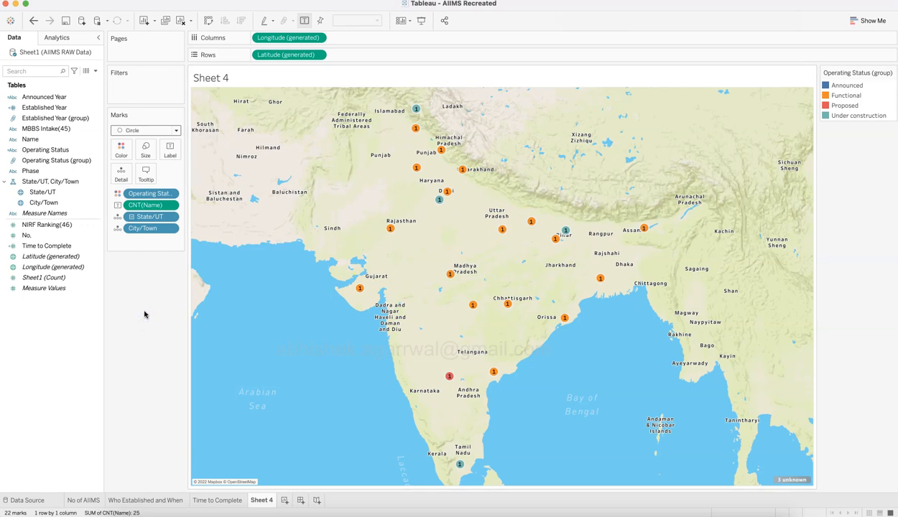
pyautogui.click(155, 271)
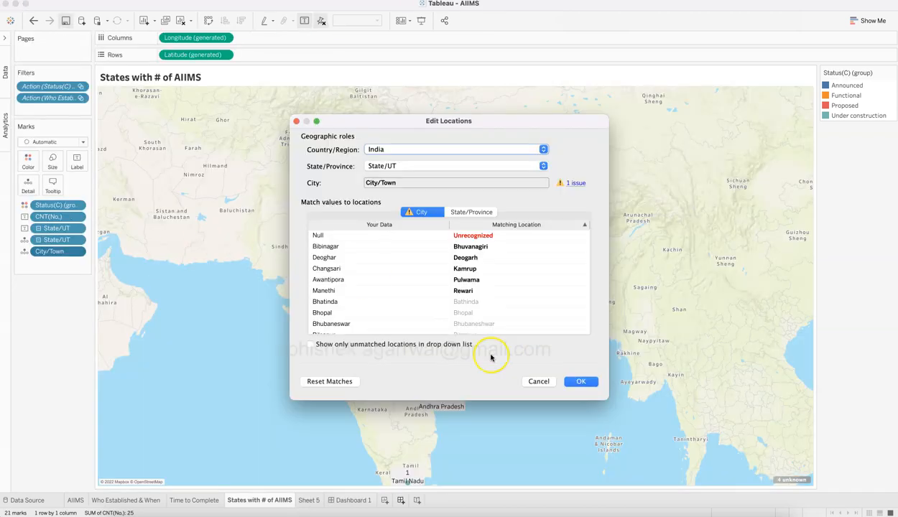
pyautogui.click(544, 385)
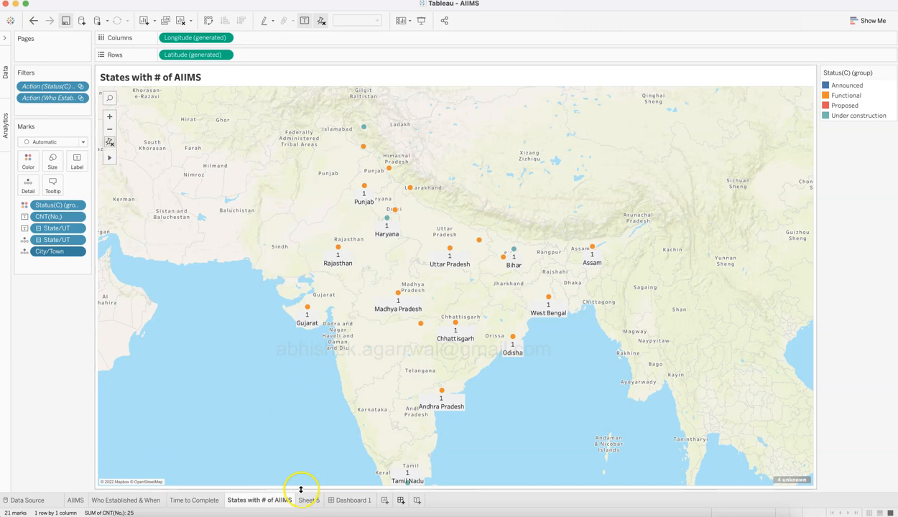
pyautogui.click(352, 500)
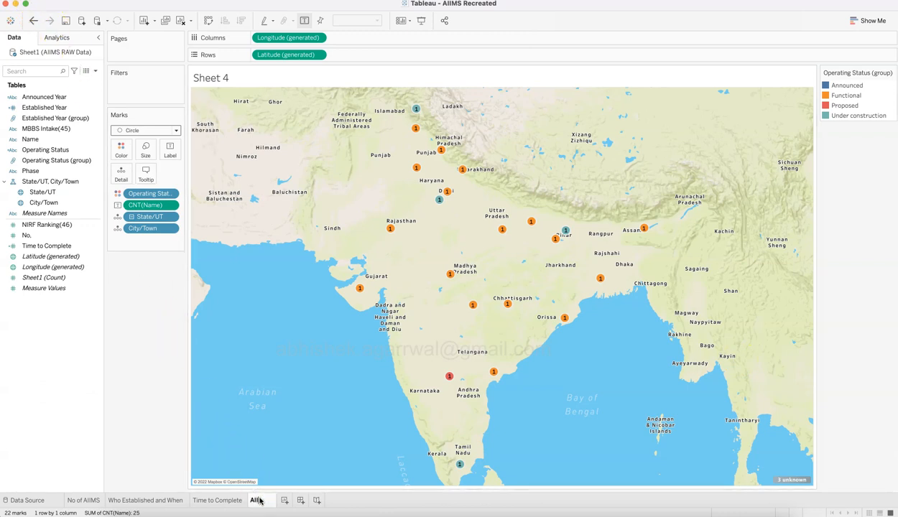
# Rename the map sheet as AIIMS Location and add a new dashboard to the recreated workbook.
pyautogui.write('ocation')
pyautogui.press('Return')
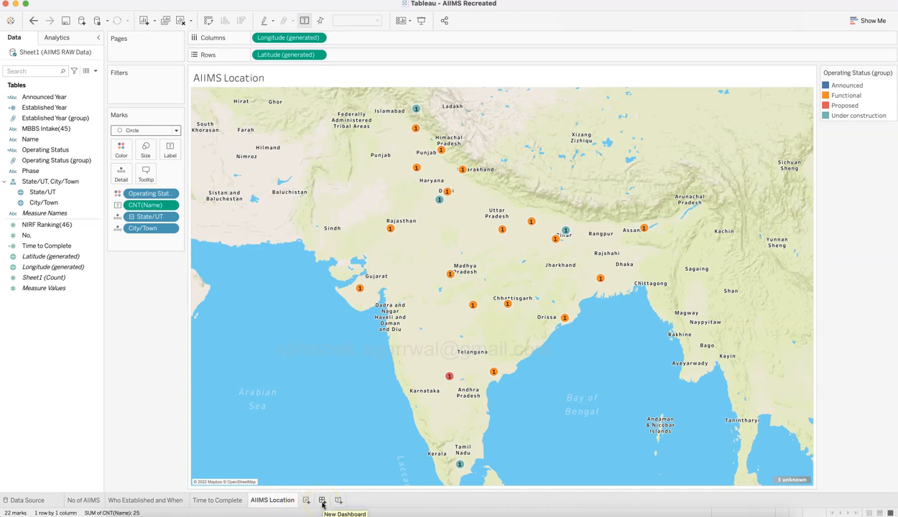
pyautogui.click(322, 505)
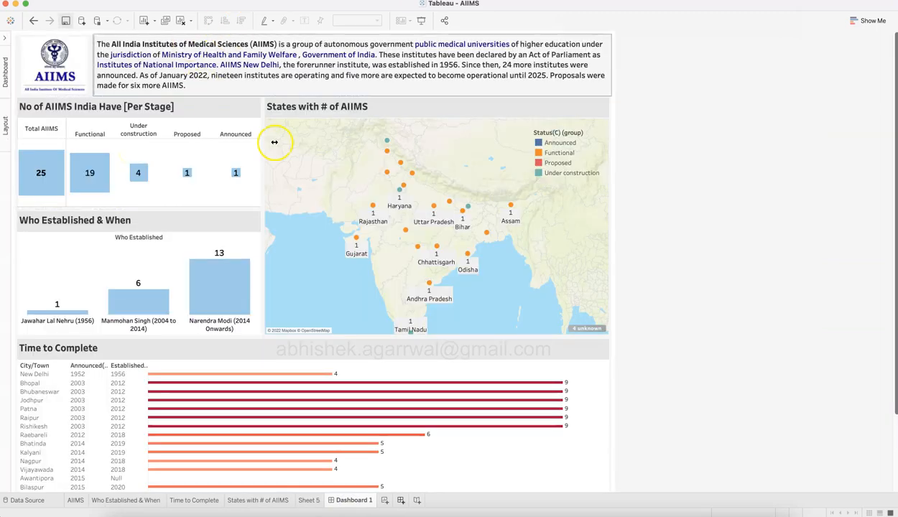
# Review the reference dashboard's layout, then place a vertical container on the new dashboard with a horizontal container inside it.
pyautogui.moveTo(363, 402)
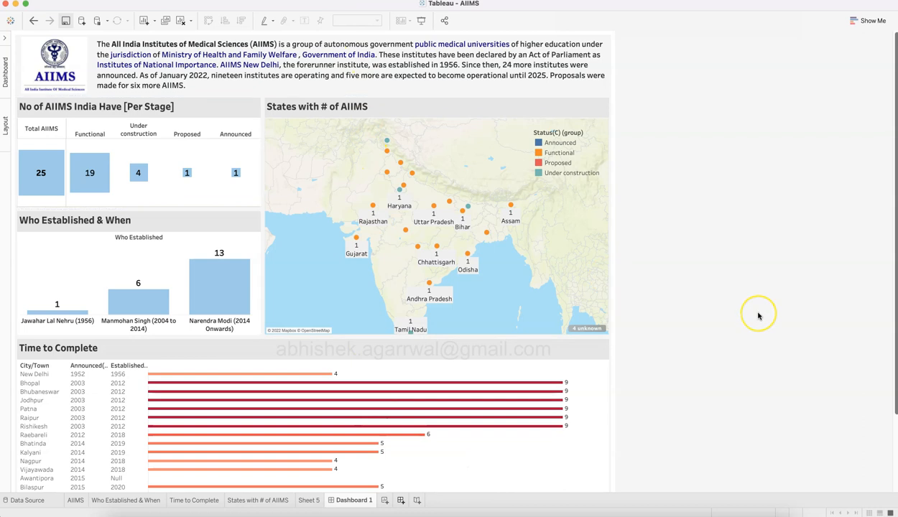
pyautogui.press('super+Tab')
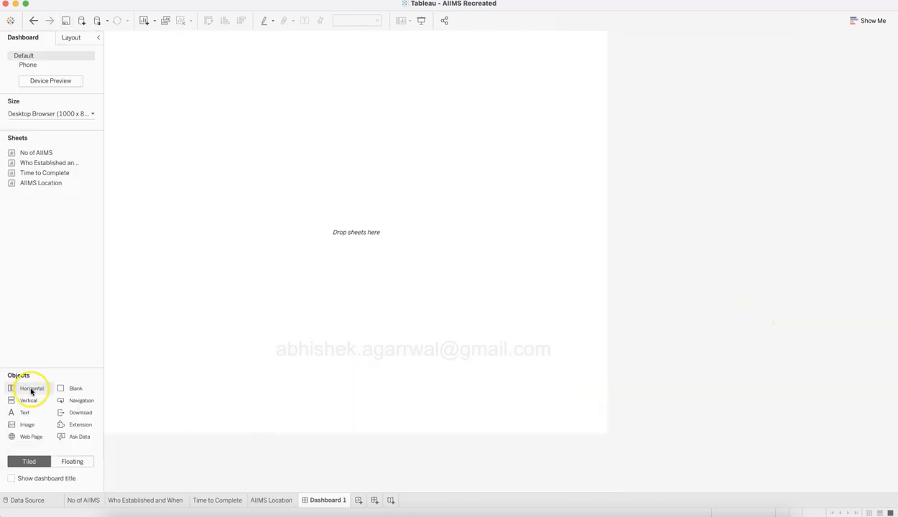
pyautogui.moveTo(27, 404); pyautogui.dragTo(209, 302)
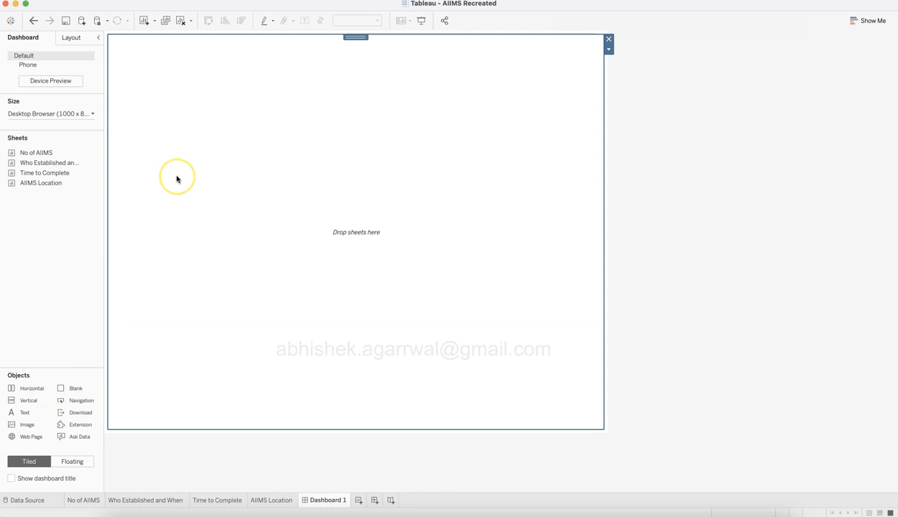
pyautogui.moveTo(30, 389); pyautogui.dragTo(212, 200)
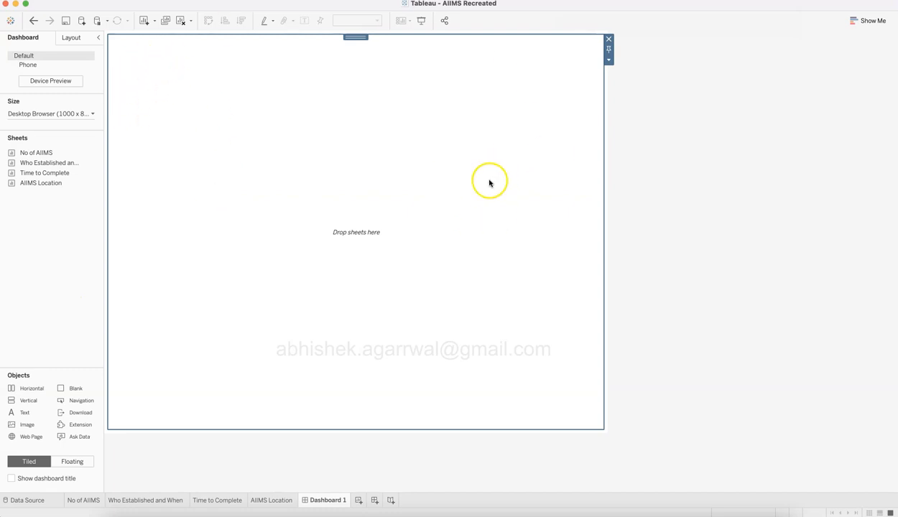
# Switch to the browser and search Google Images for "aiims logo".
pyautogui.press('super+Tab')
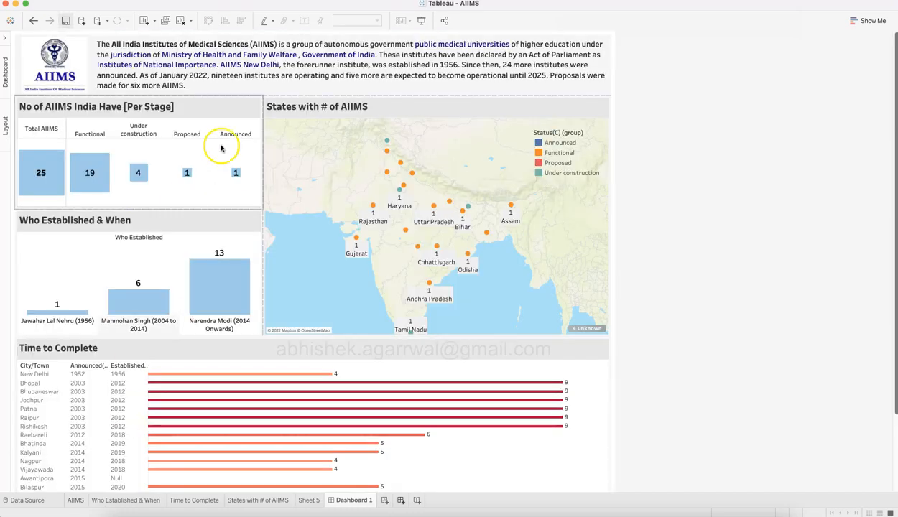
pyautogui.press('super+Tab')
pyautogui.press('super+Tab')
pyautogui.press('super+Tab')
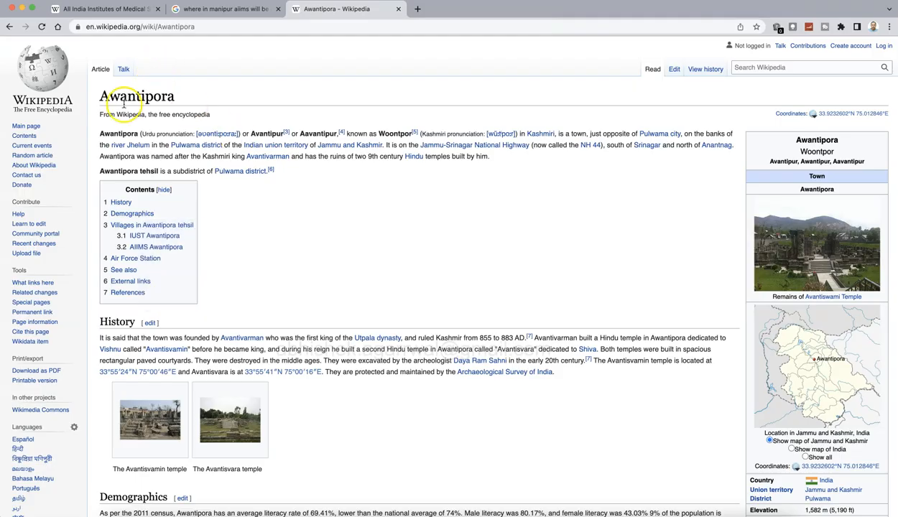
pyautogui.click(260, 27)
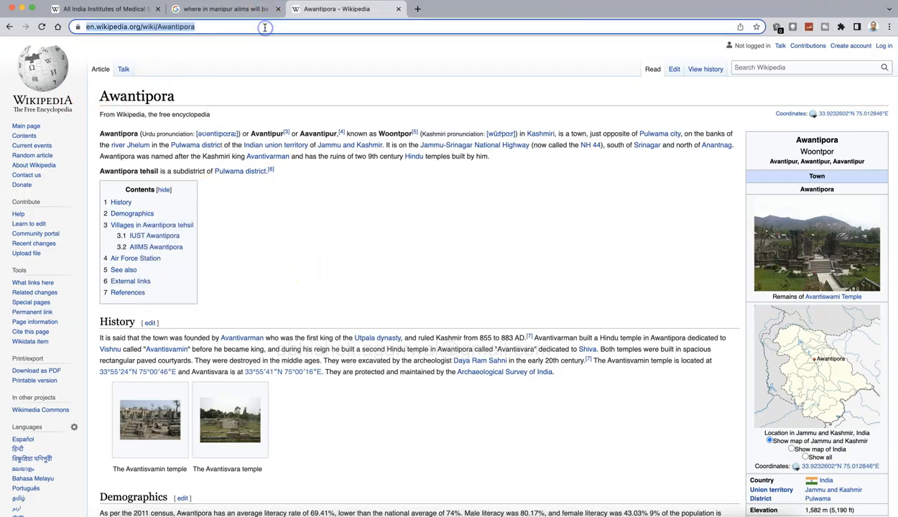
pyautogui.write('aiims logo')
pyautogui.press('Return')
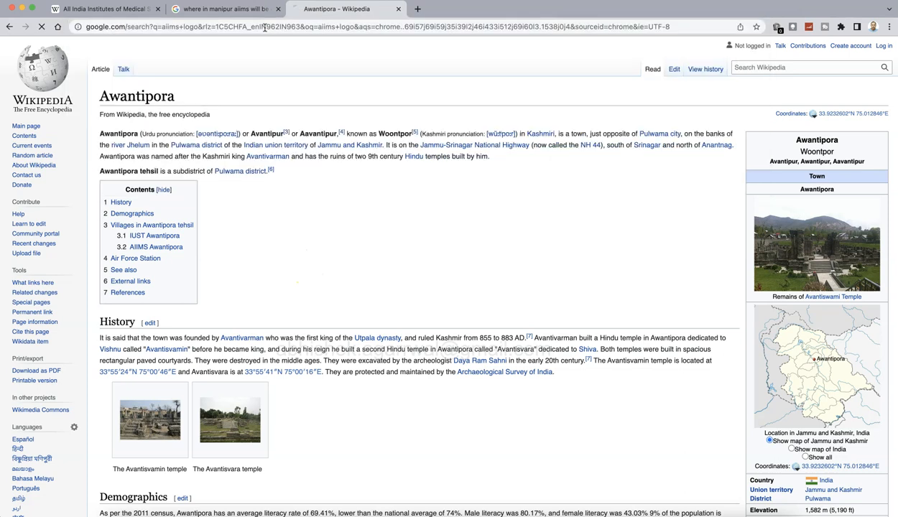
pyautogui.click(168, 94)
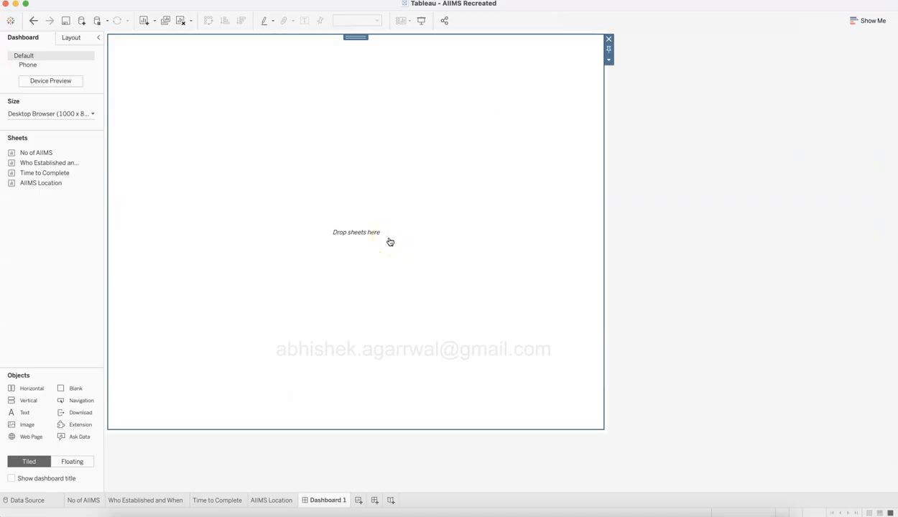
# Add an image object to the dashboard's horizontal container using the file AIIMS-Logo.jpeg from Downloads.
pyautogui.moveTo(27, 425); pyautogui.dragTo(221, 225)
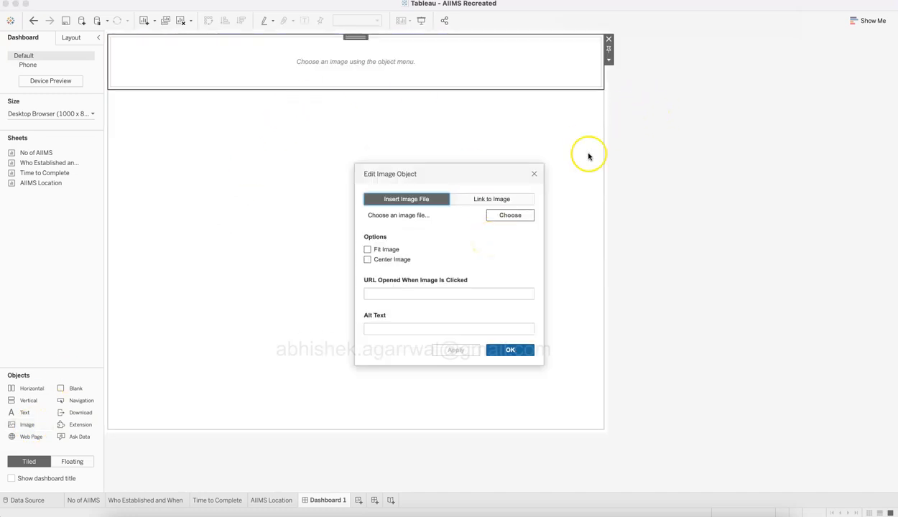
pyautogui.click(512, 217)
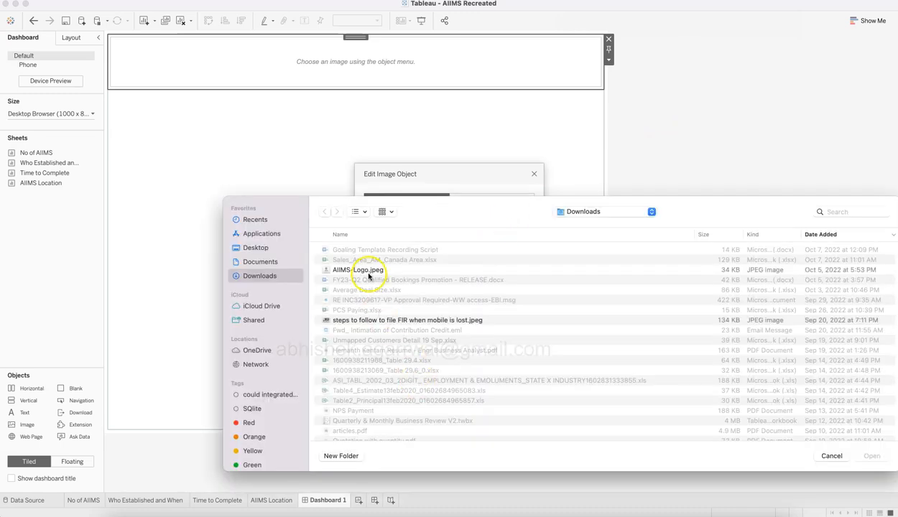
pyautogui.doubleClick(369, 271)
pyautogui.click(513, 350)
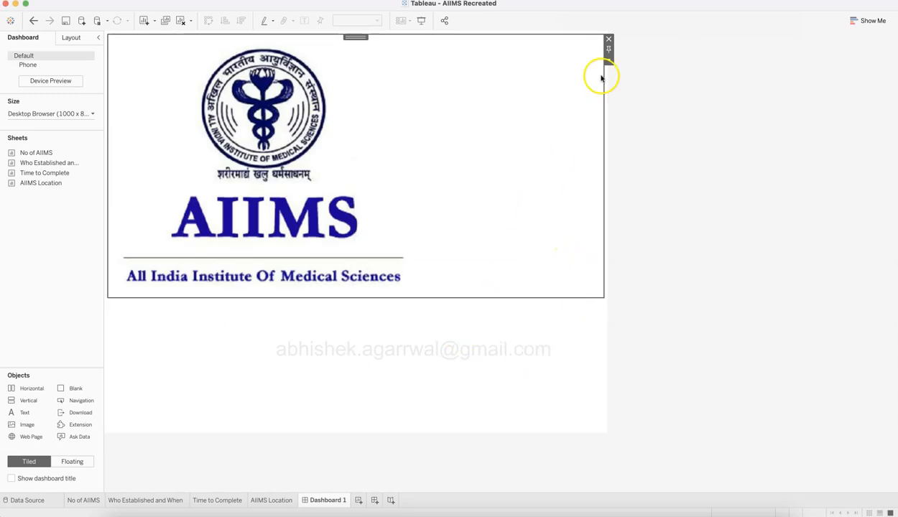
# Set the logo image to fit its container.
pyautogui.click(609, 60)
pyautogui.click(625, 72)
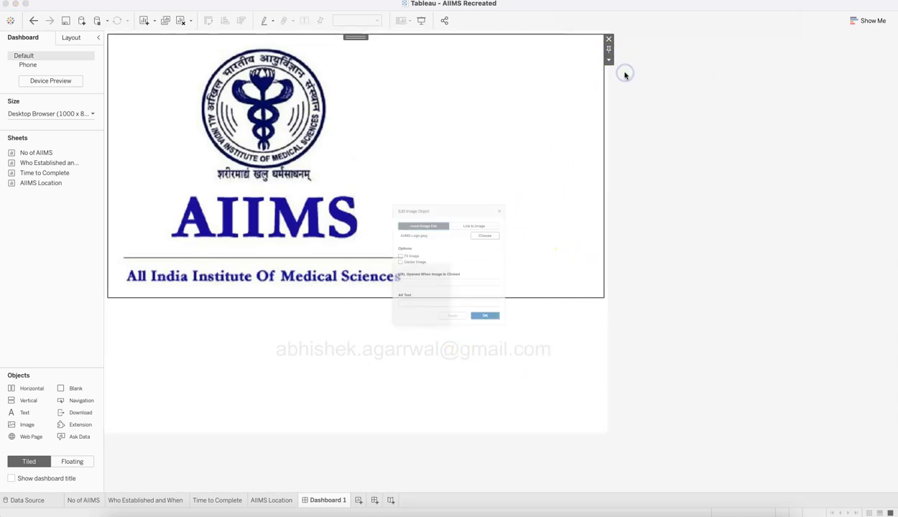
pyautogui.click(368, 249)
pyautogui.click(507, 351)
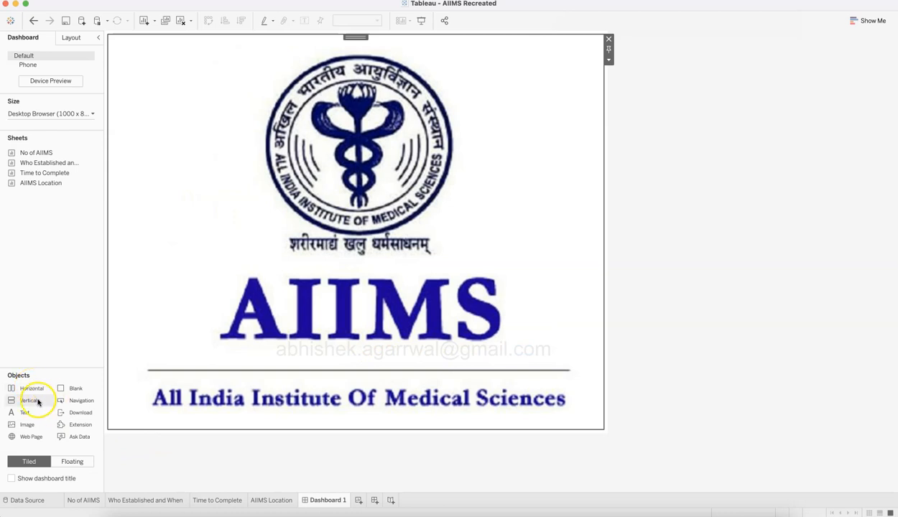
# Add a text object beside the logo containing the opening paragraph copied from the All India Institutes of Medical Sciences Wikipedia article.
pyautogui.moveTo(31, 414); pyautogui.dragTo(570, 218)
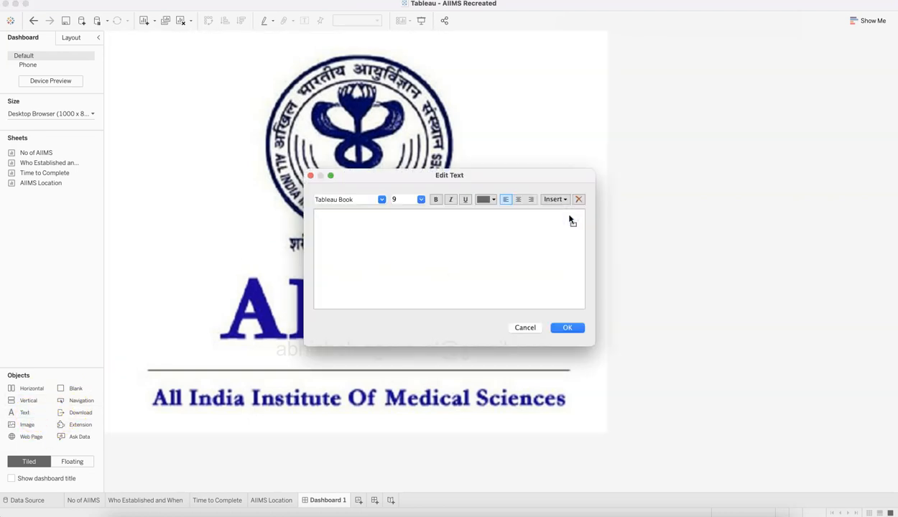
pyautogui.press('super+Tab')
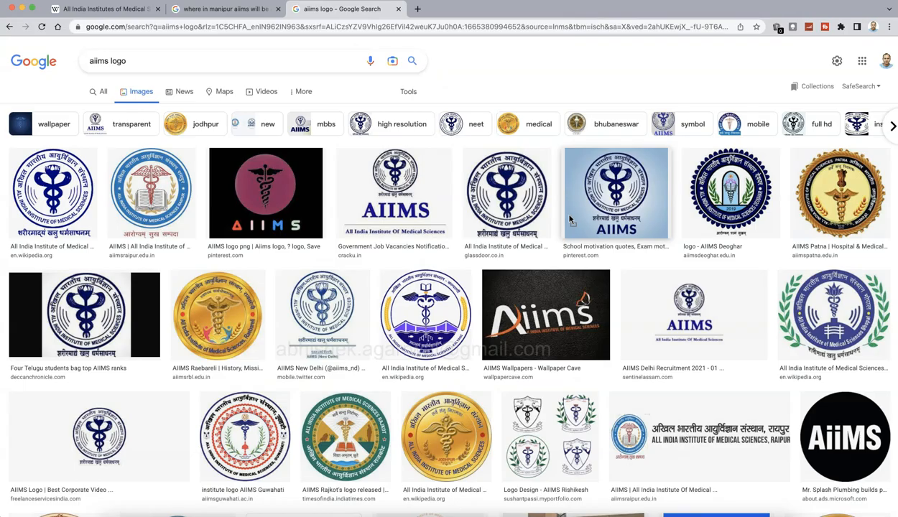
pyautogui.click(121, 13)
pyautogui.scroll(20, 159, 150)
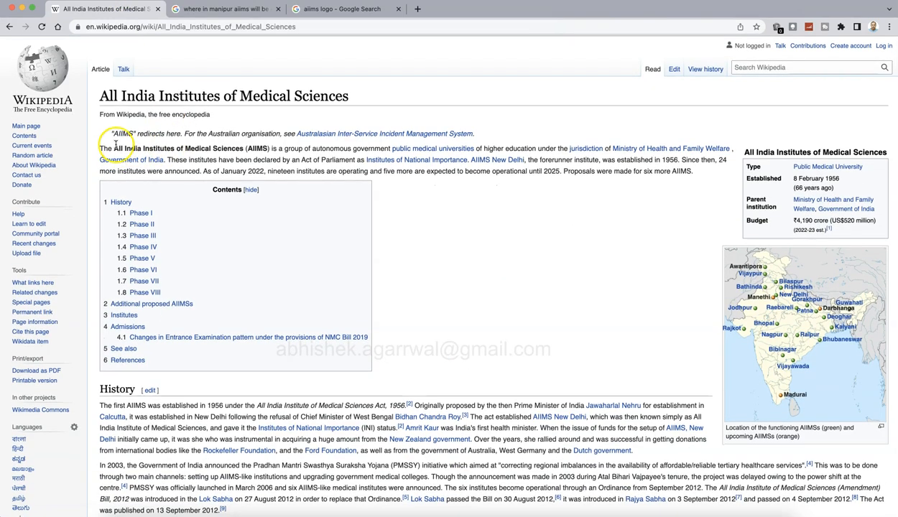
pyautogui.moveTo(99, 149); pyautogui.dragTo(626, 178)
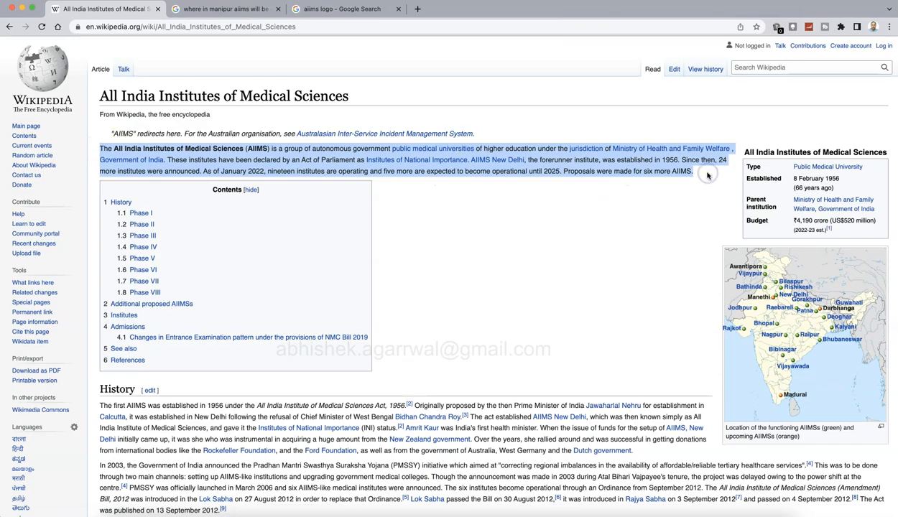
pyautogui.press('super+Tab')
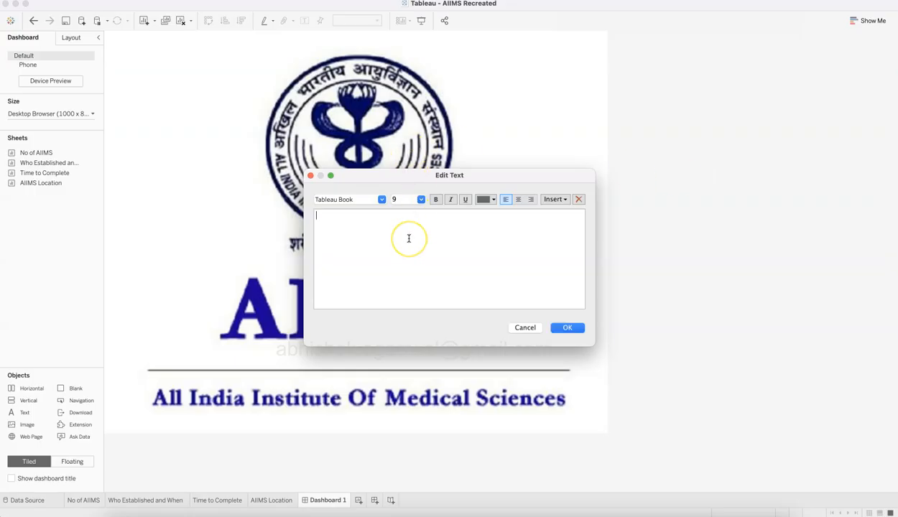
pyautogui.write('The All India Institutes of Medical Sciences (AIIMS) is a group of autonomous government public medical universities of higher education under the jurisdiction of Ministry of Health and Family Welfare , Government of India. These institutes have been declared by an Act of Parliament as Institutes of National Importance. AIIMS New Delhi, the forerunner institute, was established in 1956. Since then, 24 more institutes were announced. As of January 2022, nineteen institutes are operating and five more are expected to become operational until 2025. Proposals were made for six more AIIMS.')
# Set the font of the whole pasted paragraph to Tableau Medium.
pyautogui.tripleClick(405, 236)
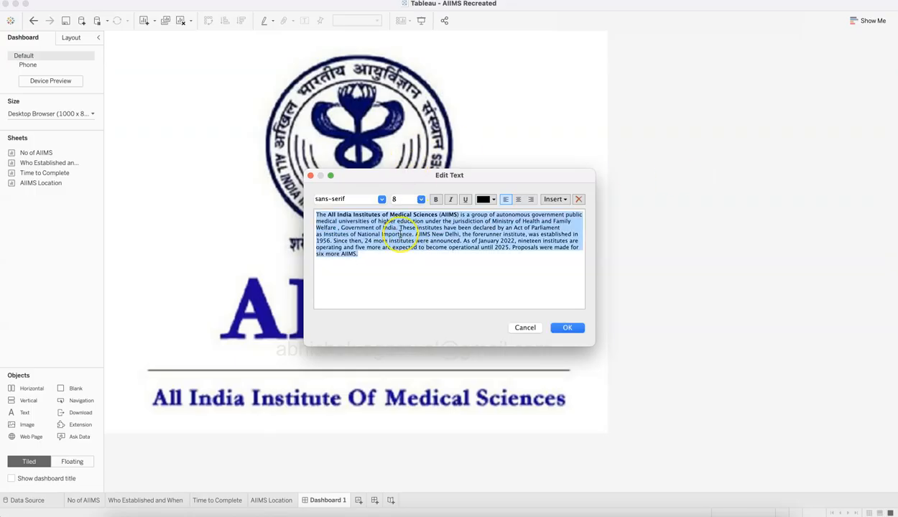
pyautogui.click(380, 201)
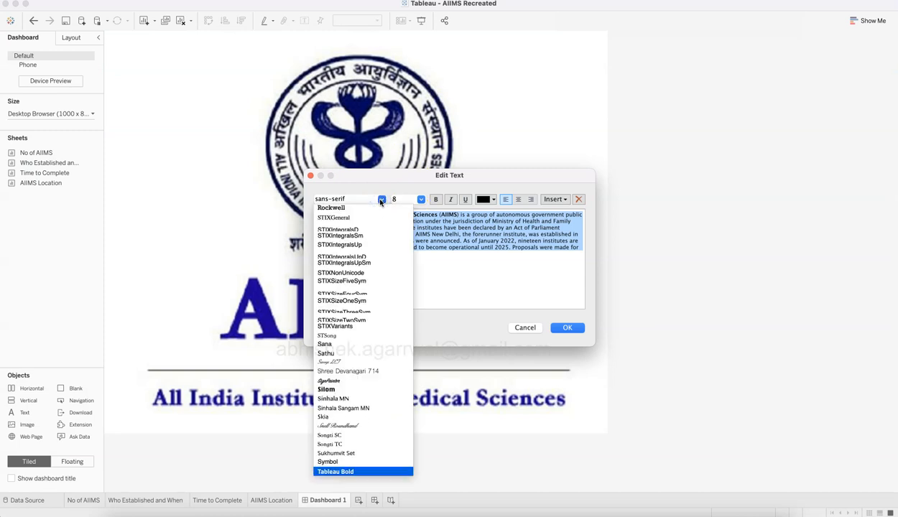
pyautogui.press('Down')
pyautogui.press('Down')
pyautogui.press('Down')
pyautogui.press('Down')
pyautogui.press('Down')
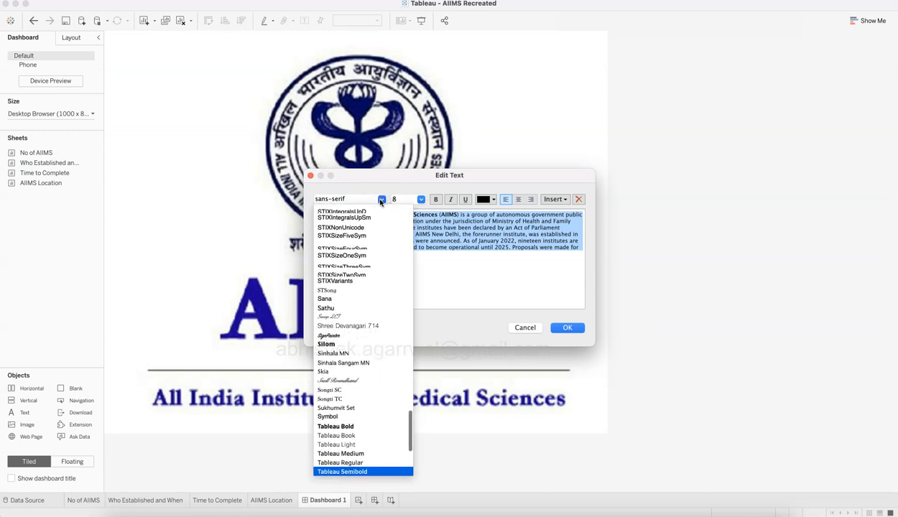
pyautogui.press('Up')
pyautogui.press('Up')
pyautogui.press('Return')
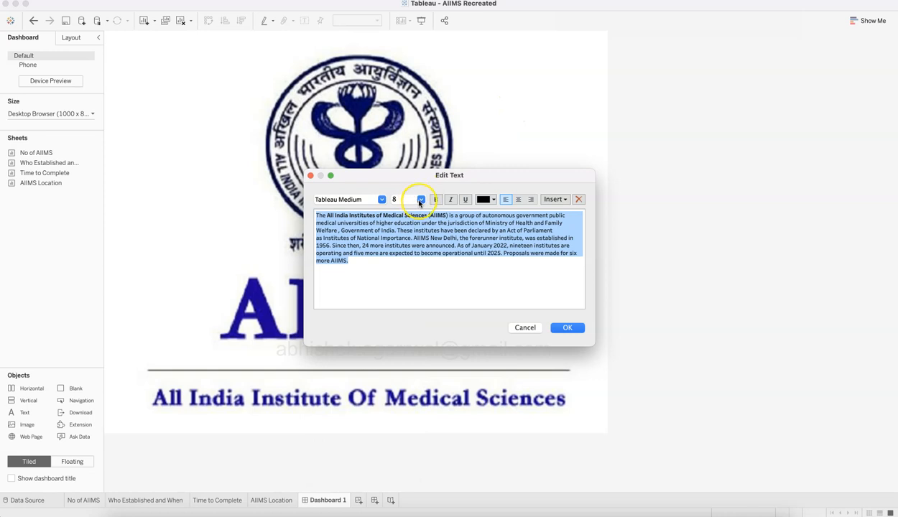
# Set the paragraph's font size to 11 and its colour to a black shade, and apply the text object.
pyautogui.click(419, 204)
pyautogui.click(410, 242)
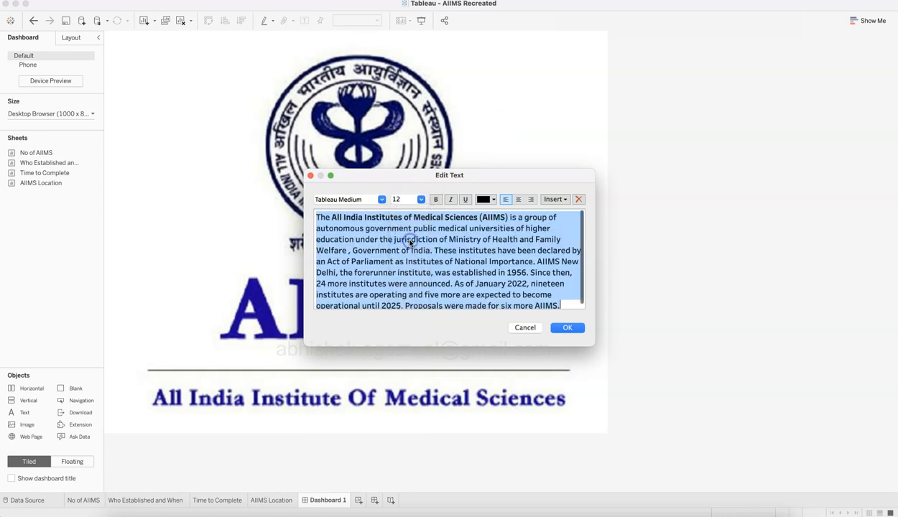
pyautogui.click(421, 200)
pyautogui.click(406, 230)
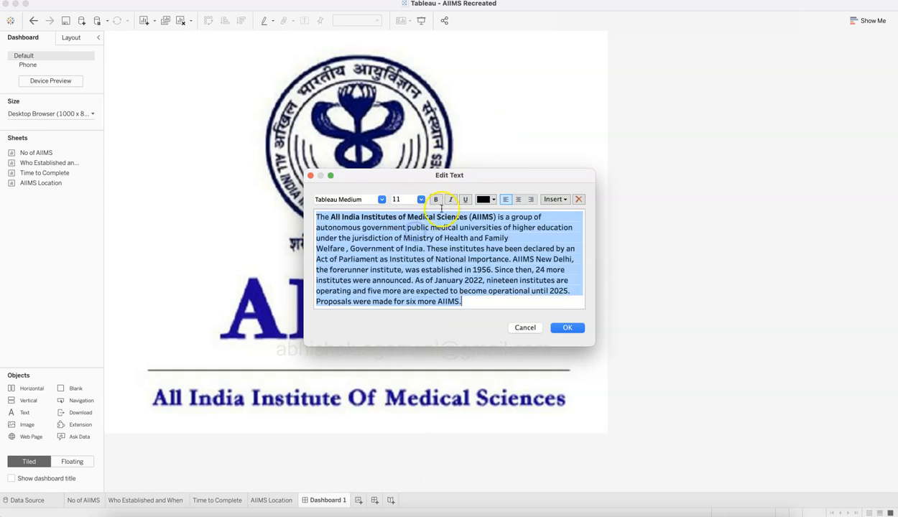
pyautogui.click(492, 201)
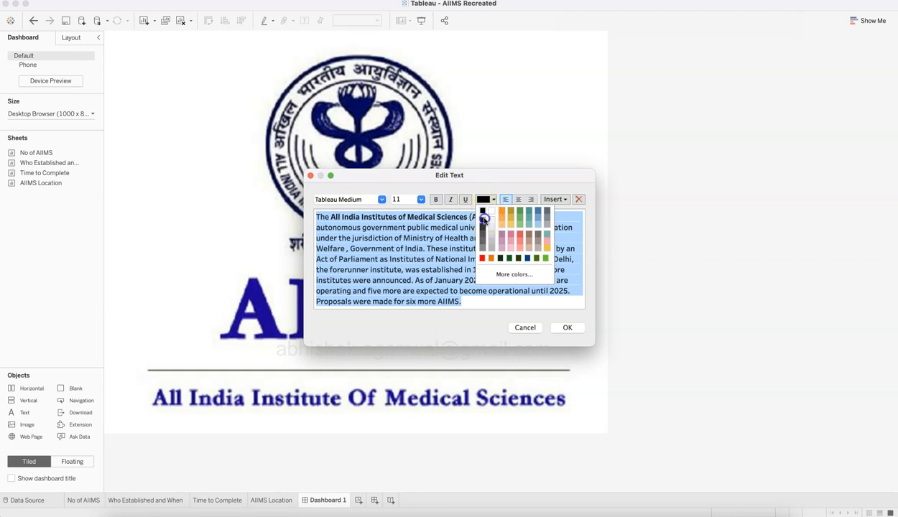
pyautogui.click(483, 219)
pyautogui.click(566, 329)
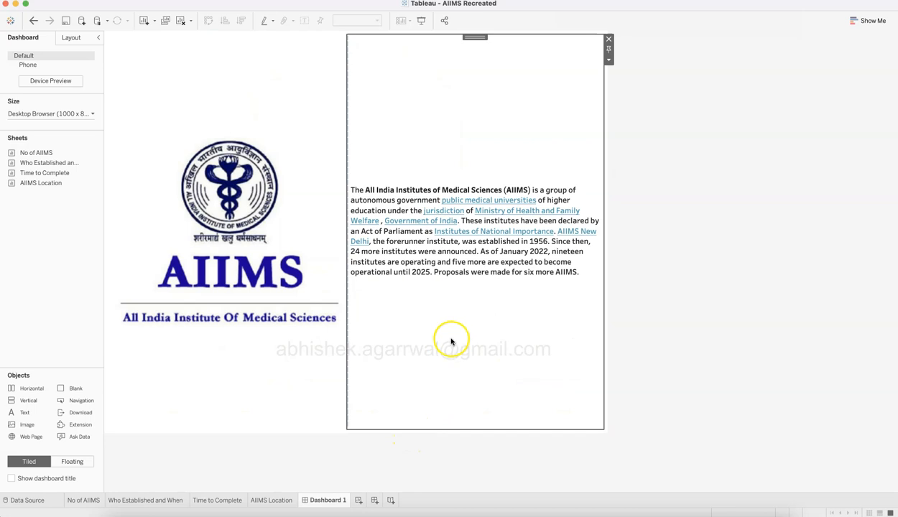
# Narrow the logo column and reduce the header's height so the logo and introduction form a compact band across the dashboard.
pyautogui.moveTo(346, 307); pyautogui.dragTo(209, 307)
pyautogui.click(251, 107)
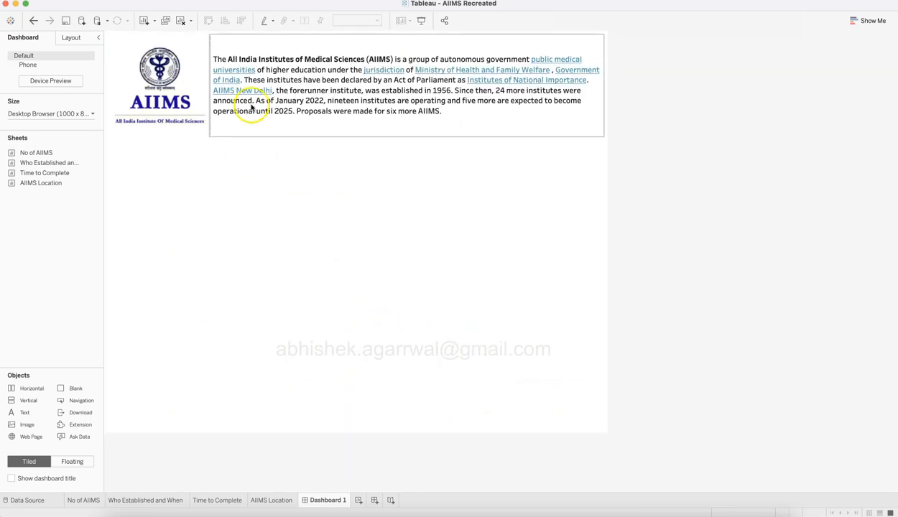
pyautogui.moveTo(209, 106); pyautogui.dragTo(182, 101)
pyautogui.click(765, 234)
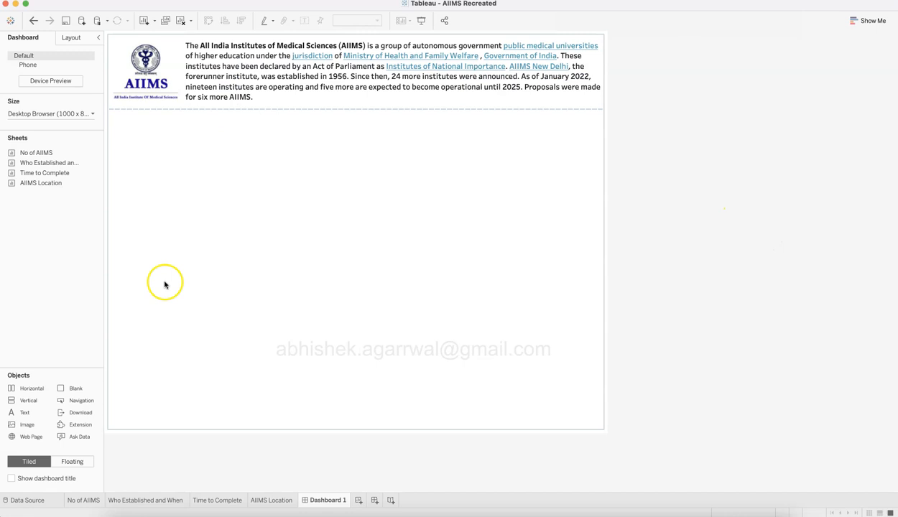
# Try a horizontal container below the header, compare with the reference dashboard's layout, and remove the container.
pyautogui.moveTo(56, 153)
pyautogui.moveTo(55, 154)
pyautogui.mouseDown()
pyautogui.moveTo(250, 239)
pyautogui.moveTo(251, 248)
pyautogui.mouseUp()
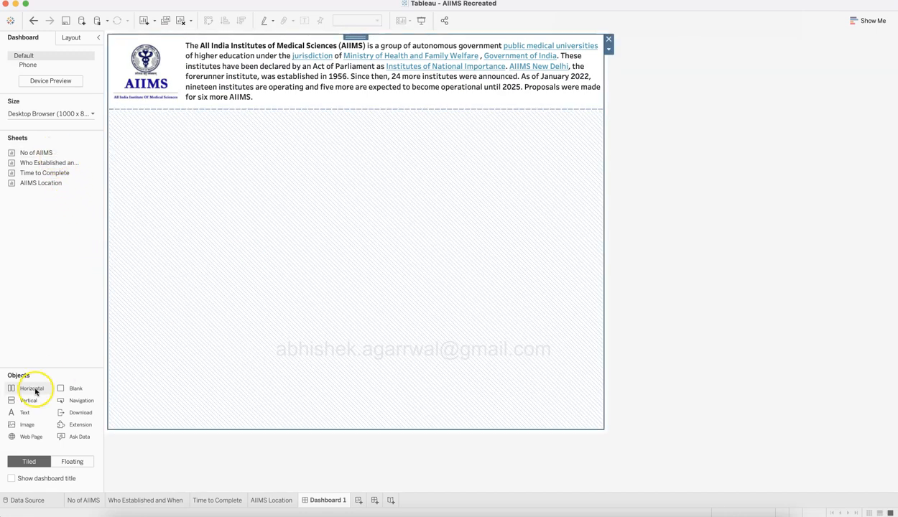
pyautogui.moveTo(35, 390); pyautogui.dragTo(212, 287)
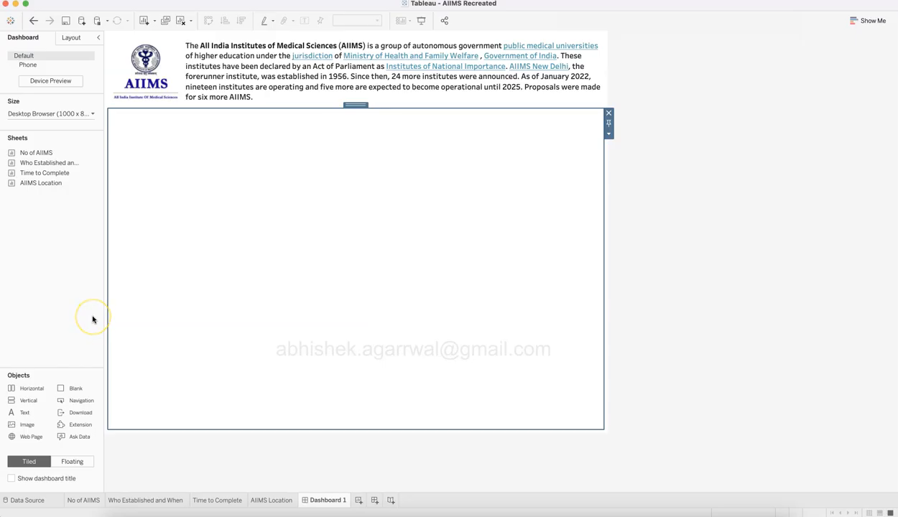
pyautogui.press('super+Tab')
pyautogui.press('super+Tab')
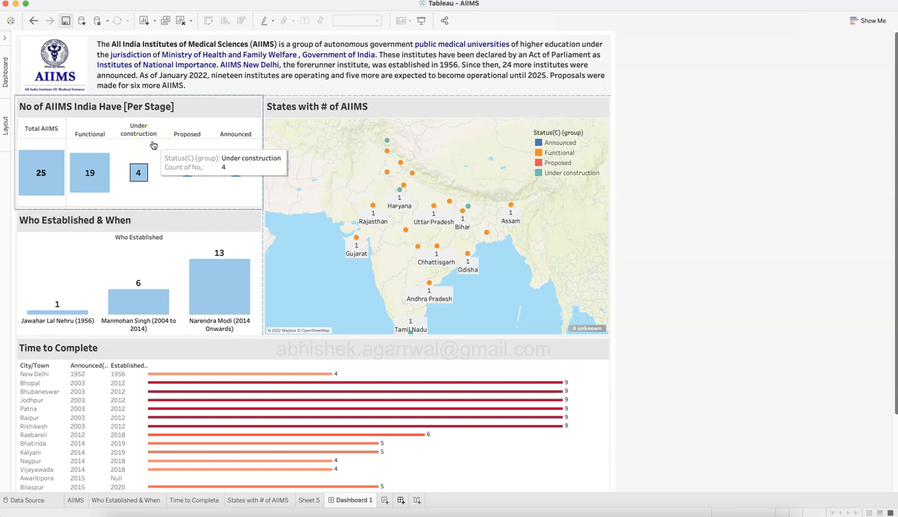
pyautogui.press('super+Tab')
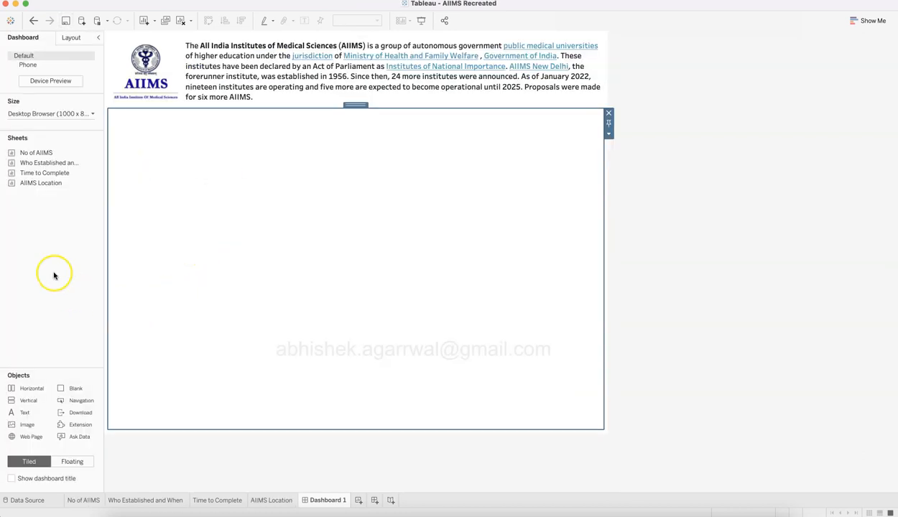
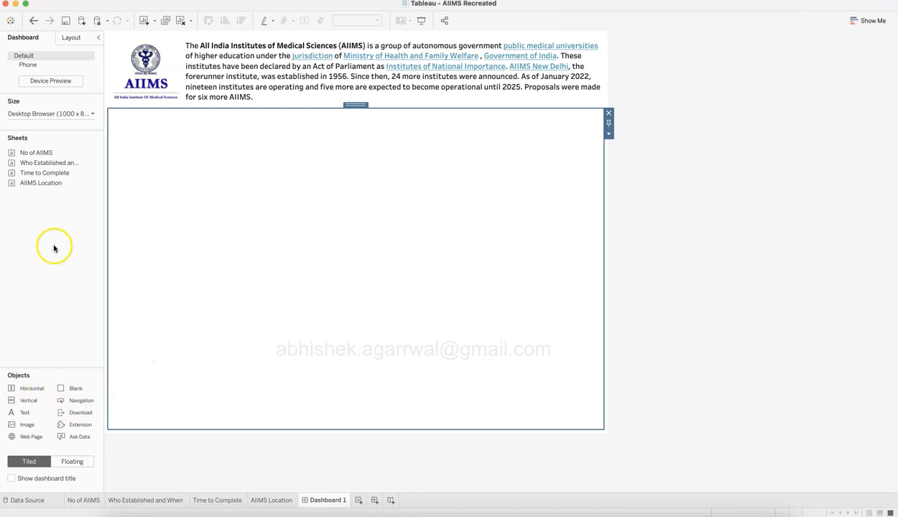
pyautogui.click(609, 113)
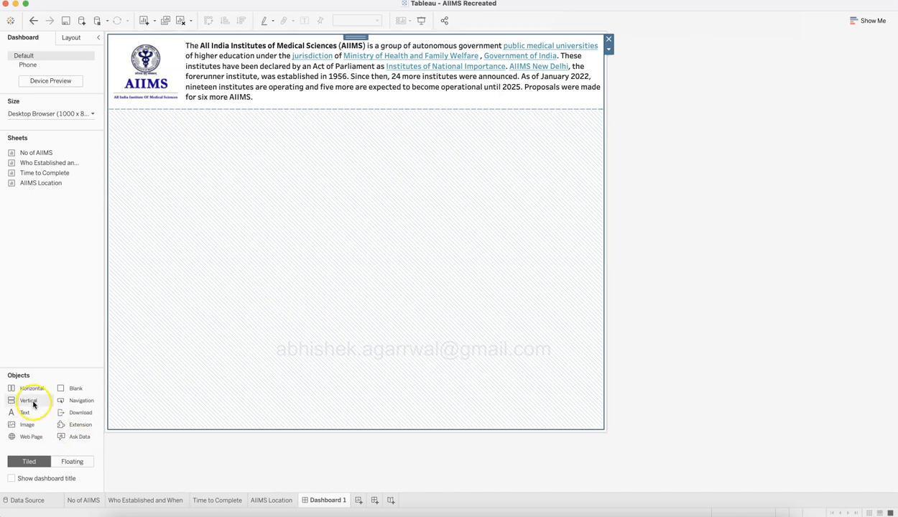
# Place a vertical container below the header and add the Who Established and When sheet with No of AIIMS above it.
pyautogui.moveTo(33, 403); pyautogui.dragTo(188, 317)
pyautogui.moveTo(37, 163); pyautogui.dragTo(187, 189)
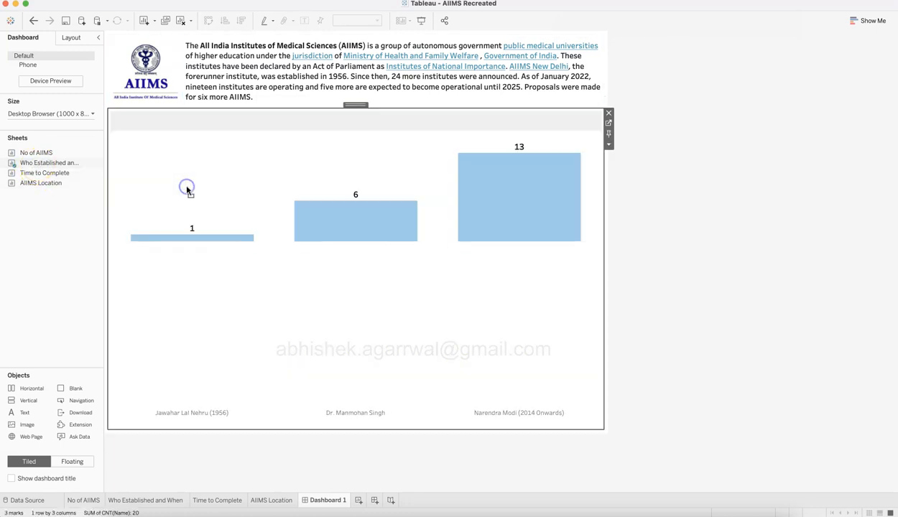
pyautogui.click(55, 185)
pyautogui.click(48, 153)
pyautogui.moveTo(48, 153); pyautogui.dragTo(199, 153)
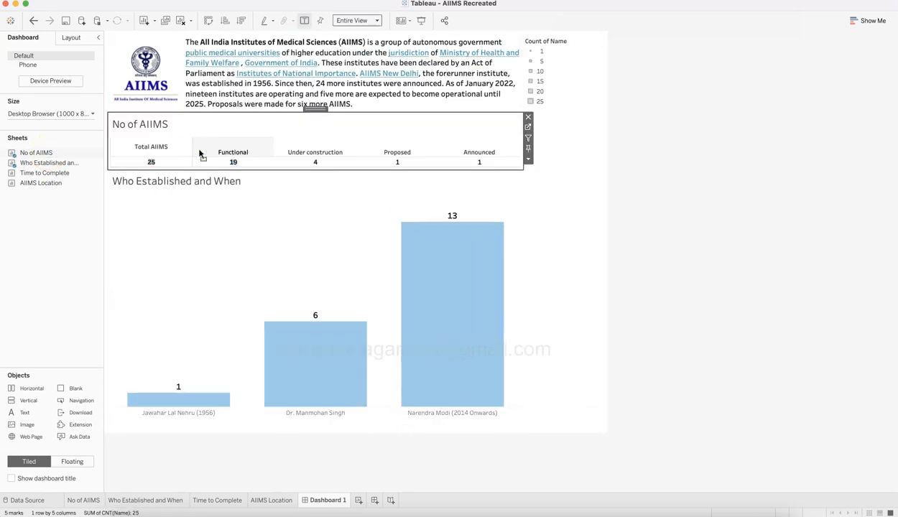
# Remove the Count of Name legend and enlarge the No of AIIMS sheet to roughly half the area below the header.
pyautogui.click(567, 82)
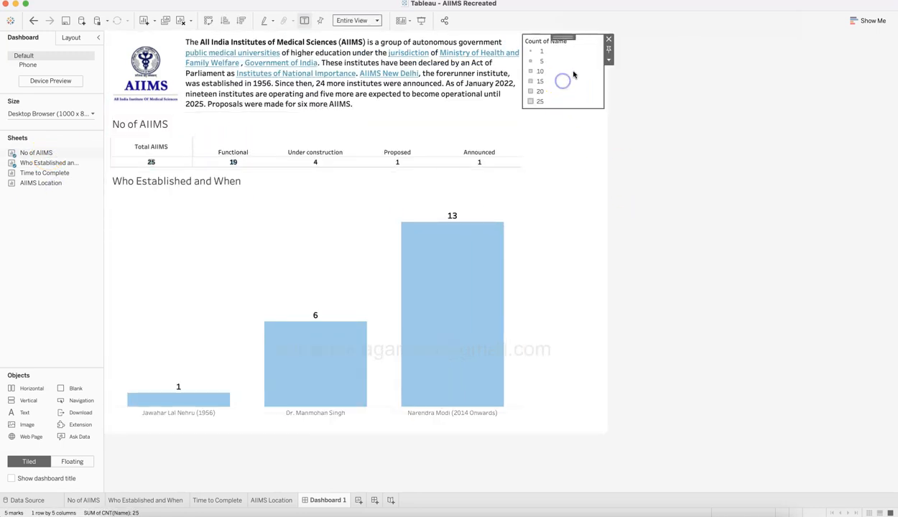
pyautogui.click(609, 40)
pyautogui.moveTo(389, 165); pyautogui.dragTo(401, 249)
pyautogui.click(694, 284)
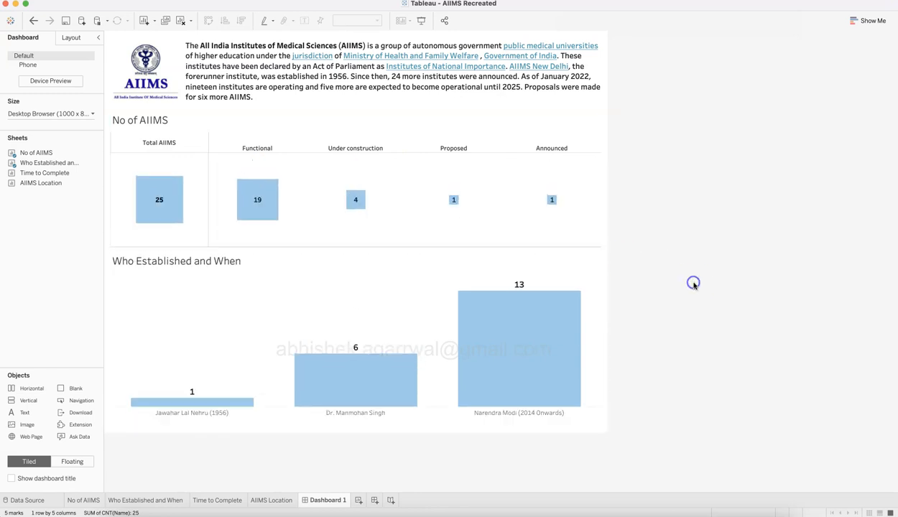
# Try placing a horizontal container between the No of AIIMS and Who Established and When sheets, and remove it.
pyautogui.moveTo(50, 175)
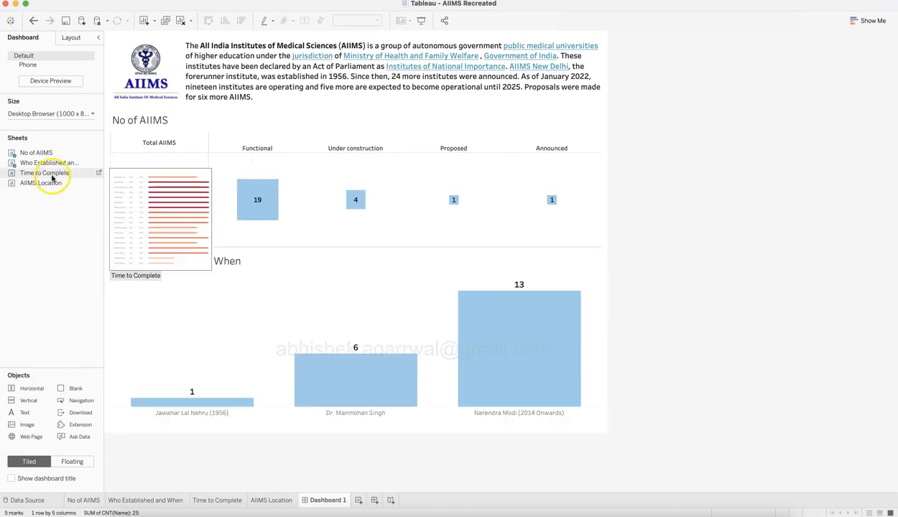
pyautogui.click(577, 222)
pyautogui.moveTo(591, 230); pyautogui.dragTo(305, 501)
pyautogui.moveTo(350, 474); pyautogui.dragTo(349, 471)
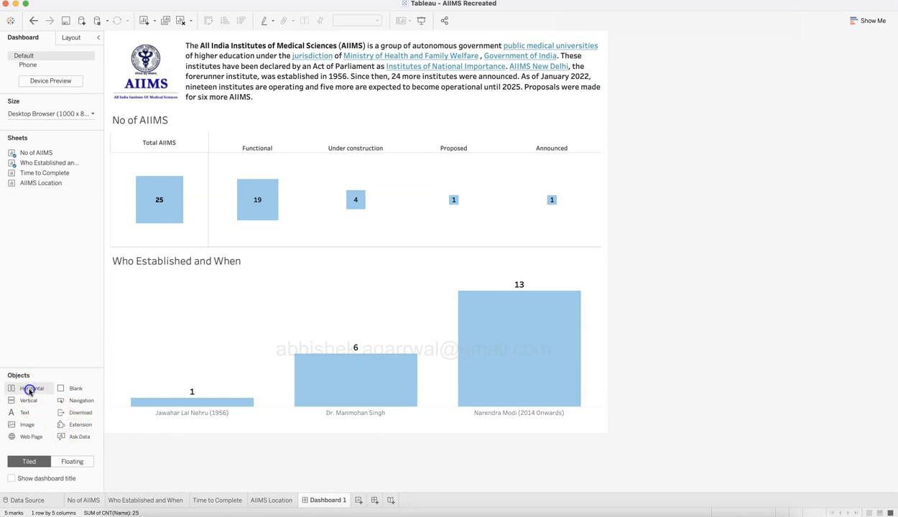
pyautogui.moveTo(465, 312); pyautogui.dragTo(501, 324)
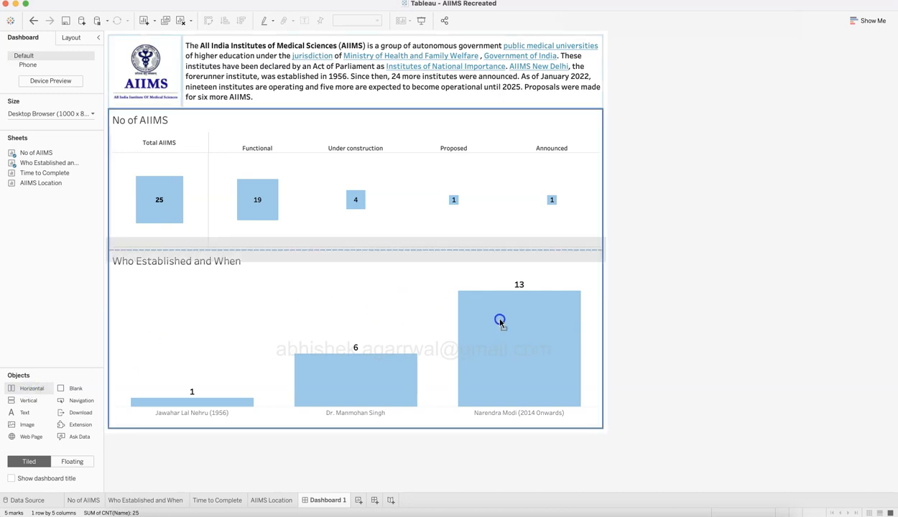
pyautogui.moveTo(561, 239); pyautogui.dragTo(531, 275)
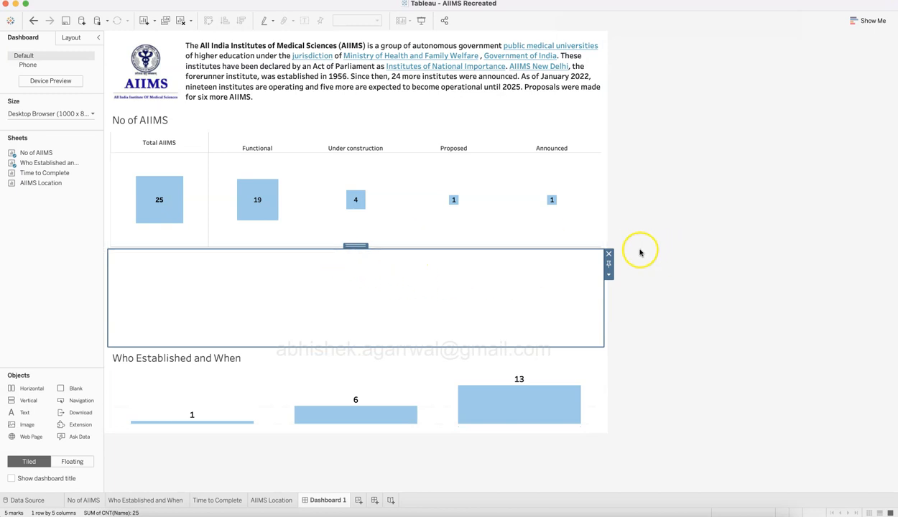
pyautogui.click(609, 254)
# Remove the Who Established and When and No of AIIMS sheets from the dashboard.
pyautogui.click(542, 286)
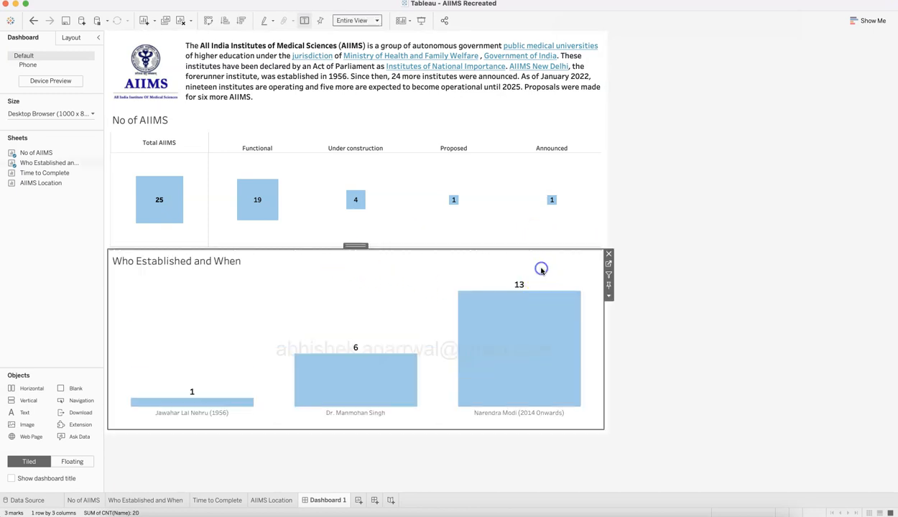
pyautogui.click(608, 254)
pyautogui.click(579, 187)
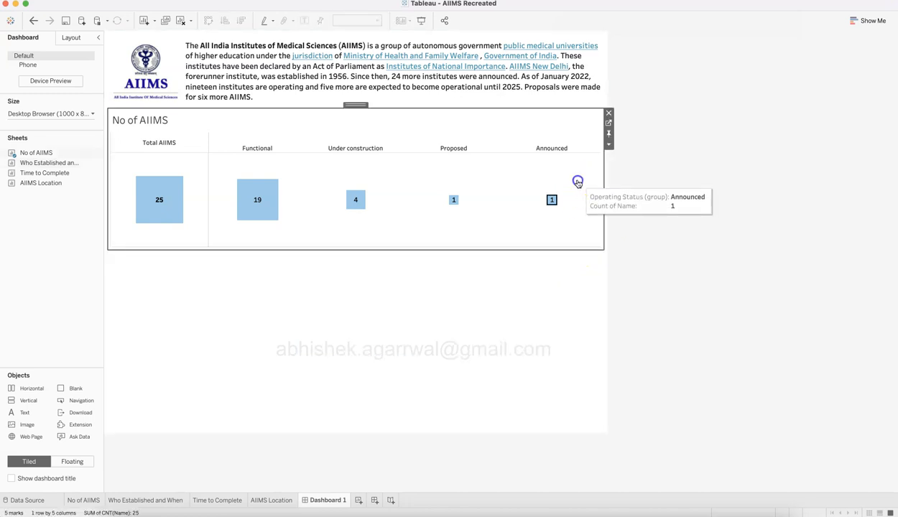
pyautogui.click(608, 112)
pyautogui.click(523, 299)
pyautogui.click(560, 199)
# Place a horizontal container below the header and add the AIIMS Location map to it.
pyautogui.moveTo(34, 387); pyautogui.dragTo(195, 365)
pyautogui.click(37, 232)
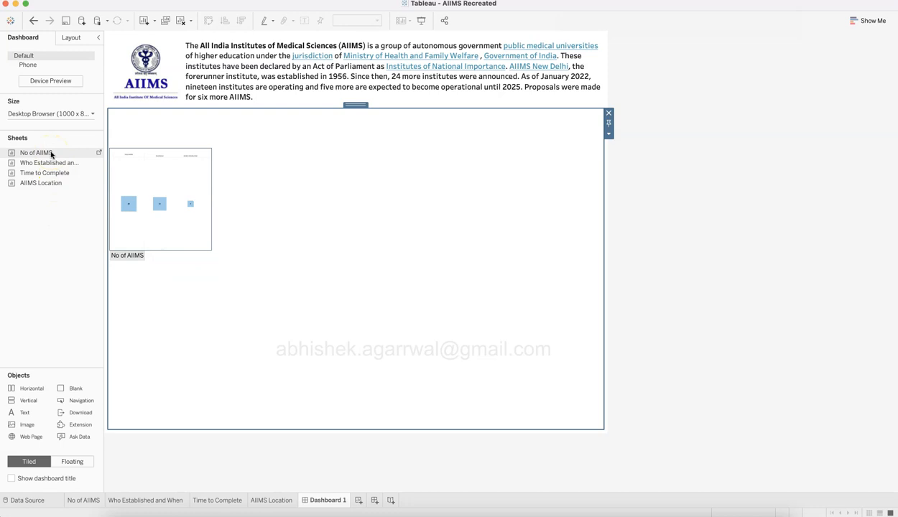
pyautogui.moveTo(50, 183); pyautogui.dragTo(341, 245)
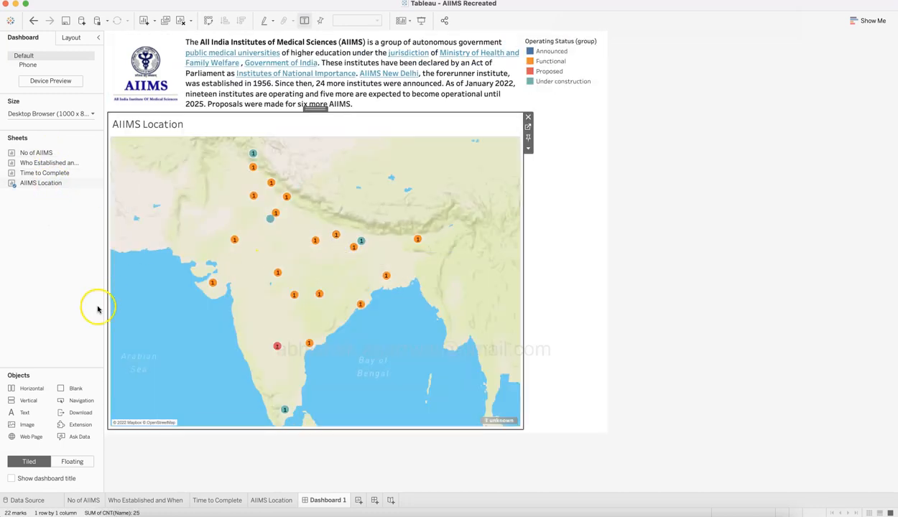
# Make the Operating Status (group) legend floating and position it over the map's upper right area.
pyautogui.click(575, 72)
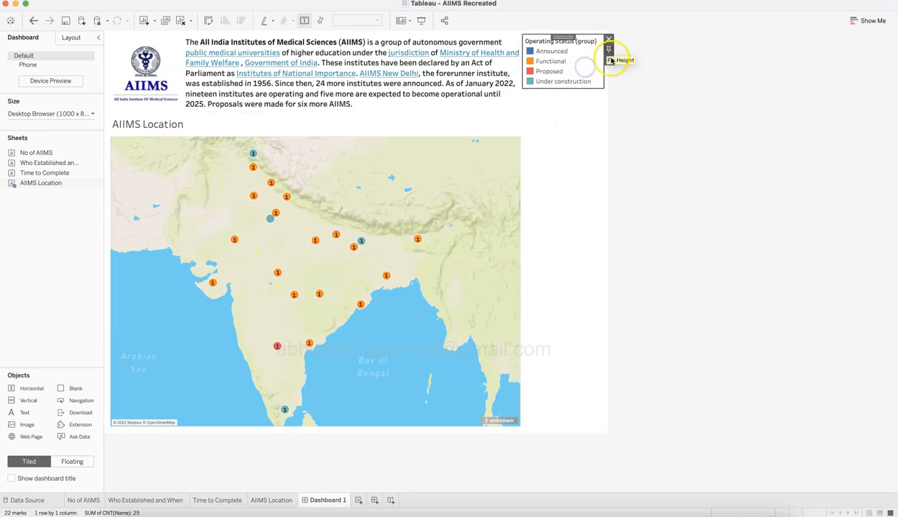
pyautogui.click(609, 62)
pyautogui.click(630, 163)
pyautogui.moveTo(600, 36); pyautogui.dragTo(544, 175)
pyautogui.click(76, 224)
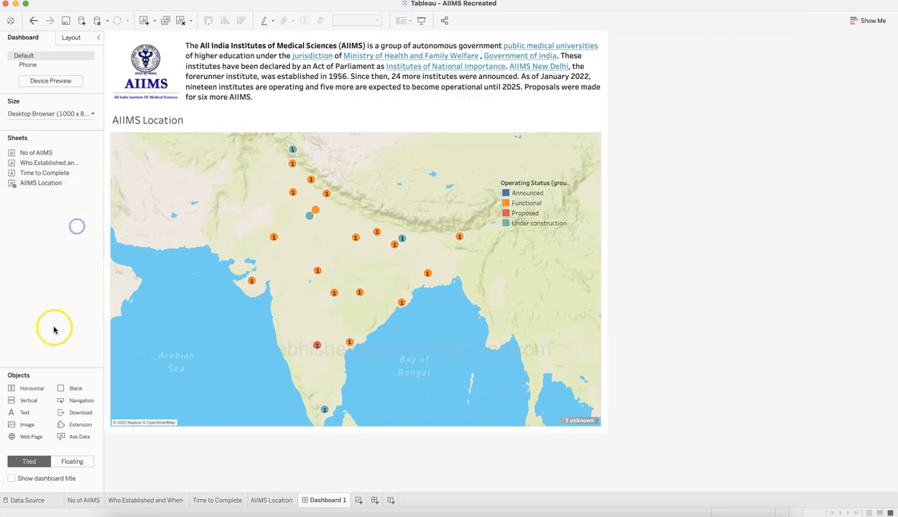
# Place a vertical container beside the AIIMS Location map on its left, and narrow it to roughly two fifths of the dashboard width.
pyautogui.click(134, 294)
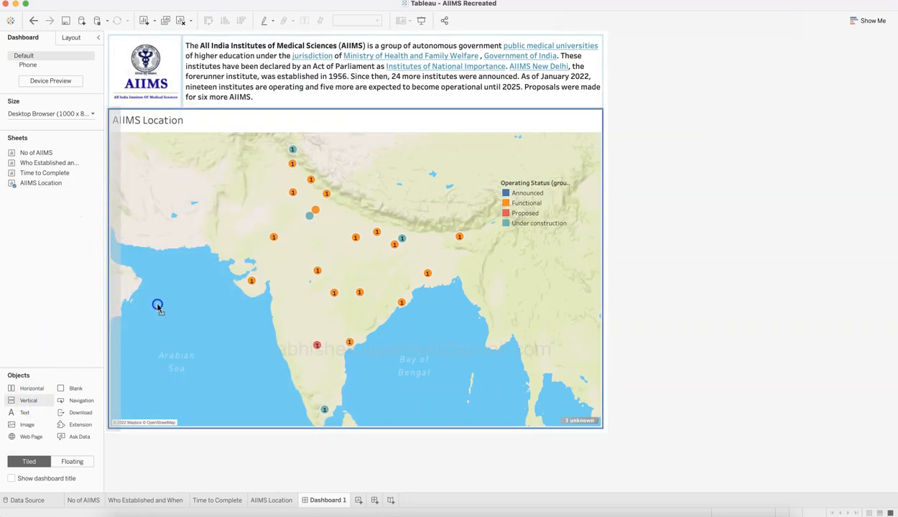
pyautogui.moveTo(158, 307); pyautogui.dragTo(157, 307)
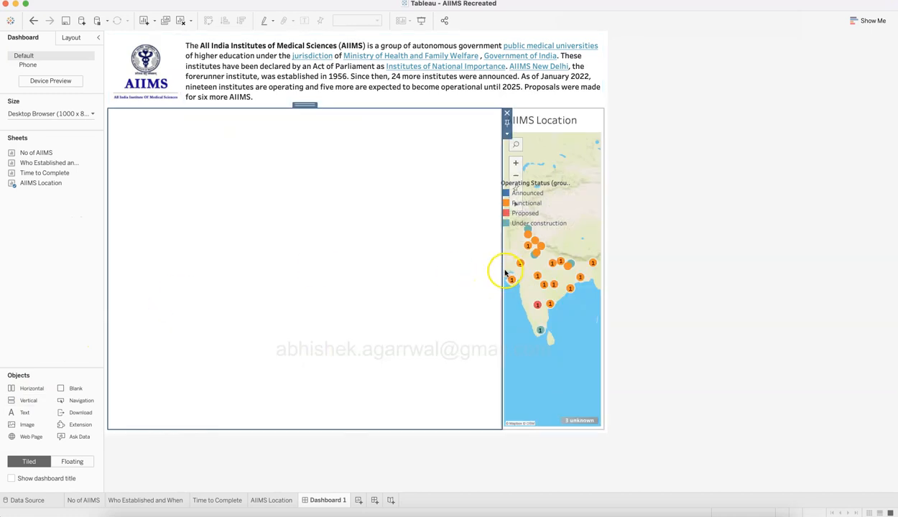
pyautogui.moveTo(503, 273); pyautogui.dragTo(300, 278)
pyautogui.click(152, 299)
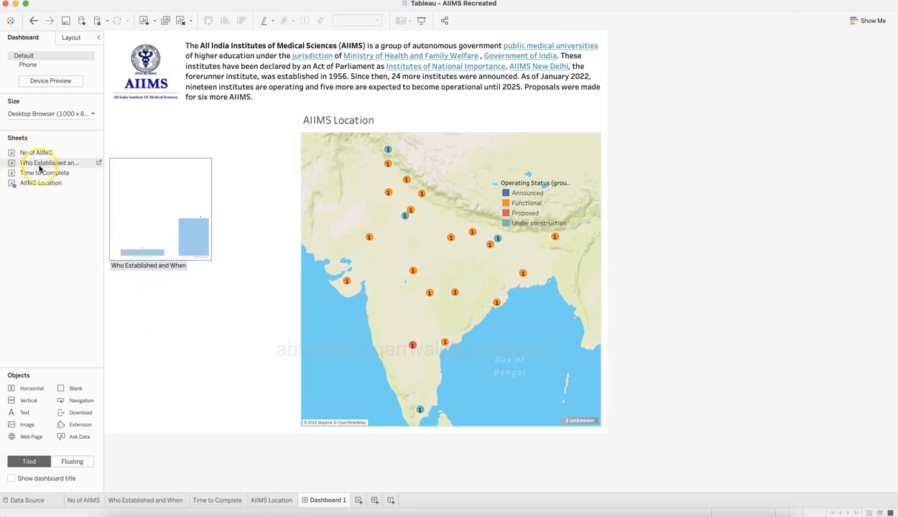
# Stack the No of AIIMS and Who Established and When sheets in the vertical container, and give them roughly equal room.
pyautogui.moveTo(28, 153); pyautogui.dragTo(171, 177)
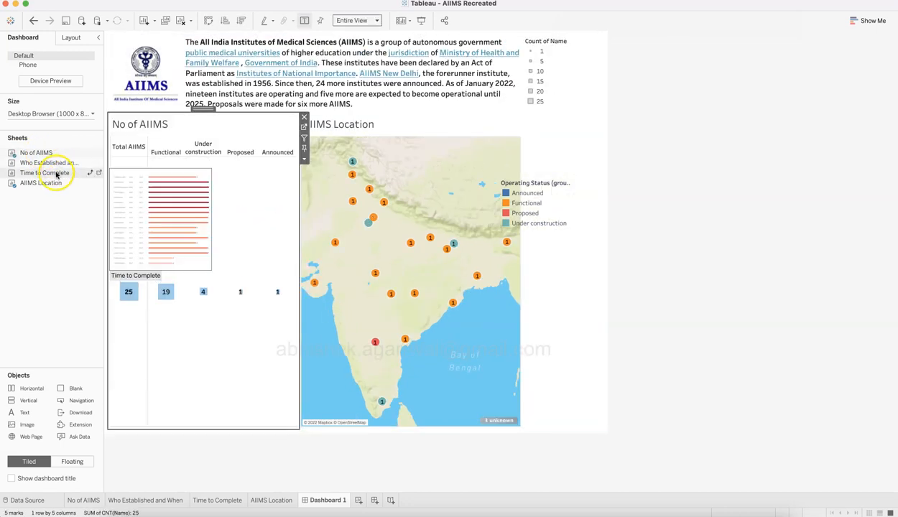
pyautogui.moveTo(96, 164); pyautogui.dragTo(201, 353)
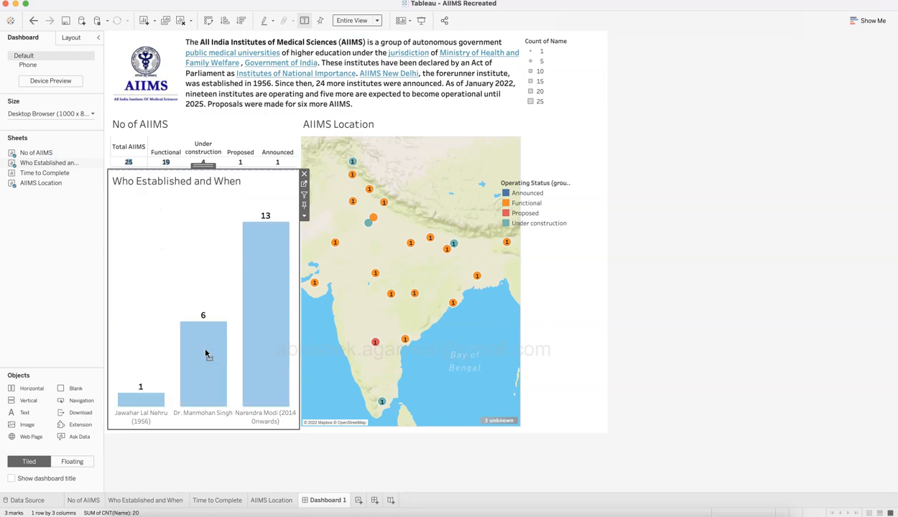
pyautogui.moveTo(255, 170); pyautogui.dragTo(254, 244)
pyautogui.click(254, 248)
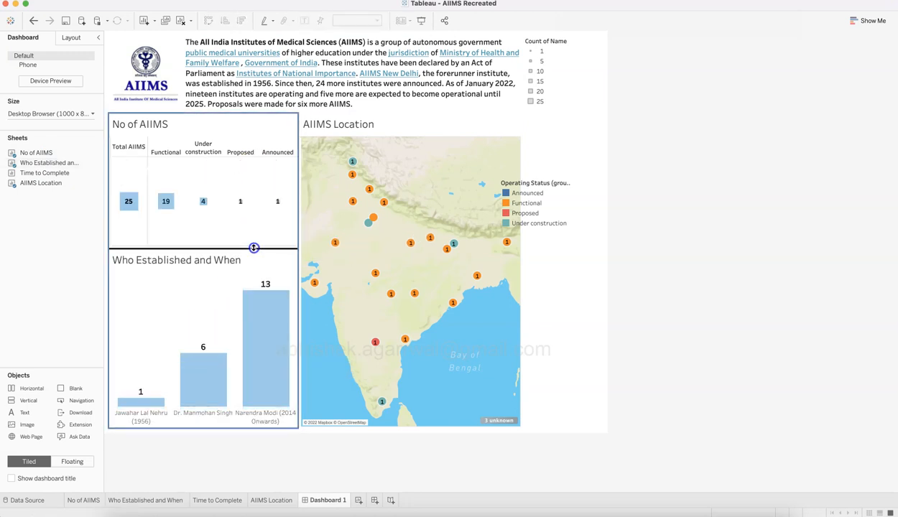
# Remove the Count of Name size legend from the dashboard.
pyautogui.click(647, 268)
pyautogui.click(561, 94)
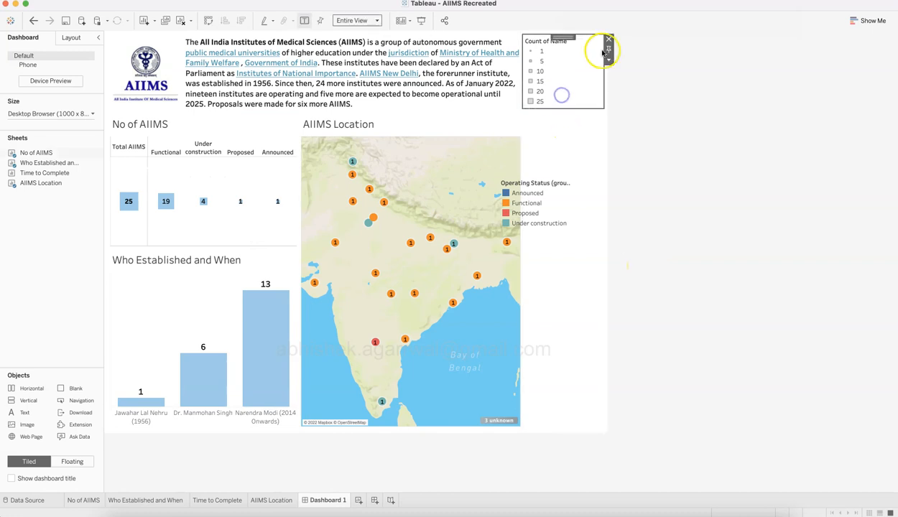
pyautogui.click(610, 43)
pyautogui.click(644, 286)
# Add the Time to Complete sheet across the full width below the charts and map, and remove its colour legend.
pyautogui.click(184, 293)
pyautogui.moveTo(51, 173)
pyautogui.mouseDown()
pyautogui.moveTo(62, 178)
pyautogui.moveTo(237, 425)
pyautogui.moveTo(247, 418)
pyautogui.mouseUp()
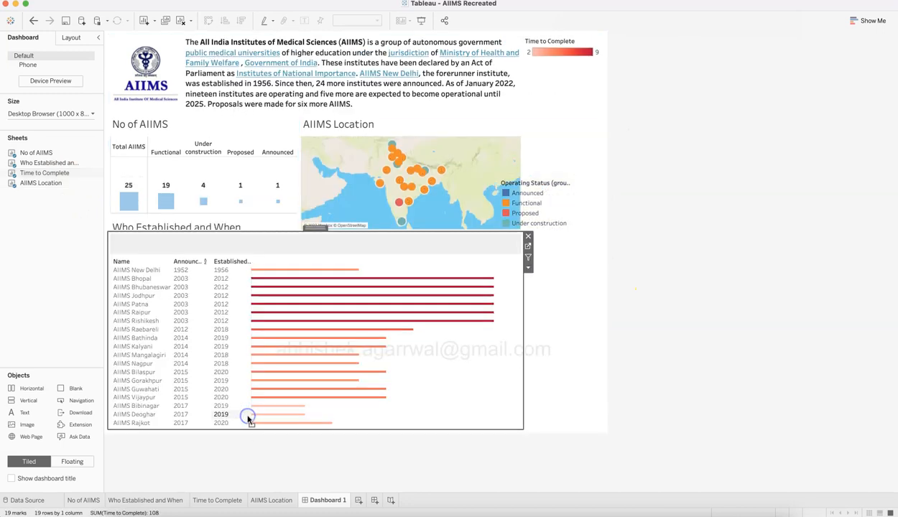
pyautogui.click(599, 51)
pyautogui.click(610, 41)
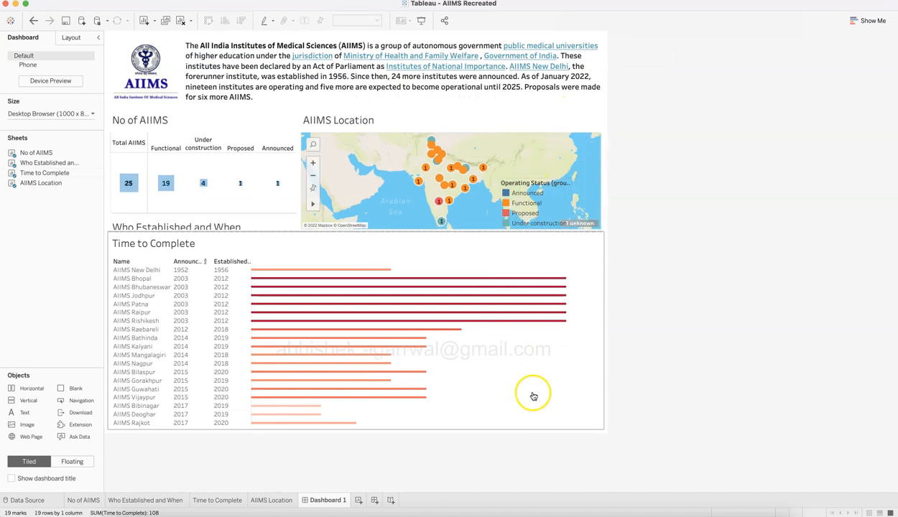
# Lower the upper edge of Time to Complete, and raise the divider between the No of AIIMS and Who Established and When sheets.
pyautogui.moveTo(445, 243); pyautogui.dragTo(460, 272)
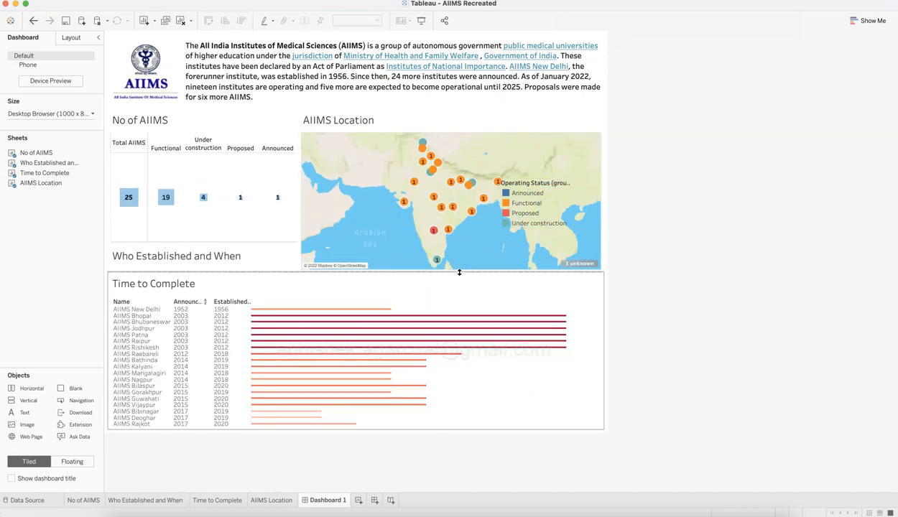
pyautogui.moveTo(238, 246); pyautogui.dragTo(263, 195)
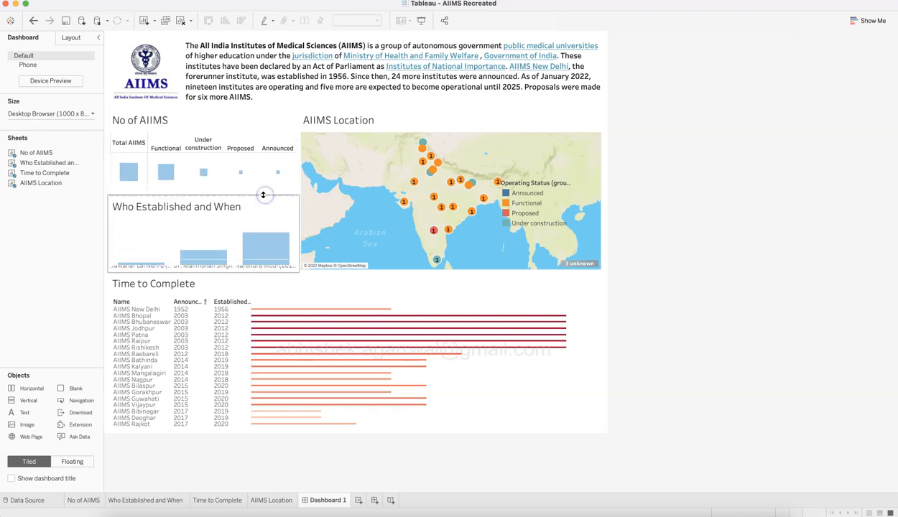
# Set the dashboard's fixed height to 1000 px and raise the divider above the Time to Complete sheet.
pyautogui.click(92, 113)
pyautogui.click(52, 173)
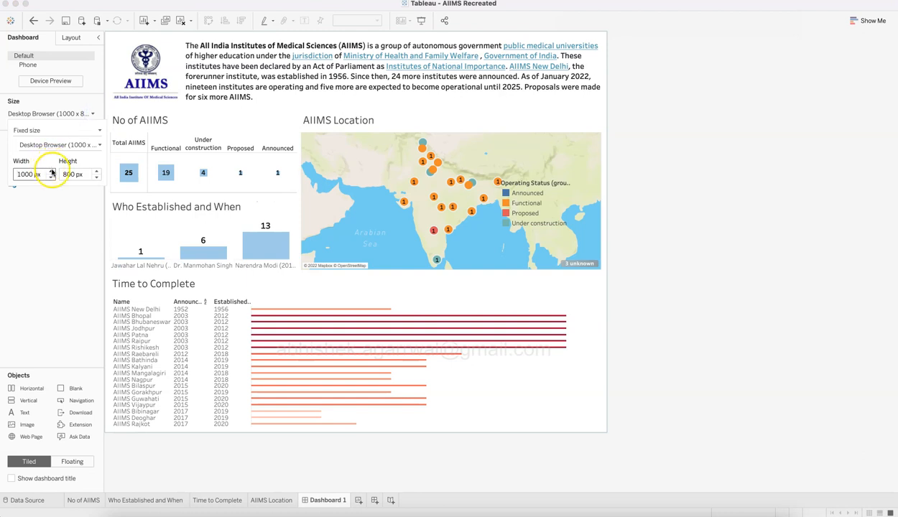
pyautogui.click(96, 172)
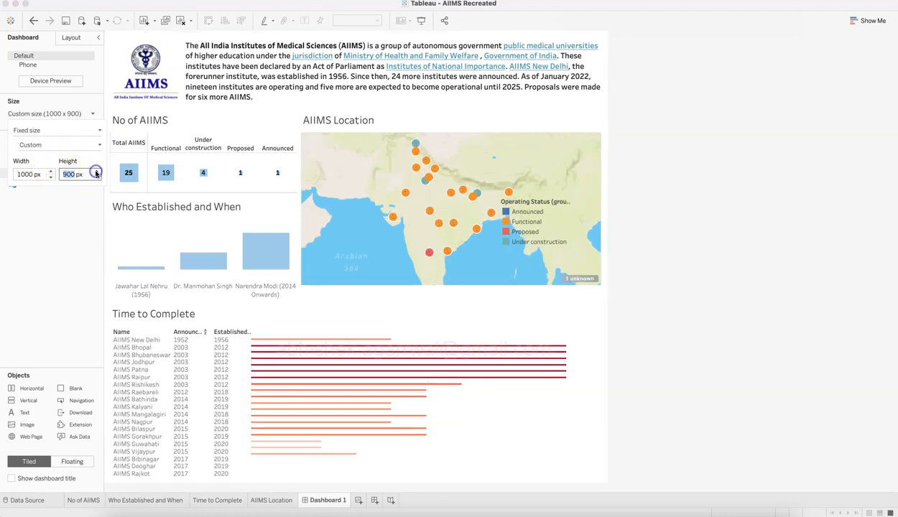
pyautogui.click(97, 172)
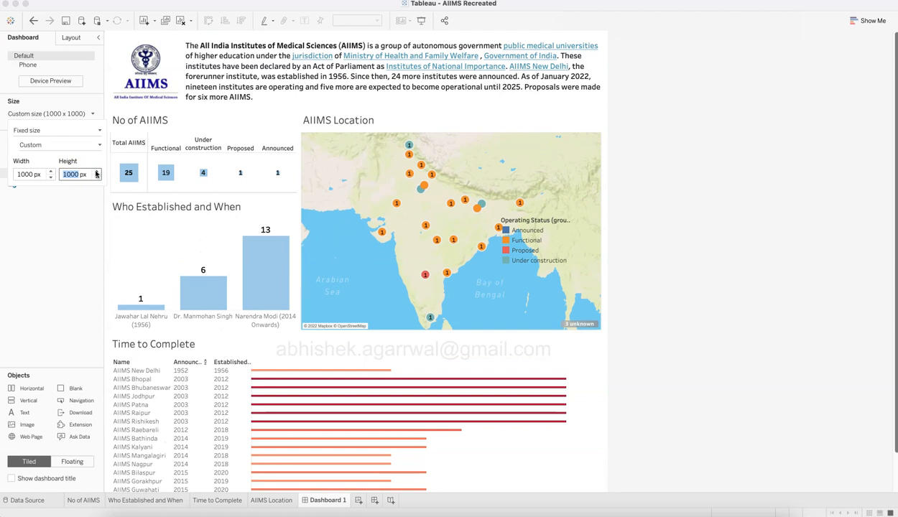
pyautogui.click(313, 344)
pyautogui.moveTo(317, 335); pyautogui.dragTo(314, 303)
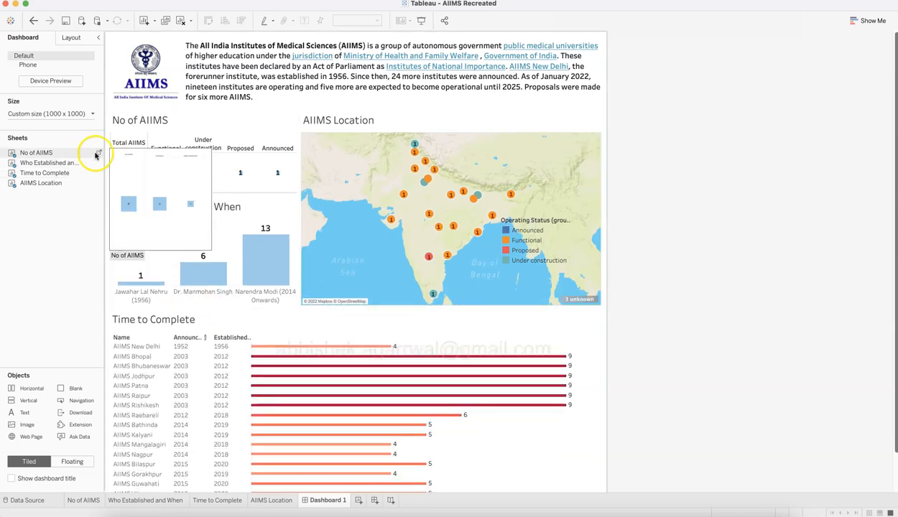
# Set the dashboard's fixed height to 900 px.
pyautogui.click(94, 115)
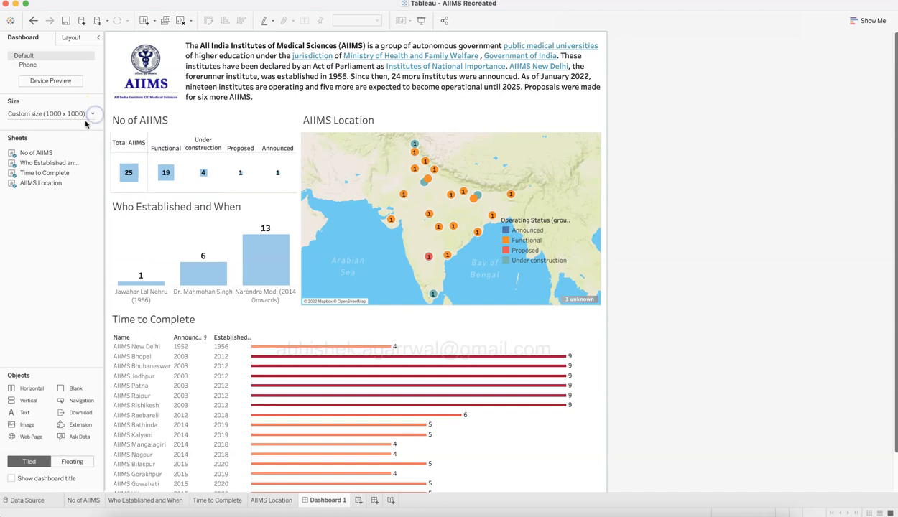
pyautogui.click(97, 178)
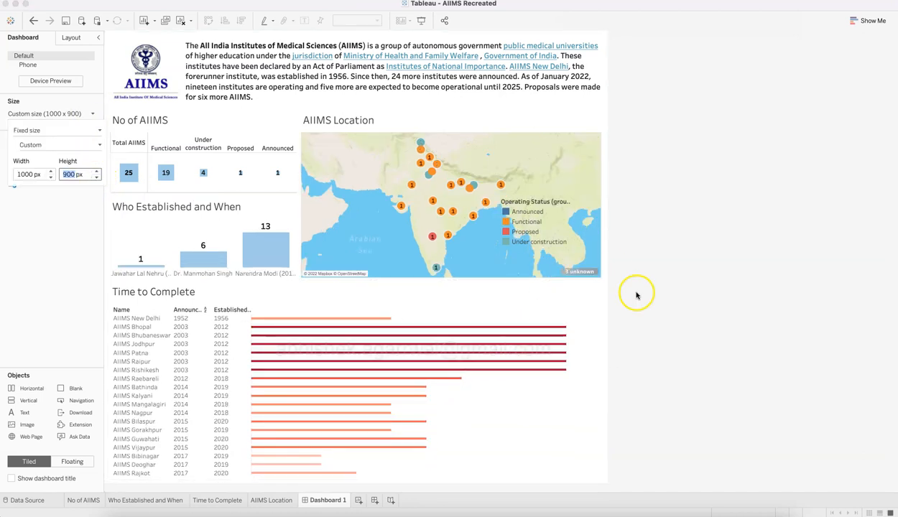
# Lower the divider above Time to Complete, and widen the column holding No of AIIMS and Who Established and When slightly.
pyautogui.click(410, 281)
pyautogui.moveTo(408, 281); pyautogui.dragTo(413, 301)
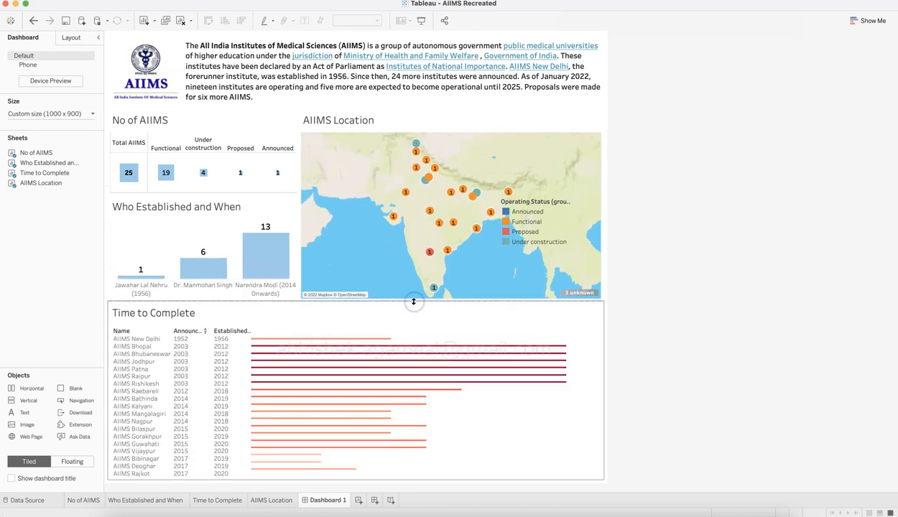
pyautogui.click(343, 239)
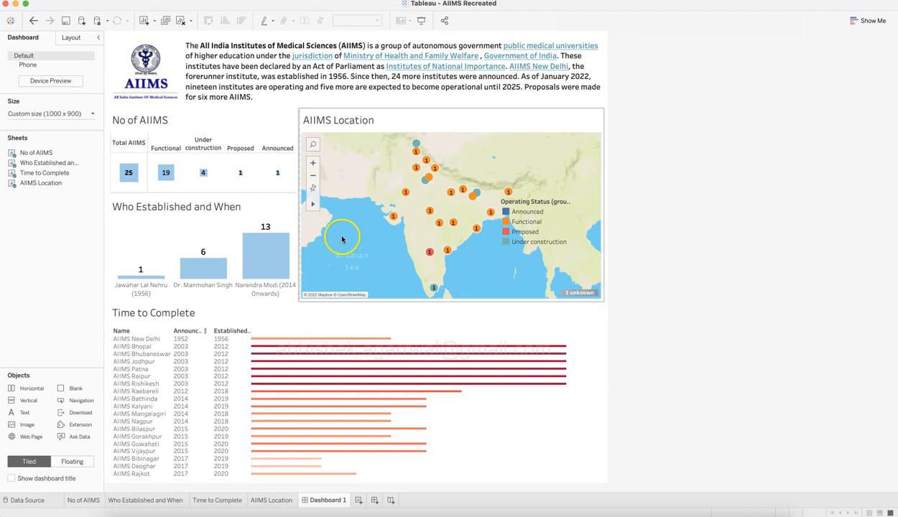
pyautogui.moveTo(299, 232); pyautogui.dragTo(315, 231)
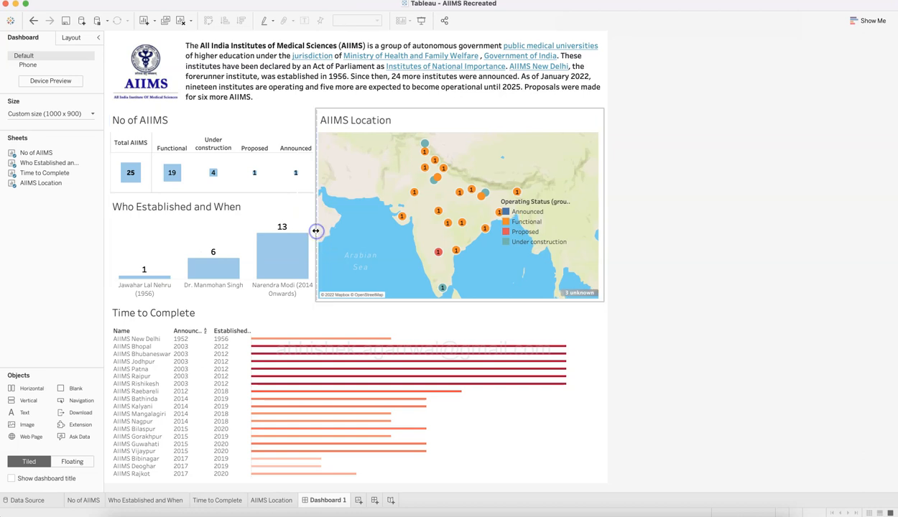
pyautogui.rightClick(375, 124)
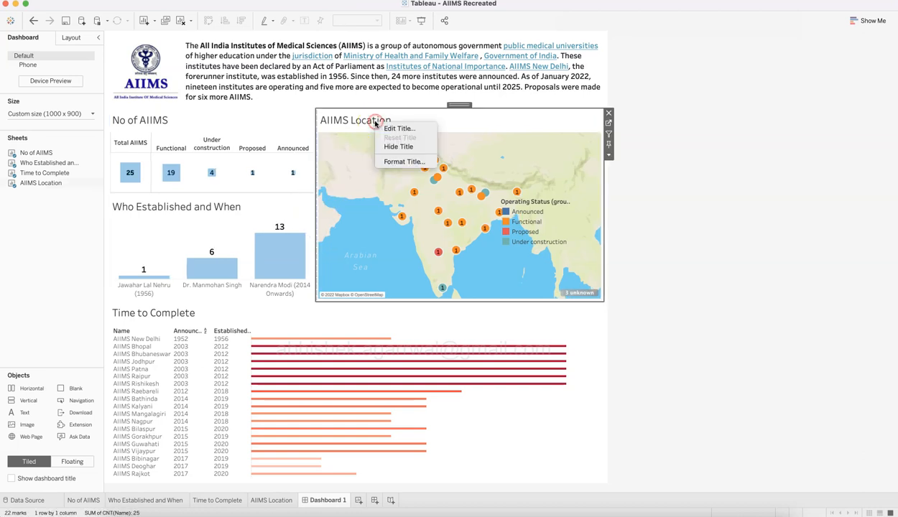
pyautogui.click(277, 118)
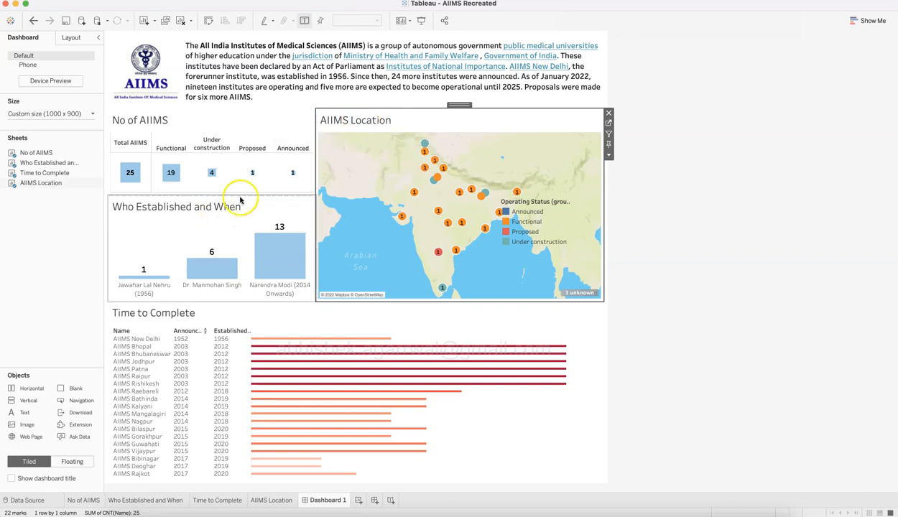
pyautogui.click(299, 260)
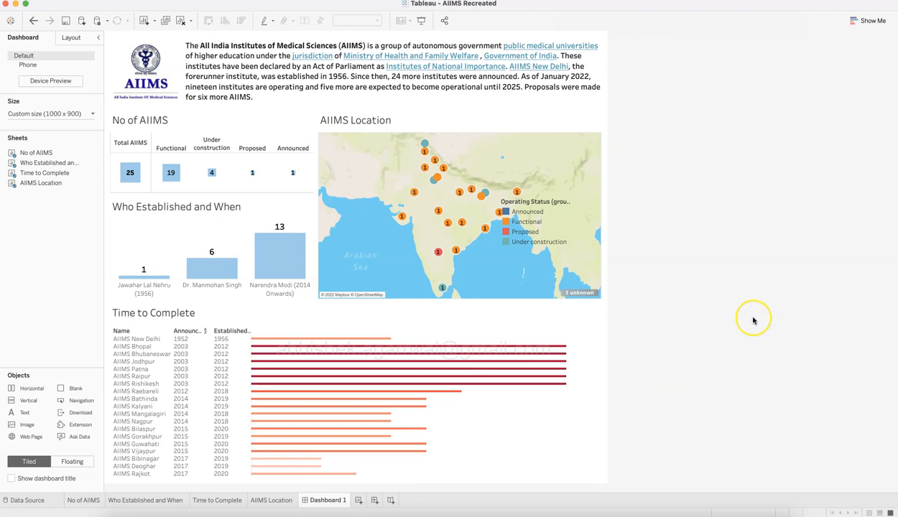
# Check the original AIIMS workbook's dashboard styling, and give the recreated dashboard's whole tiled container a very light grey background at 100% opacity.
pyautogui.press('super+Tab')
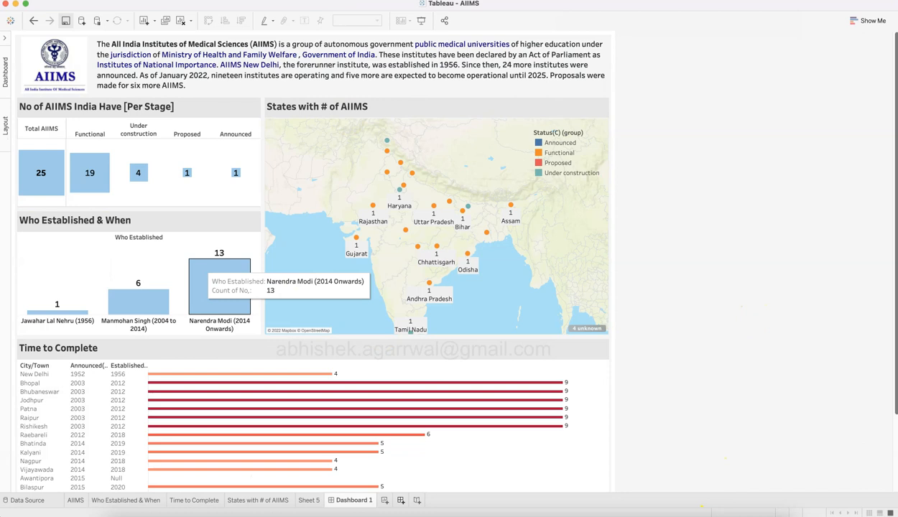
pyautogui.press('super+Tab')
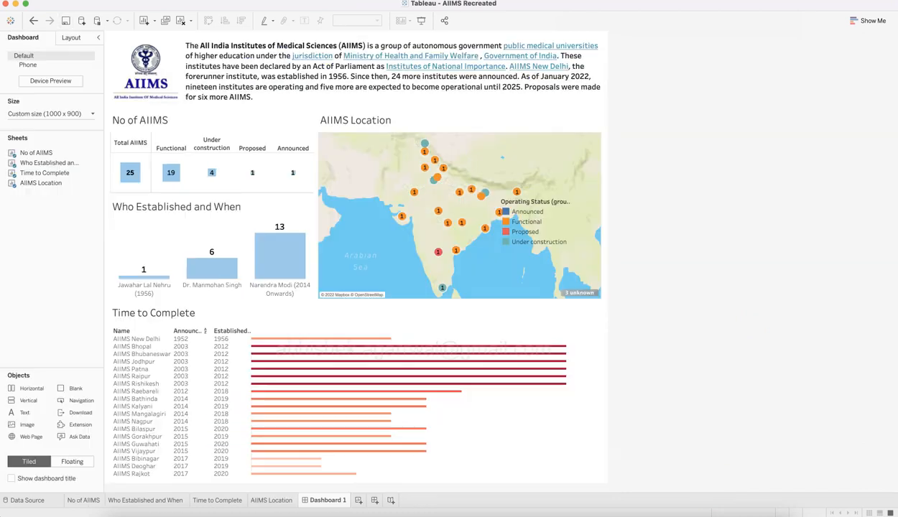
pyautogui.click(604, 49)
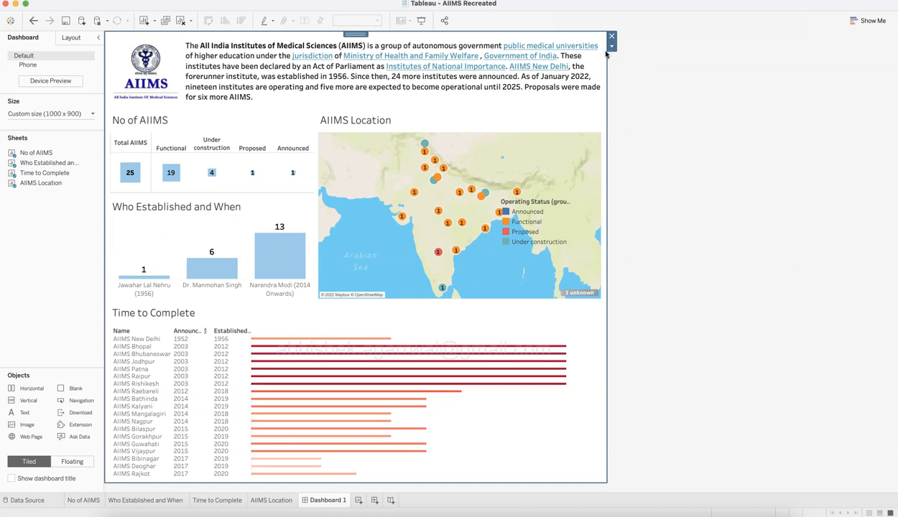
pyautogui.click(72, 37)
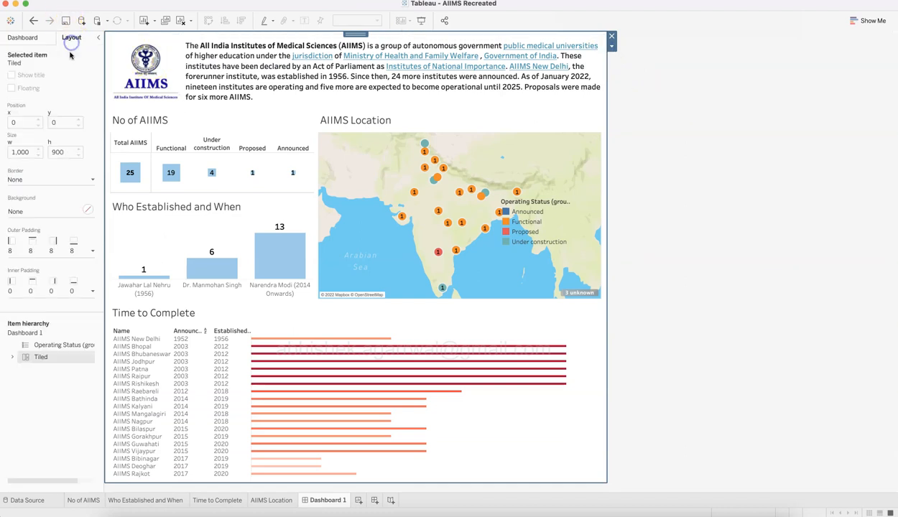
pyautogui.click(87, 209)
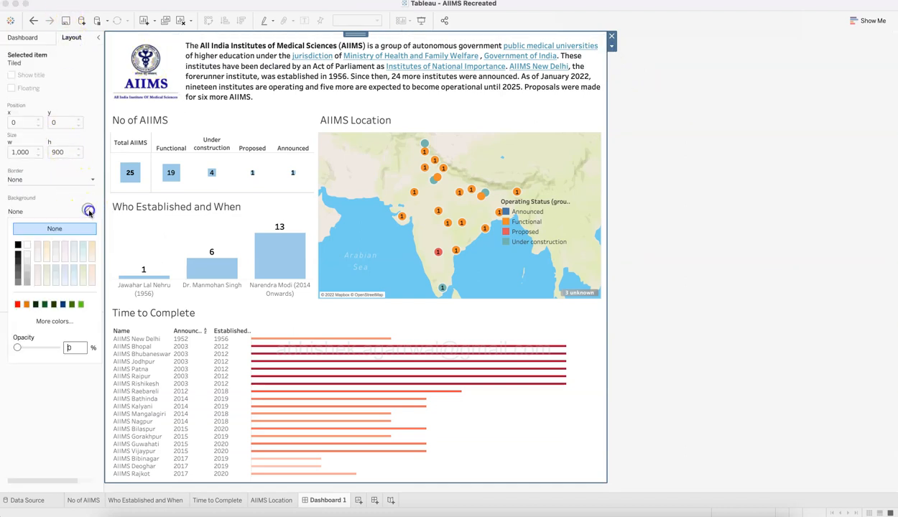
pyautogui.click(26, 254)
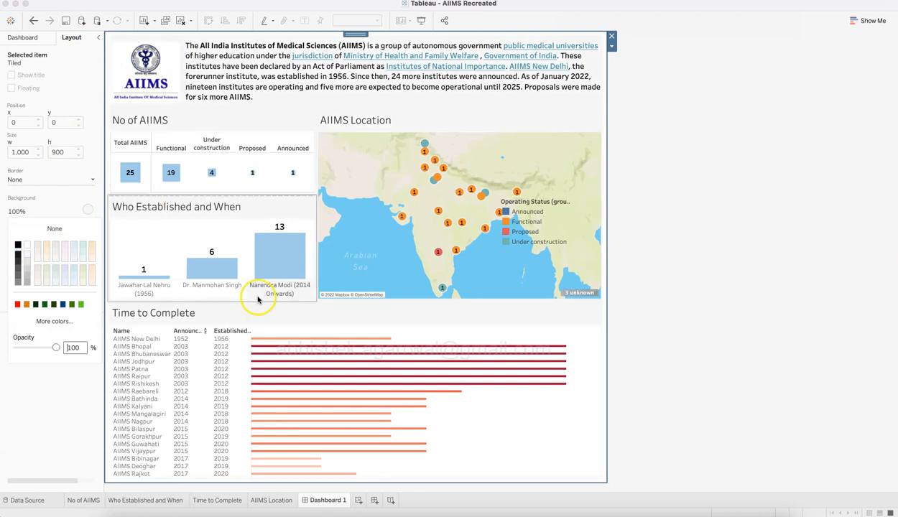
pyautogui.click(749, 200)
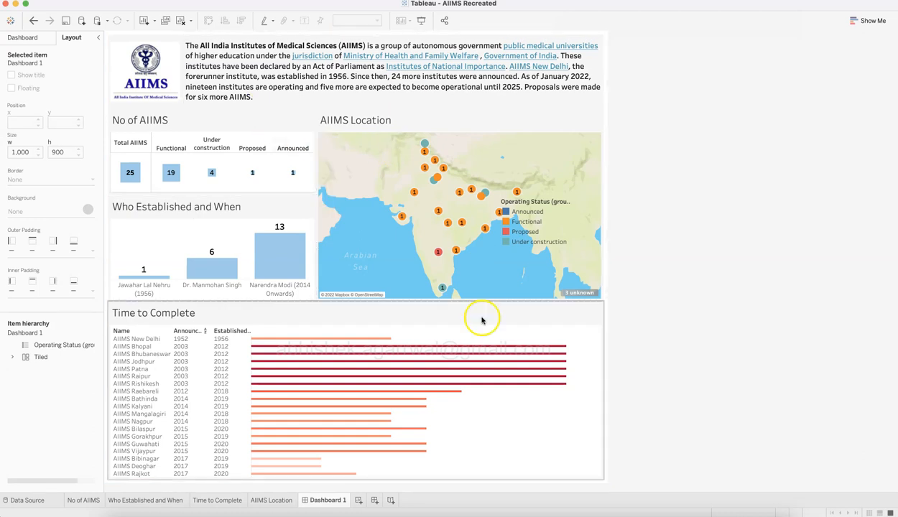
# Give the No of AIIMS sheet on the dashboard a light grey background at 100% opacity.
pyautogui.click(173, 124)
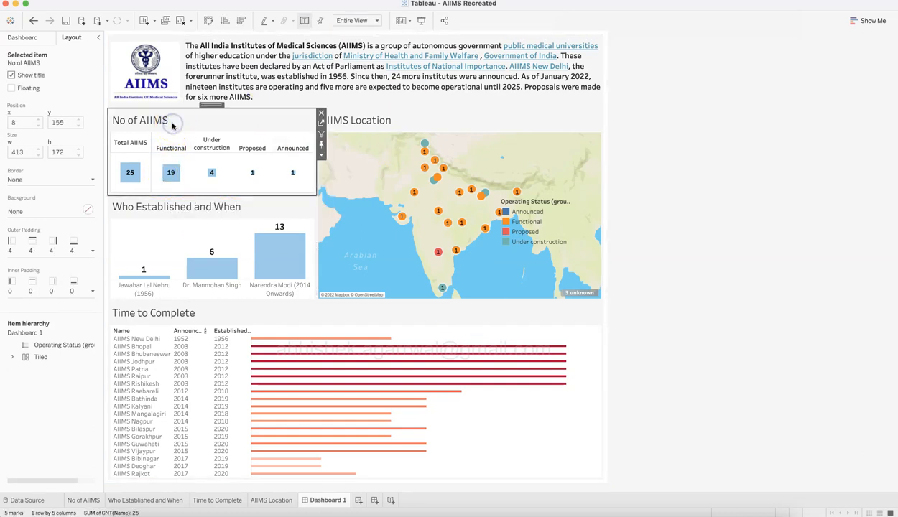
pyautogui.click(86, 209)
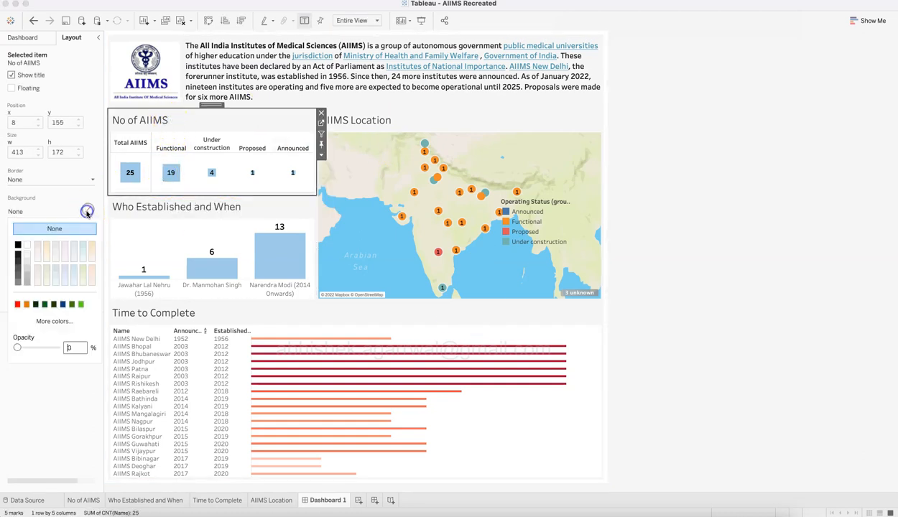
pyautogui.click(28, 263)
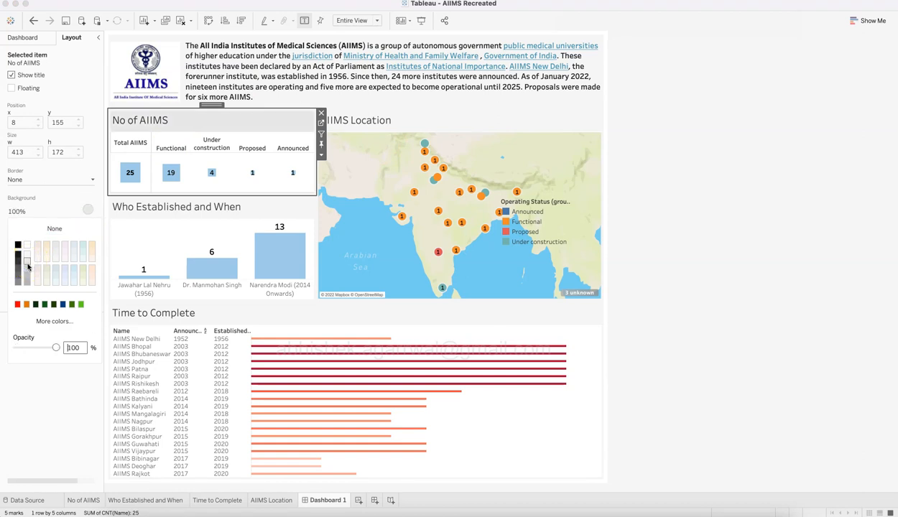
pyautogui.click(717, 240)
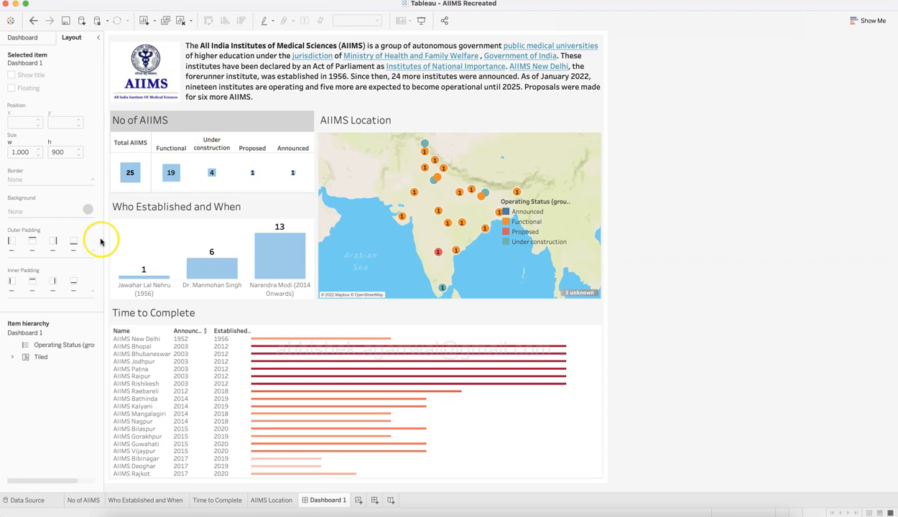
pyautogui.click(151, 129)
pyautogui.click(89, 210)
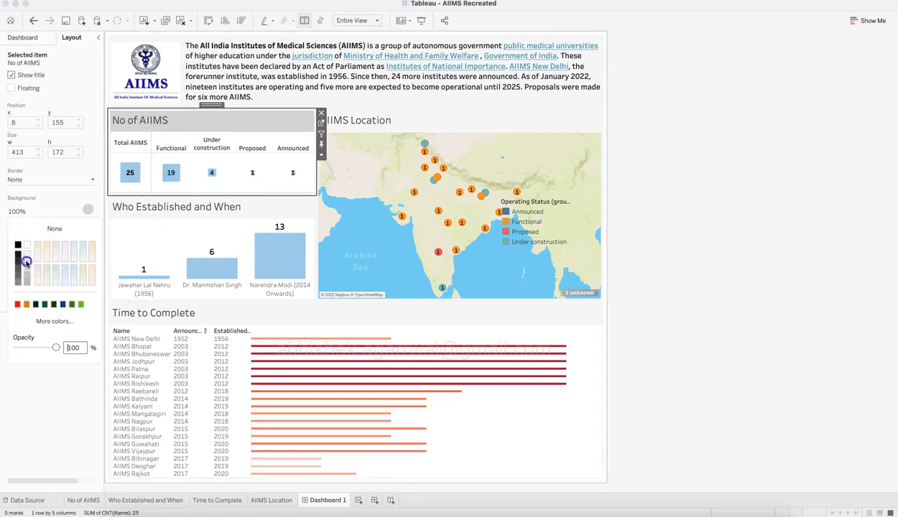
# Give the AIIMS Location and Who Established and When sheets the same light grey background at 100% opacity.
pyautogui.click(405, 116)
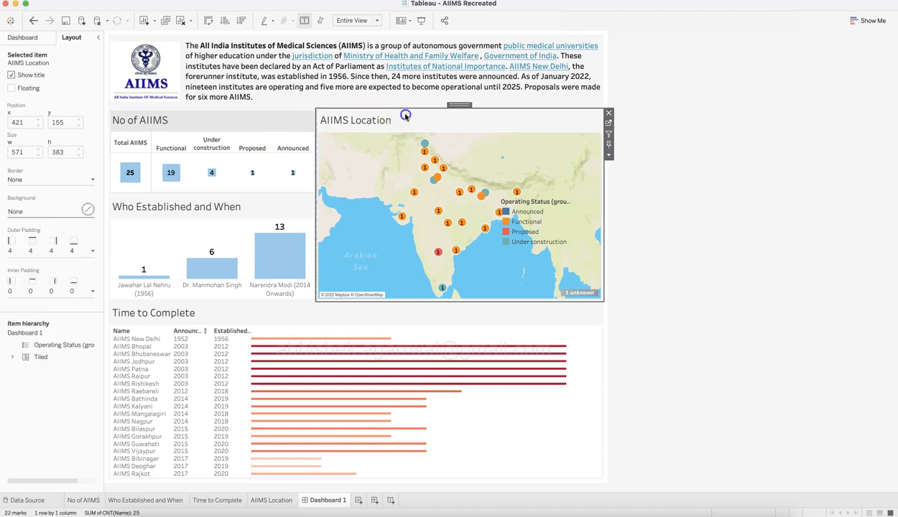
pyautogui.click(88, 209)
pyautogui.click(24, 266)
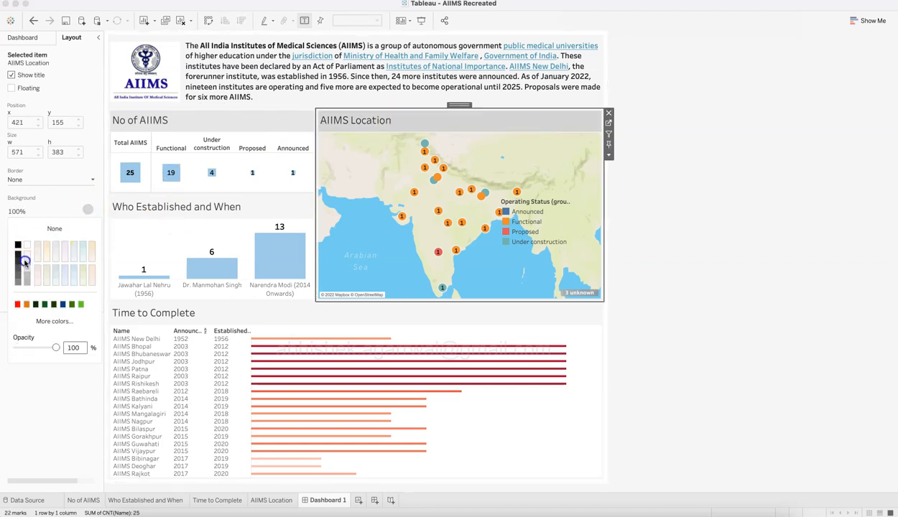
pyautogui.click(225, 318)
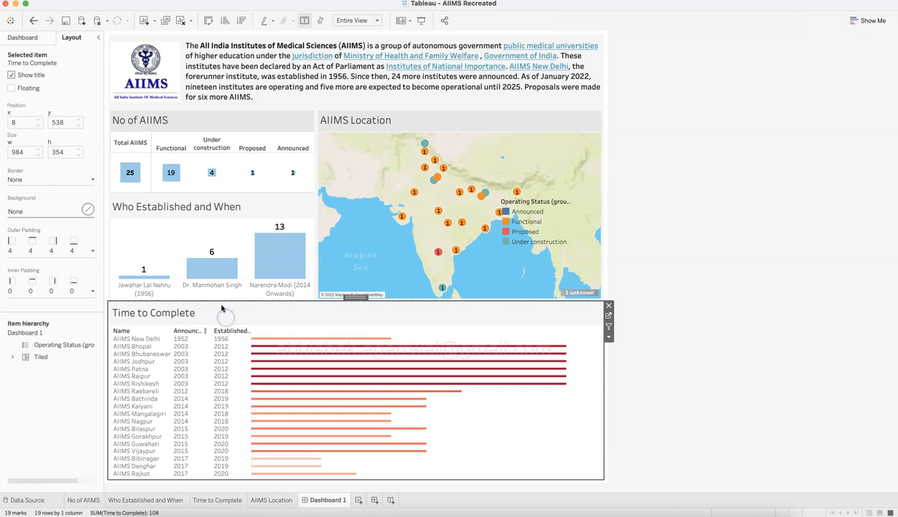
pyautogui.click(229, 207)
pyautogui.click(87, 209)
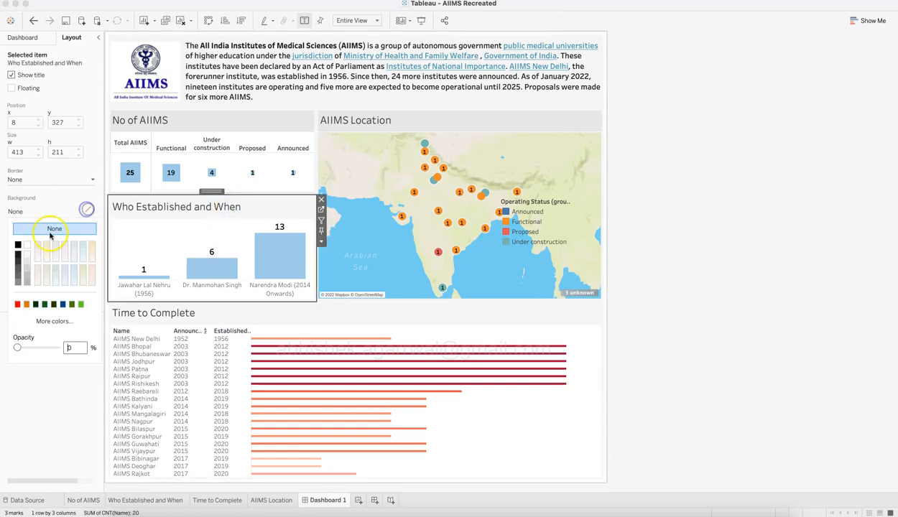
pyautogui.click(26, 257)
# Give the Time to Complete sheet on the dashboard a light grey background matching the other sheets.
pyautogui.click(280, 317)
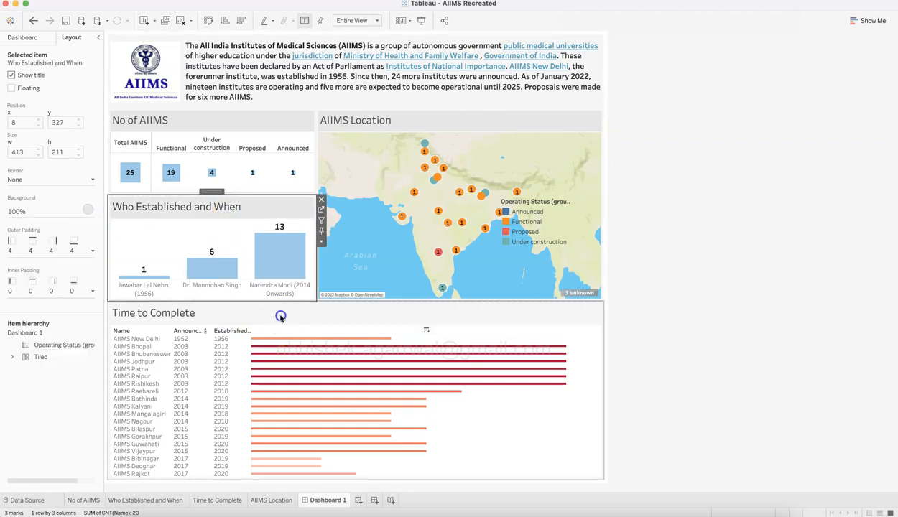
pyautogui.click(87, 209)
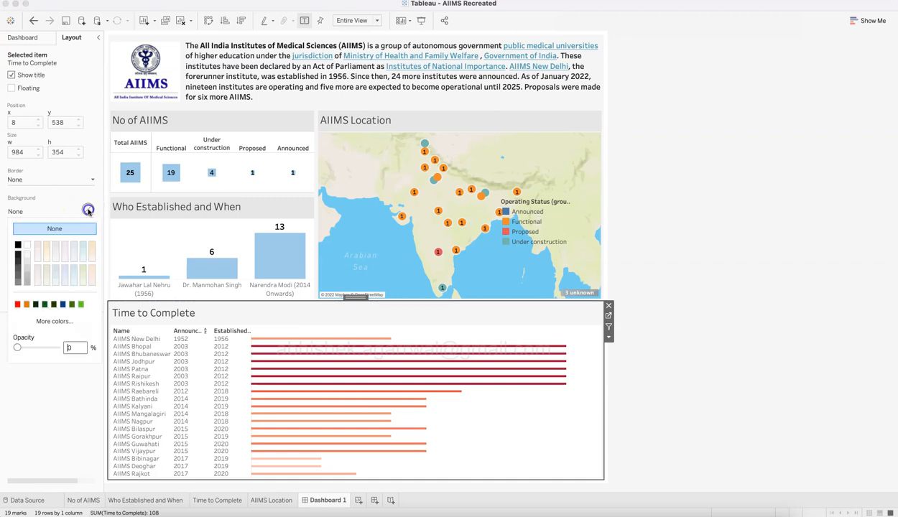
pyautogui.click(29, 256)
pyautogui.click(686, 312)
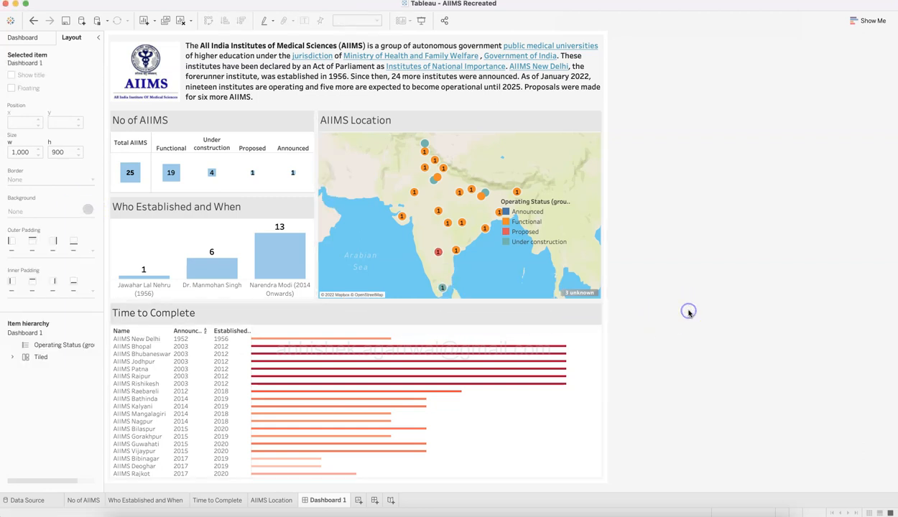
# Format the No of AIIMS sheet's title in Tableau Bold at size 12.
pyautogui.doubleClick(256, 123)
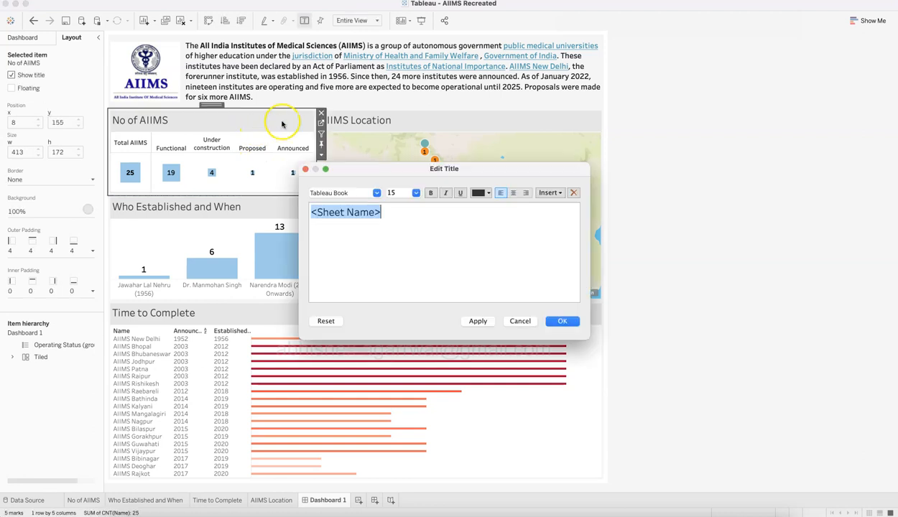
pyautogui.click(417, 192)
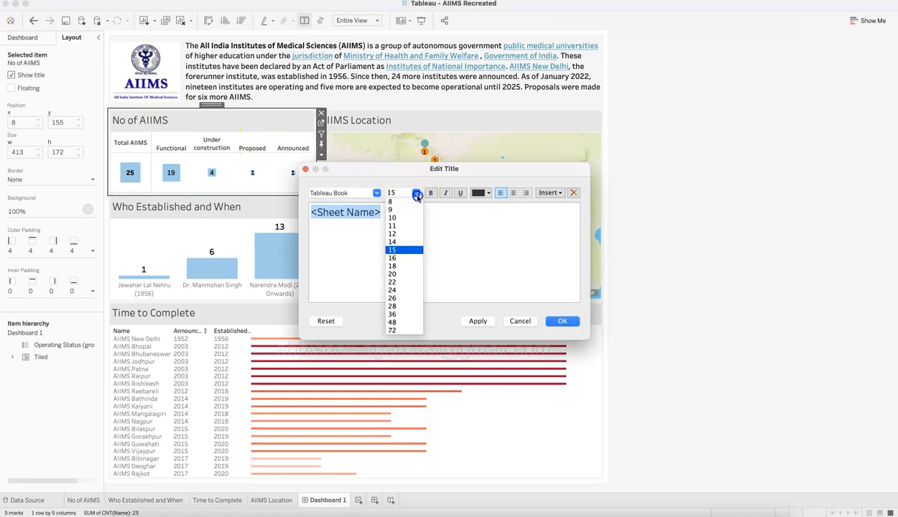
pyautogui.click(411, 230)
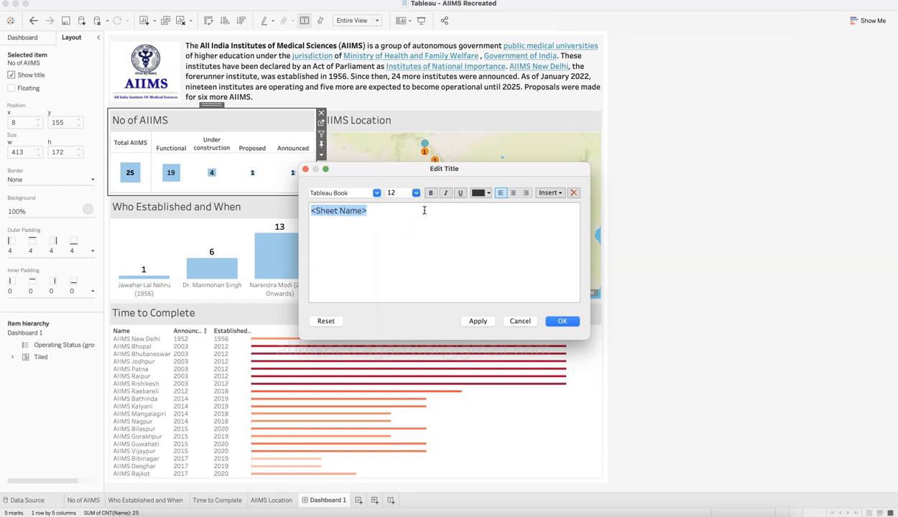
pyautogui.click(375, 195)
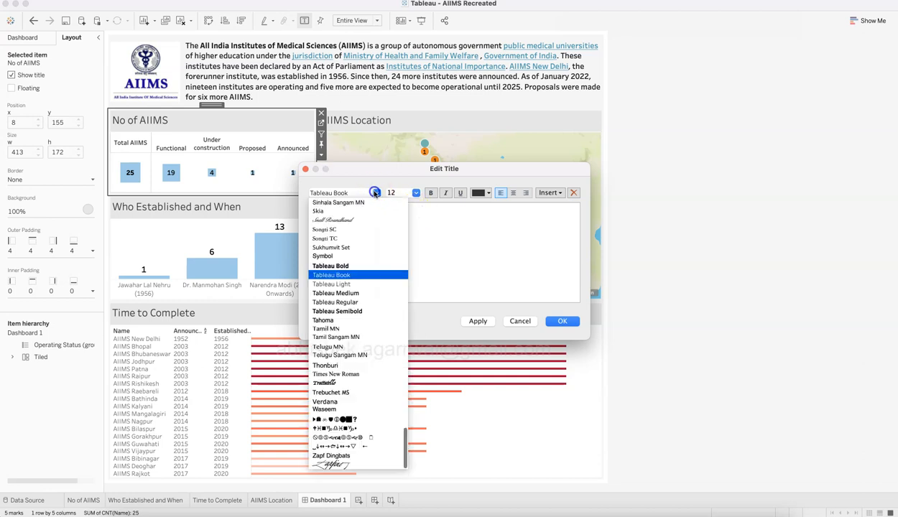
pyautogui.click(350, 263)
pyautogui.click(479, 322)
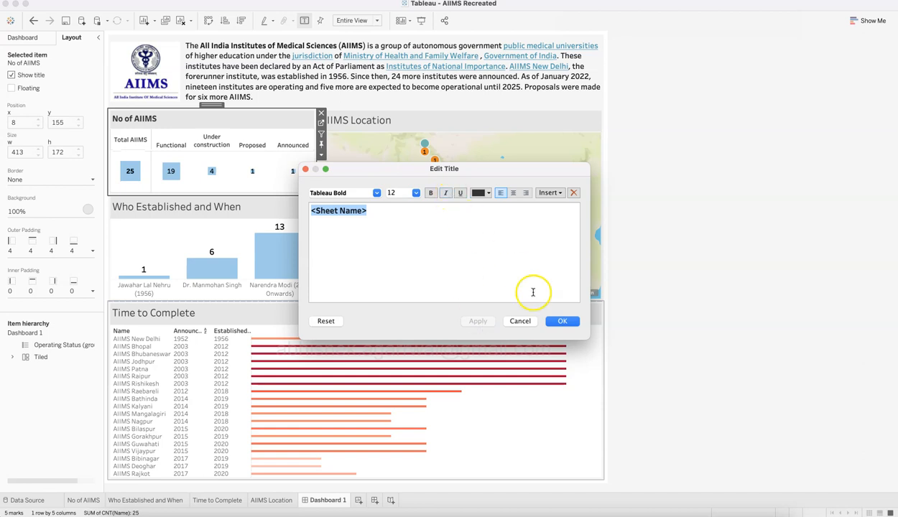
pyautogui.click(564, 321)
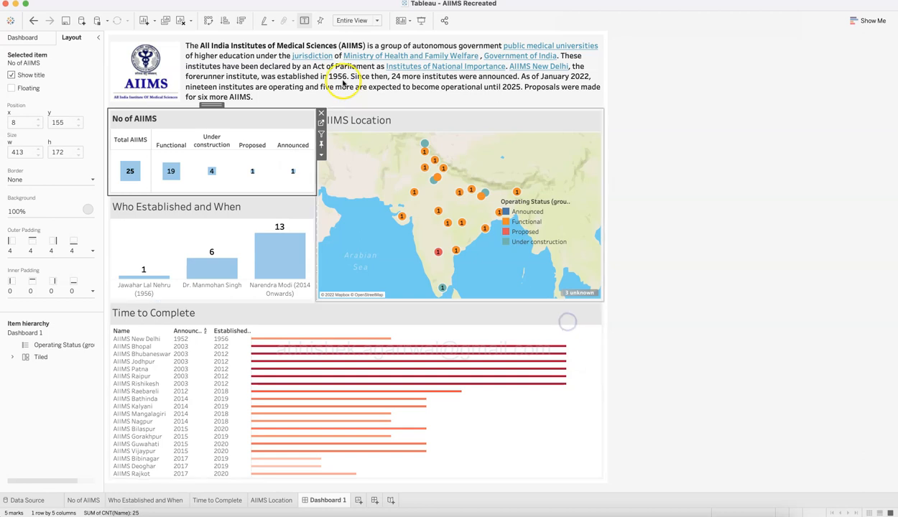
# Format the AIIMS Location sheet's title in Tableau Bold at size 12.
pyautogui.doubleClick(365, 124)
pyautogui.click(375, 196)
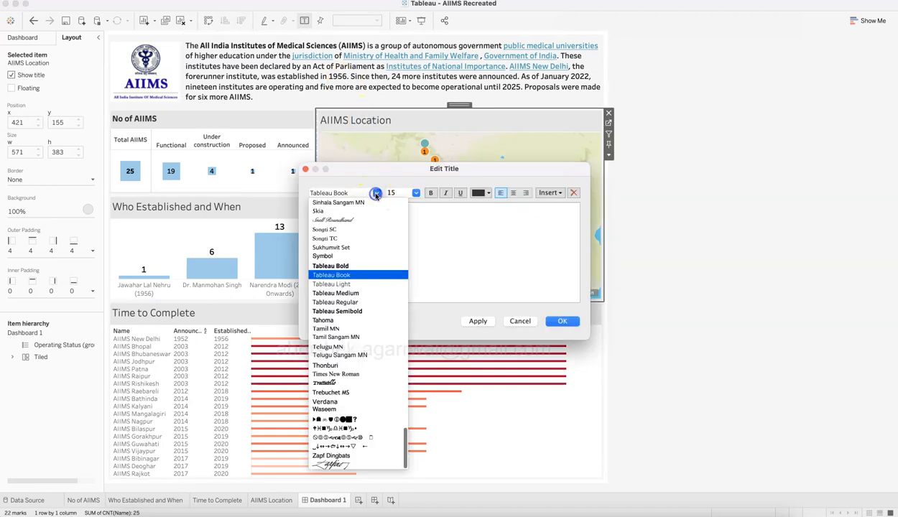
pyautogui.click(369, 265)
pyautogui.click(415, 193)
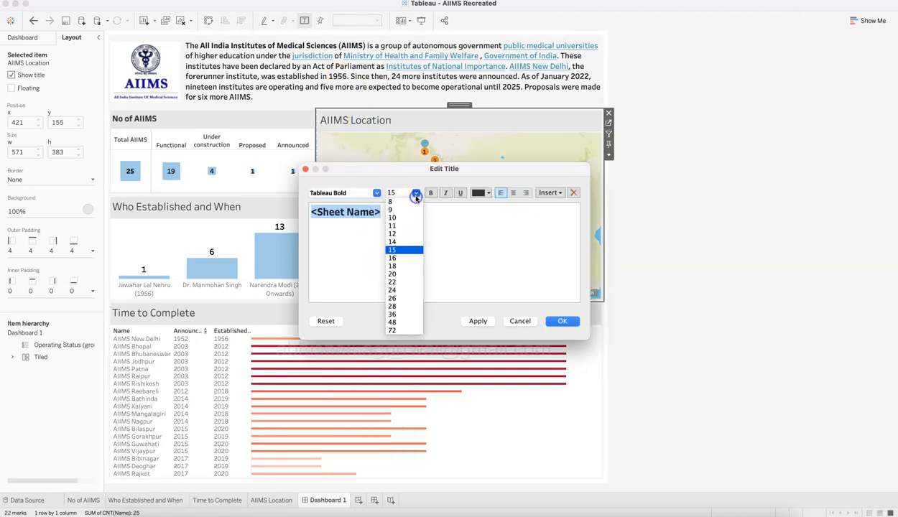
pyautogui.click(397, 230)
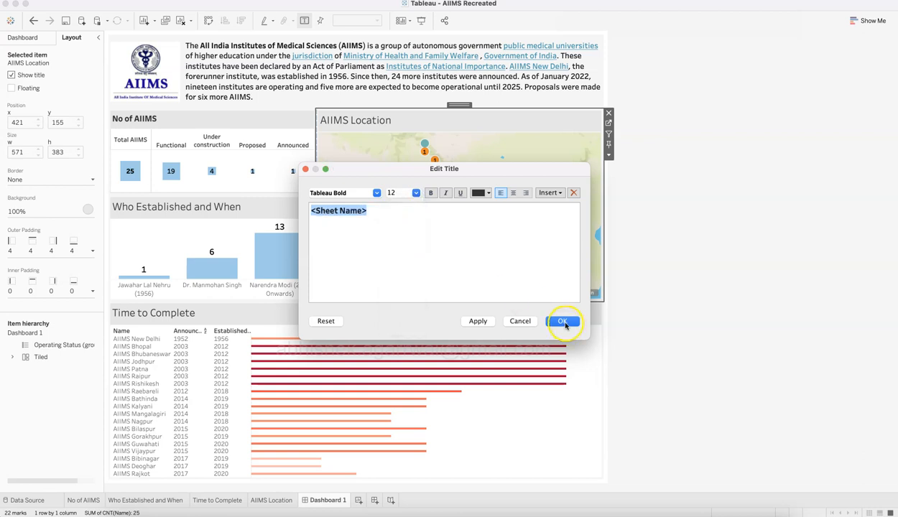
pyautogui.click(564, 321)
# Format the Who Established and When sheet's title in Tableau Bold at size 12.
pyautogui.click(209, 231)
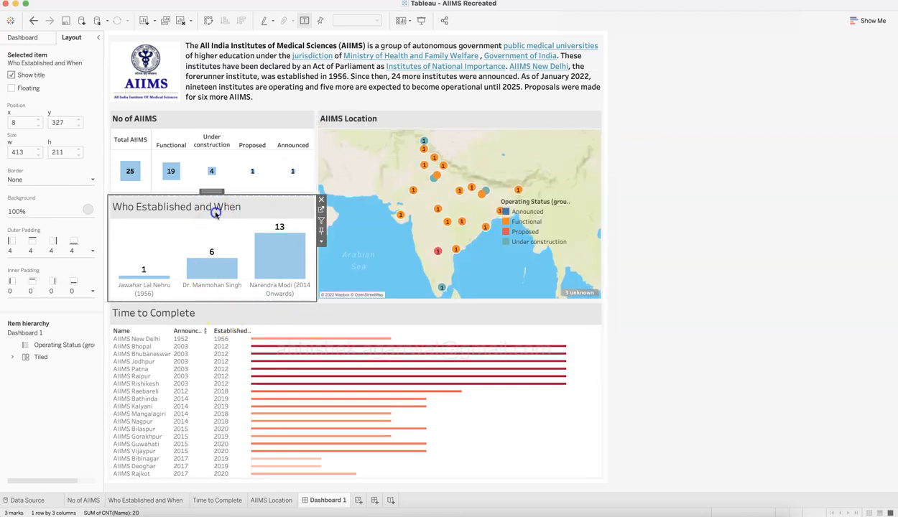
pyautogui.doubleClick(214, 208)
pyautogui.click(416, 194)
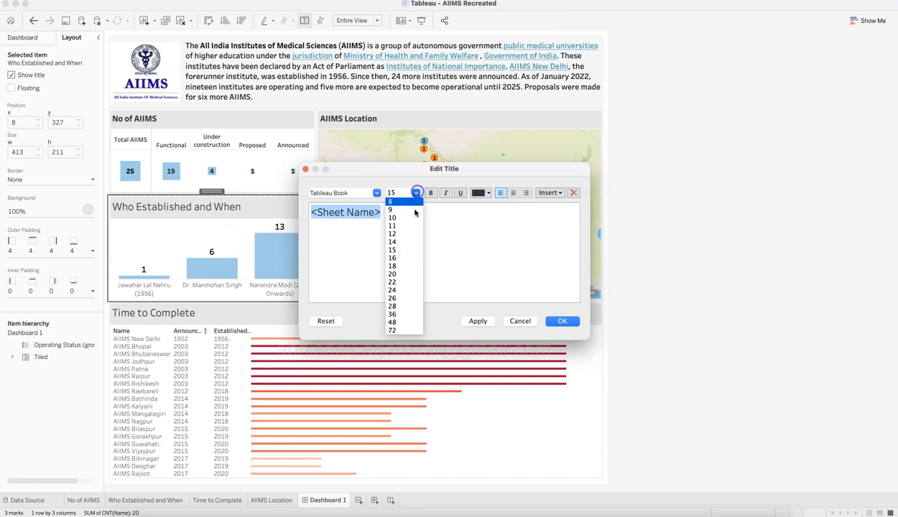
pyautogui.click(399, 232)
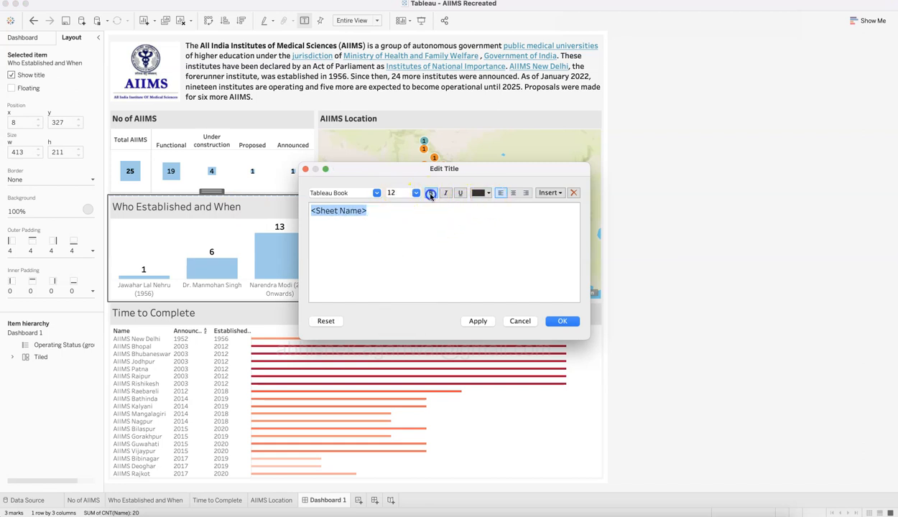
pyautogui.click(377, 192)
pyautogui.click(365, 262)
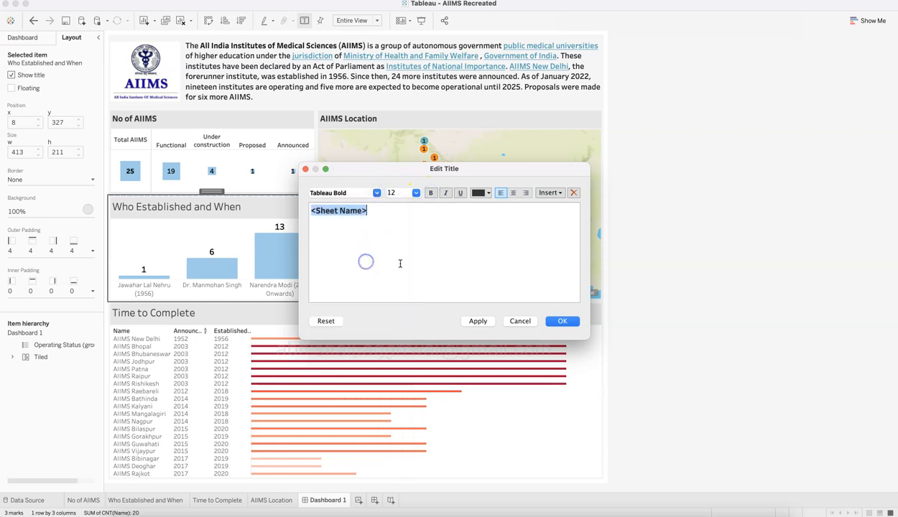
pyautogui.click(562, 321)
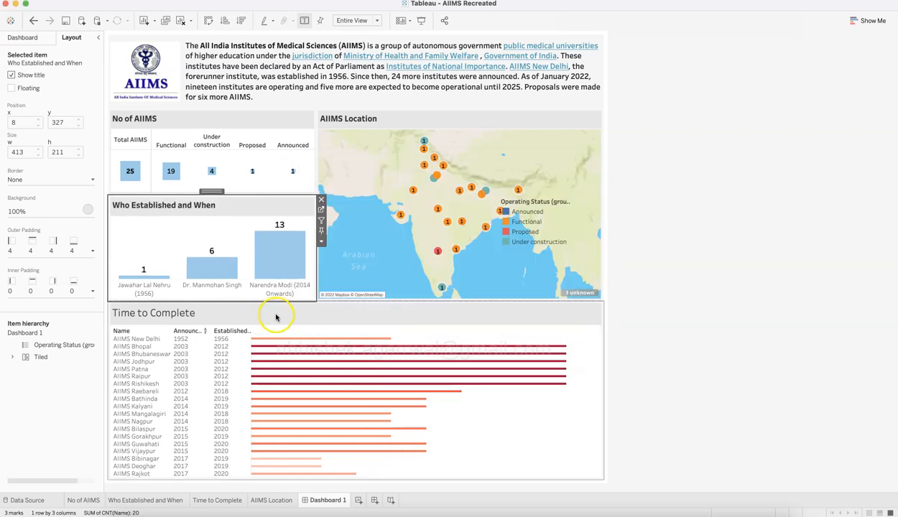
# Format the Time to Complete sheet's title in Tableau Bold at size 12.
pyautogui.doubleClick(275, 315)
pyautogui.press('super+a')
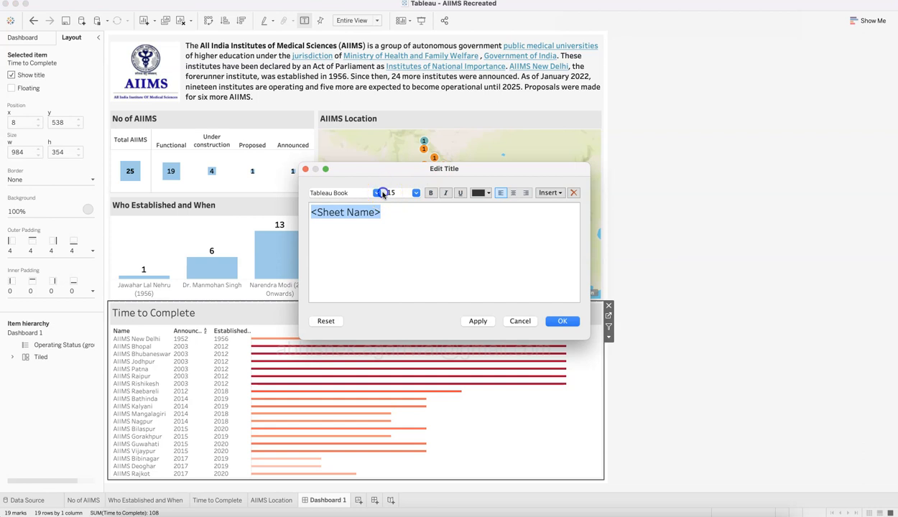
pyautogui.click(376, 192)
pyautogui.click(359, 263)
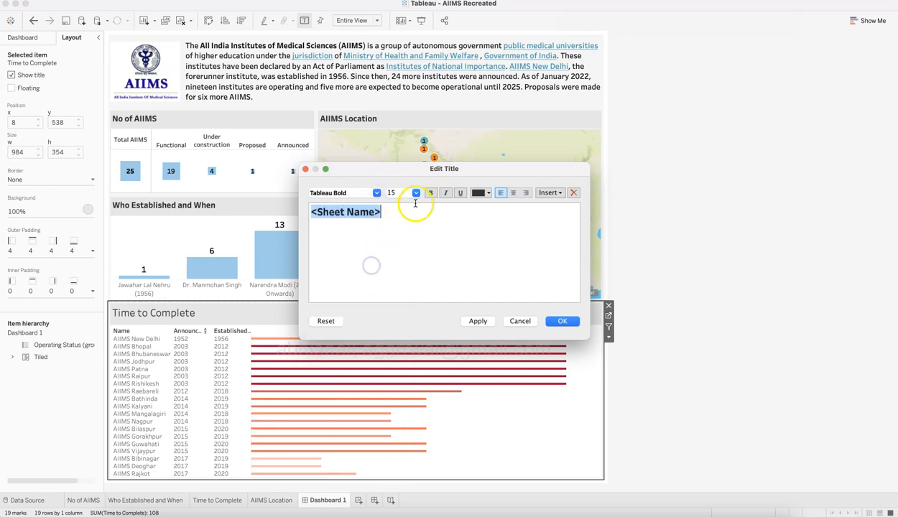
pyautogui.click(416, 193)
pyautogui.click(412, 232)
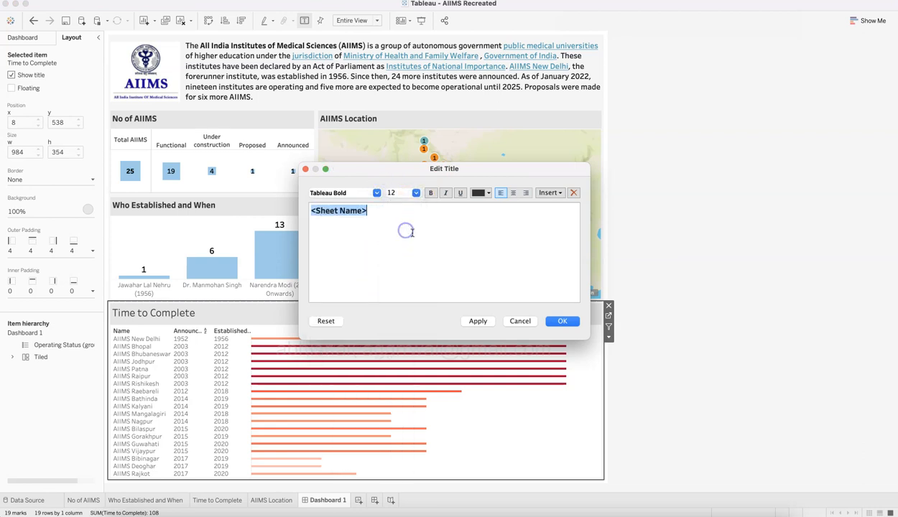
pyautogui.click(555, 323)
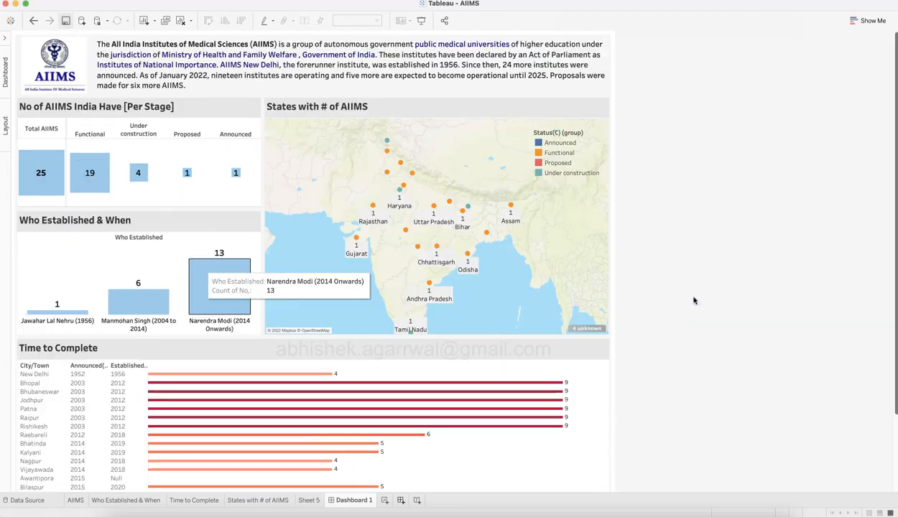
# Open the Time to Complete sheet from the dashboard and check its mark label settings against the original AIIMS workbook's dashboard.
pyautogui.click(331, 309)
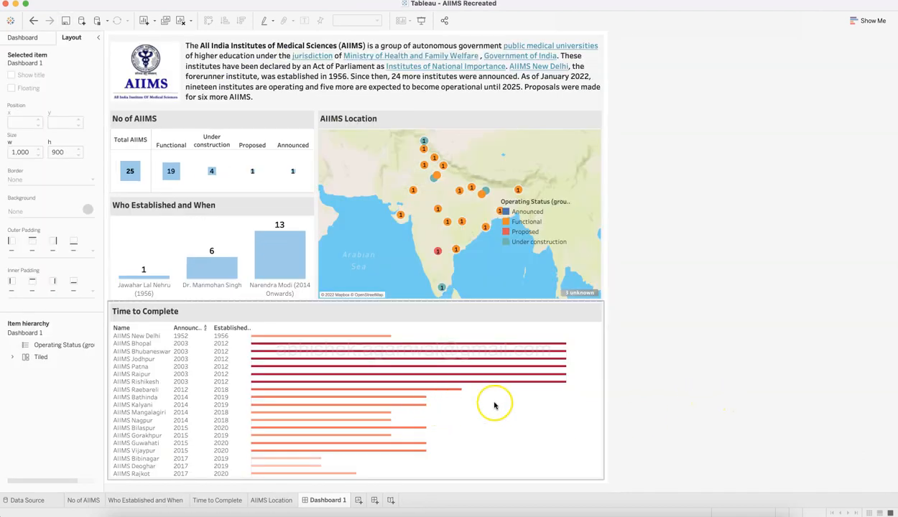
pyautogui.click(567, 425)
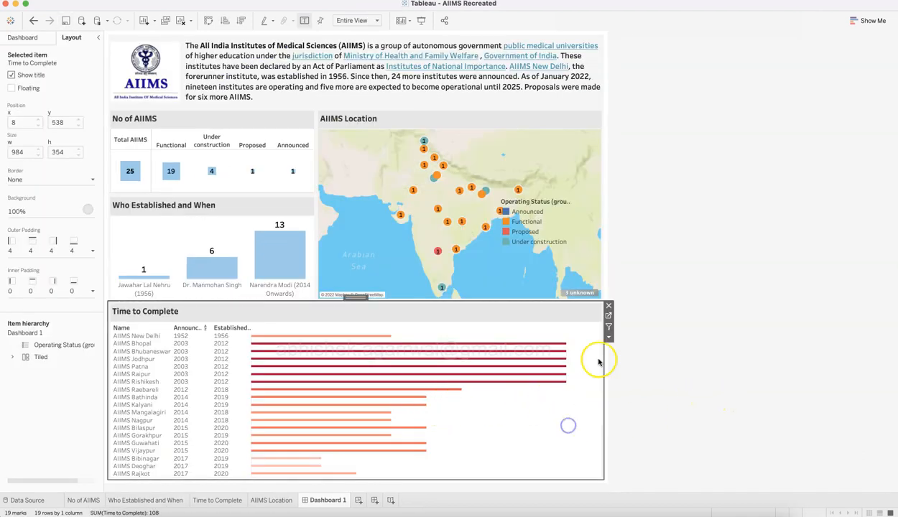
pyautogui.click(609, 317)
pyautogui.click(169, 153)
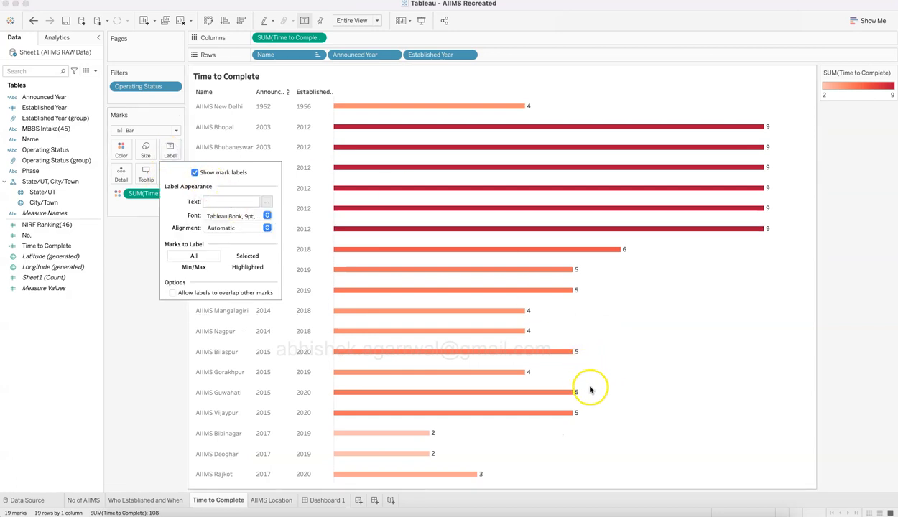
pyautogui.press('super+Tab')
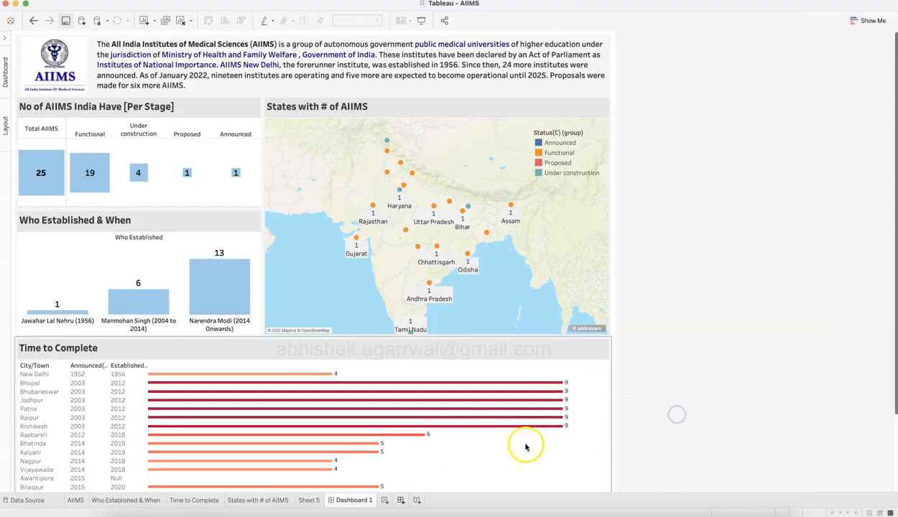
pyautogui.press('super+Tab')
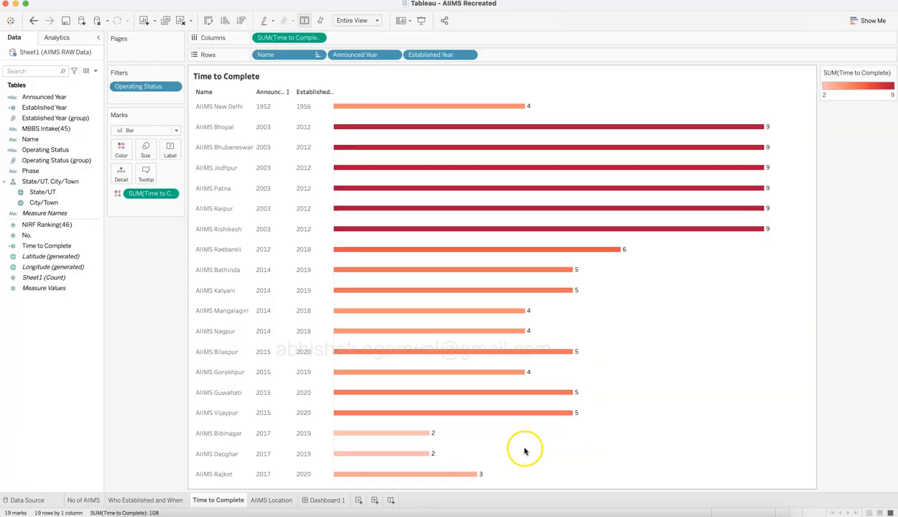
# Return to the dashboard and extend the Time to Complete chart upward to about 397 px high.
pyautogui.click(319, 501)
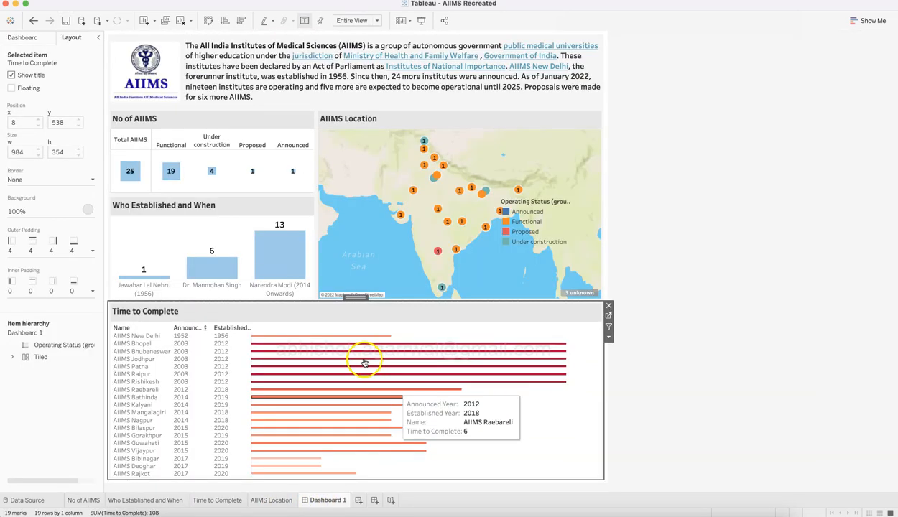
pyautogui.moveTo(395, 301); pyautogui.dragTo(399, 281)
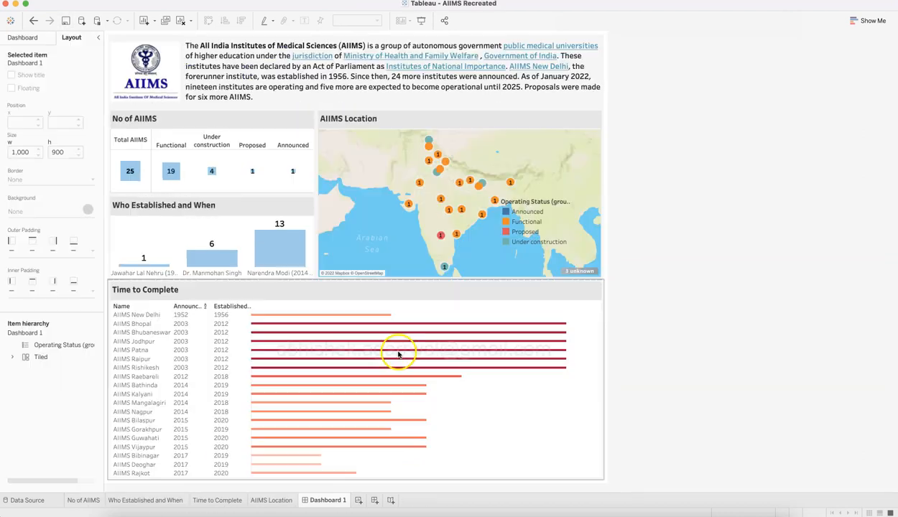
pyautogui.click(554, 307)
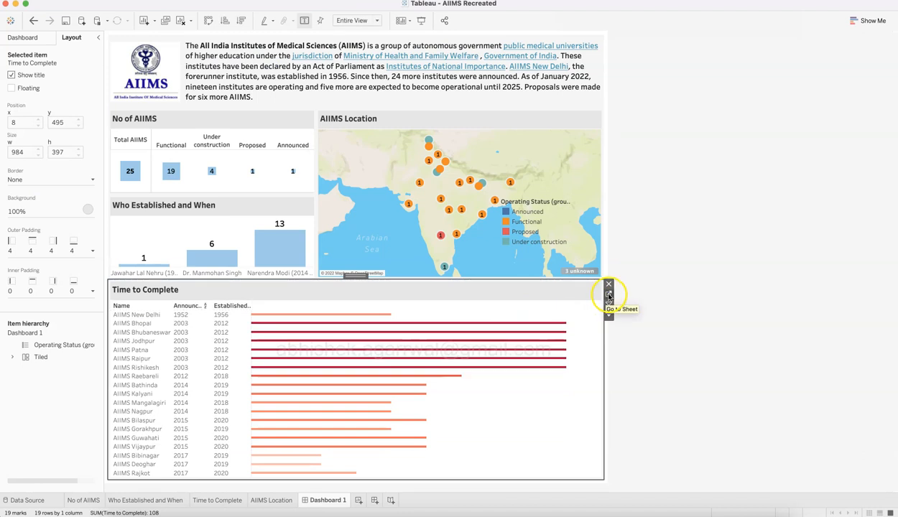
# Set the Time to Complete sheet's mark labels to bold at size 8 and return to the dashboard.
pyautogui.click(607, 293)
pyautogui.click(170, 150)
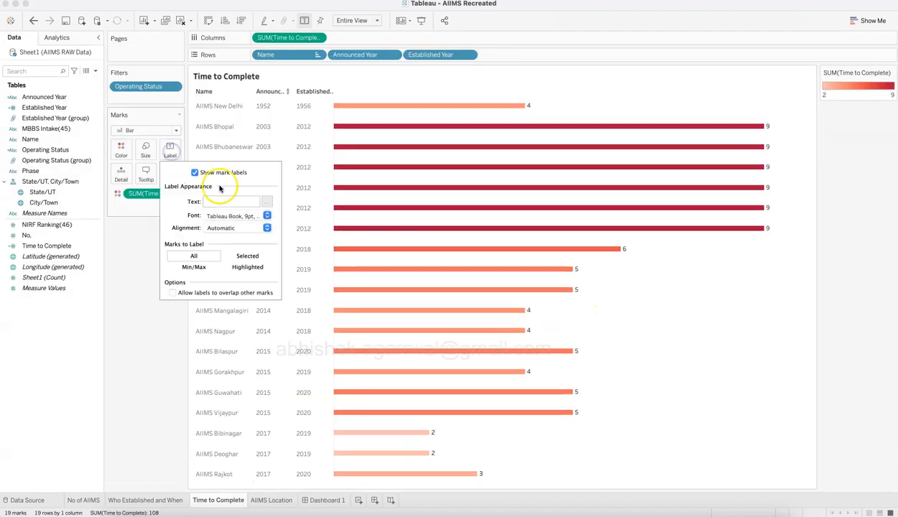
pyautogui.click(266, 216)
pyautogui.click(227, 247)
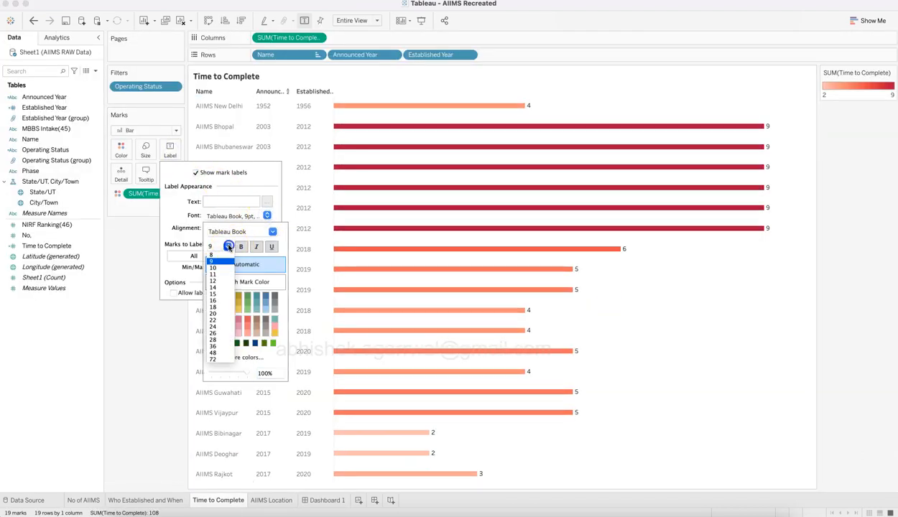
pyautogui.click(224, 256)
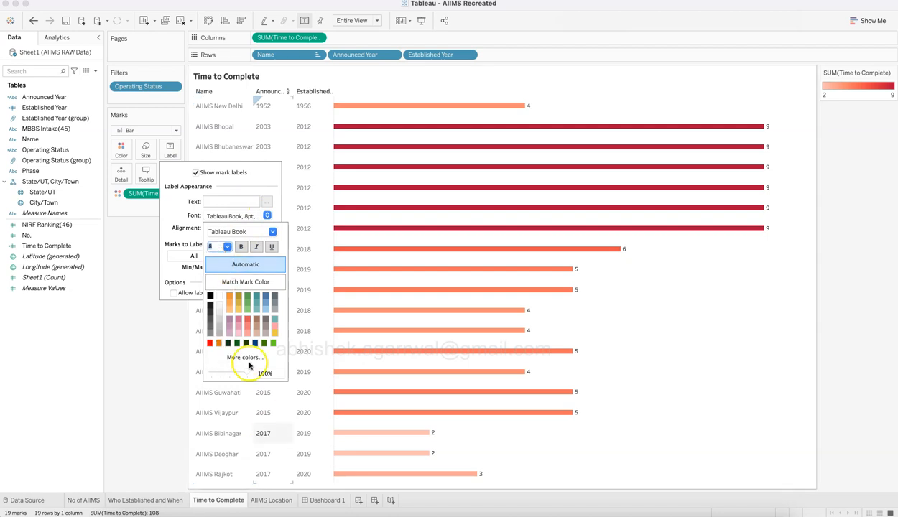
pyautogui.click(241, 247)
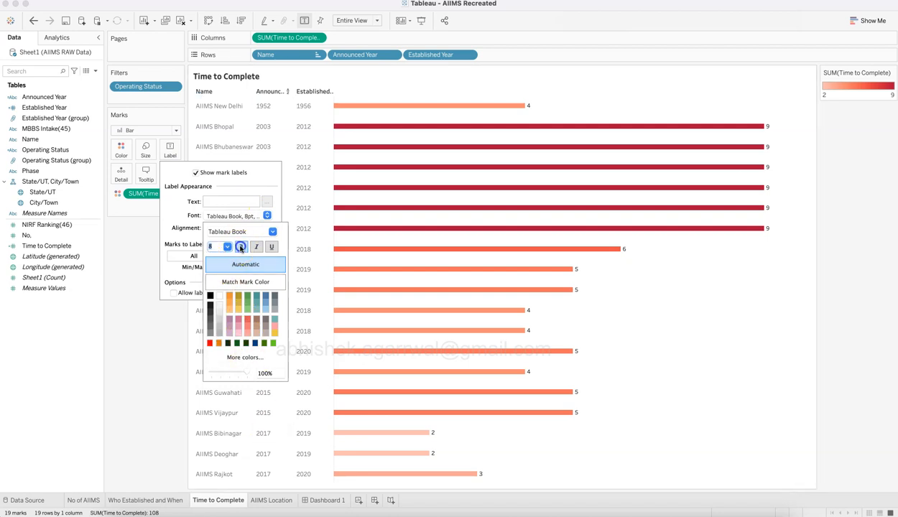
pyautogui.click(328, 501)
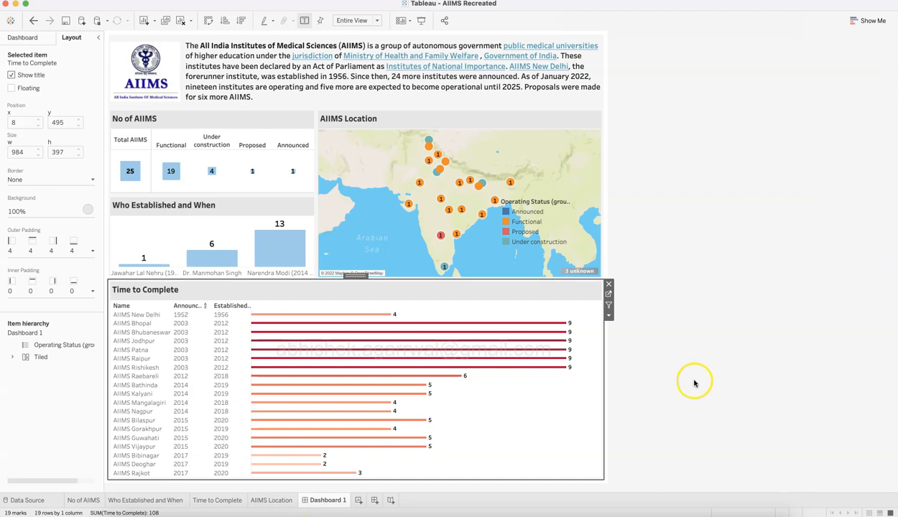
pyautogui.click(694, 383)
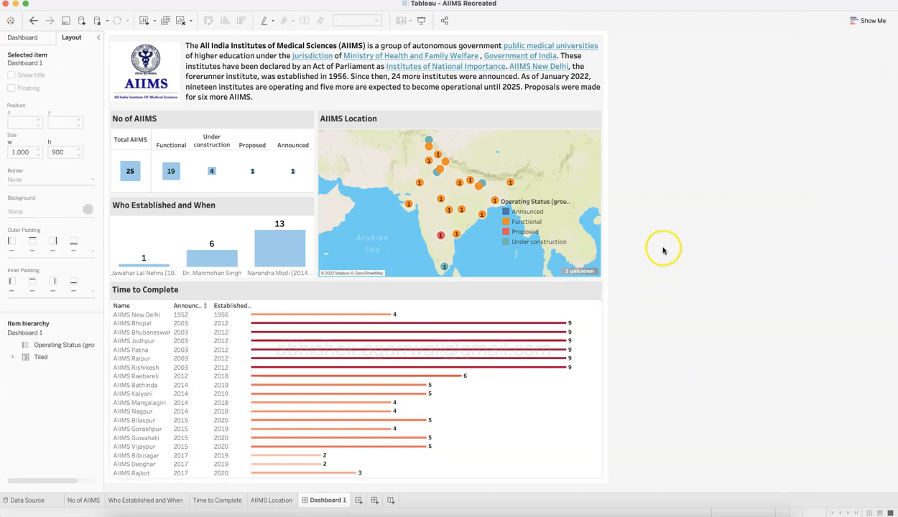
# Compare with the original AIIMS dashboard and add State/UT to the AIIMS Location map's mark labels.
pyautogui.press('super+Tab')
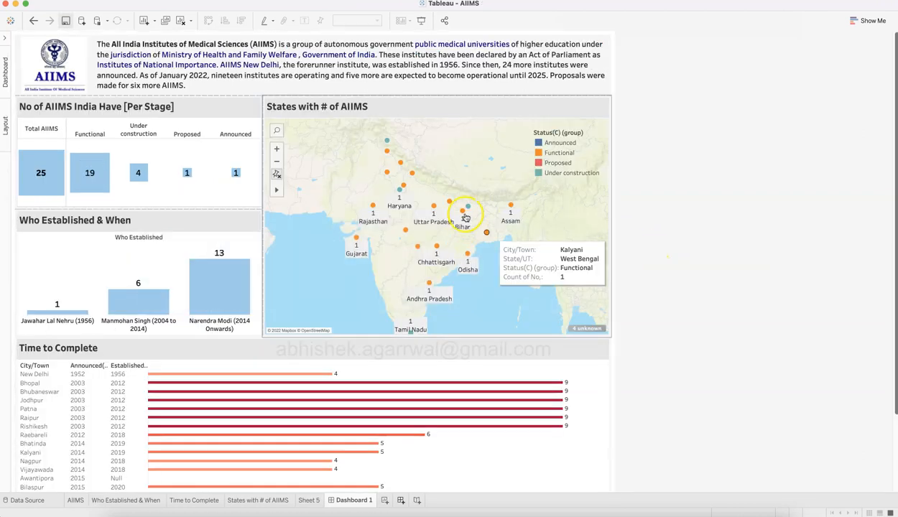
pyautogui.press('super+Tab')
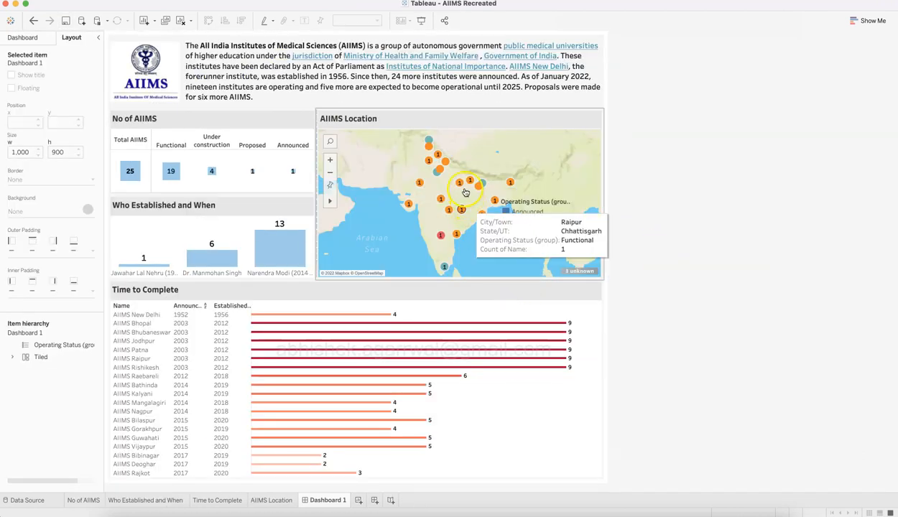
pyautogui.press('super+Tab')
pyautogui.press('super+Tab')
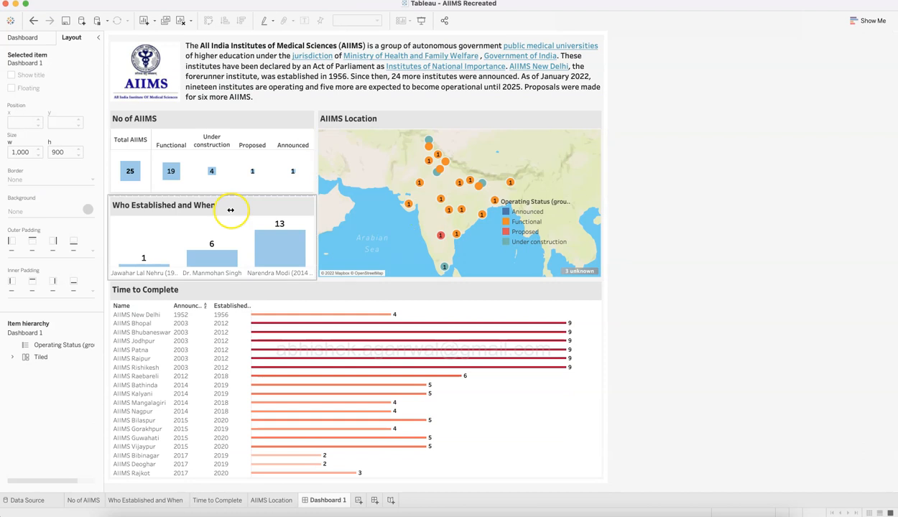
pyautogui.click(479, 166)
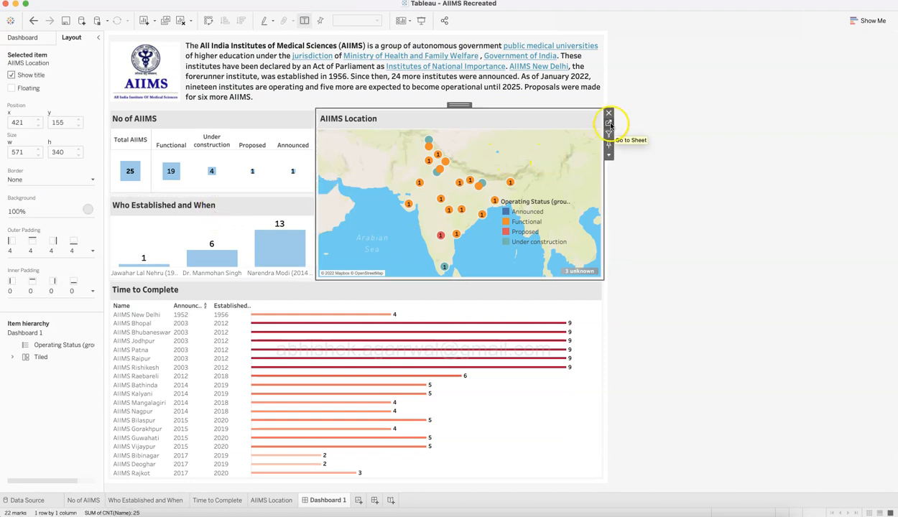
pyautogui.click(596, 122)
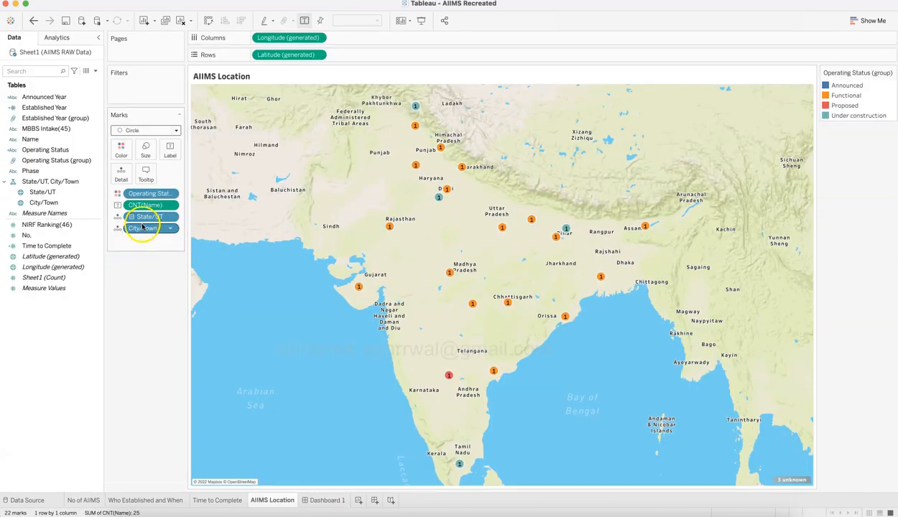
pyautogui.moveTo(57, 191); pyautogui.dragTo(176, 149)
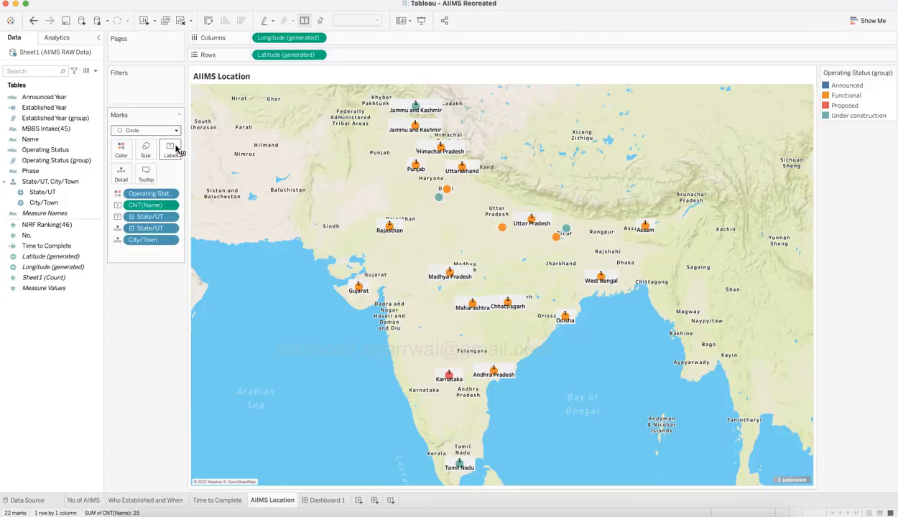
pyautogui.click(329, 501)
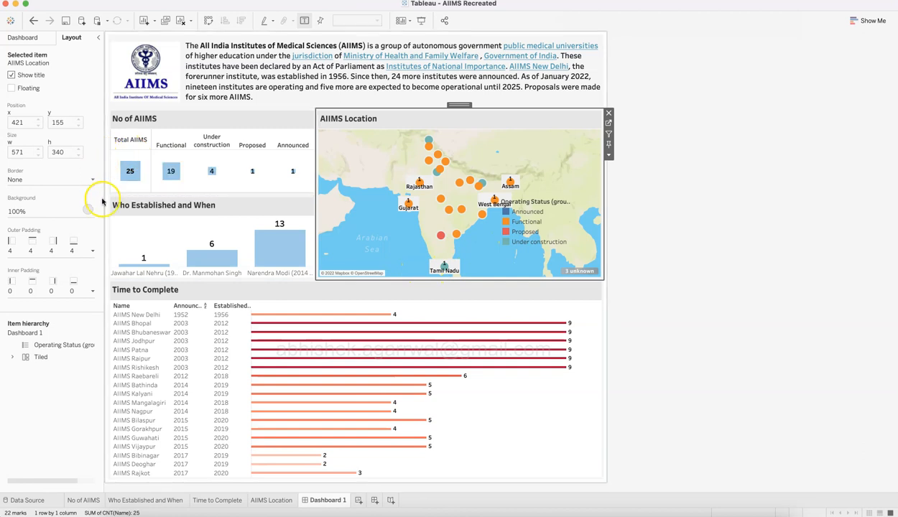
# On the dashboard, lower the upper edge of Time to Complete slightly and reduce the height of the header row.
pyautogui.moveTo(254, 281); pyautogui.dragTo(261, 292)
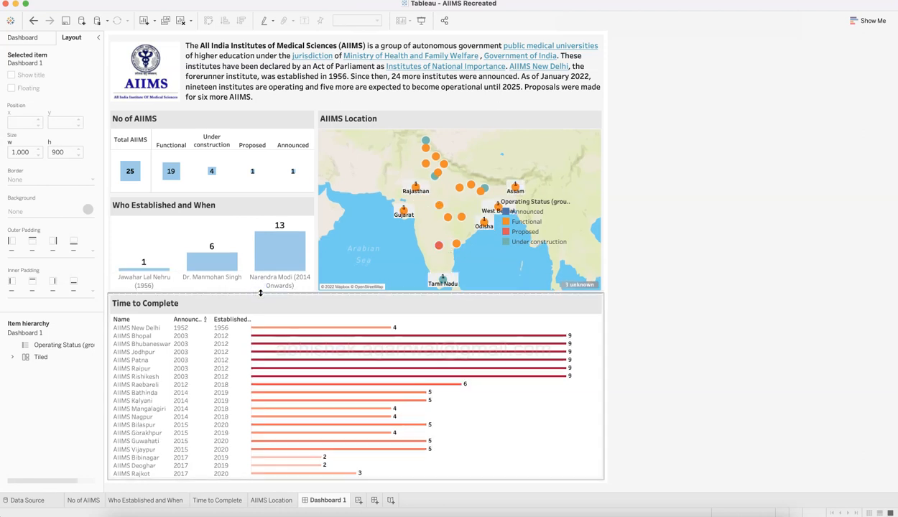
pyautogui.click(690, 274)
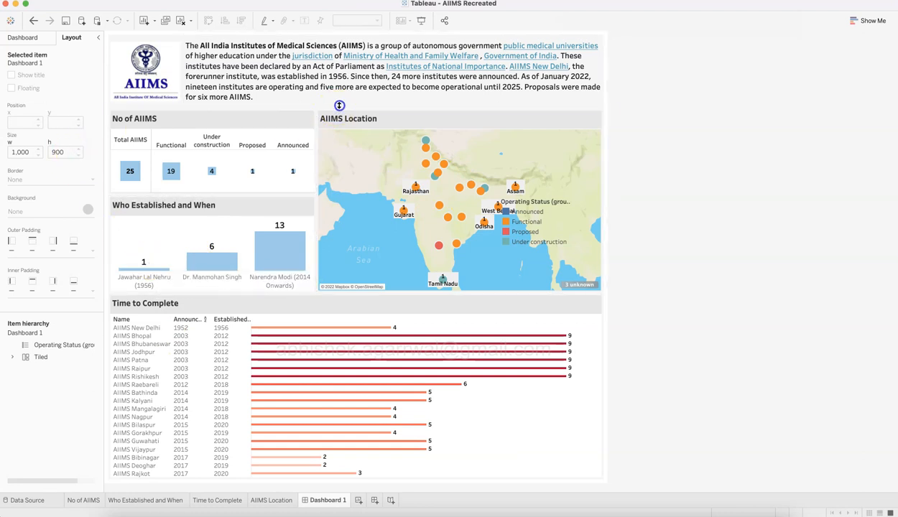
pyautogui.moveTo(344, 103); pyautogui.dragTo(343, 97)
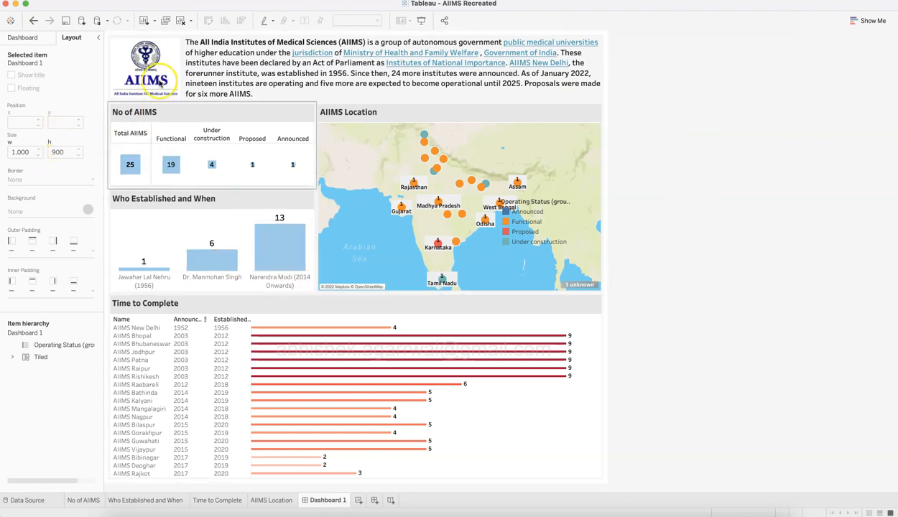
# Set the dashboard's fixed custom height to 1000 px.
pyautogui.click(119, 33)
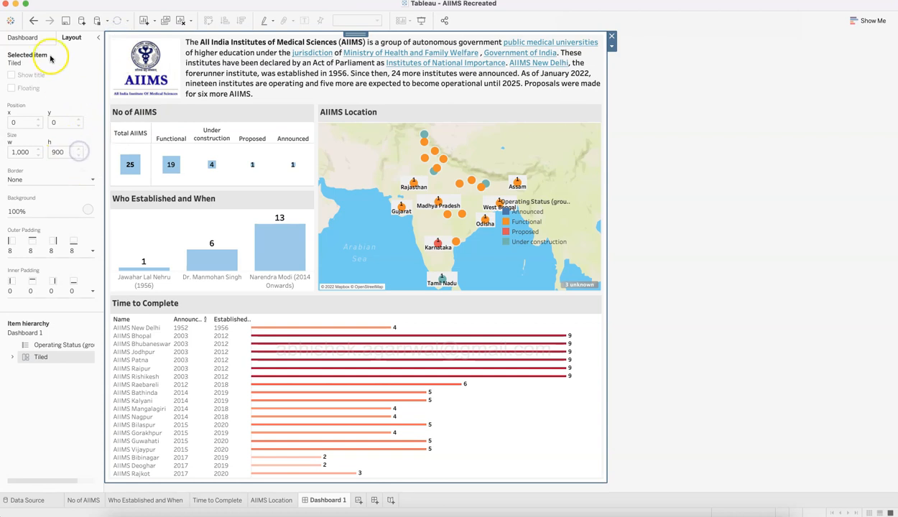
pyautogui.click(23, 37)
pyautogui.click(93, 115)
pyautogui.click(97, 173)
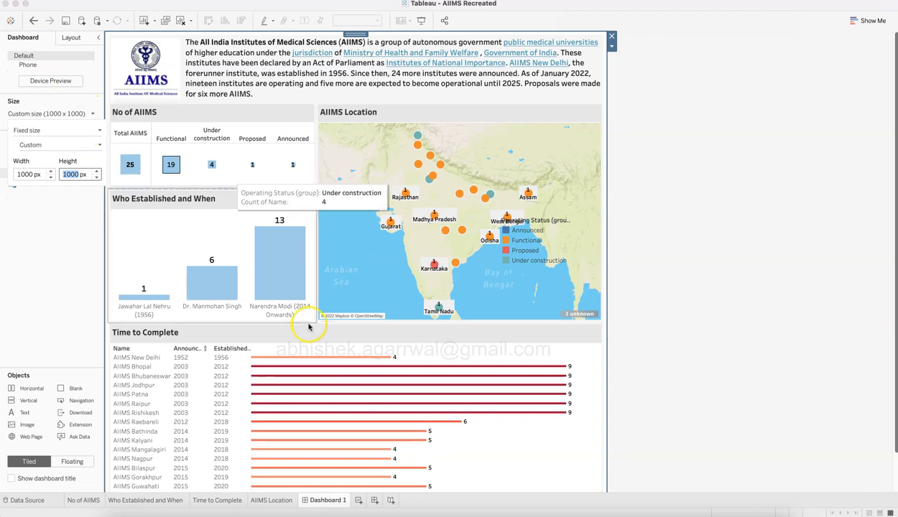
# Lower the upper edge of Time to Complete to give the map and the Who Established and When chart more height.
pyautogui.click(321, 334)
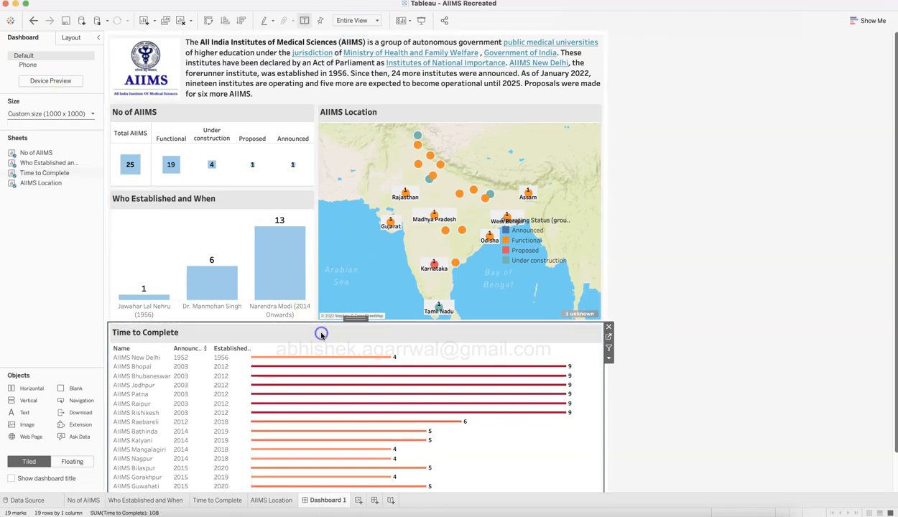
pyautogui.moveTo(323, 324); pyautogui.dragTo(349, 339)
pyautogui.click(333, 358)
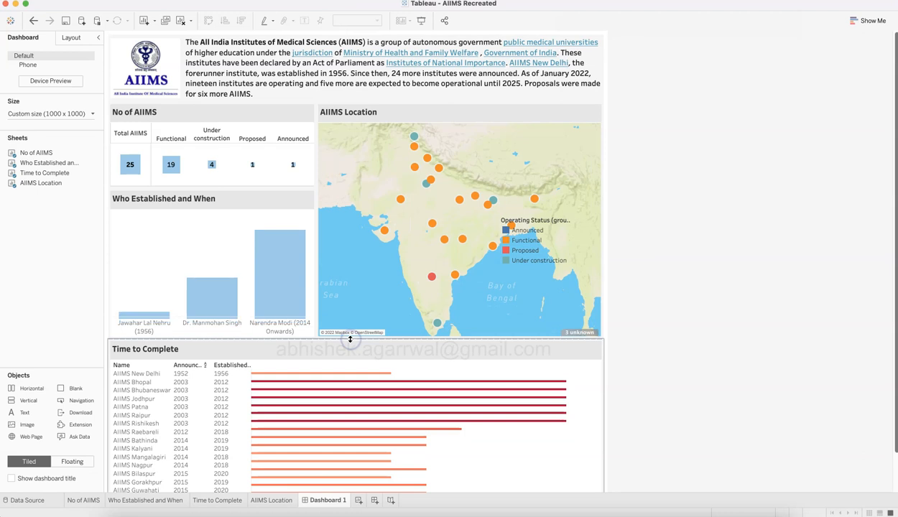
pyautogui.click(624, 213)
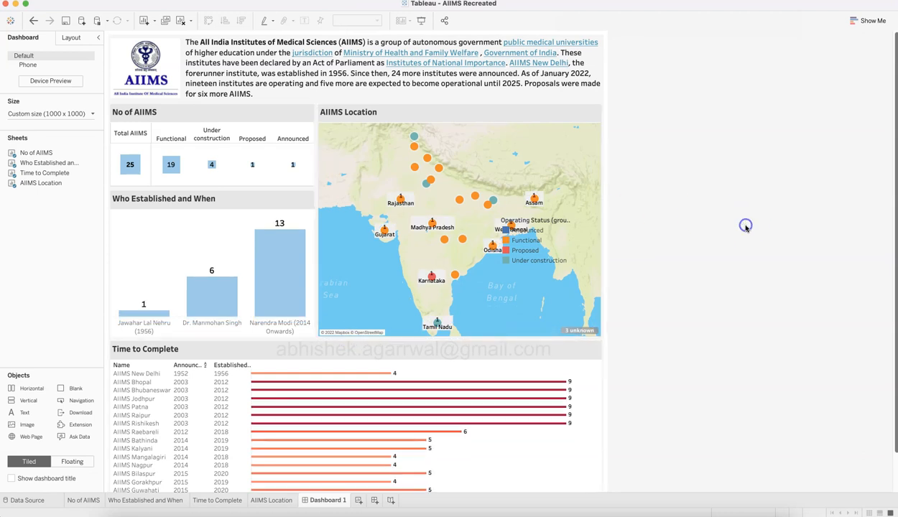
# Increase the height of the No of AIIMS chart by lowering its border with Who Established and When.
pyautogui.click(230, 244)
pyautogui.moveTo(238, 186); pyautogui.dragTo(239, 209)
pyautogui.click(238, 185)
pyautogui.click(655, 137)
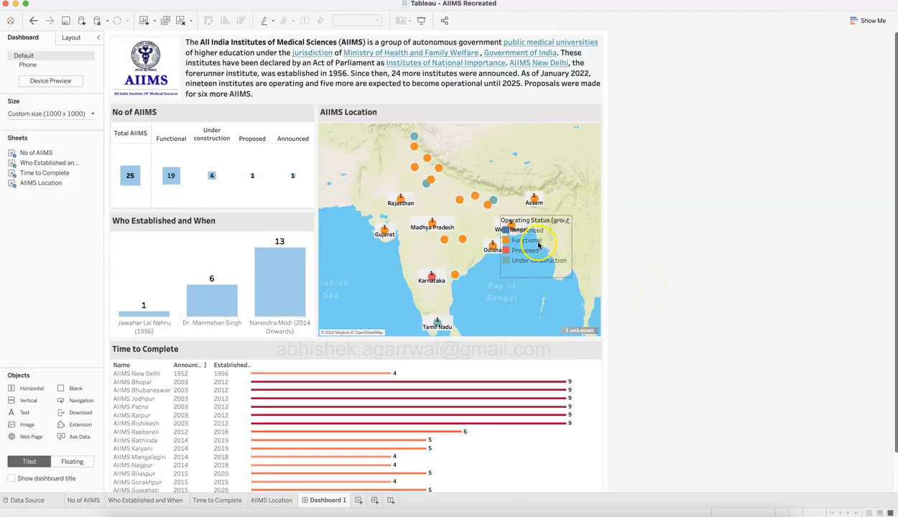
# Move the floating Operating Status legend up to the upper edge of the AIIMS Location map and clear the Functional highlight.
pyautogui.click(521, 240)
pyautogui.moveTo(540, 215); pyautogui.dragTo(522, 111)
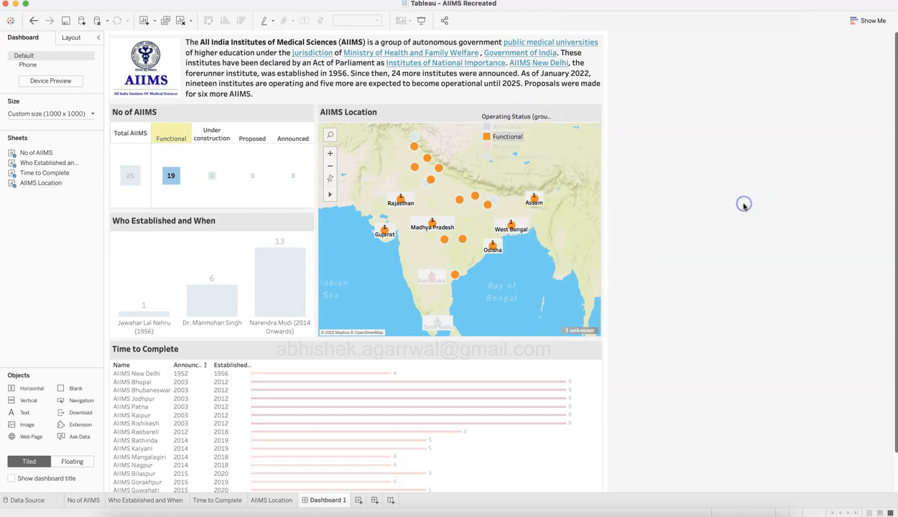
pyautogui.click(516, 137)
pyautogui.click(697, 156)
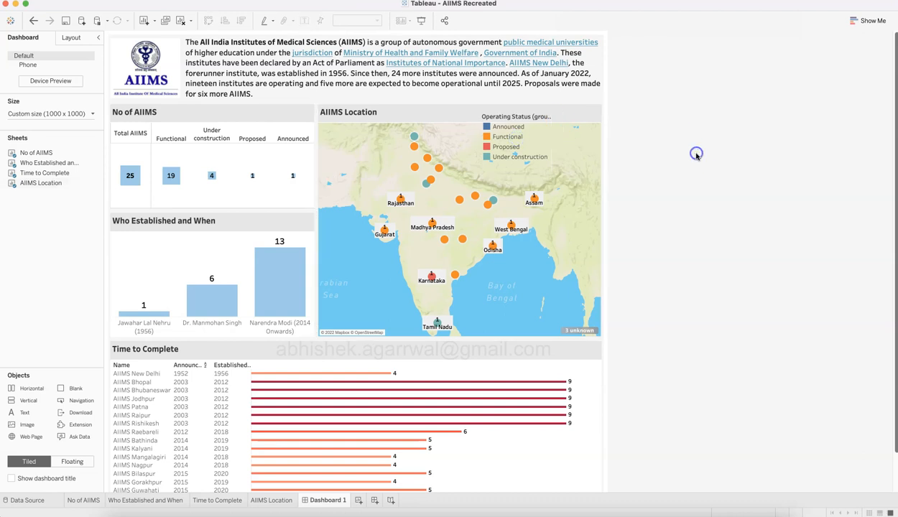
# Compare the map with the original AIIMS dashboard and try fixing the AIIMS Location map's view.
pyautogui.press('super+Tab')
pyautogui.press('super+Tab')
pyautogui.press('super+Tab')
pyautogui.press('super+Tab')
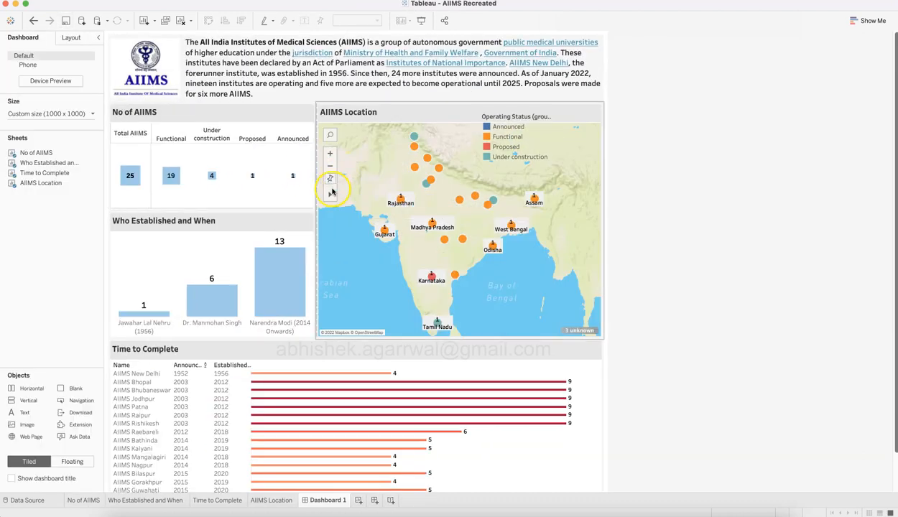
pyautogui.click(328, 179)
pyautogui.click(335, 184)
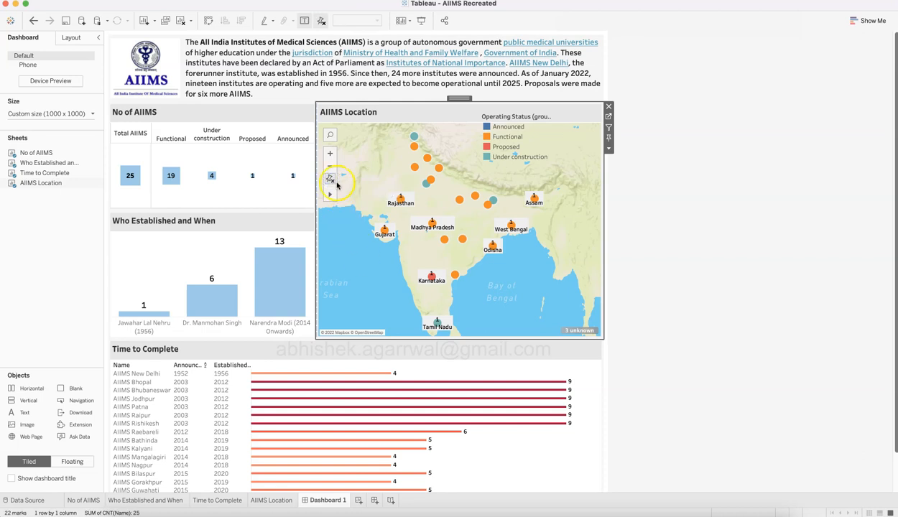
pyautogui.click(327, 180)
pyautogui.click(714, 327)
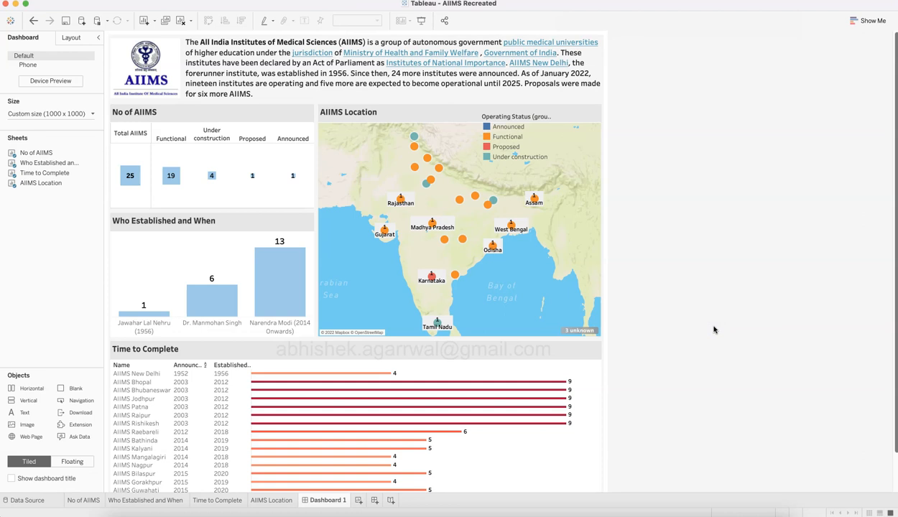
# Save the AIIMS Recreated workbook and compare its dashboard with the original AIIMS dashboard.
pyautogui.click(65, 23)
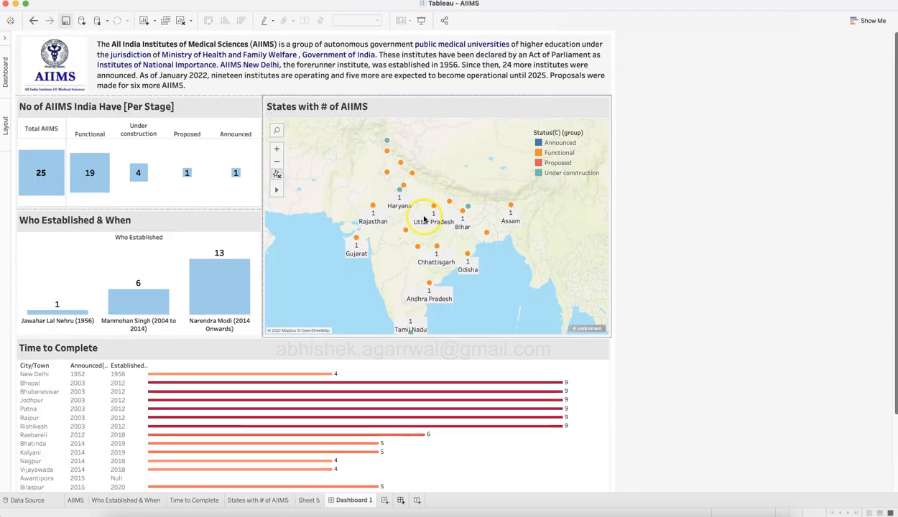
pyautogui.click(557, 468)
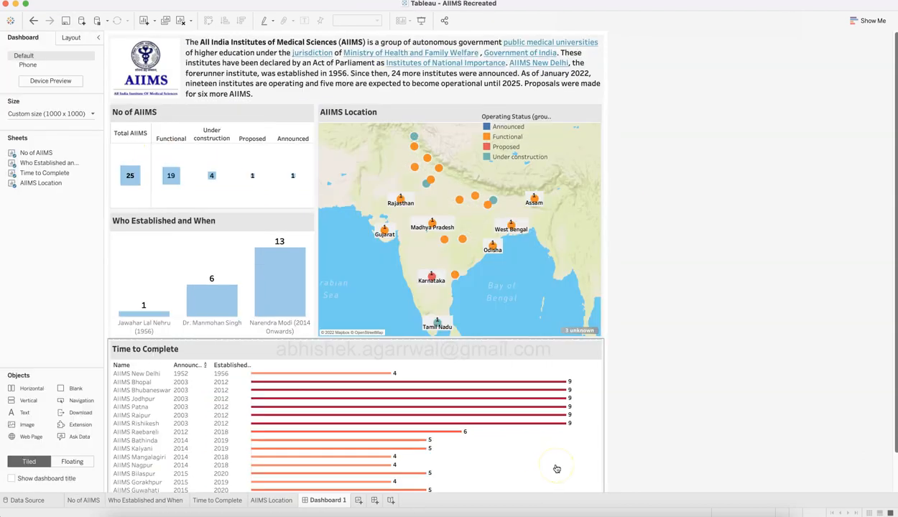
pyautogui.click(739, 354)
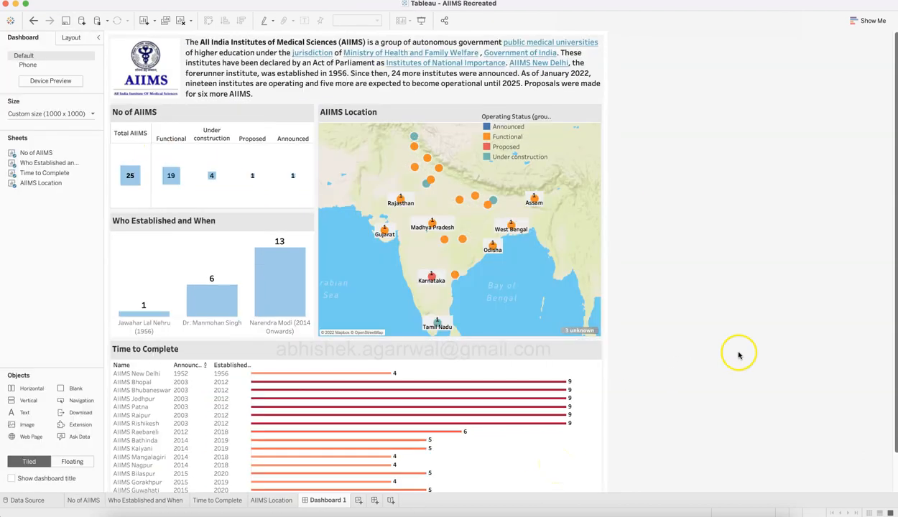